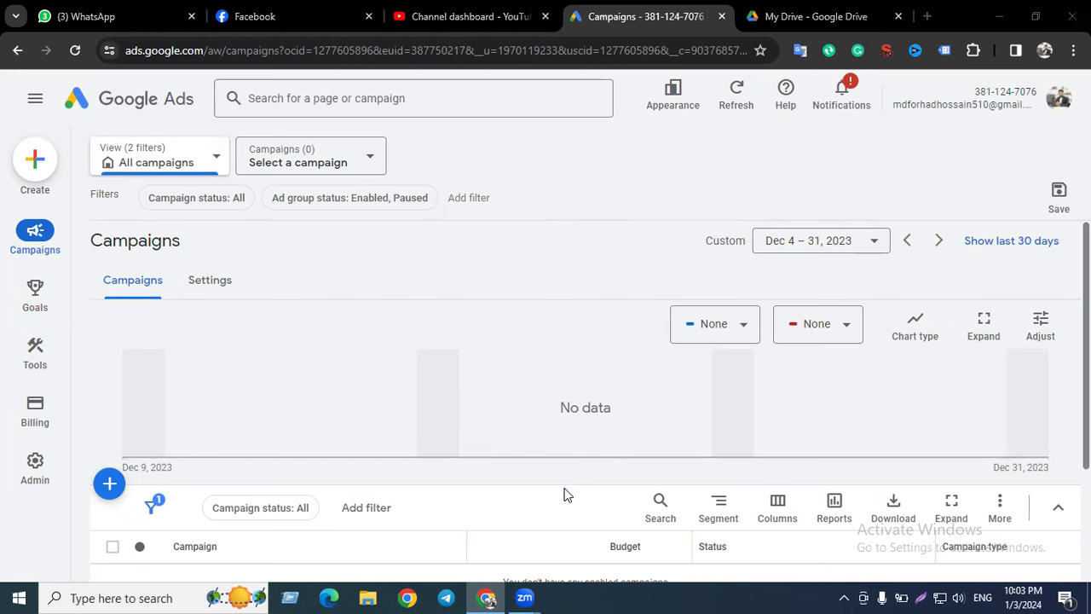
# - Start creating a new campaign
pyautogui.click(594, 161)
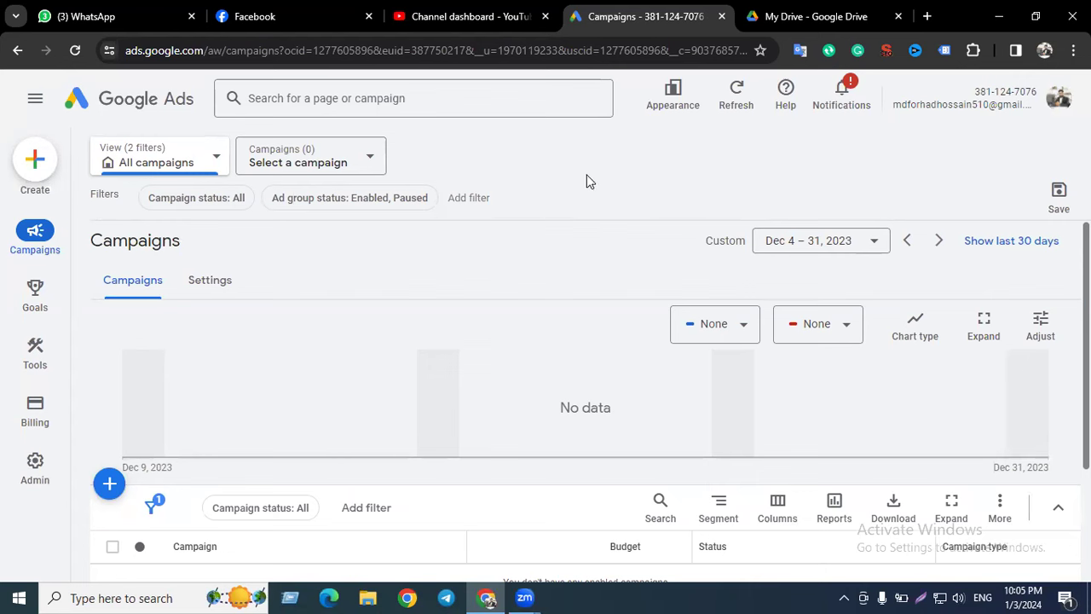
pyautogui.click(585, 178)
pyautogui.click(46, 167)
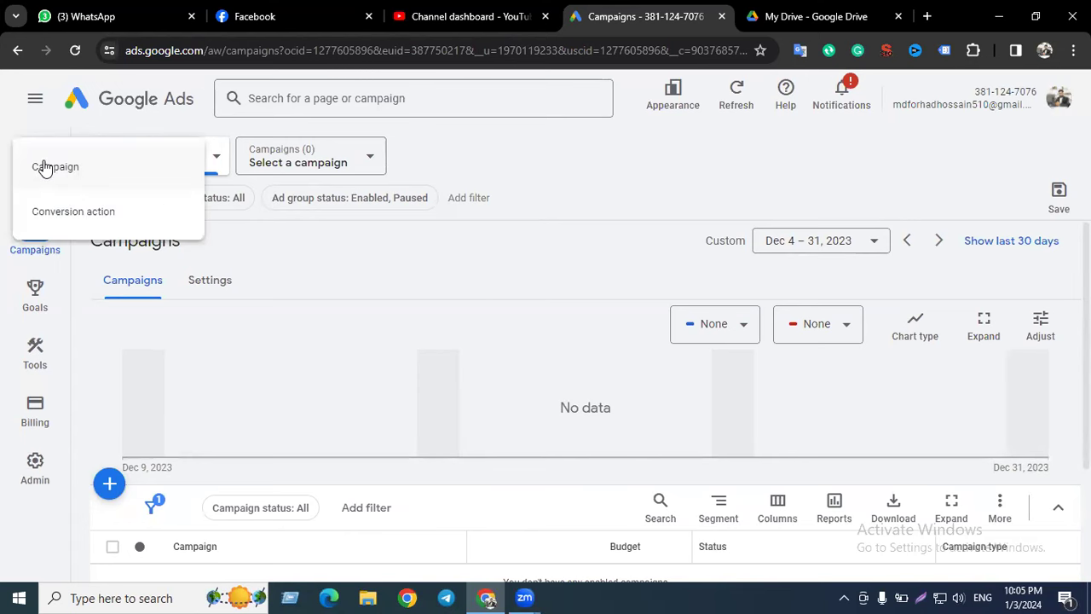
pyautogui.click(66, 178)
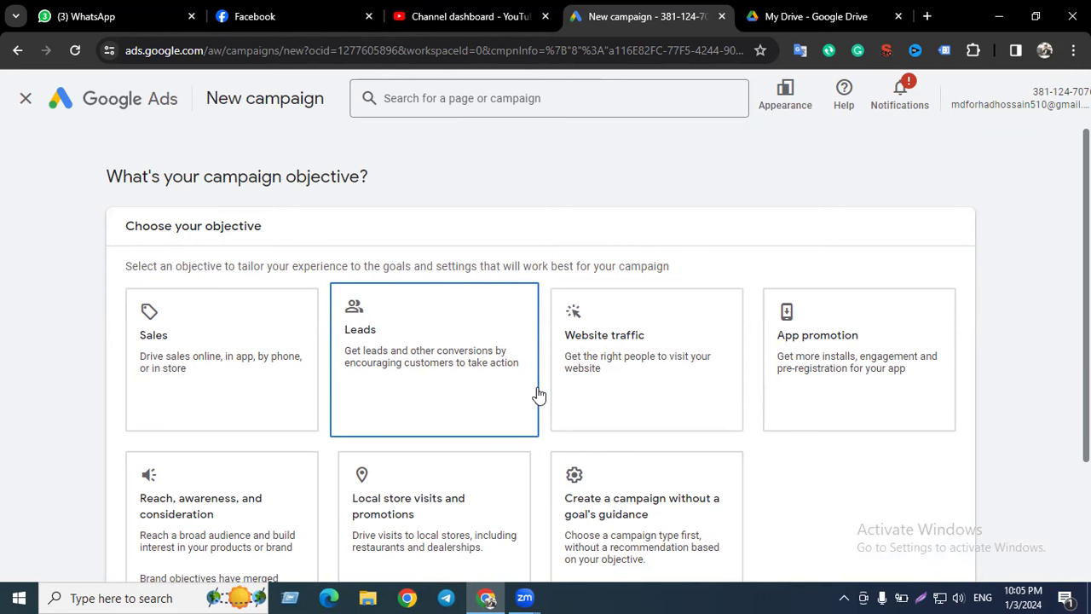
# - Choose the Website traffic objective with its Purchases conversion goal and continue to the campaign types
pyautogui.click(623, 386)
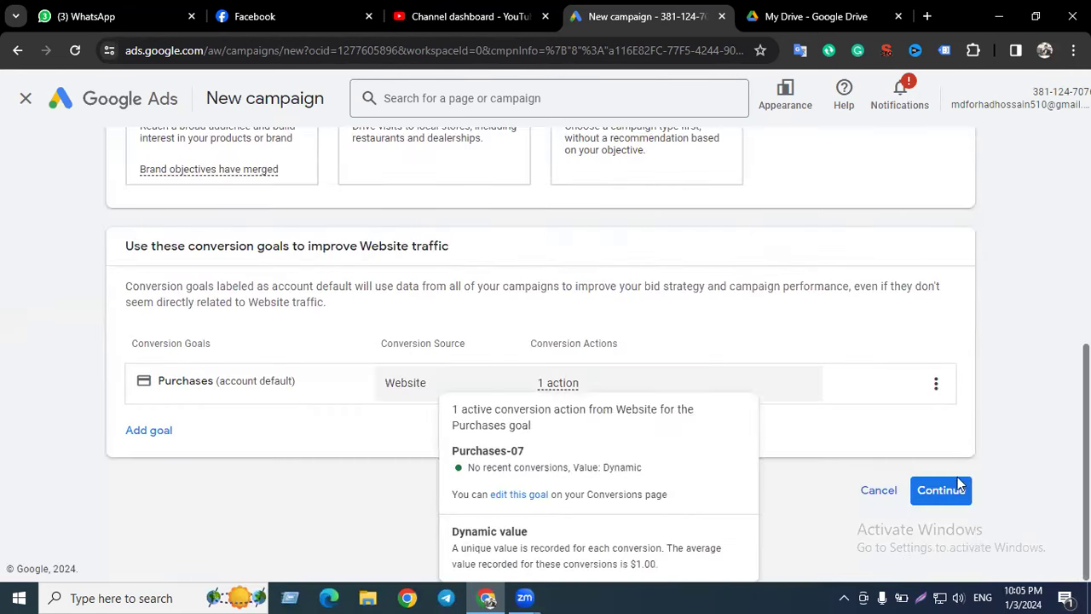
pyautogui.click(942, 490)
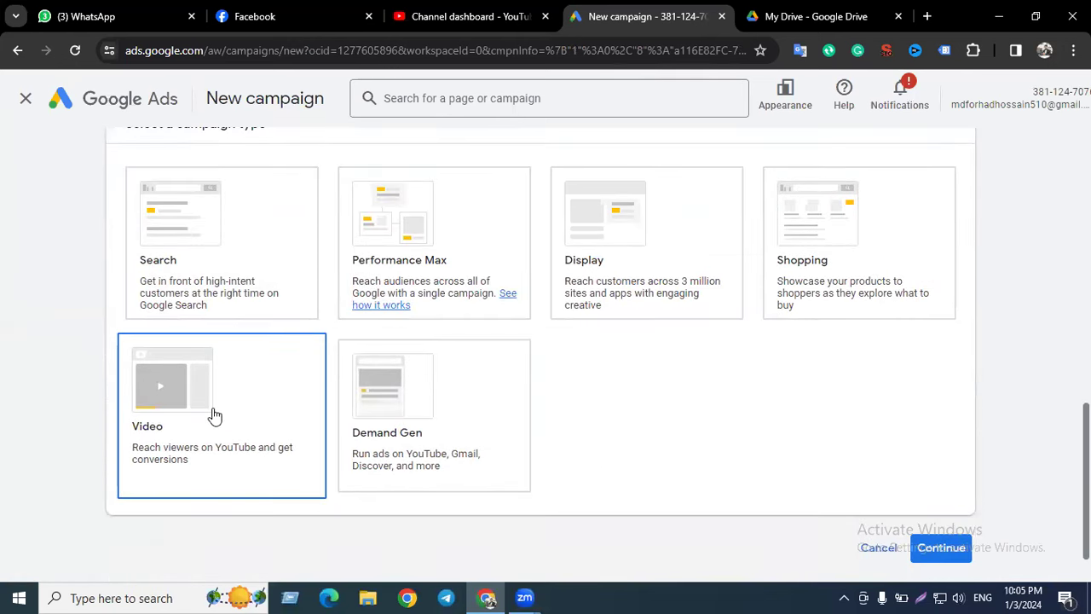
# - Switch the campaign objective to Sales and continue to the campaign types it offers
pyautogui.scroll(5, 214, 408)
pyautogui.scroll(4, 214, 408)
pyautogui.click(247, 329)
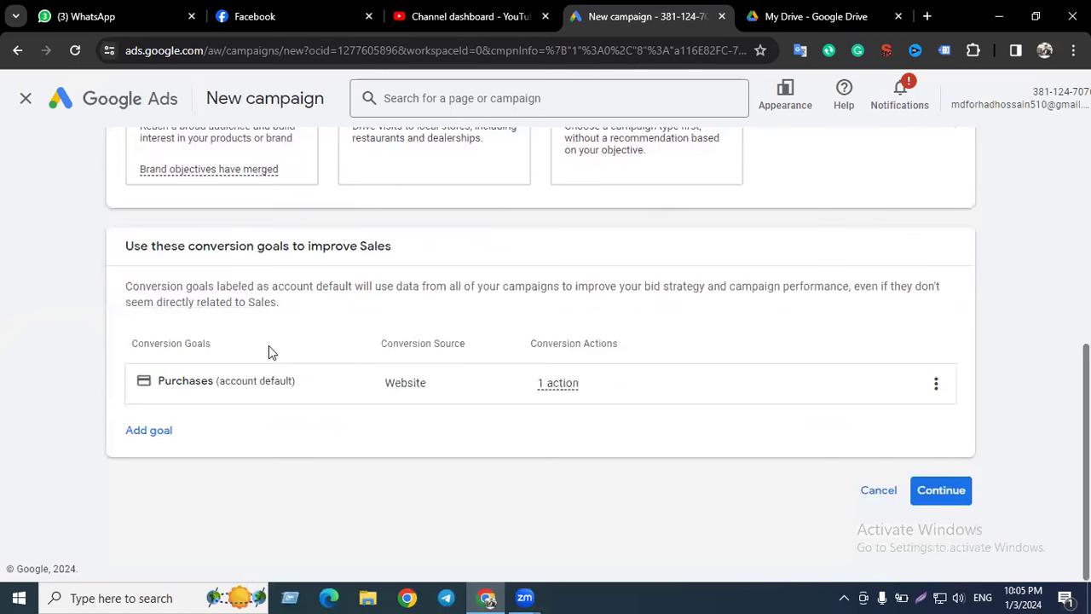
pyautogui.click(916, 490)
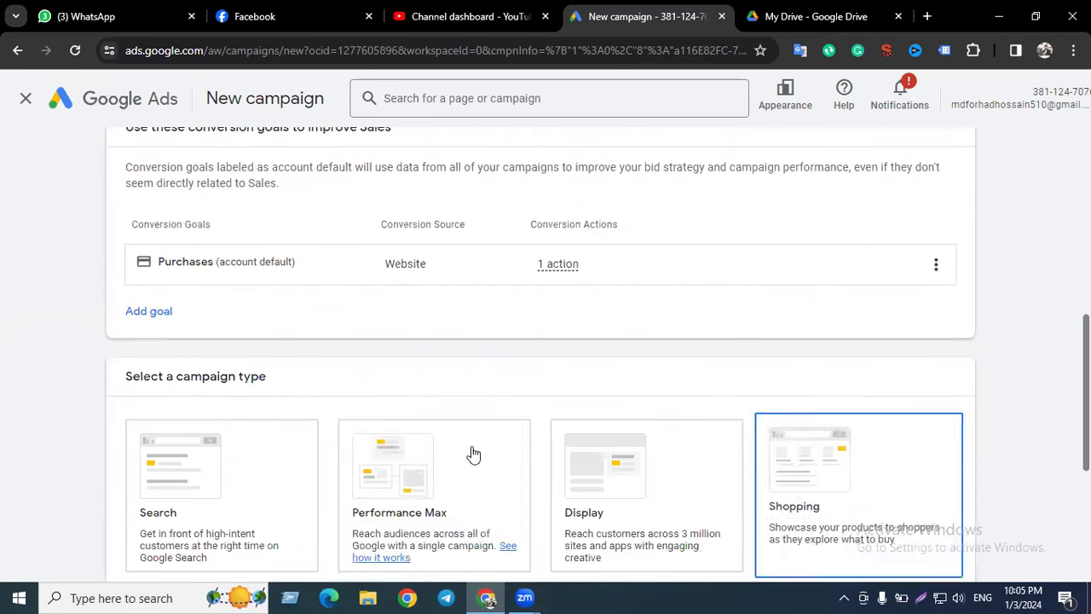
pyautogui.scroll(-4, 236, 446)
pyautogui.scroll(9, 214, 383)
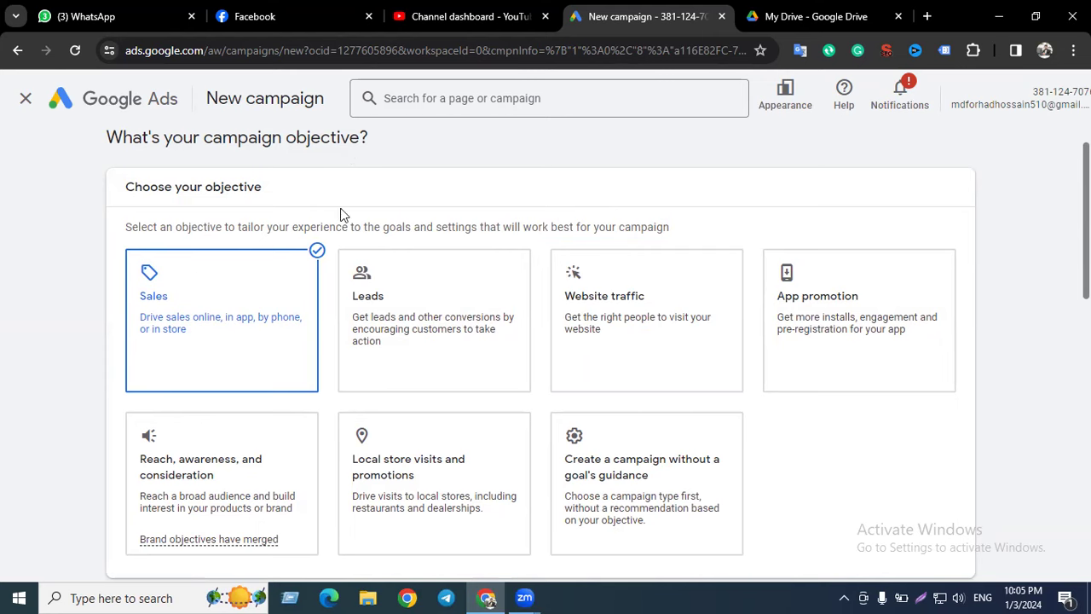
# - Change the objective to Reach, awareness, and consideration and examine the campaign types it offers
pyautogui.scroll(-1, 341, 214)
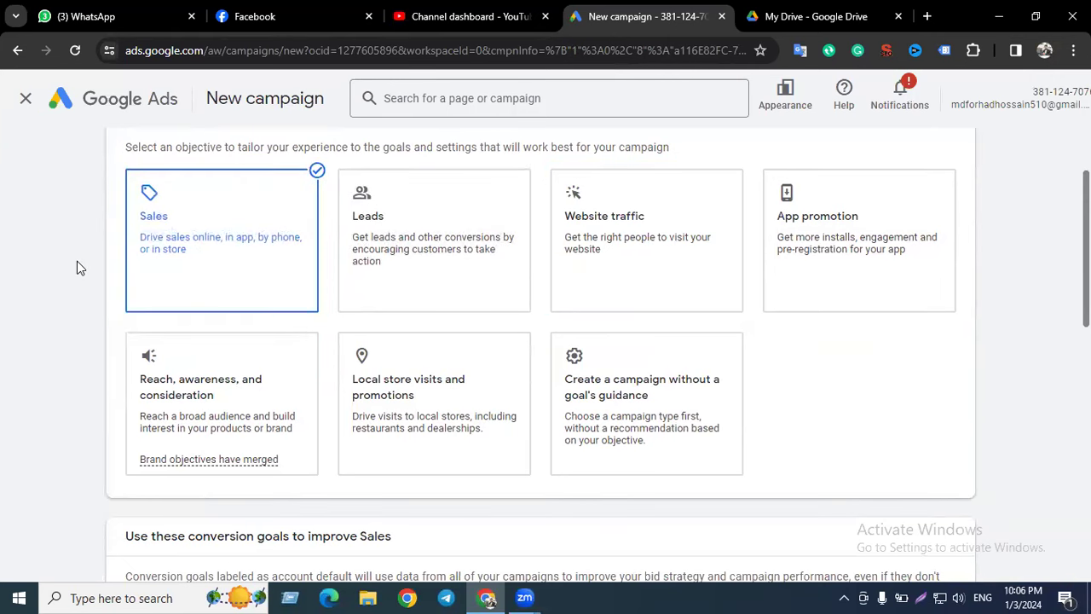
pyautogui.scroll(-2, 76, 268)
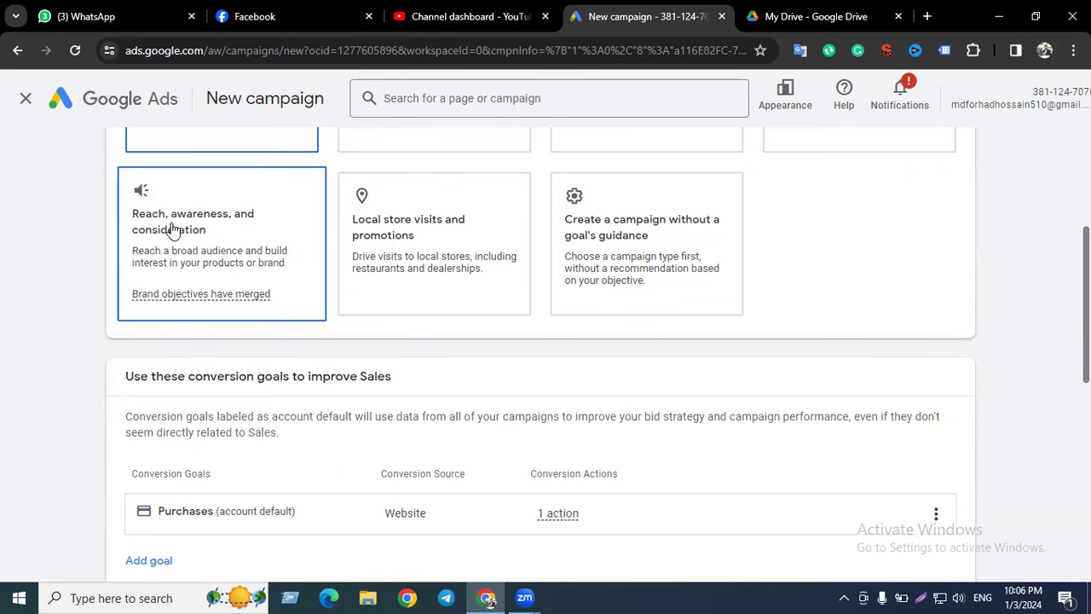
pyautogui.click(230, 254)
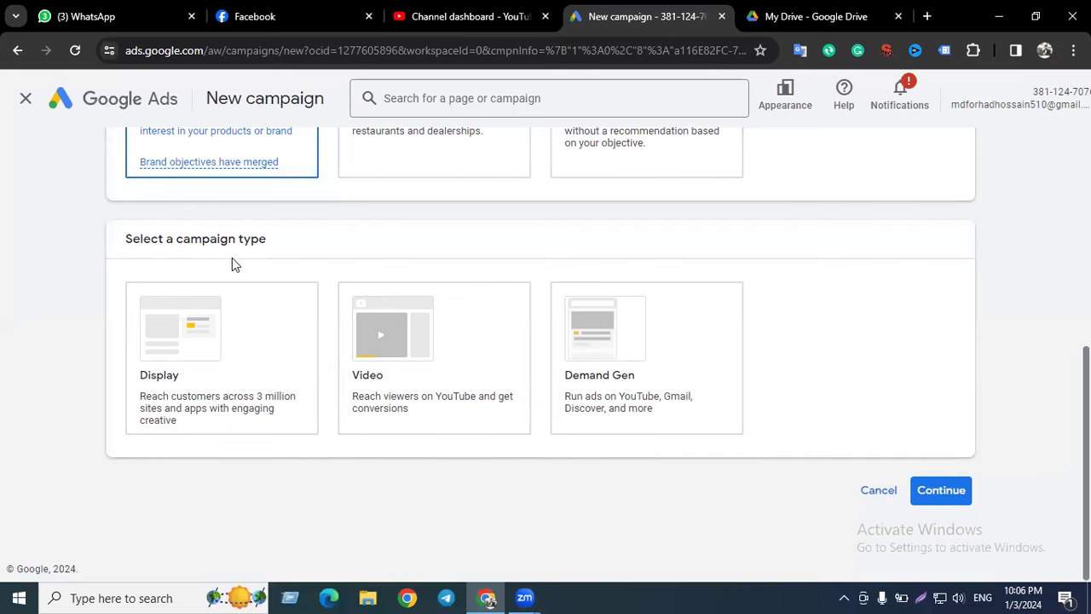
pyautogui.scroll(3, 224, 236)
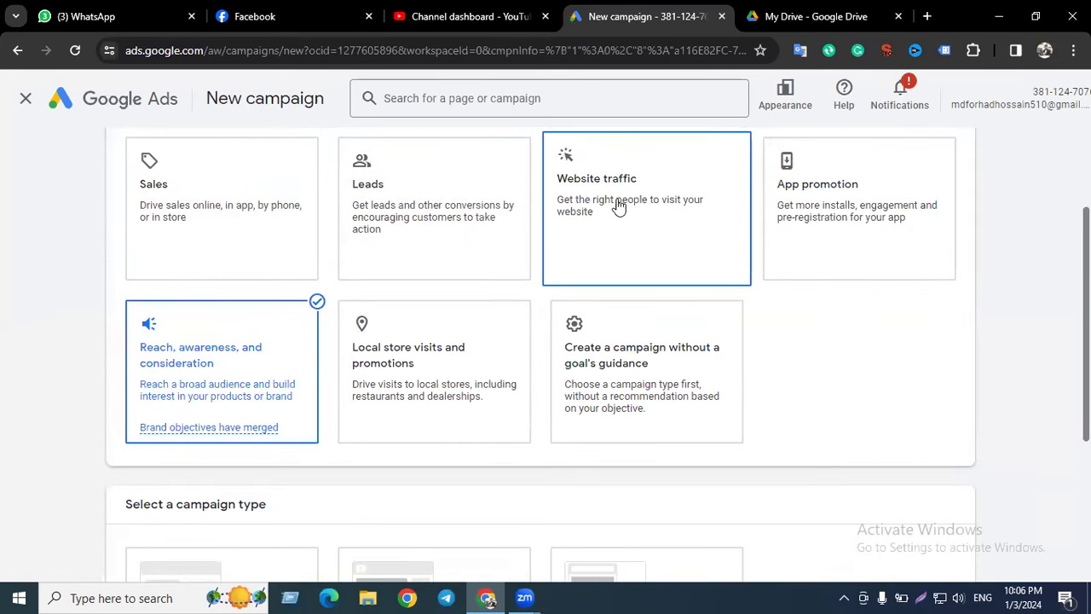
pyautogui.scroll(-3, 494, 311)
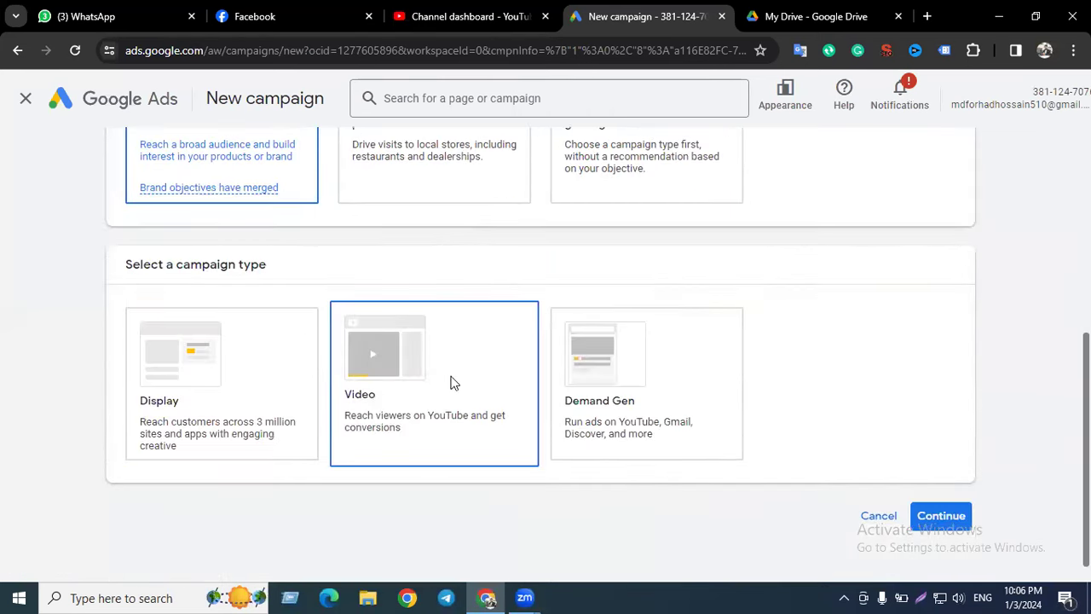
pyautogui.scroll(3, 268, 214)
pyautogui.scroll(-3, 267, 283)
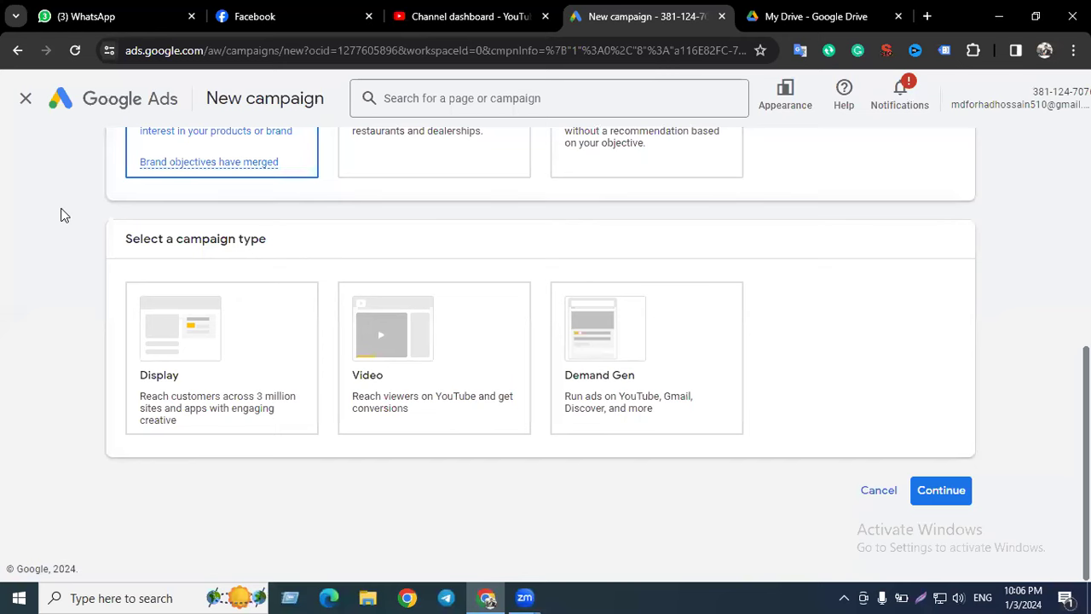
pyautogui.scroll(3, 60, 217)
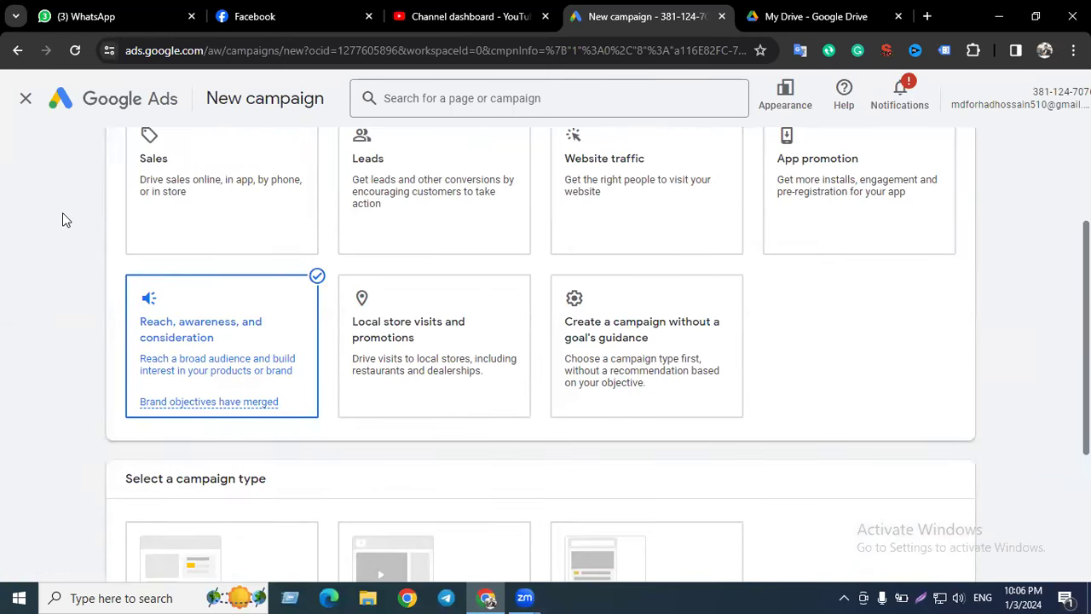
pyautogui.scroll(-2, 64, 223)
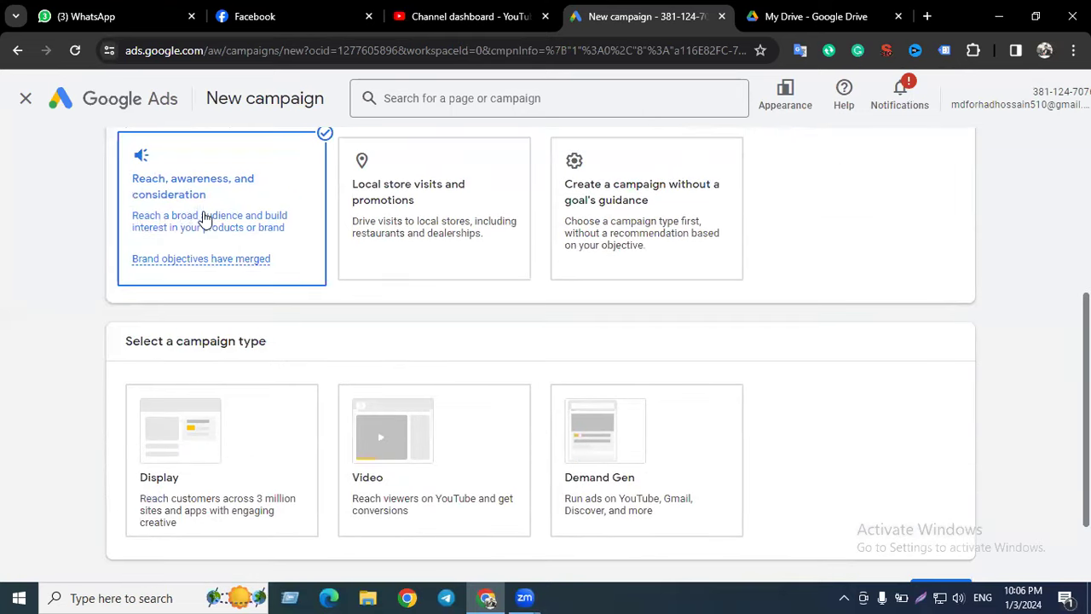
pyautogui.click(207, 220)
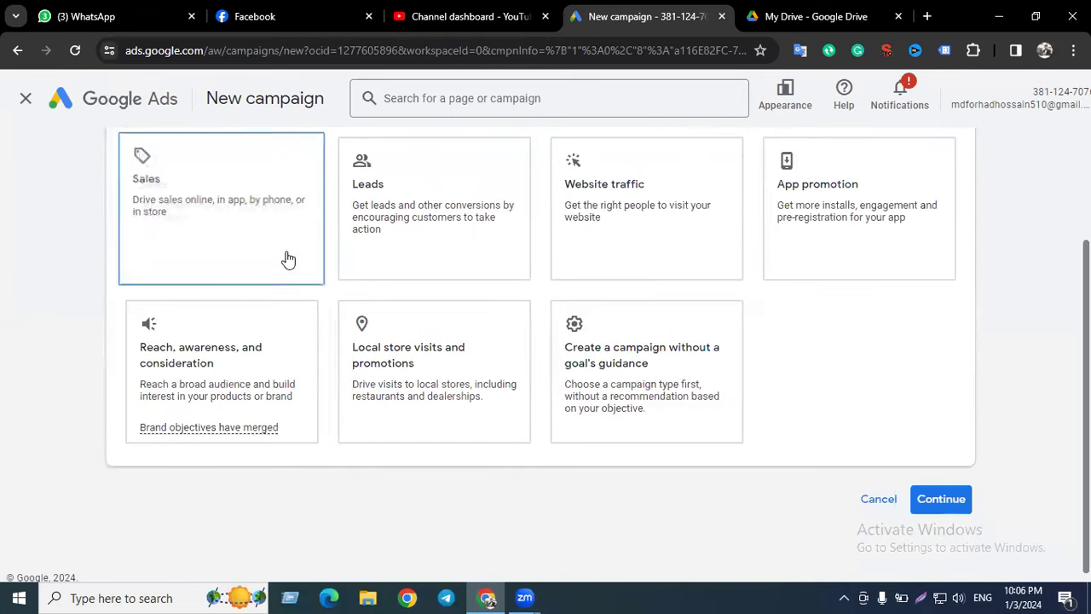
pyautogui.click(244, 385)
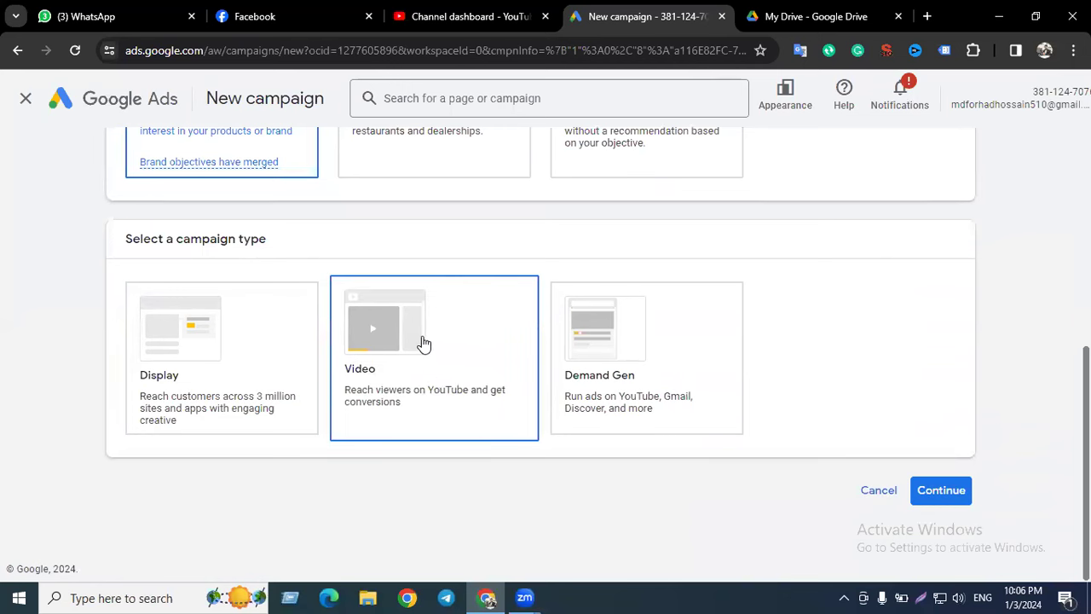
# - Try the Website traffic, Sales and Leads objectives in turn to compare their conversion goal options
pyautogui.scroll(5, 461, 337)
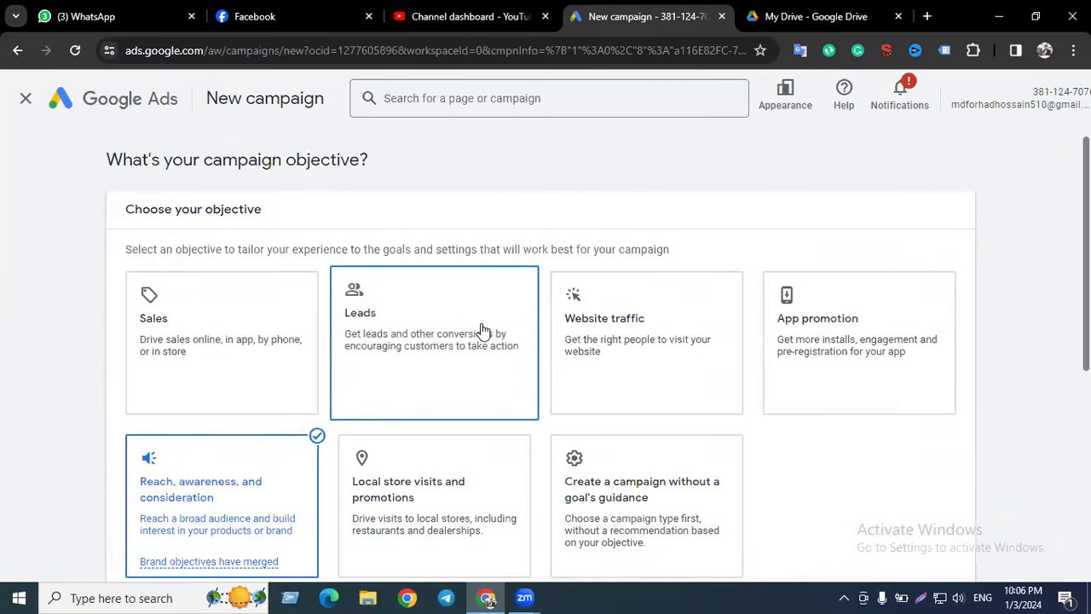
pyautogui.click(617, 329)
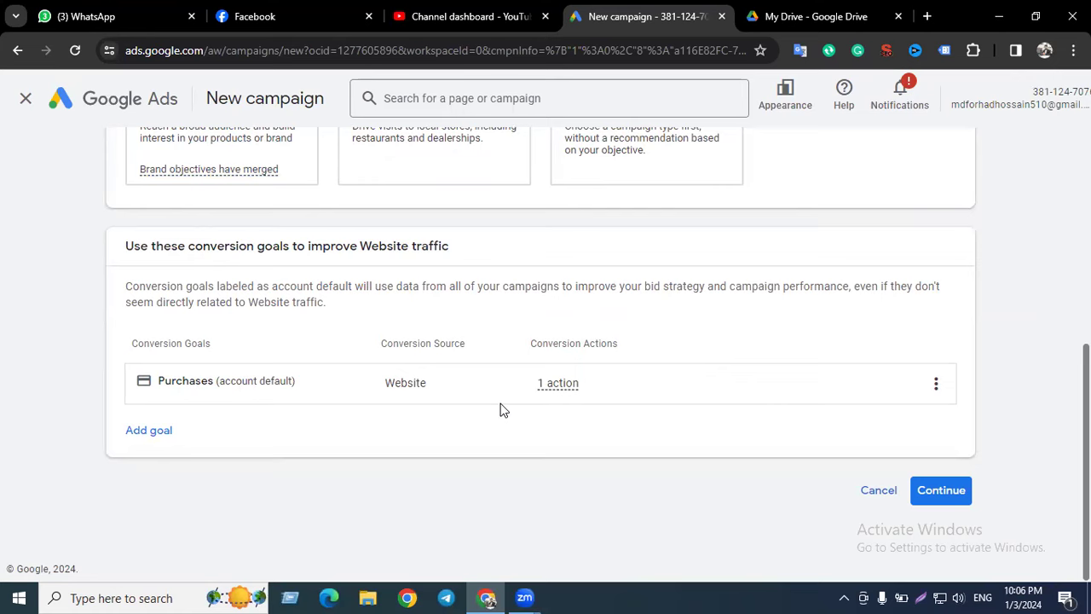
pyautogui.scroll(3, 488, 401)
pyautogui.click(259, 268)
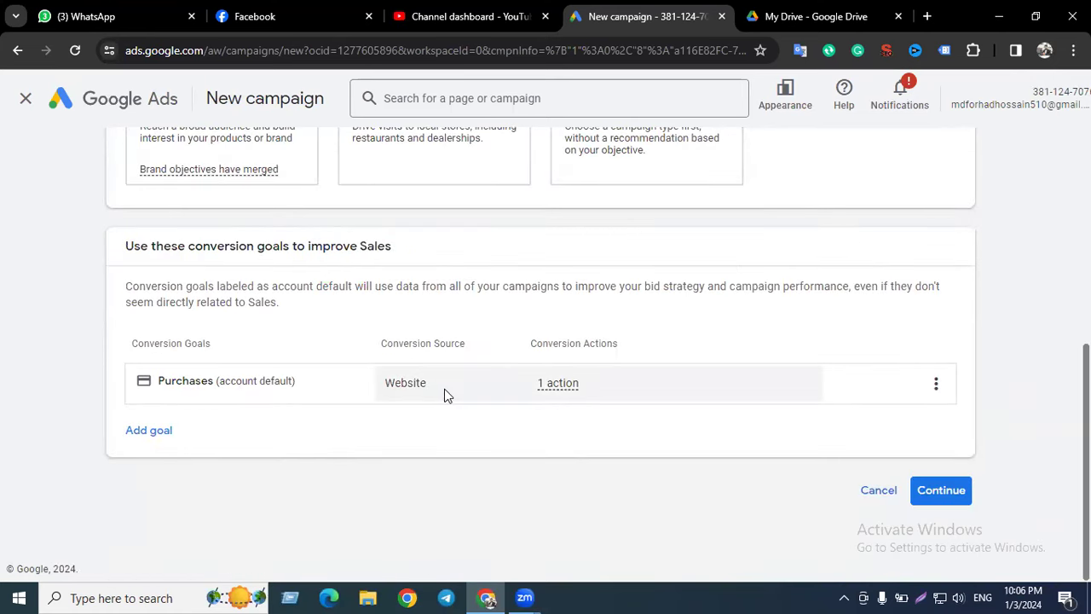
pyautogui.scroll(4, 444, 385)
pyautogui.click(435, 300)
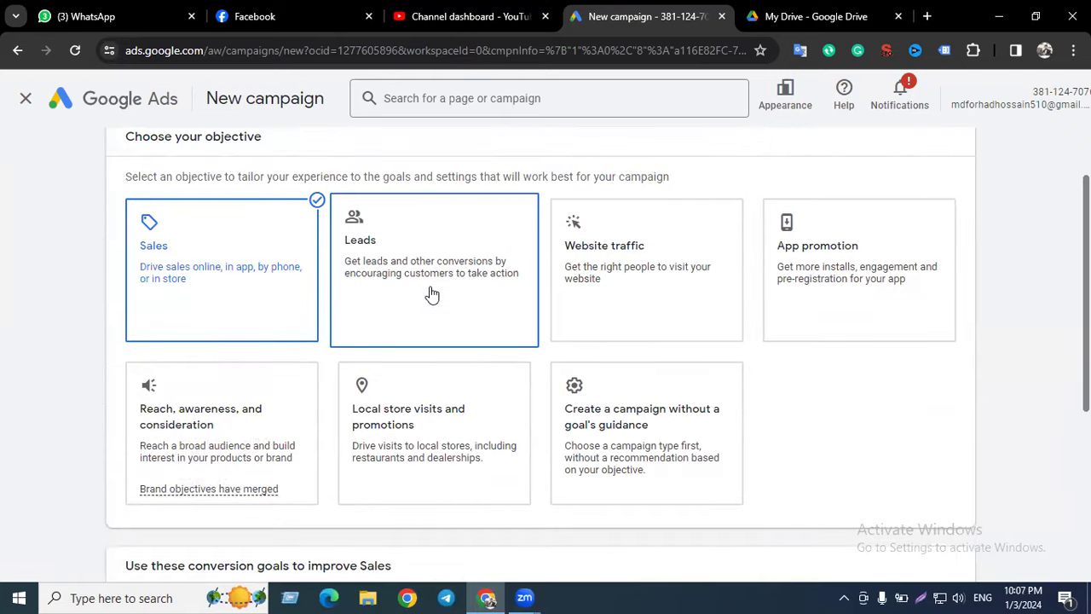
# - Set the objective to Reach, awareness, and consideration and choose Video as the campaign type
pyautogui.scroll(3, 493, 371)
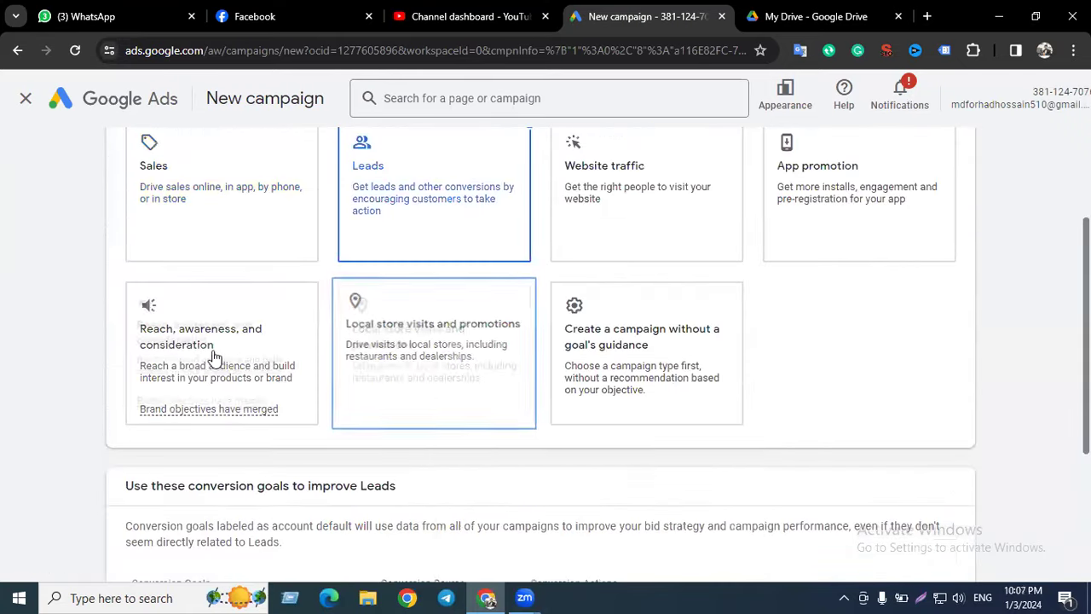
pyautogui.click(229, 357)
pyautogui.click(449, 368)
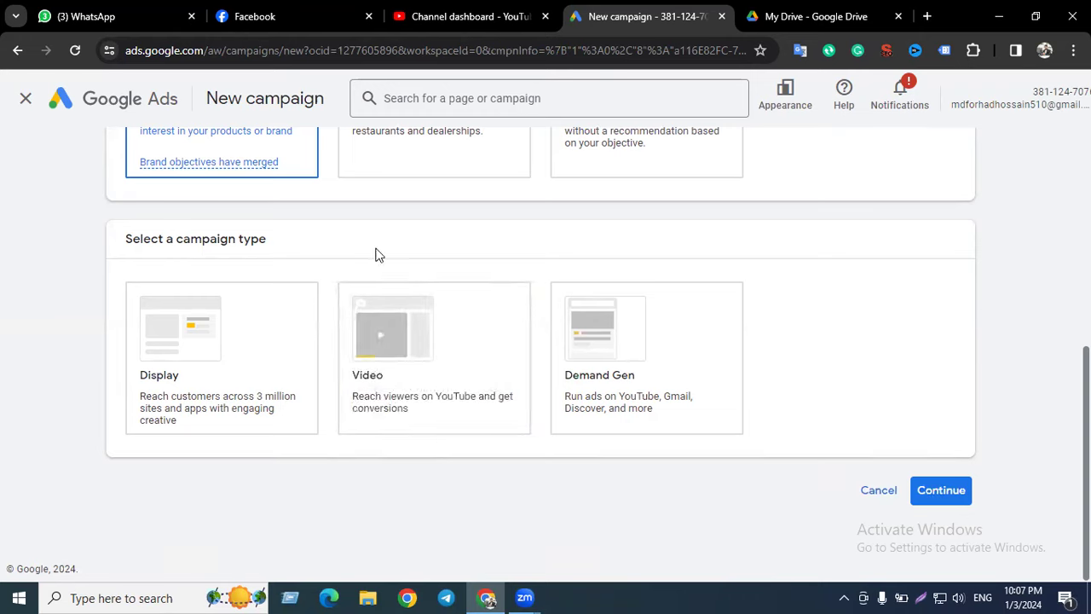
pyautogui.click(415, 339)
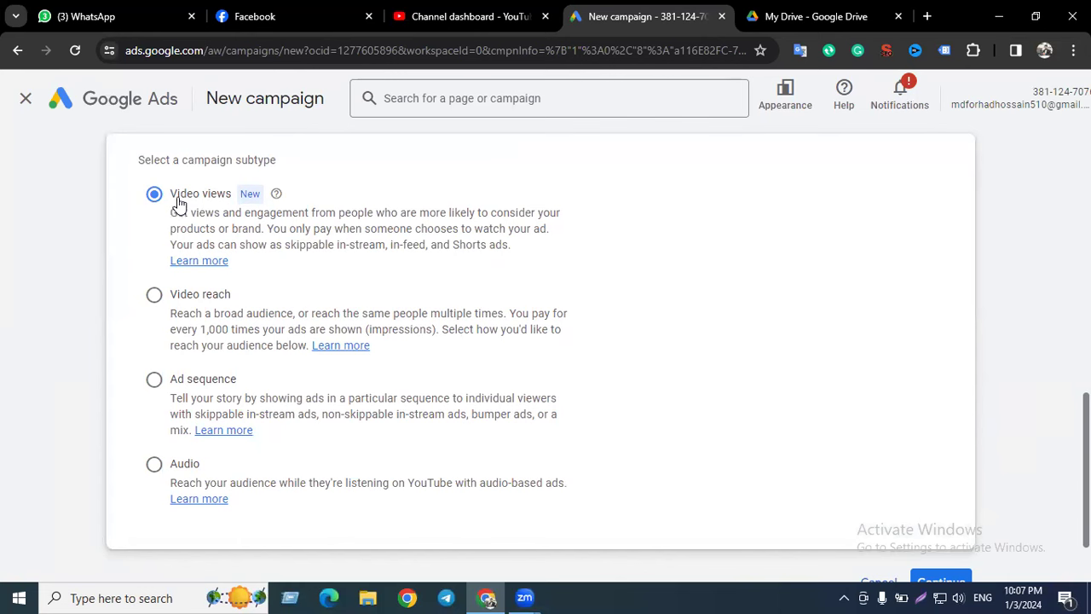
# - Compare the Video reach and Video views subtypes and read the Video views description with its Bengali translation
pyautogui.click(150, 307)
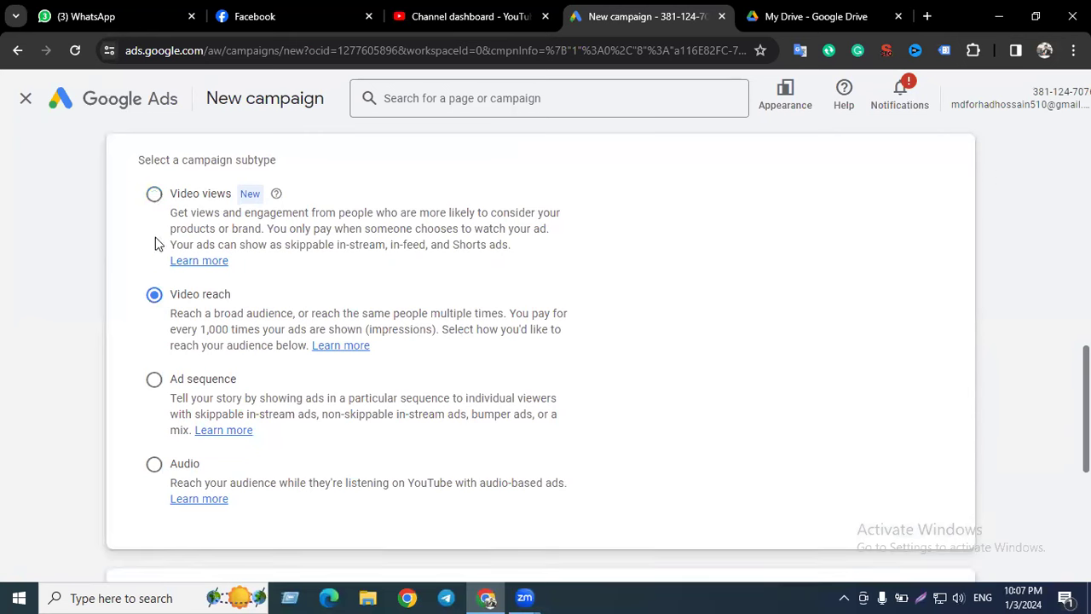
pyautogui.click(155, 196)
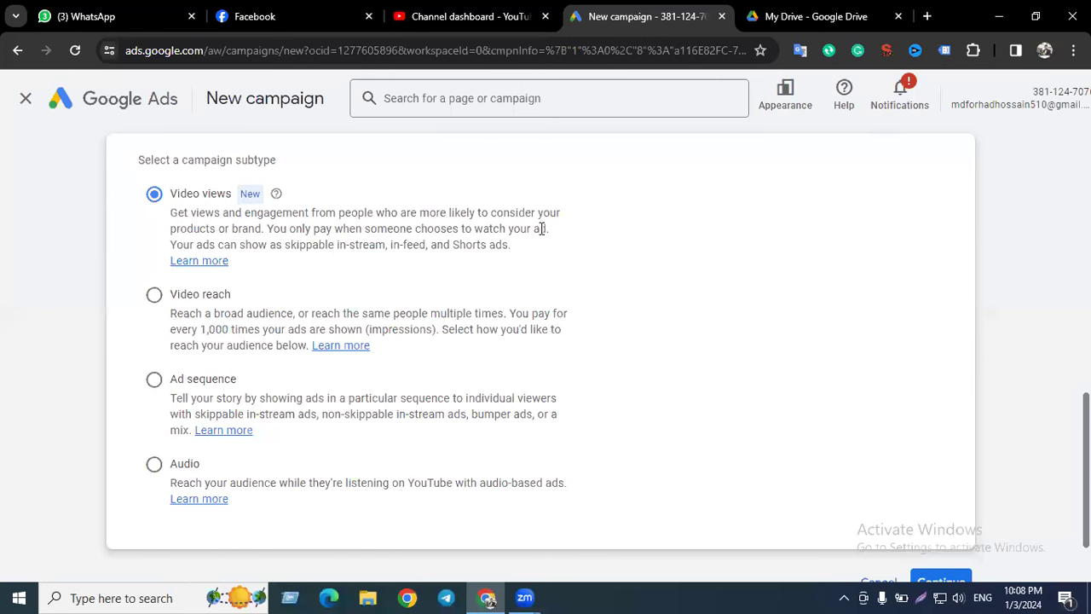
pyautogui.moveTo(550, 228); pyautogui.dragTo(185, 217)
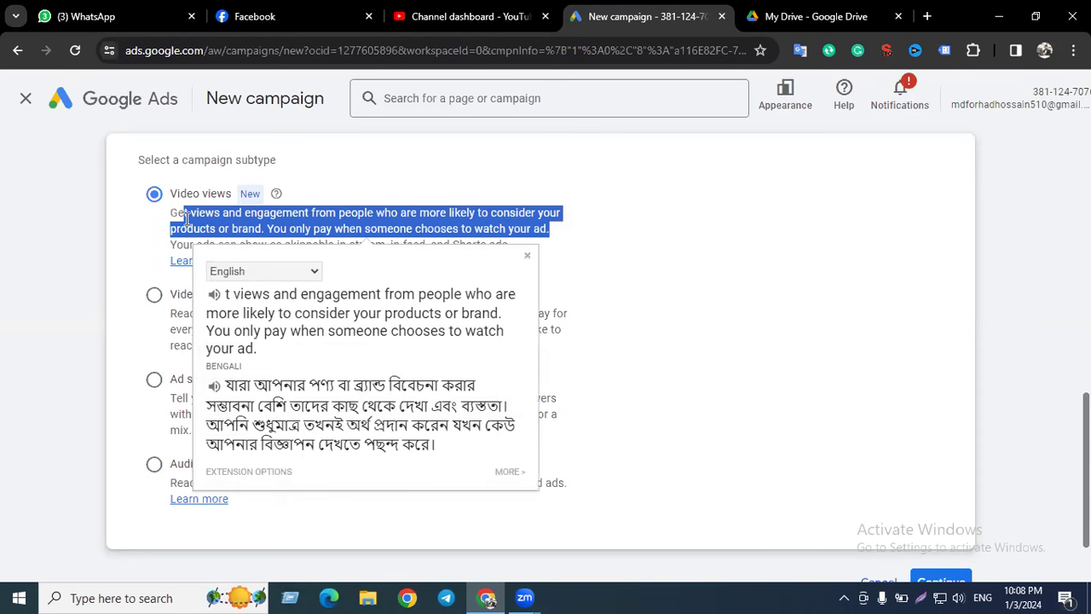
pyautogui.click(185, 217)
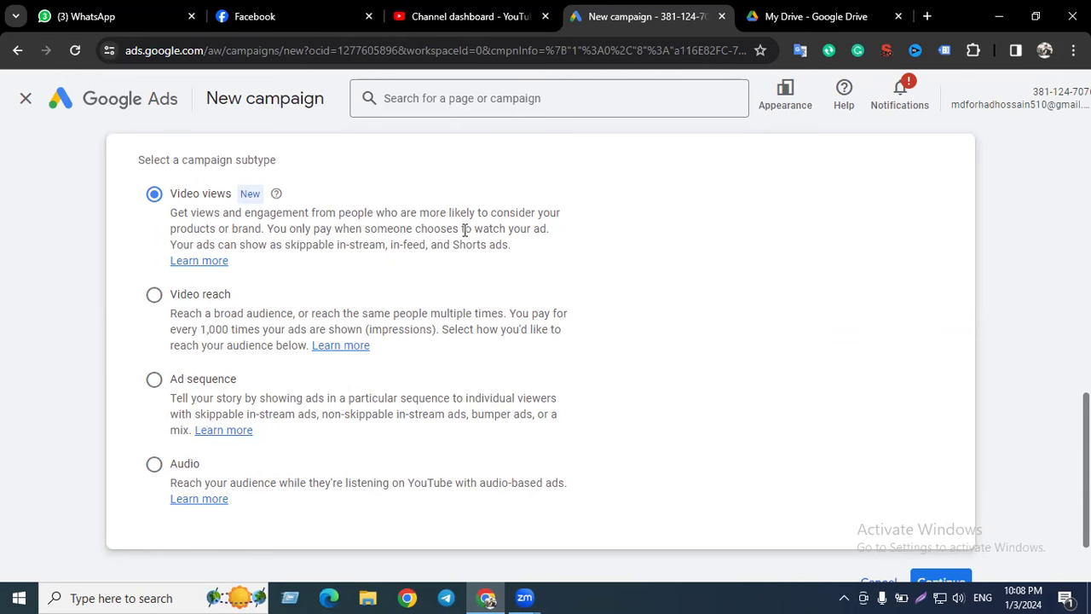
pyautogui.moveTo(407, 230); pyautogui.dragTo(547, 228)
pyautogui.click(206, 212)
# - Select the Video reach subtype and highlight phrases in its description and the Video views description to compare them
pyautogui.click(154, 295)
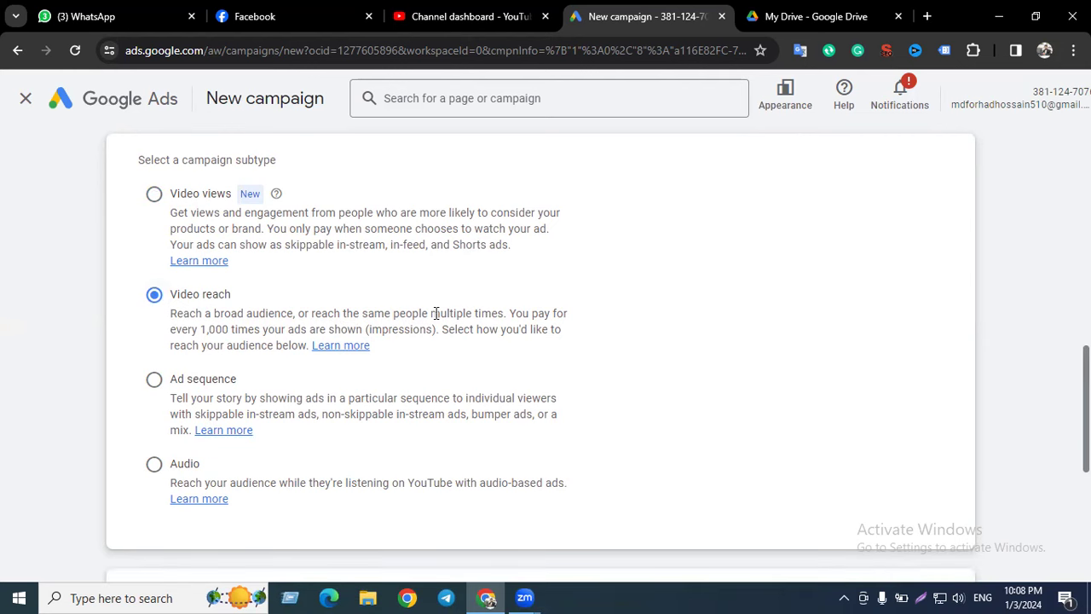
pyautogui.moveTo(431, 313); pyautogui.dragTo(467, 313)
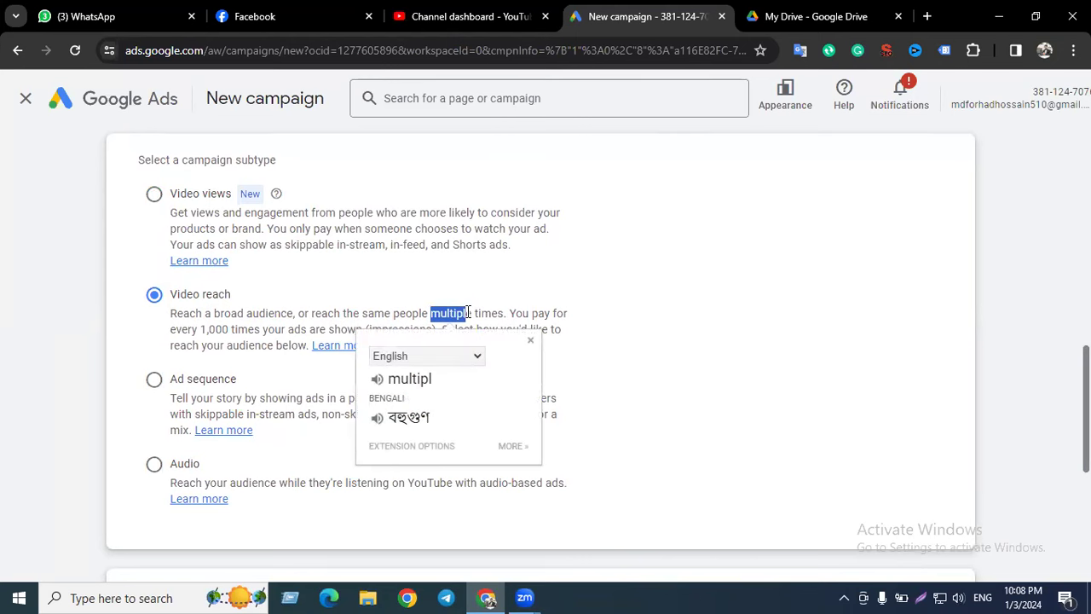
pyautogui.click(453, 312)
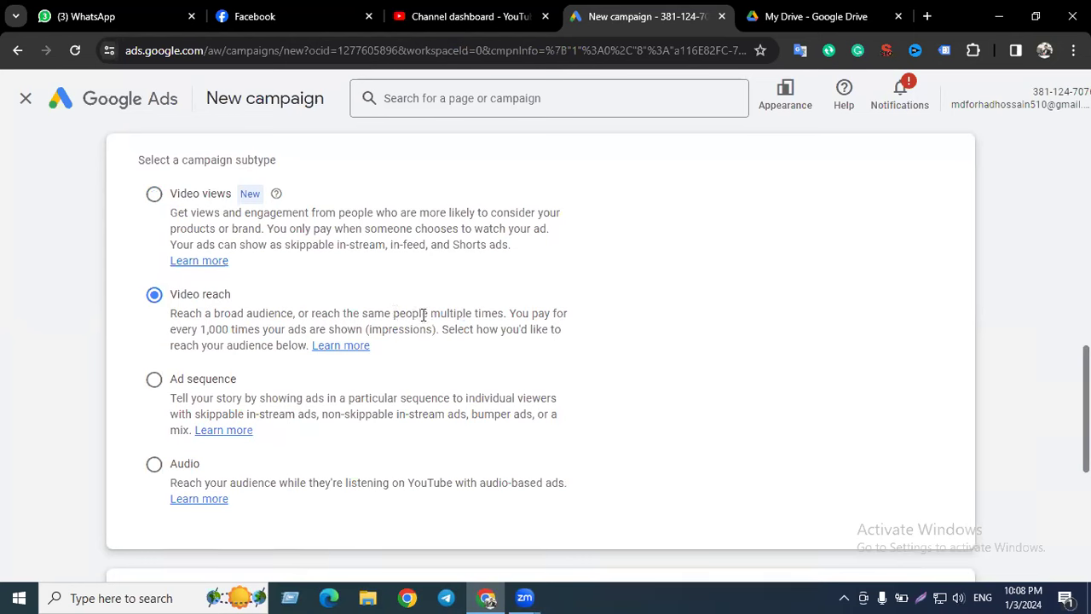
pyautogui.moveTo(346, 313); pyautogui.dragTo(467, 313)
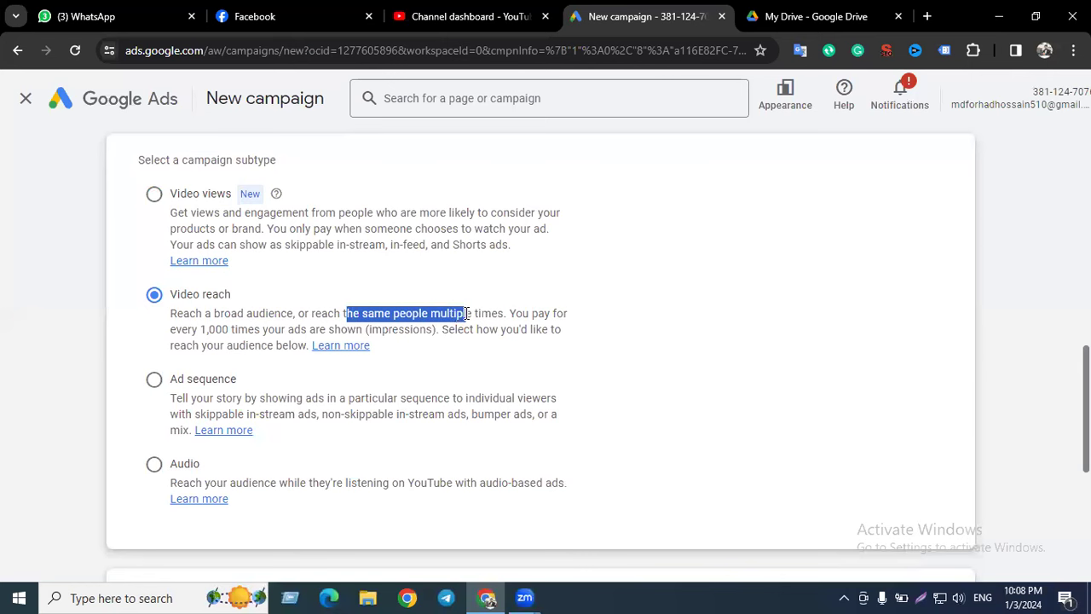
pyautogui.click(471, 313)
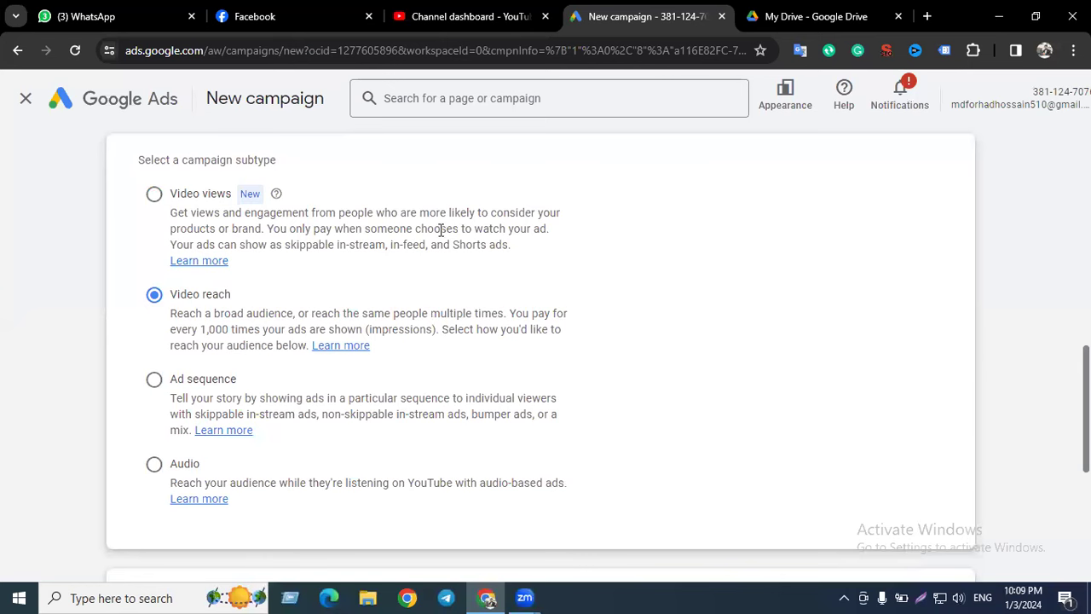
pyautogui.moveTo(394, 228); pyautogui.dragTo(461, 228)
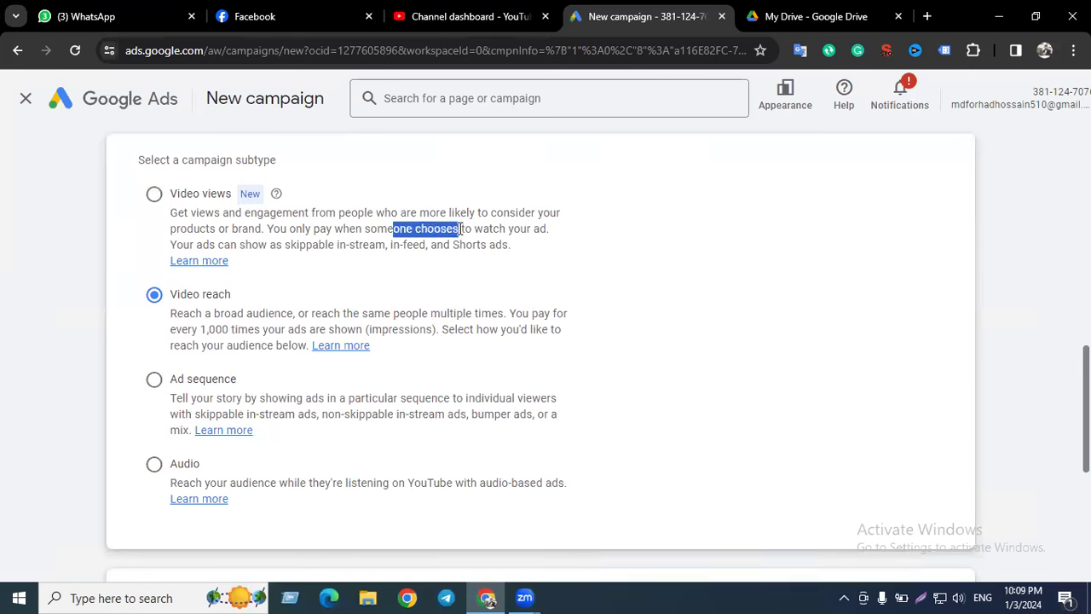
# - Highlight the phrase about engagement from likely viewers in the Video views description and read its Bengali translation
pyautogui.click(365, 242)
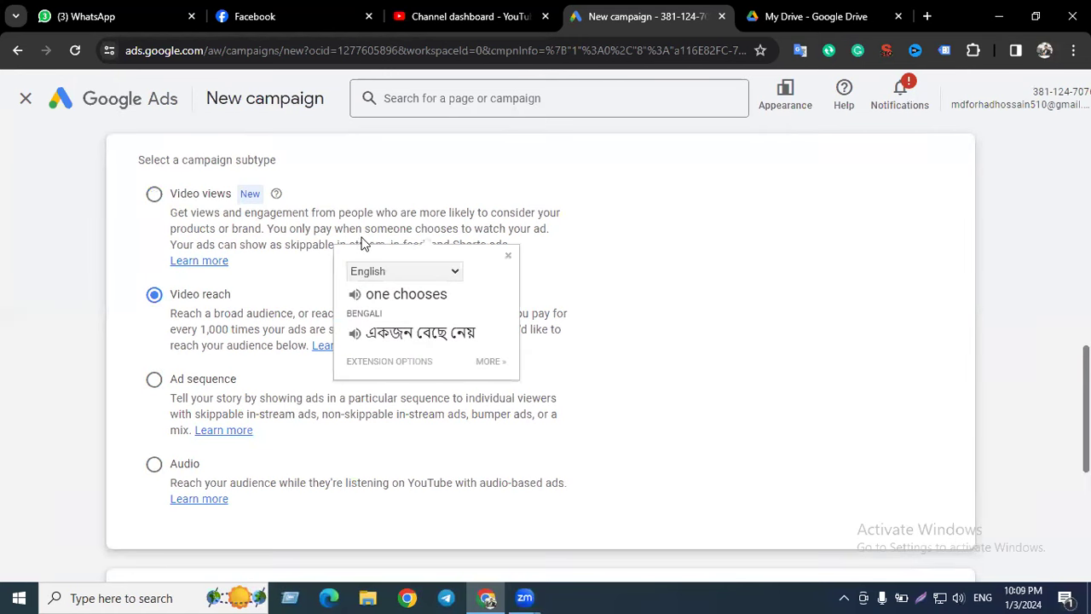
pyautogui.click(328, 229)
pyautogui.moveTo(283, 212); pyautogui.dragTo(422, 217)
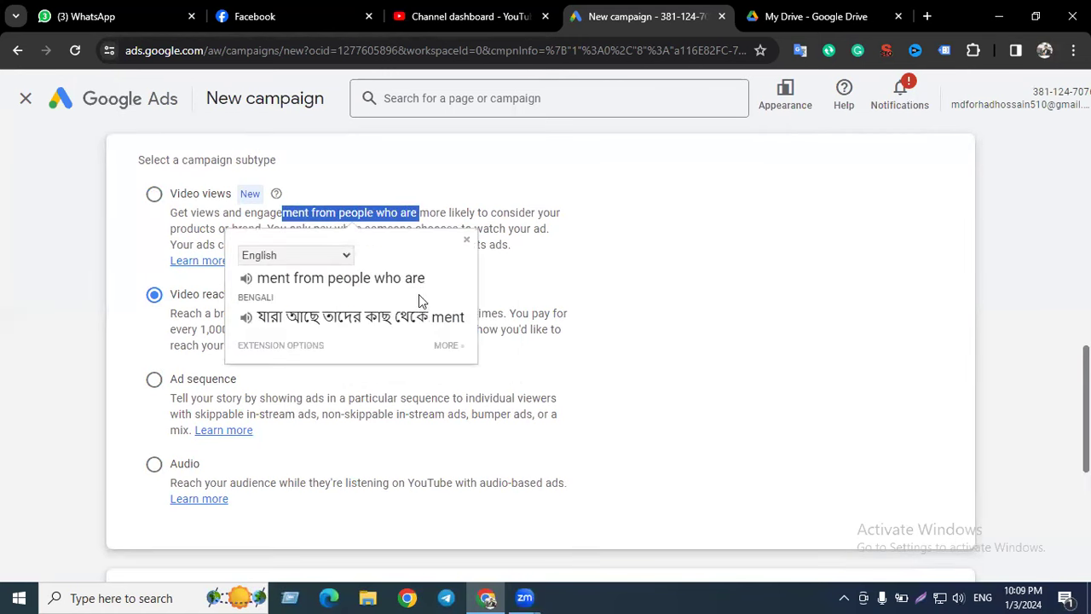
pyautogui.click(509, 318)
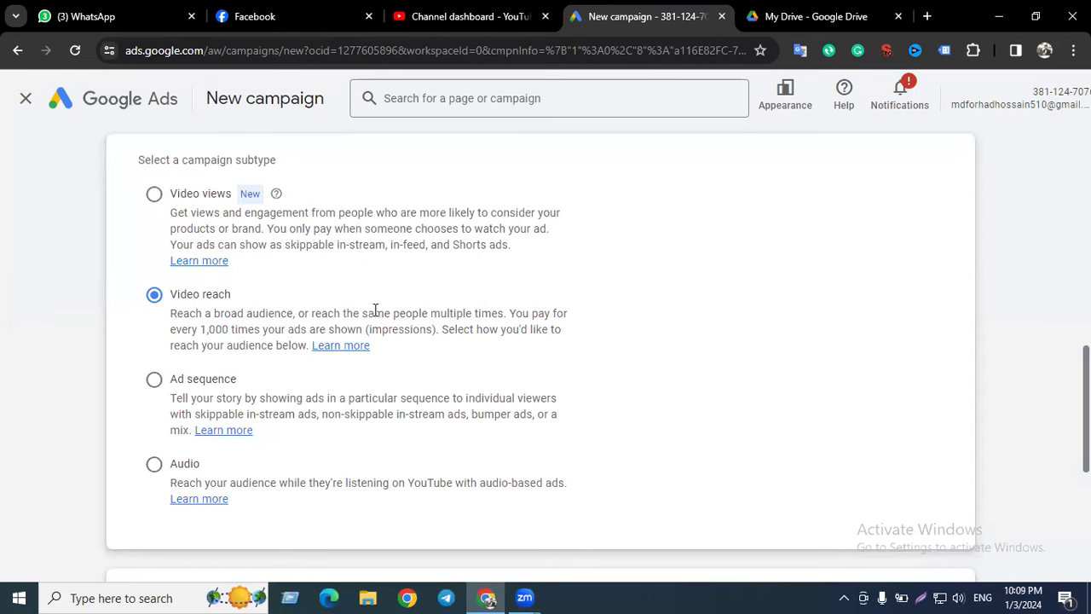
# - Highlight the wording on reaching the same people multiple times and paying per 1,000 impressions in the Video reach description
pyautogui.moveTo(375, 312); pyautogui.dragTo(492, 313)
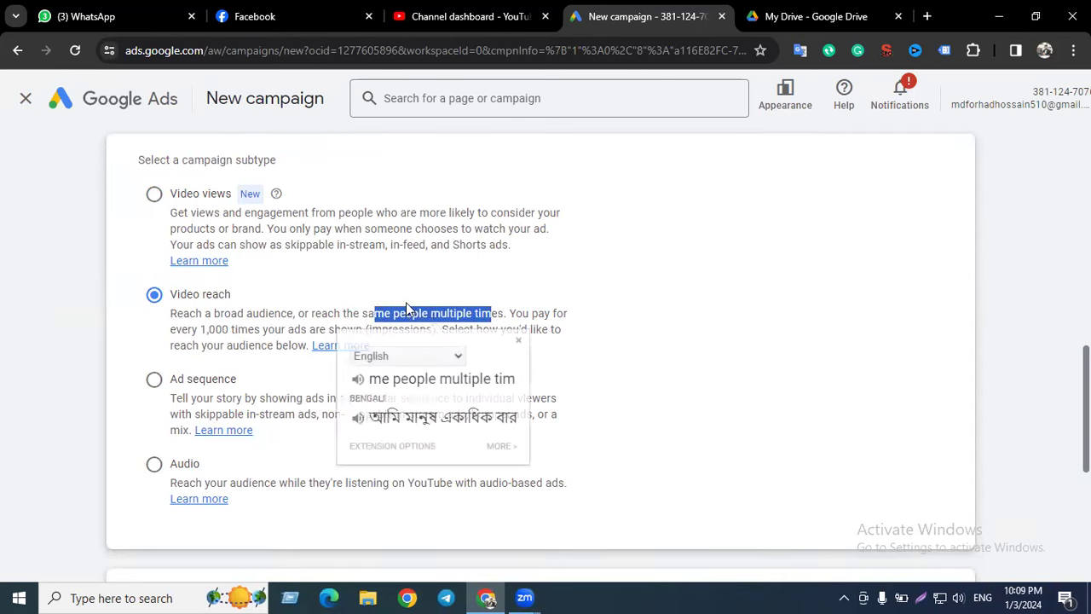
pyautogui.click(296, 285)
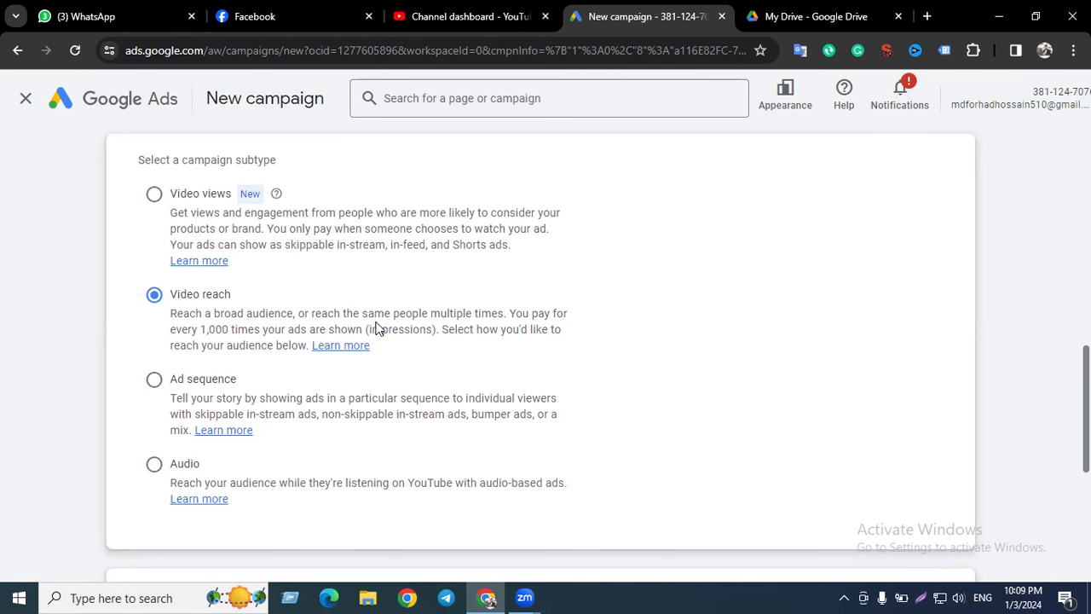
pyautogui.moveTo(371, 314); pyautogui.dragTo(429, 313)
pyautogui.moveTo(521, 314); pyautogui.dragTo(557, 316)
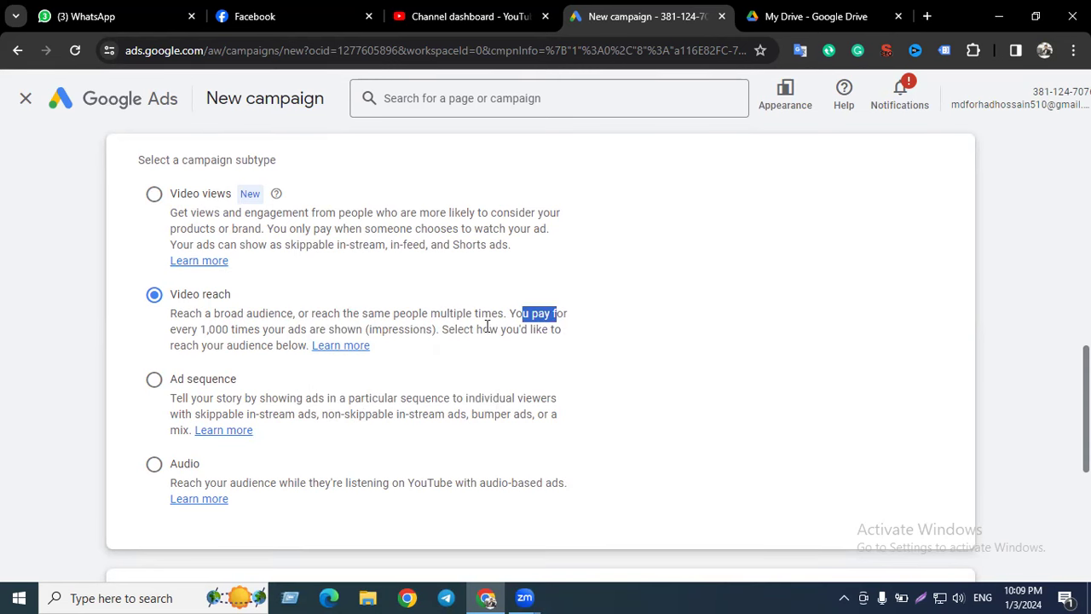
pyautogui.moveTo(207, 330); pyautogui.dragTo(435, 331)
pyautogui.click(435, 330)
pyautogui.click(434, 330)
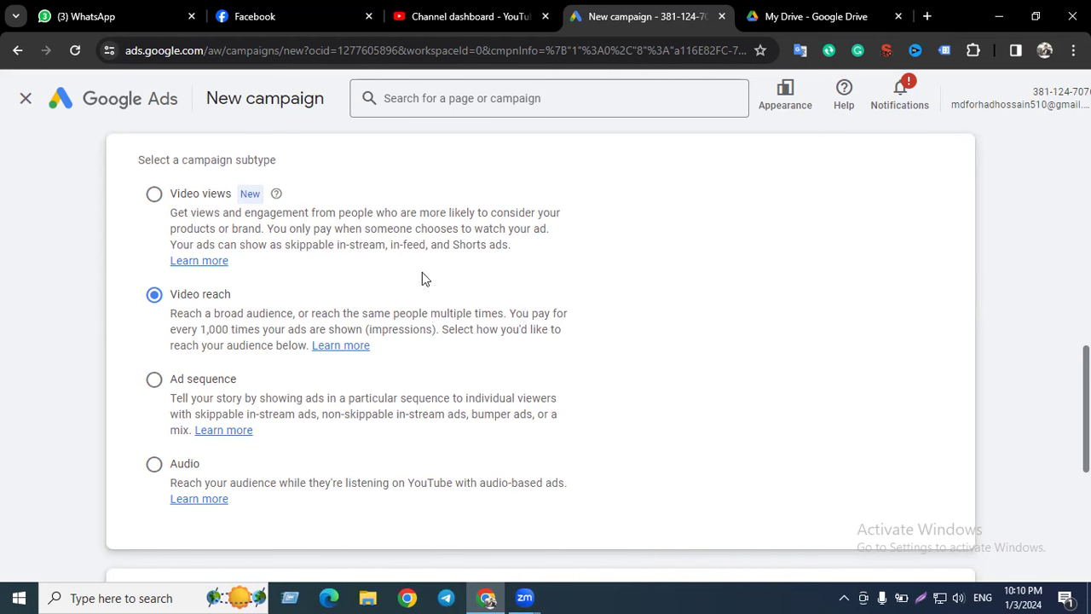
# - Open youtube.com in a new browser tab and examine the sponsored video and the regular video previews on the home page
pyautogui.click(453, 11)
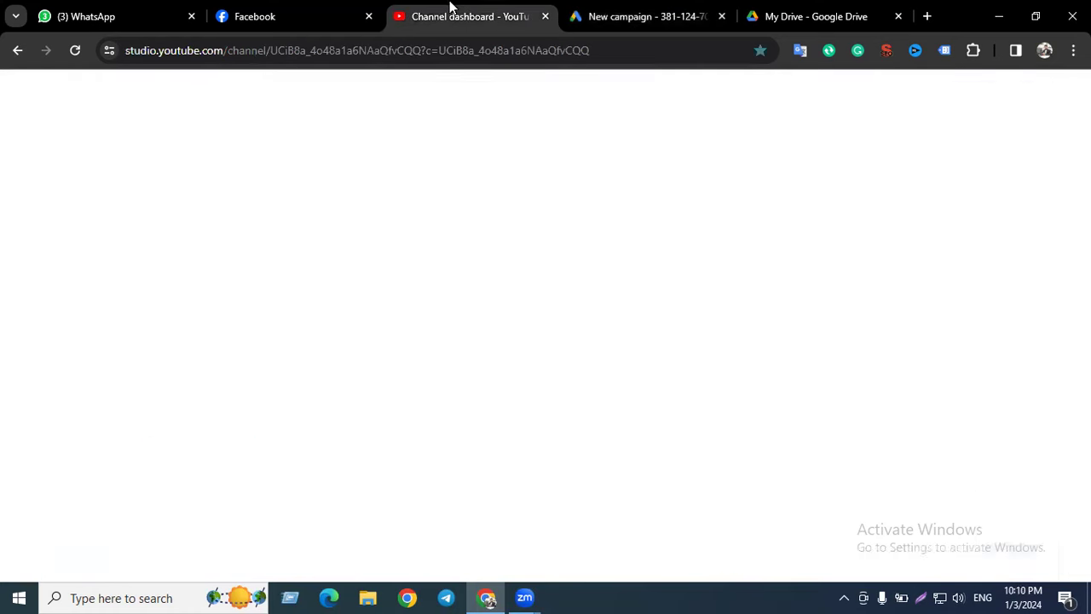
pyautogui.click(927, 17)
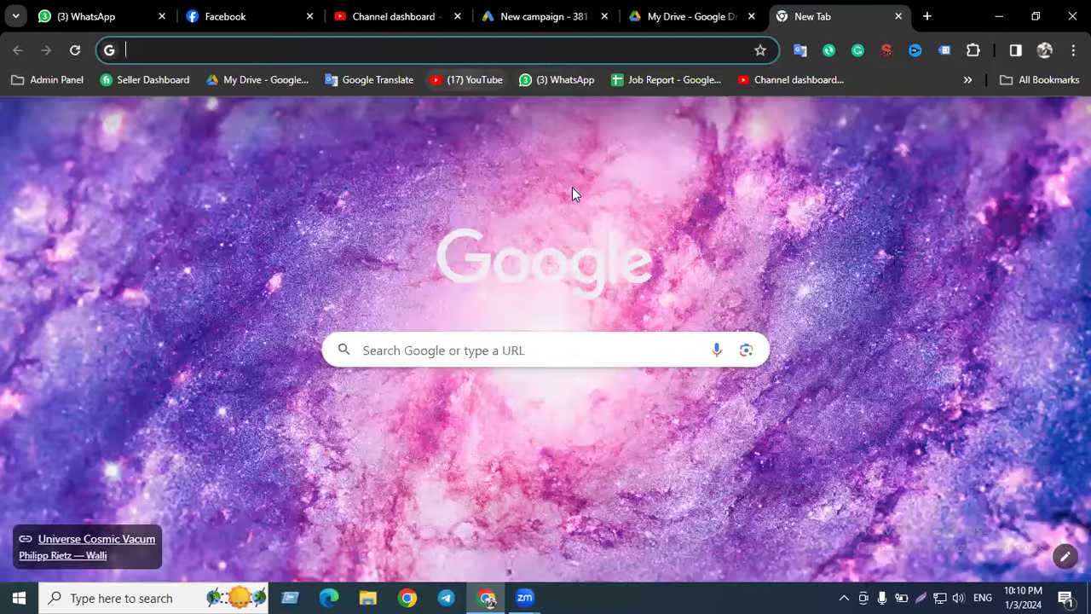
pyautogui.write('youtube.com')
pyautogui.press('Return')
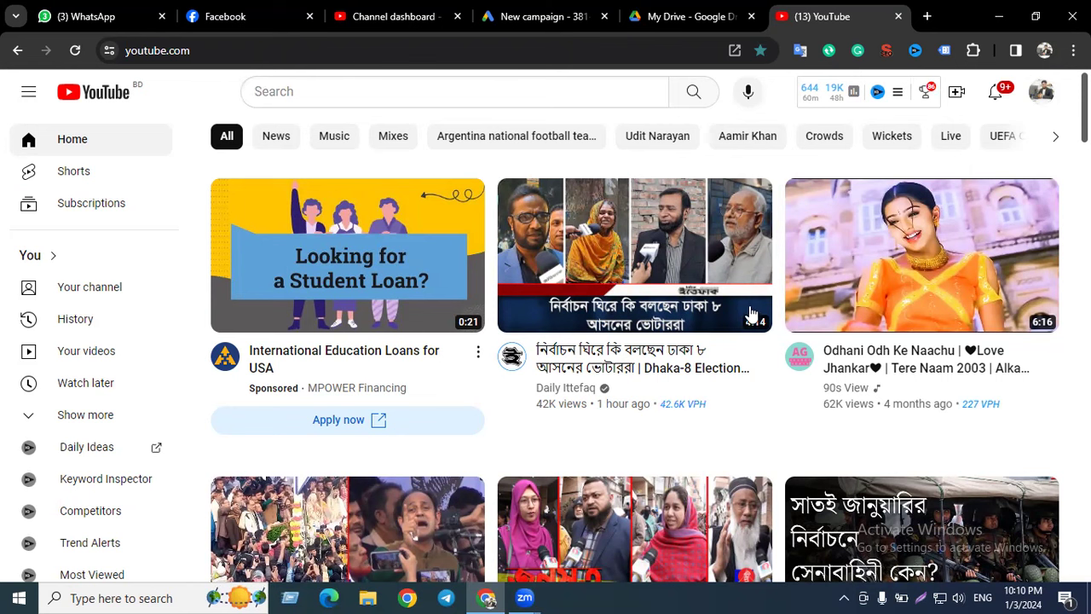
pyautogui.moveTo(684, 326)
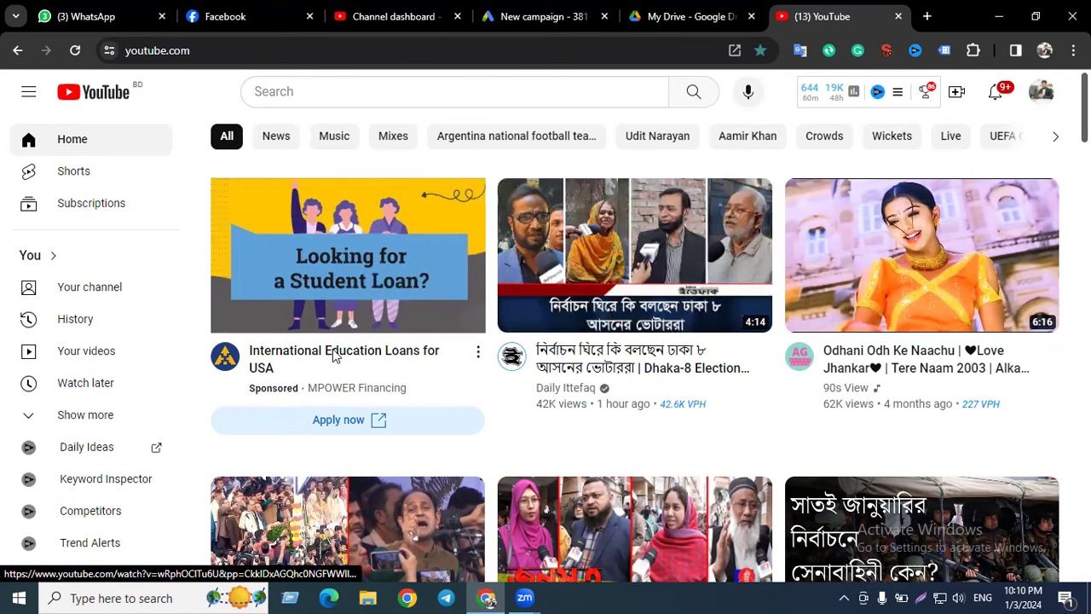
pyautogui.moveTo(396, 303)
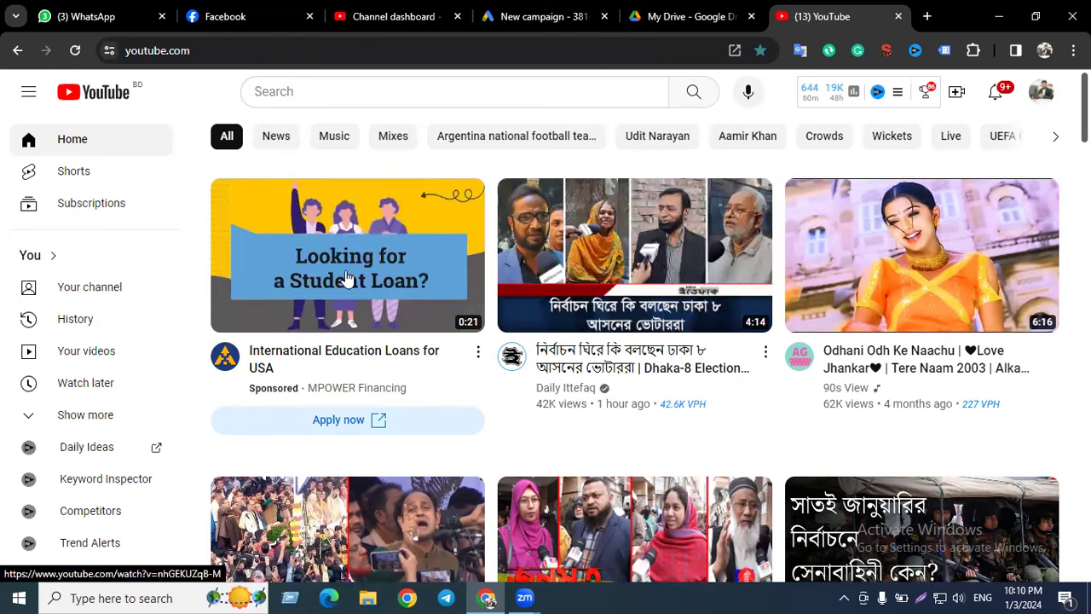
pyautogui.moveTo(308, 300)
pyautogui.moveTo(356, 267)
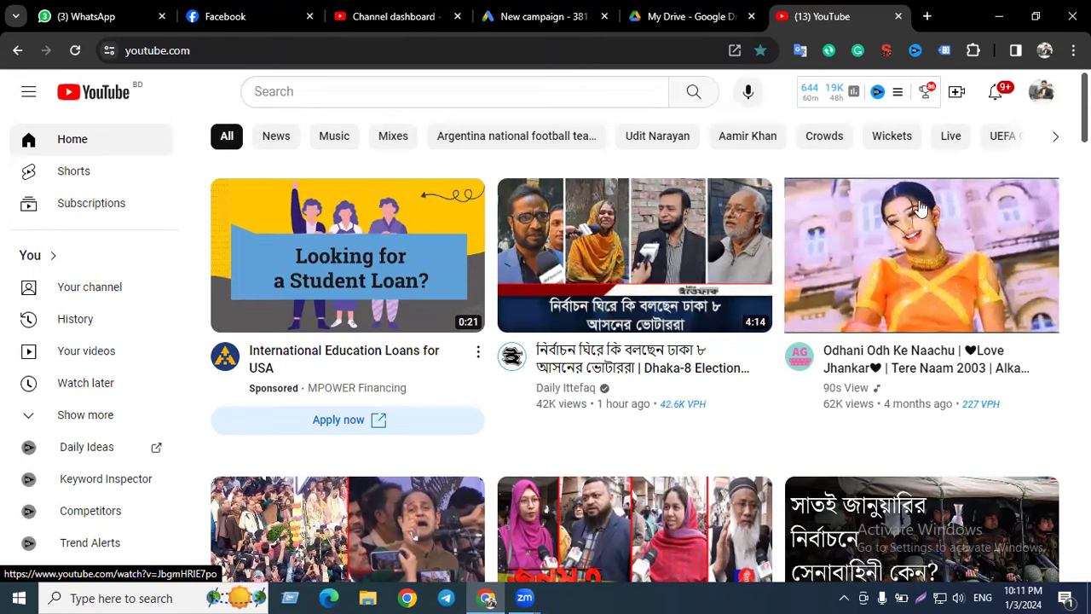
pyautogui.moveTo(900, 292)
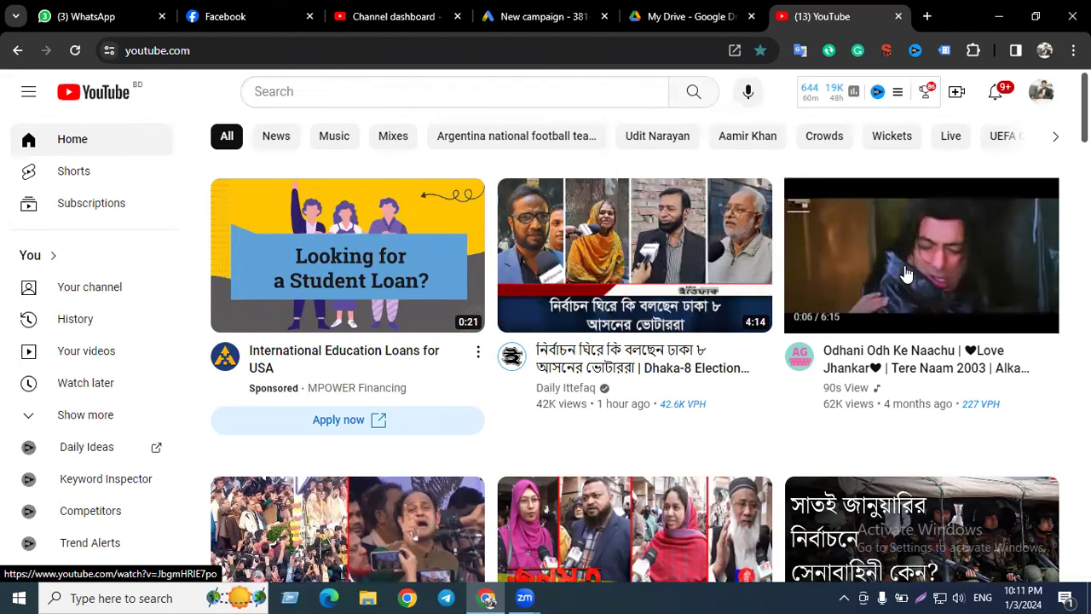
# - Return to the Google Ads campaign setup and read the Bengali translation of the Video reach audience and payment description
pyautogui.click(417, 13)
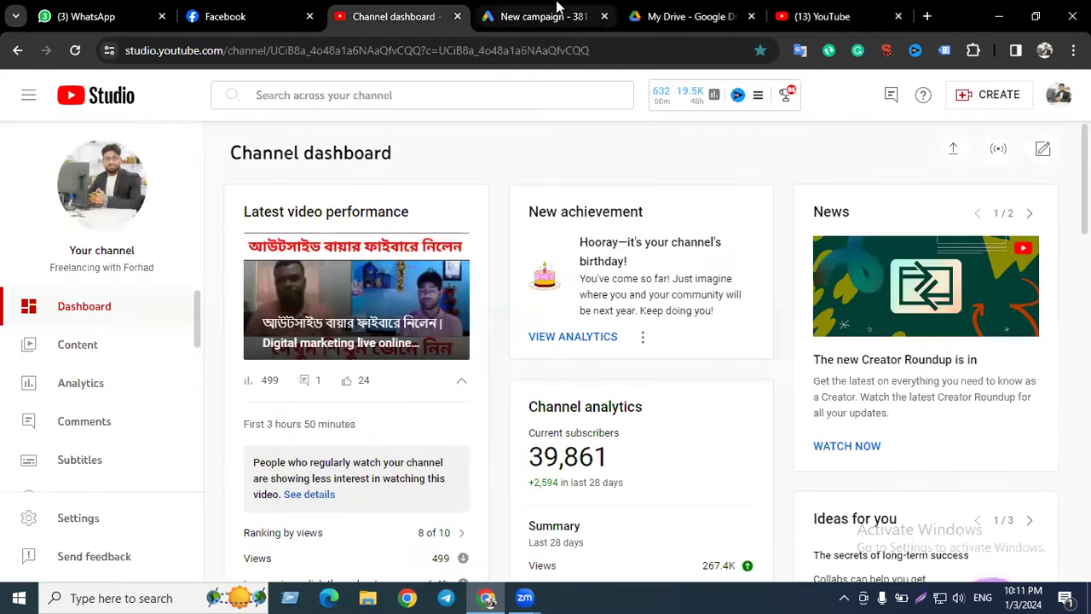
pyautogui.click(509, 12)
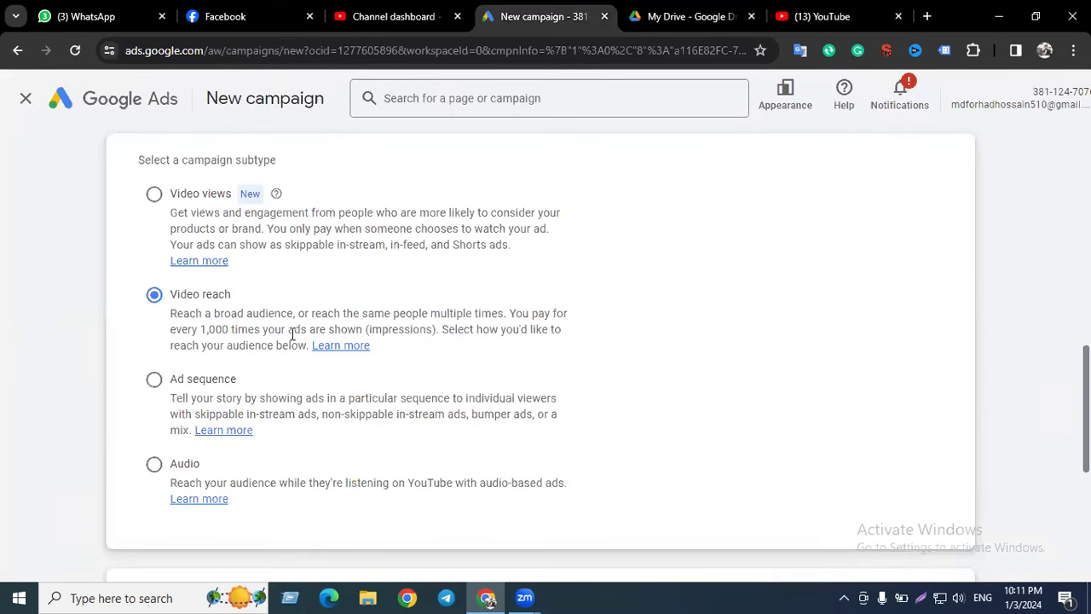
pyautogui.moveTo(439, 329); pyautogui.dragTo(168, 317)
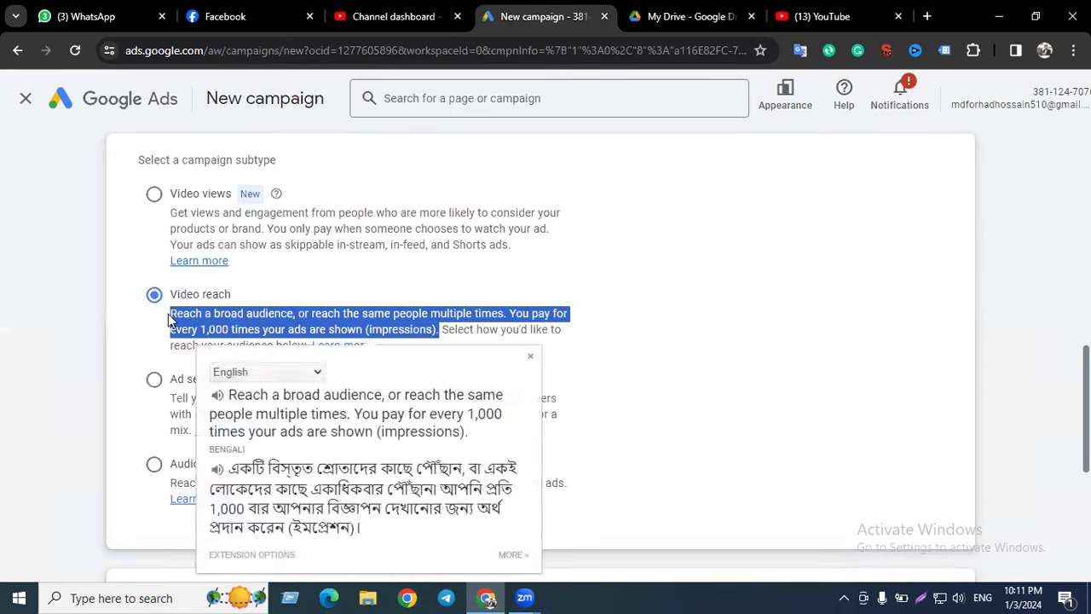
pyautogui.click(168, 317)
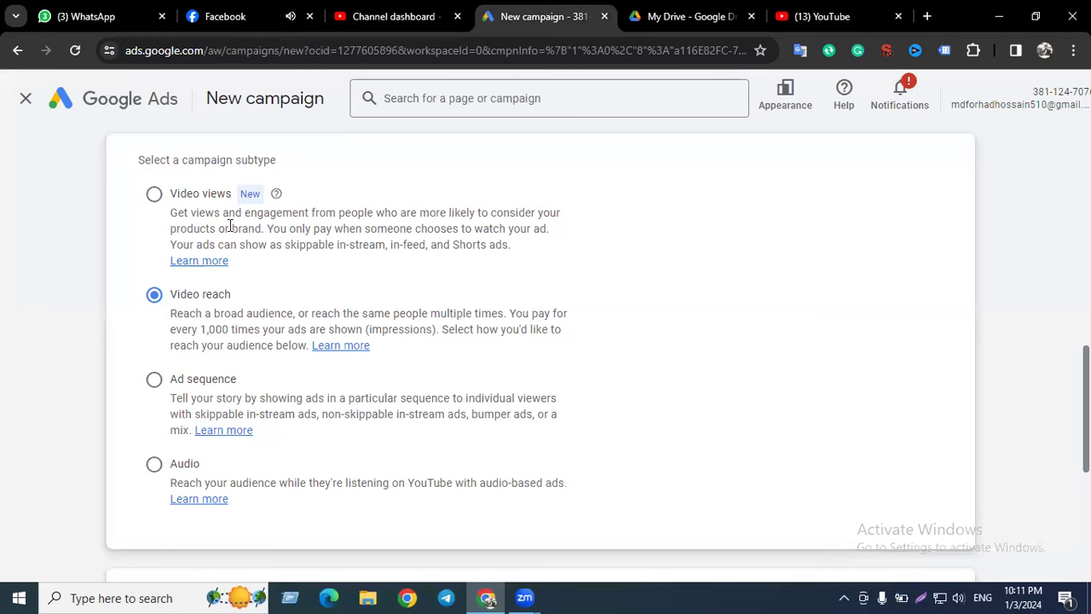
# - Switch the subtype to Video views and back to Video reach to view the ways to reach the goal
pyautogui.click(154, 194)
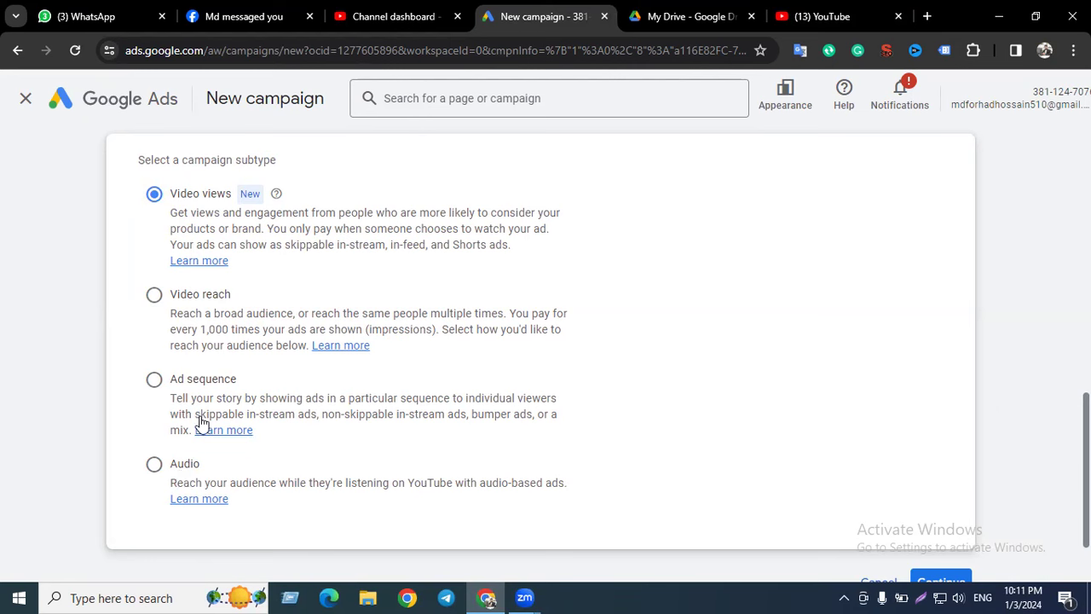
pyautogui.click(154, 296)
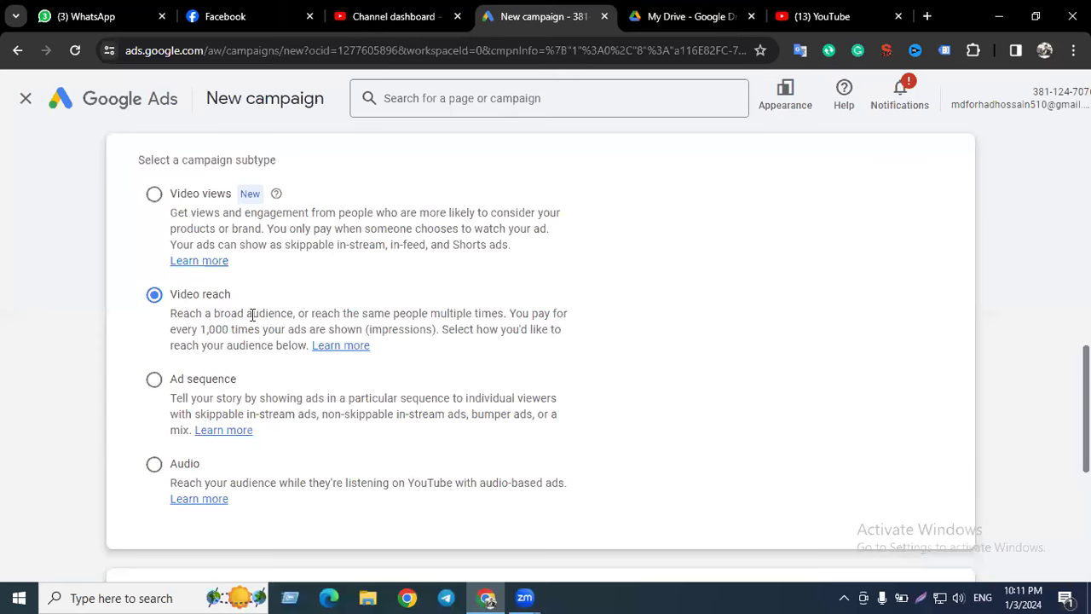
pyautogui.scroll(-3, 341, 349)
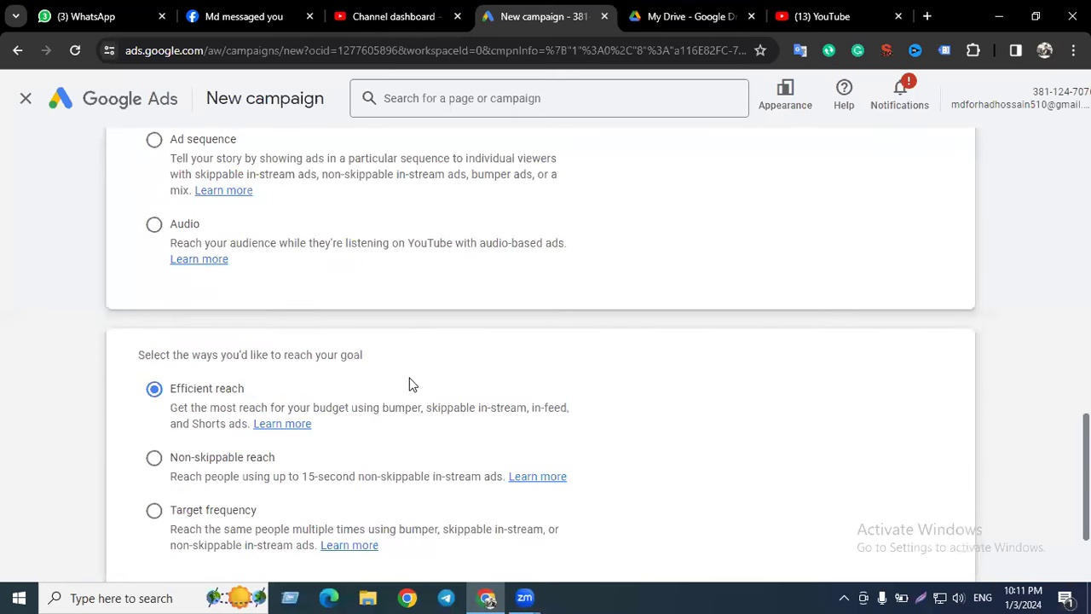
pyautogui.scroll(-1, 407, 384)
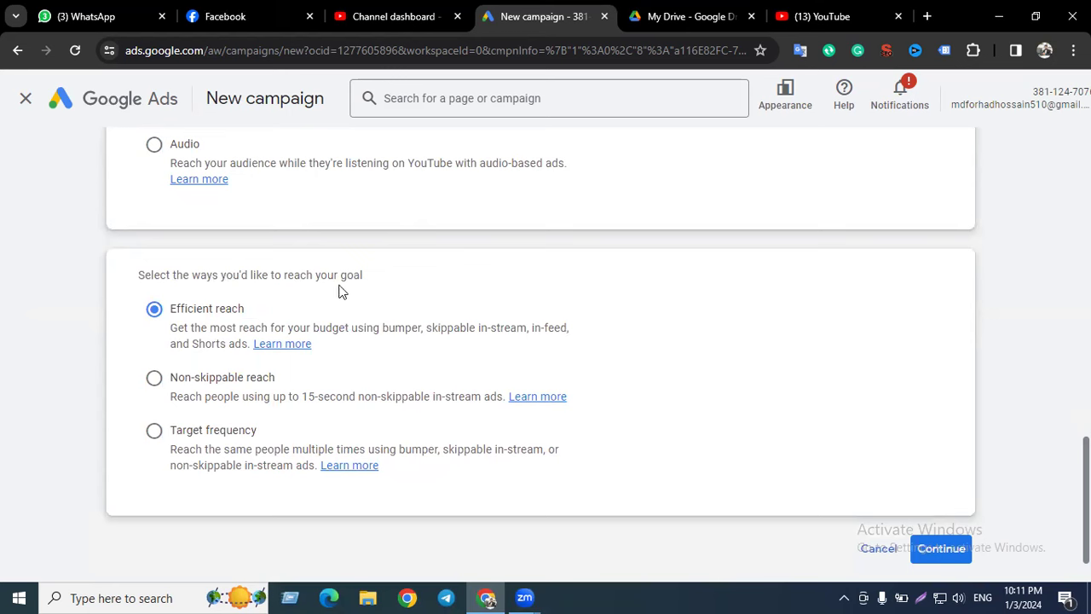
# - Highlight the goal selection heading and the Efficient reach phrase about getting the most reach for the budget, reading its Bengali translation
pyautogui.moveTo(381, 278); pyautogui.dragTo(190, 277)
pyautogui.click(243, 293)
pyautogui.moveTo(178, 329); pyautogui.dragTo(372, 325)
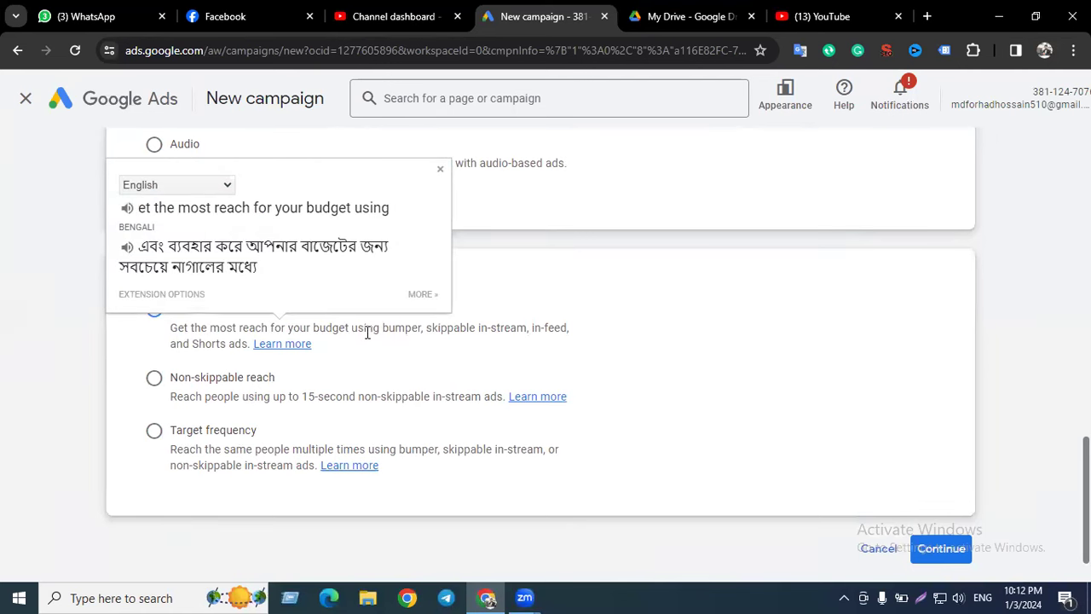
pyautogui.click(367, 329)
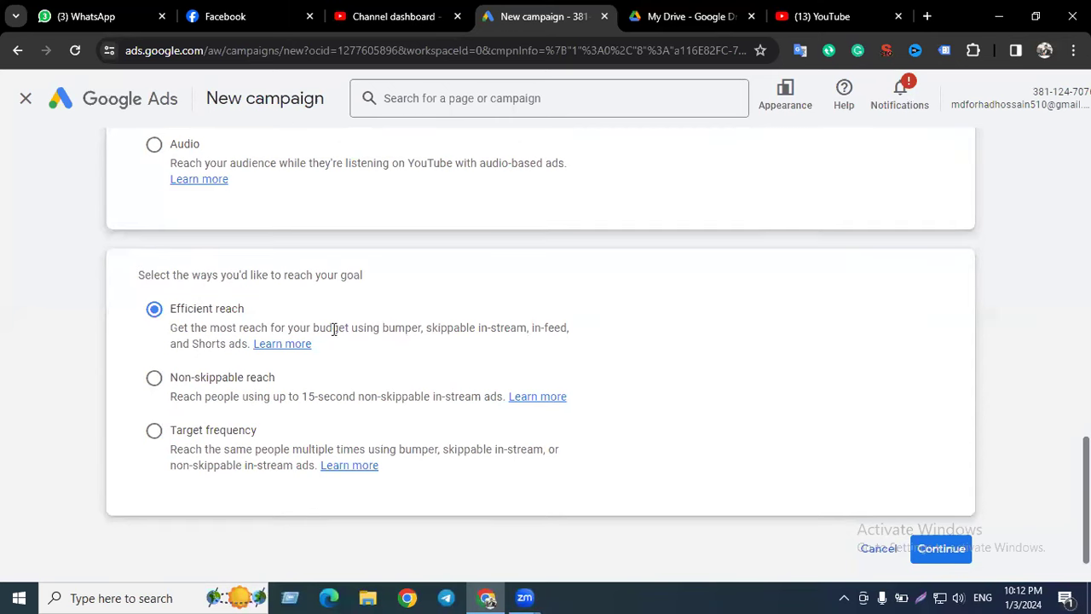
pyautogui.moveTo(347, 329); pyautogui.dragTo(210, 328)
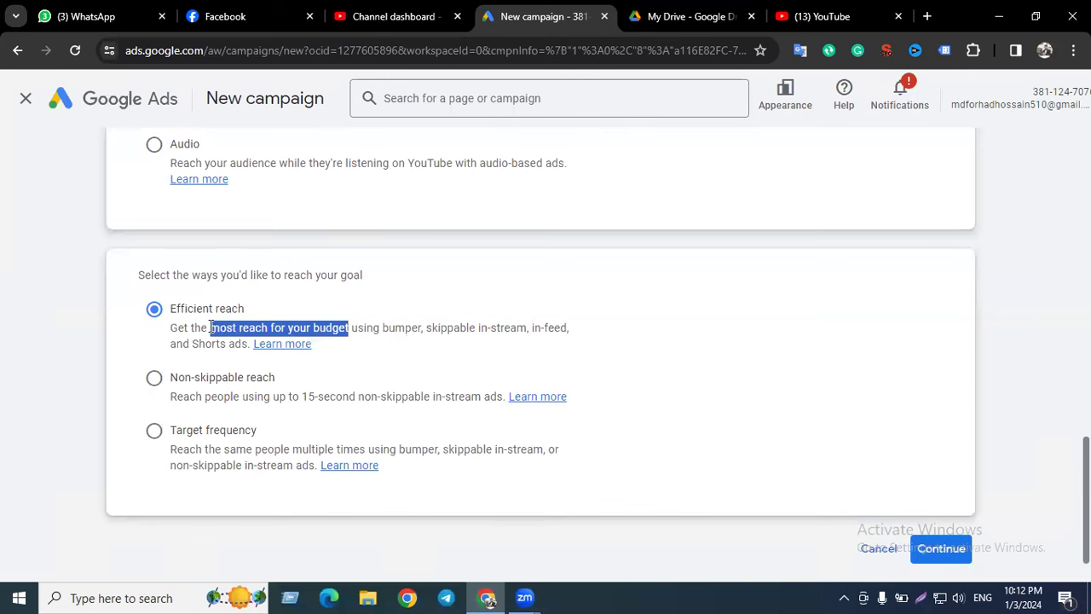
pyautogui.click(247, 328)
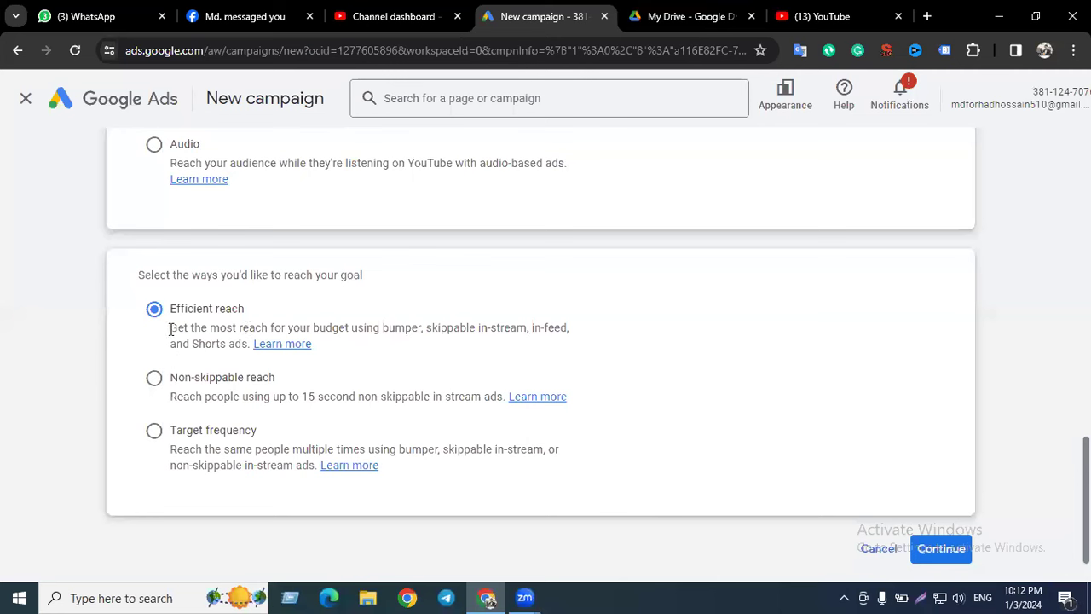
pyautogui.moveTo(185, 331); pyautogui.dragTo(317, 329)
pyautogui.click(317, 329)
pyautogui.moveTo(176, 328); pyautogui.dragTo(327, 326)
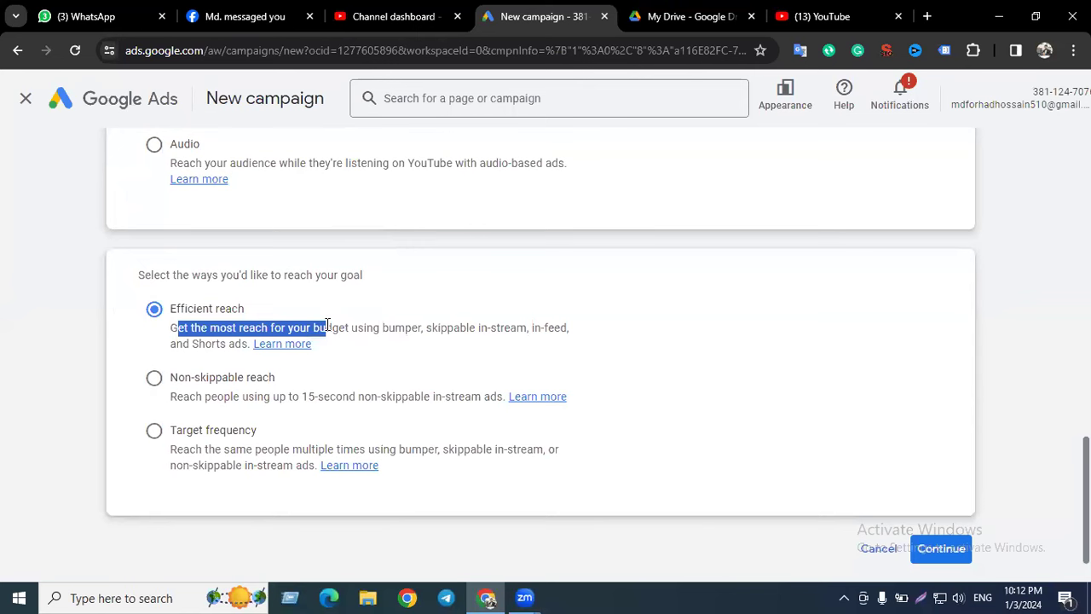
pyautogui.click(320, 335)
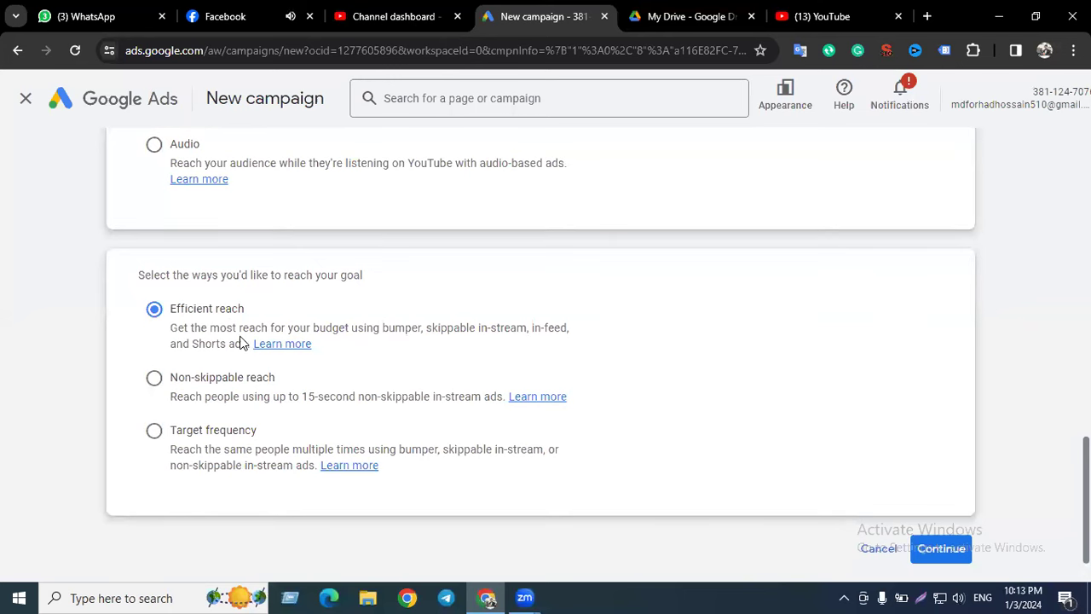
# - Close the Facebook tab and highlight the Non-skippable reach description on 15-second in-stream ads to read its Bengali translation
pyautogui.click(310, 16)
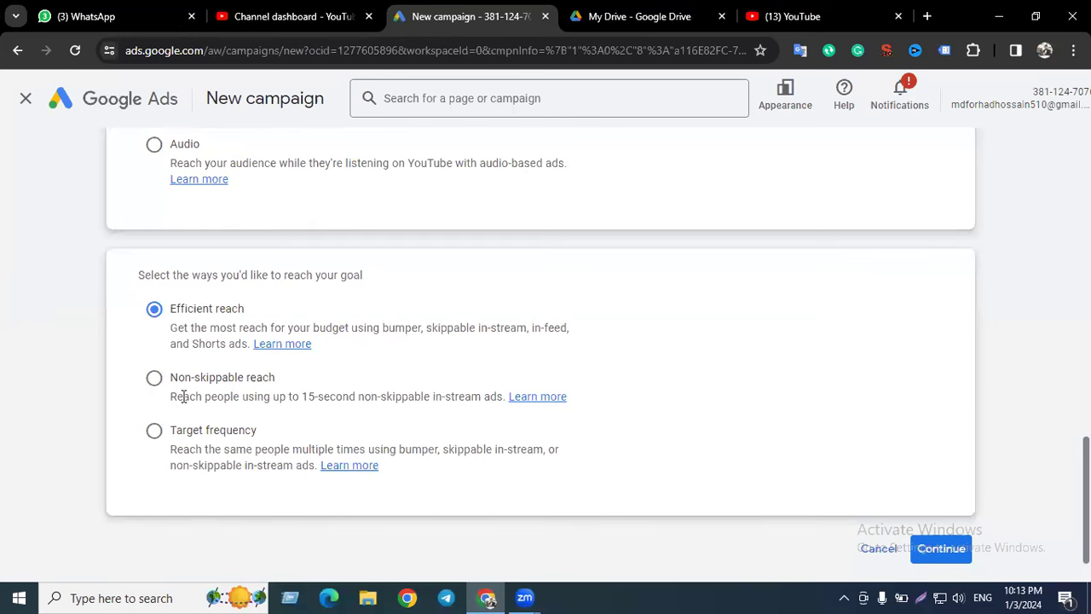
pyautogui.moveTo(302, 397); pyautogui.dragTo(438, 400)
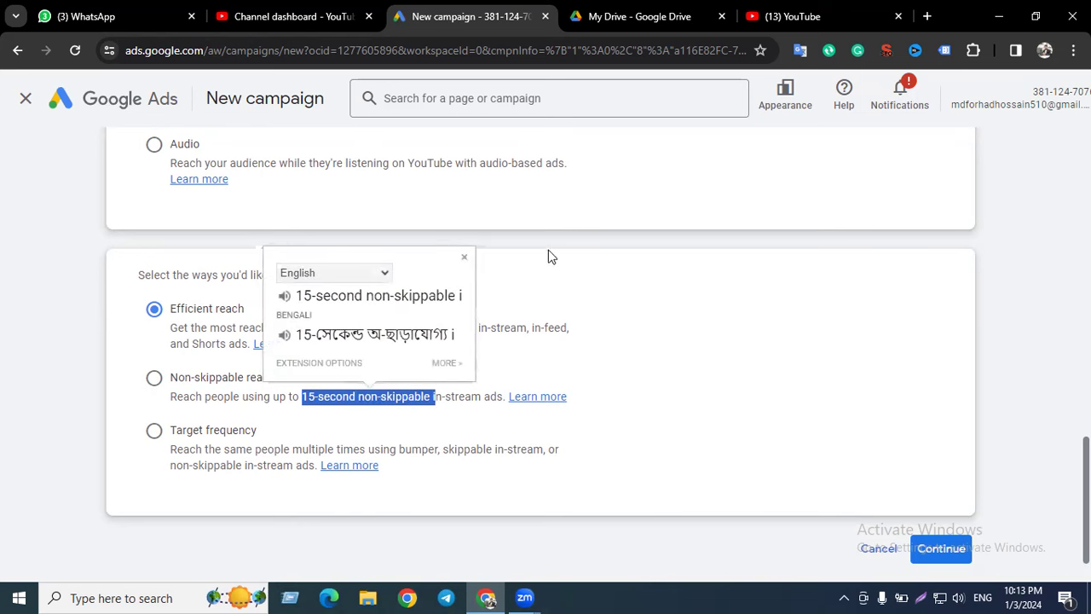
pyautogui.click(571, 235)
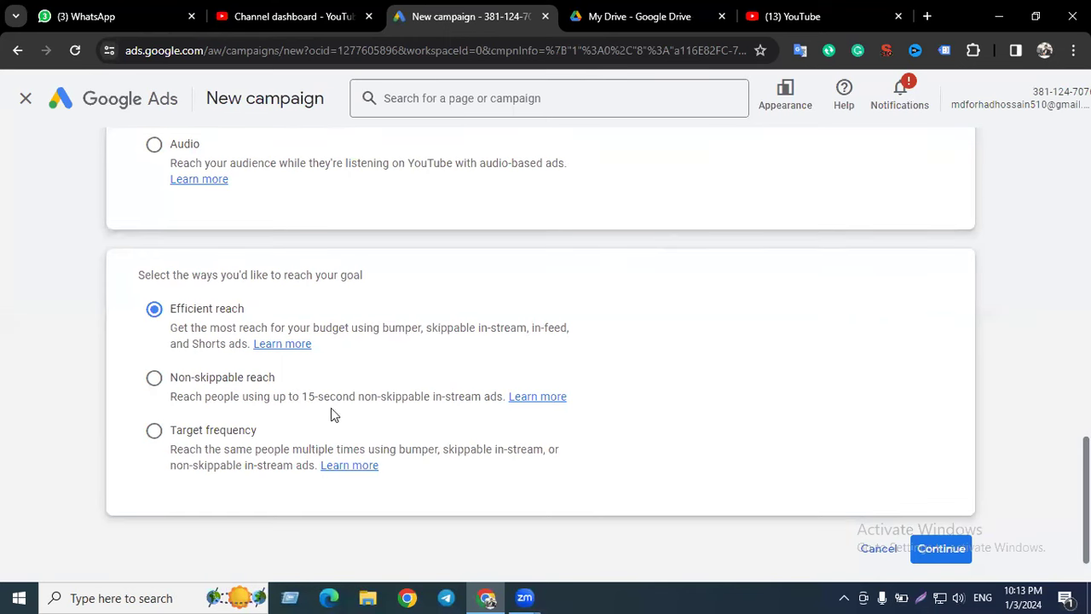
pyautogui.moveTo(308, 396); pyautogui.dragTo(385, 397)
pyautogui.click(385, 397)
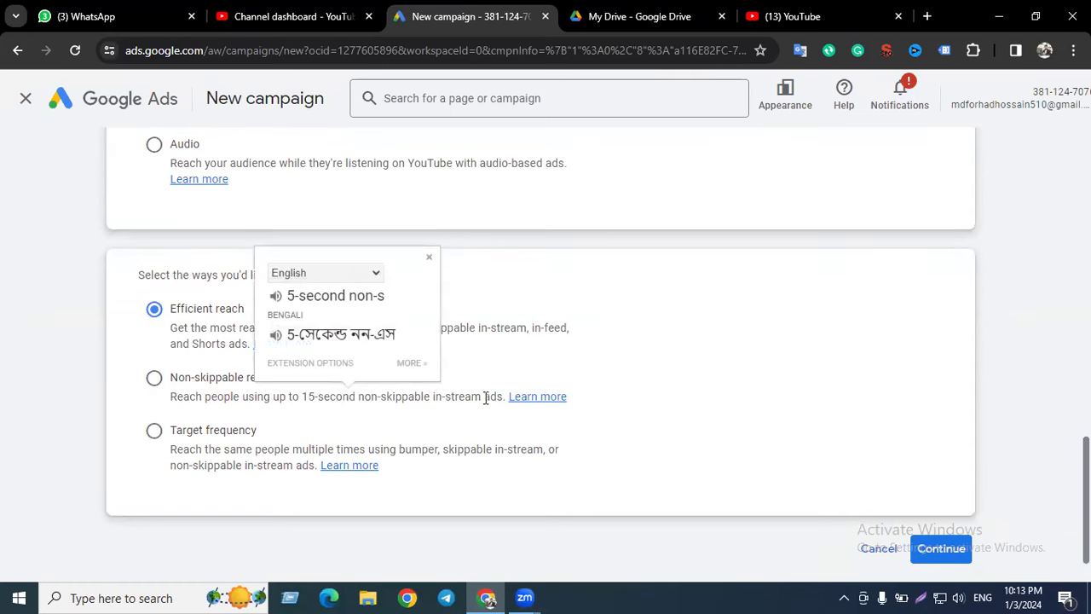
pyautogui.moveTo(496, 397); pyautogui.dragTo(156, 385)
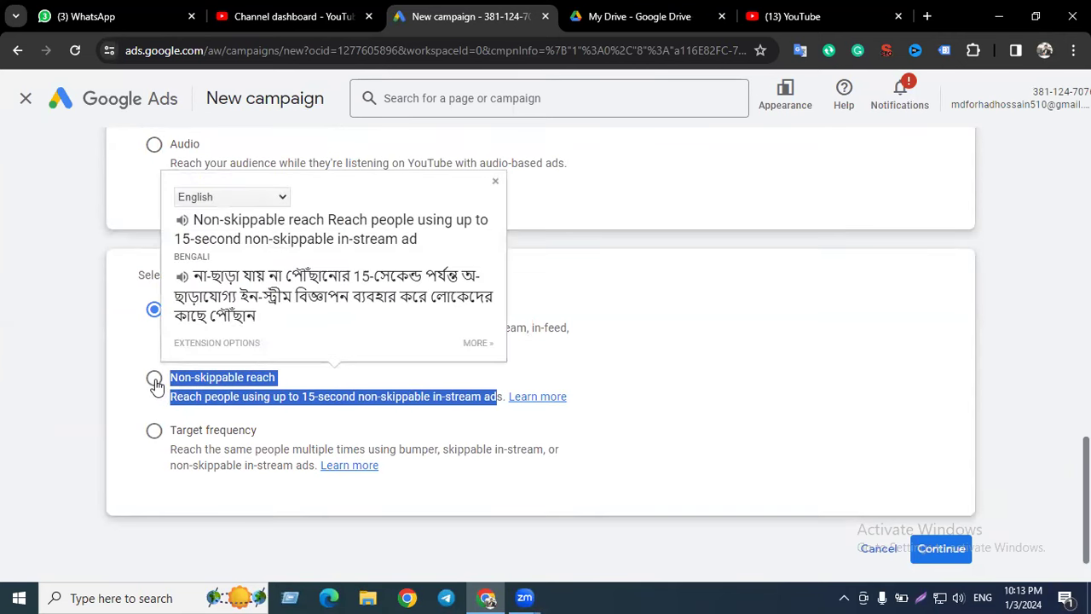
# - Select Non-skippable reach as the way to reach the goal and highlight the 15-second limit in its description
pyautogui.click(155, 313)
pyautogui.click(137, 308)
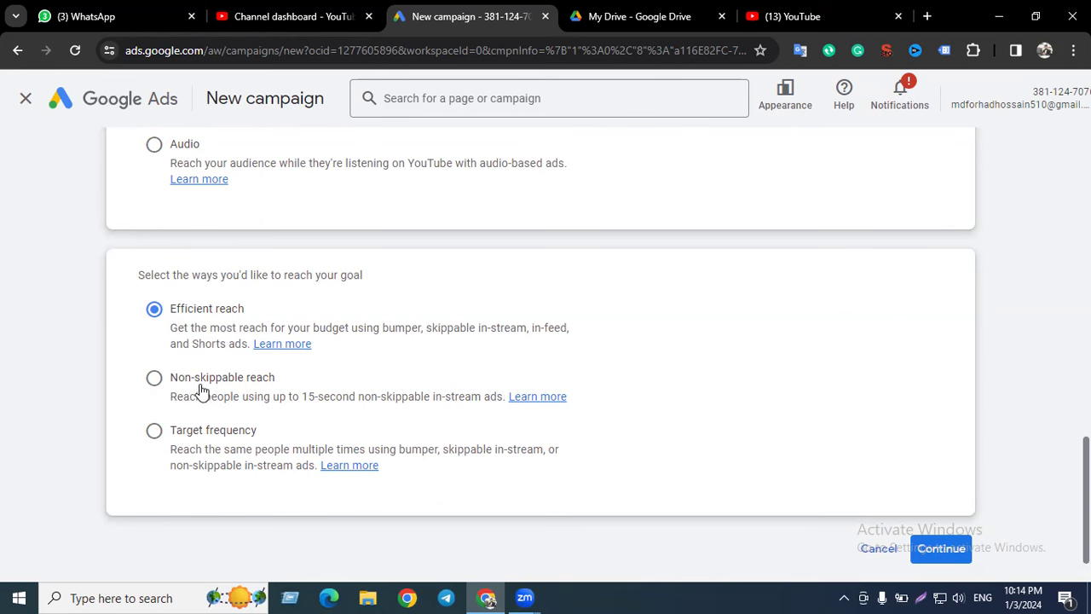
pyautogui.click(154, 377)
pyautogui.moveTo(303, 395); pyautogui.dragTo(346, 394)
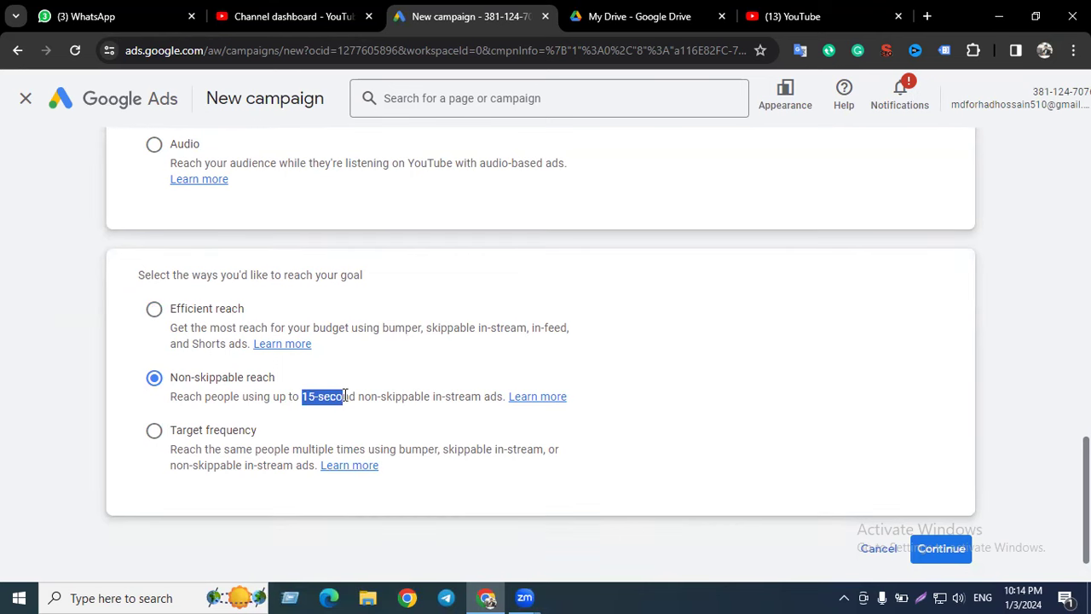
# - Switch between Target frequency, Non-skippable reach and Efficient reach to compare them, highlighting the Non-skippable reach description and the Efficient reach name
pyautogui.moveTo(491, 396); pyautogui.dragTo(213, 401)
pyautogui.click(213, 401)
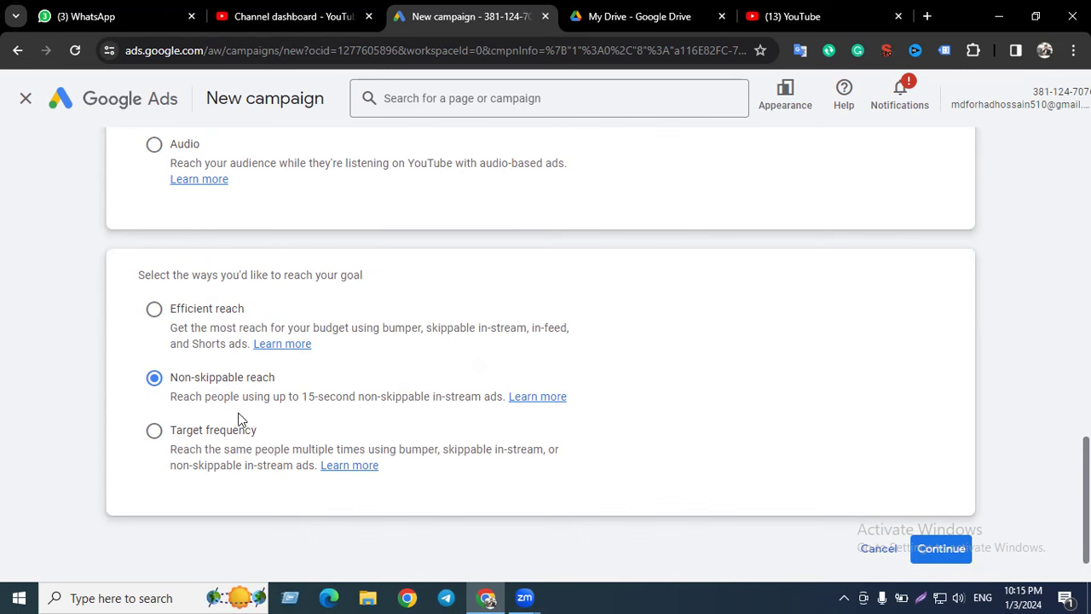
pyautogui.click(156, 430)
pyautogui.click(154, 311)
pyautogui.click(155, 377)
pyautogui.click(155, 310)
pyautogui.click(154, 380)
pyautogui.click(182, 322)
pyautogui.moveTo(256, 312); pyautogui.dragTo(174, 314)
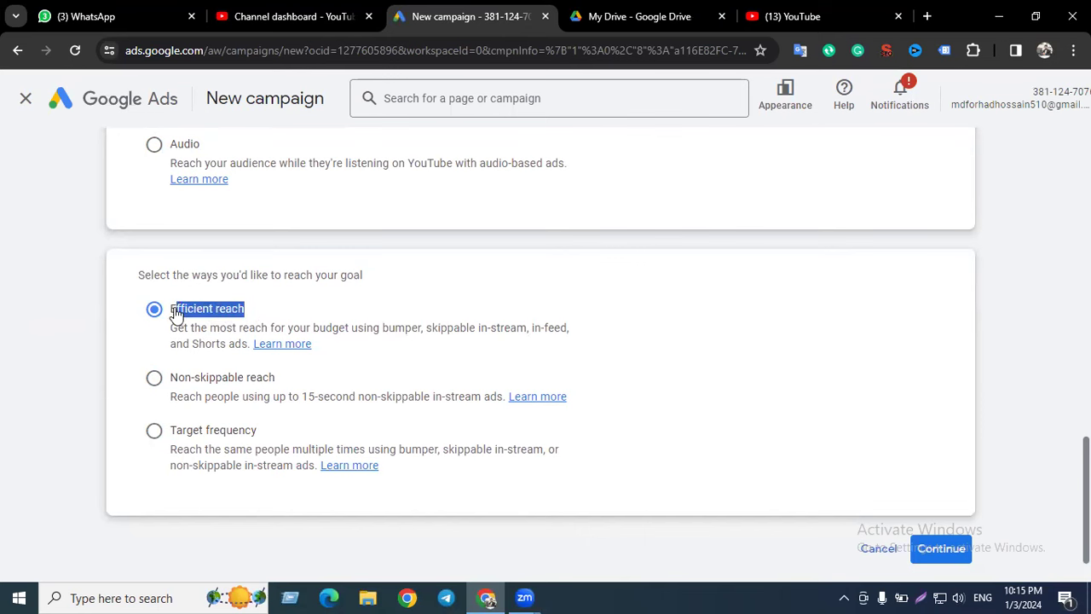
pyautogui.click(173, 314)
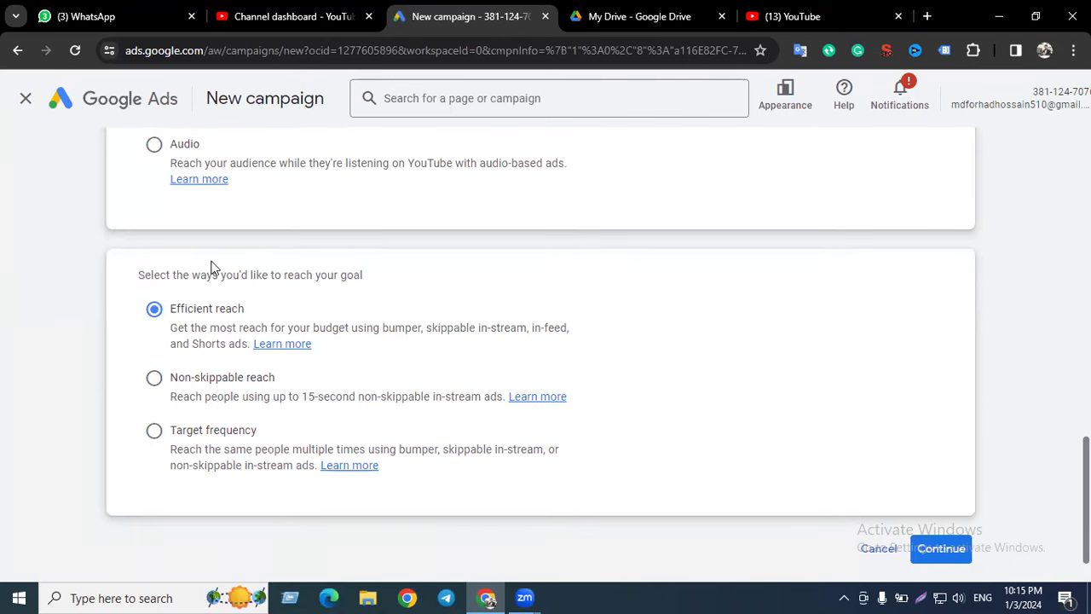
# - Choose Efficient reach as the way to reach the goal and continue to the campaign's general settings
pyautogui.scroll(3, 212, 263)
pyautogui.scroll(-2, 264, 302)
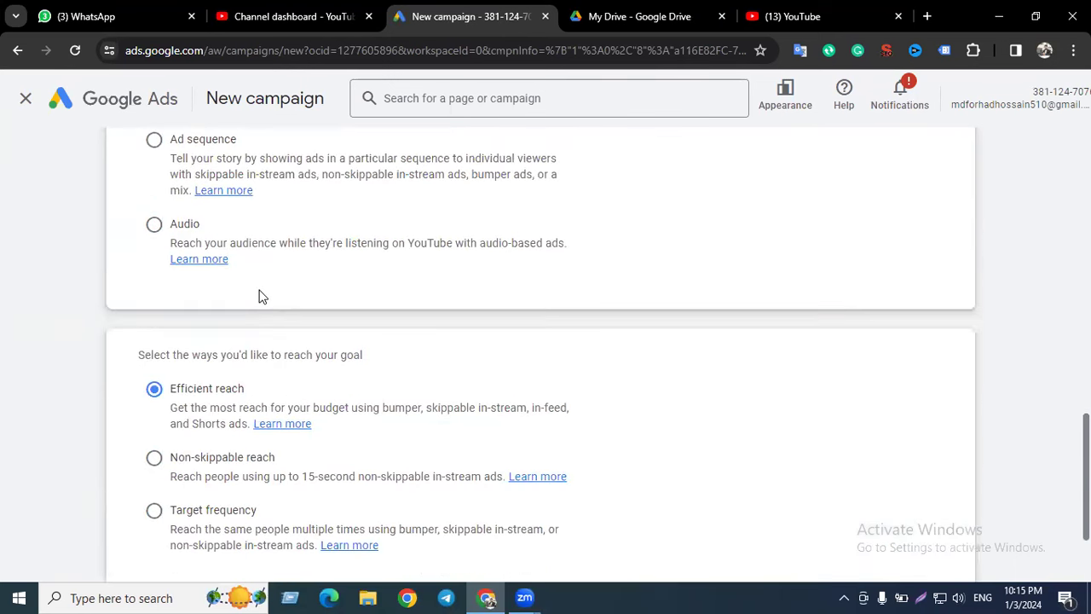
pyautogui.click(154, 460)
pyautogui.click(153, 389)
pyautogui.scroll(-2, 450, 372)
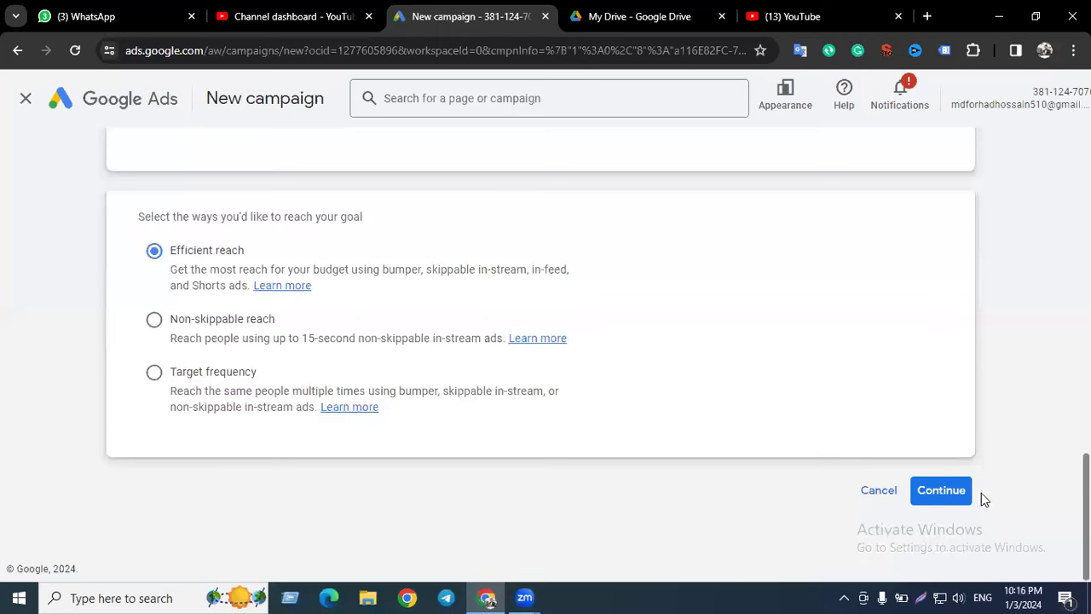
pyautogui.click(958, 493)
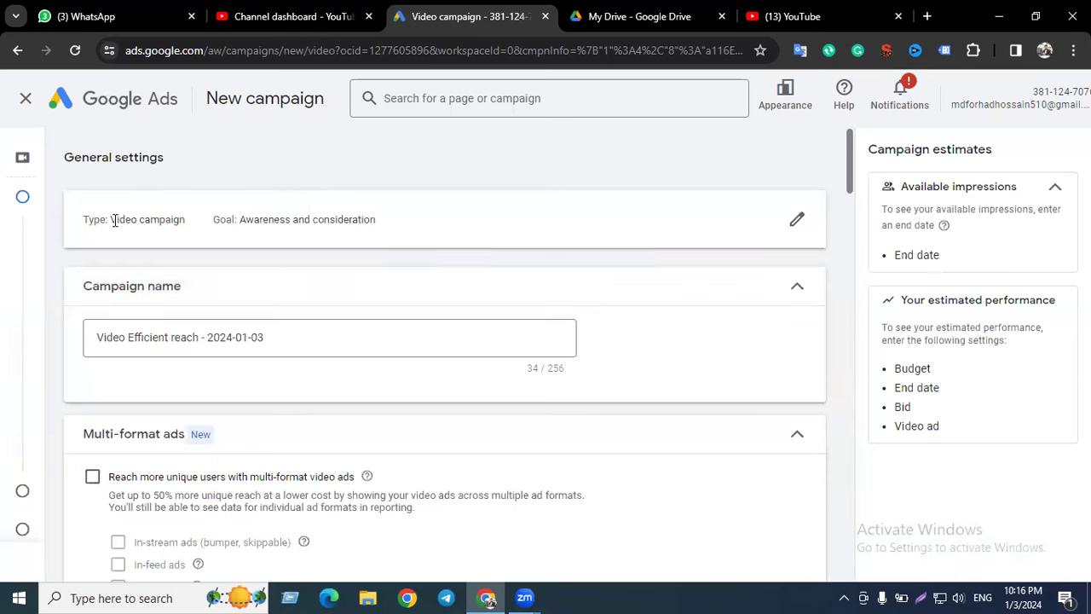
# - Highlight the Efficient reach wording and the date in the campaign name to review how it is composed
pyautogui.scroll(-1, 392, 265)
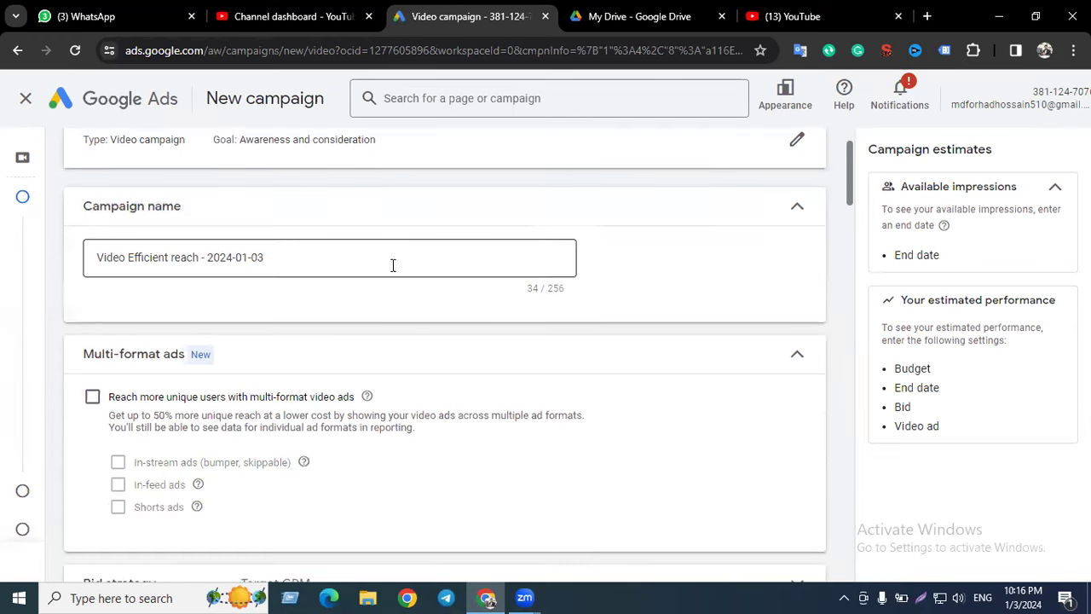
pyautogui.click(285, 259)
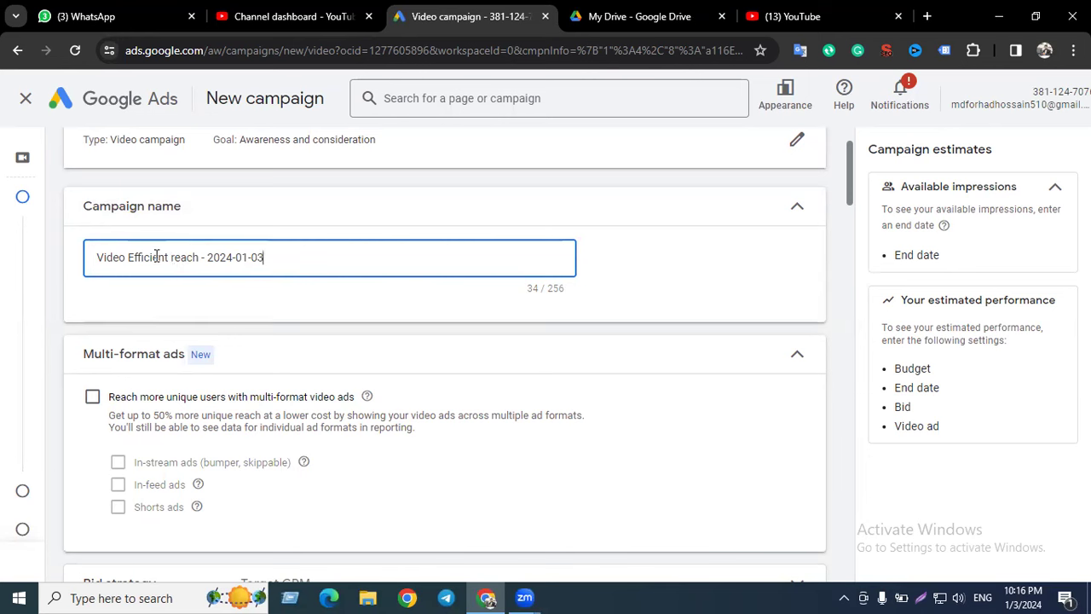
pyautogui.moveTo(201, 257); pyautogui.dragTo(129, 255)
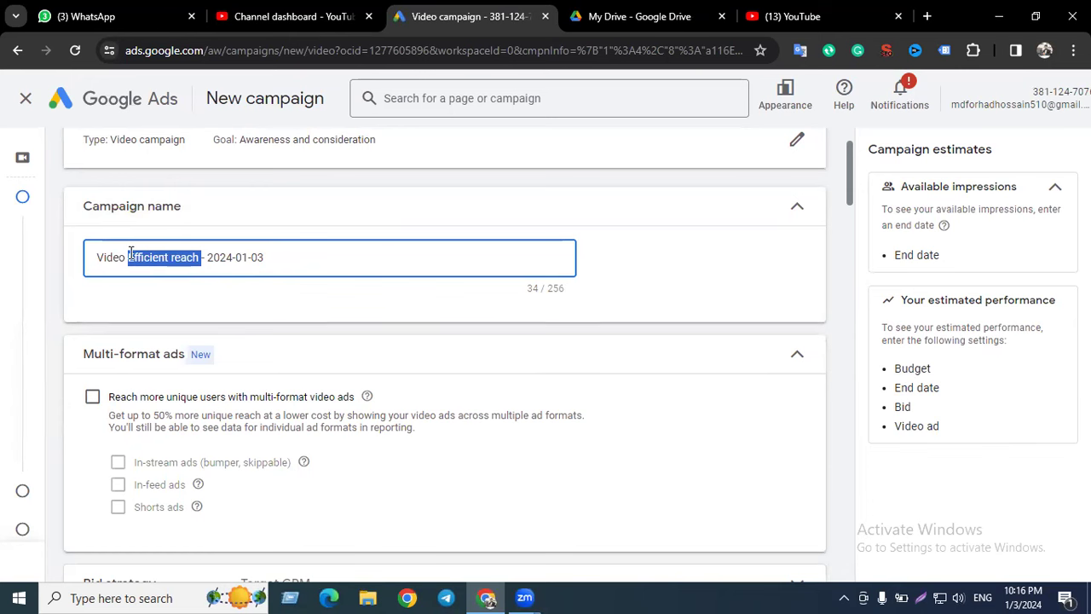
pyautogui.click(157, 257)
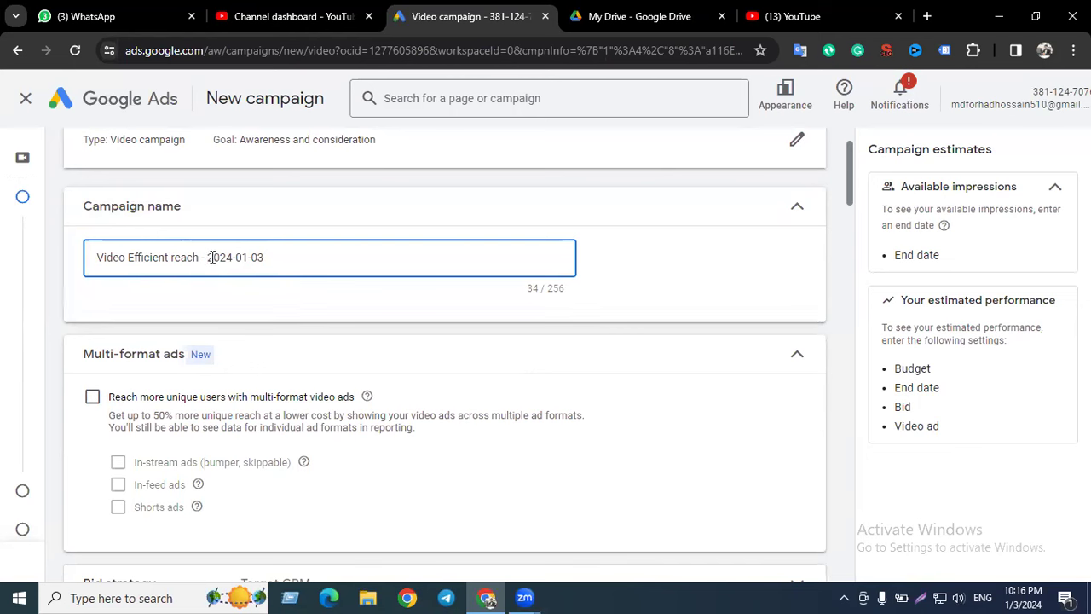
pyautogui.moveTo(208, 257); pyautogui.dragTo(266, 252)
pyautogui.click(278, 304)
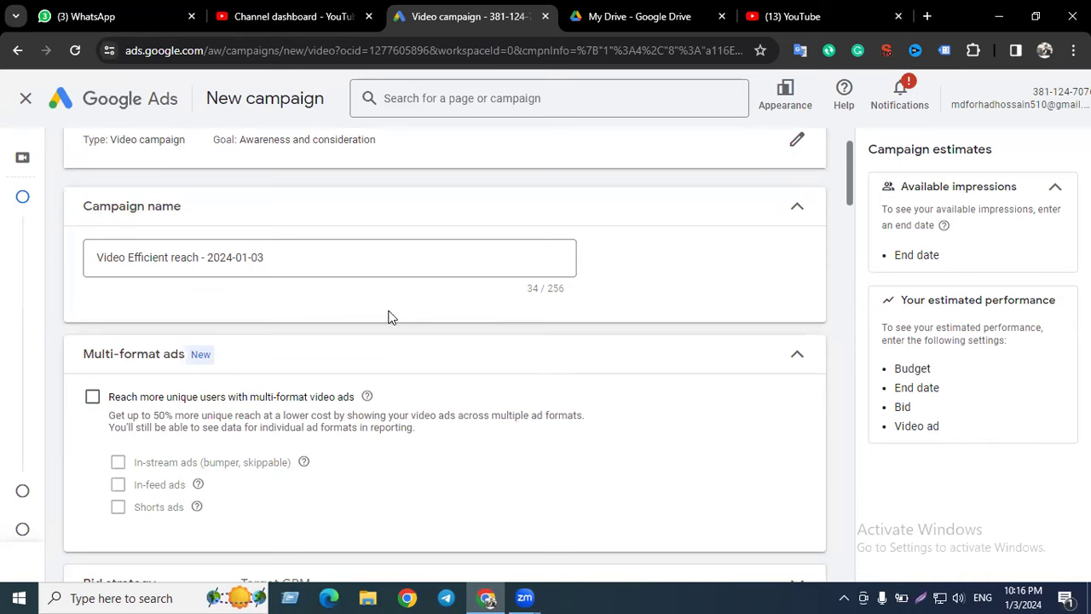
# - Enable multi-format video ads with in-stream, in-feed and Shorts formats, highlighting the description's lower cost and multiple ad format phrases
pyautogui.scroll(-2, 387, 315)
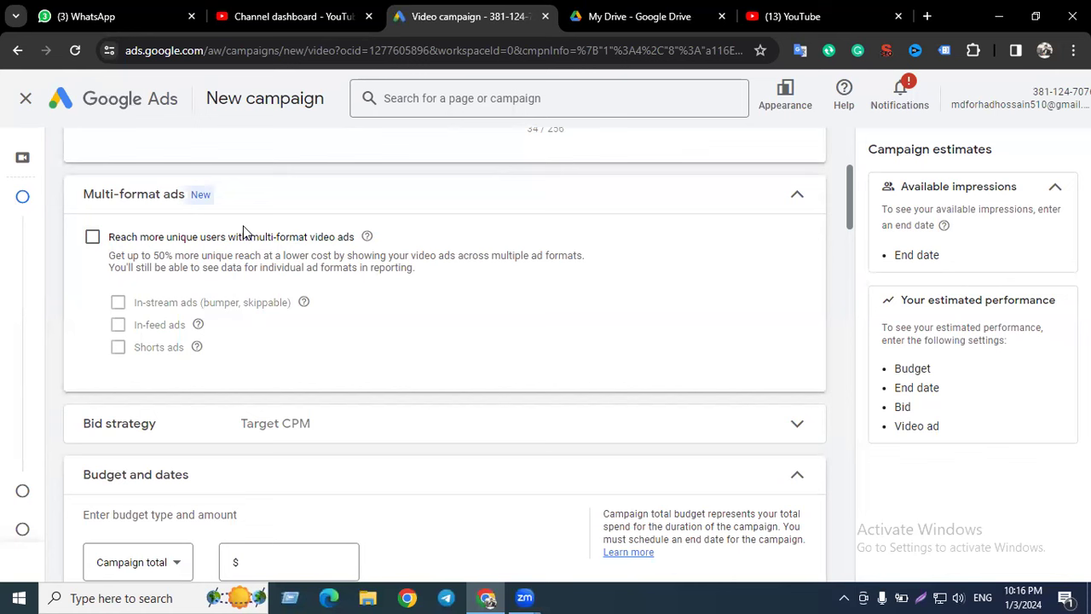
pyautogui.click(93, 238)
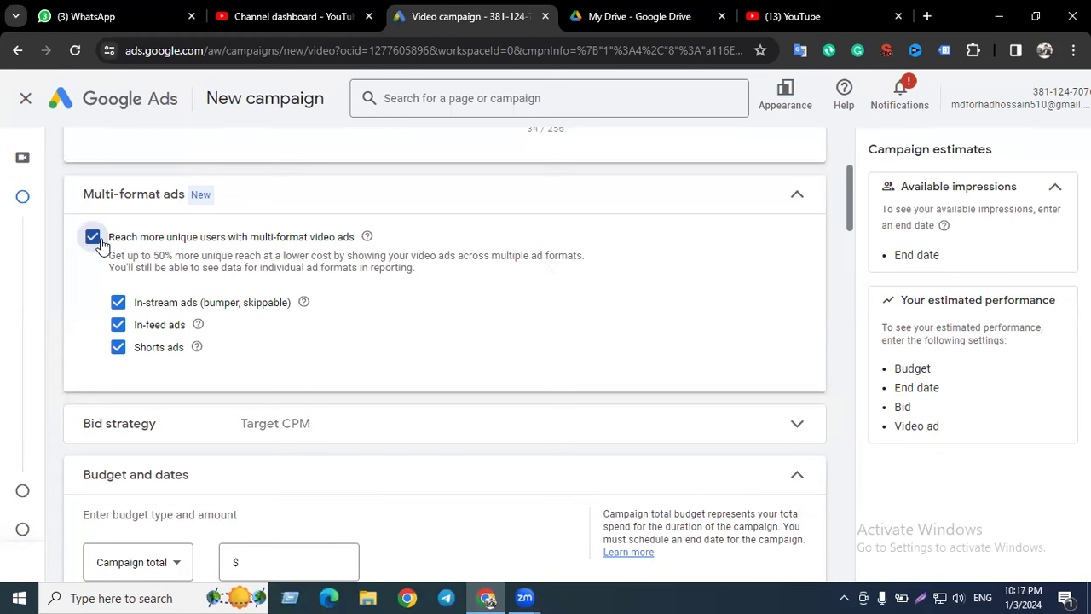
pyautogui.moveTo(156, 254); pyautogui.dragTo(331, 255)
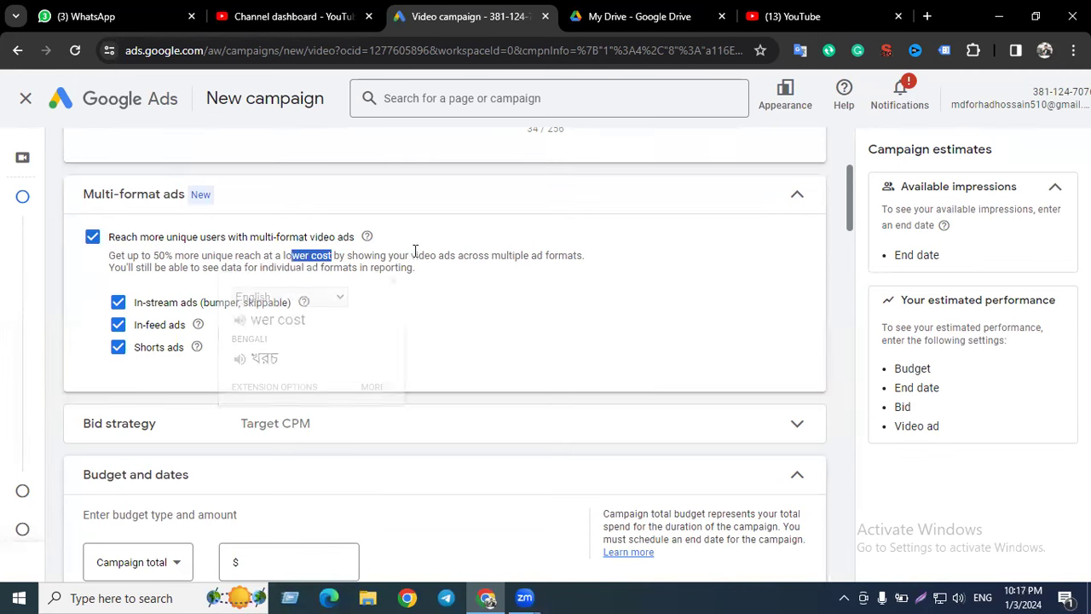
pyautogui.moveTo(406, 255); pyautogui.dragTo(546, 256)
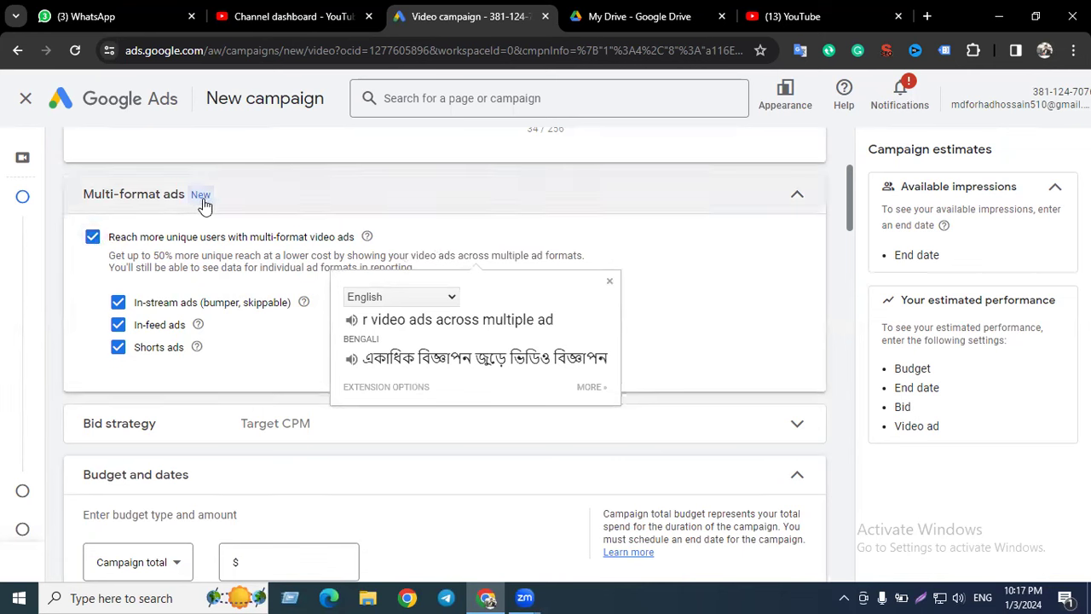
pyautogui.click(92, 236)
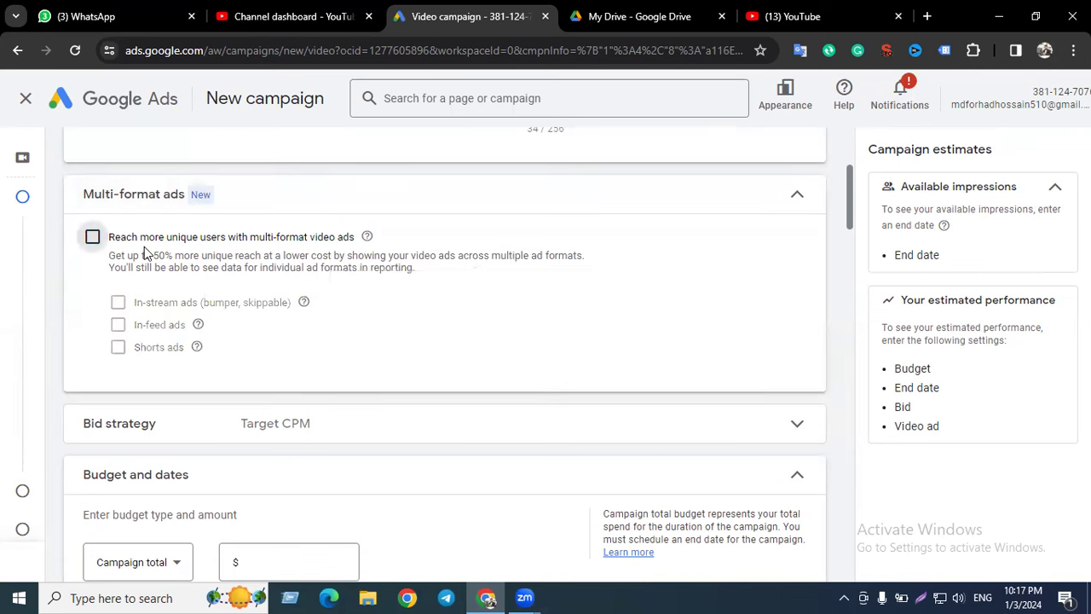
pyautogui.click(94, 238)
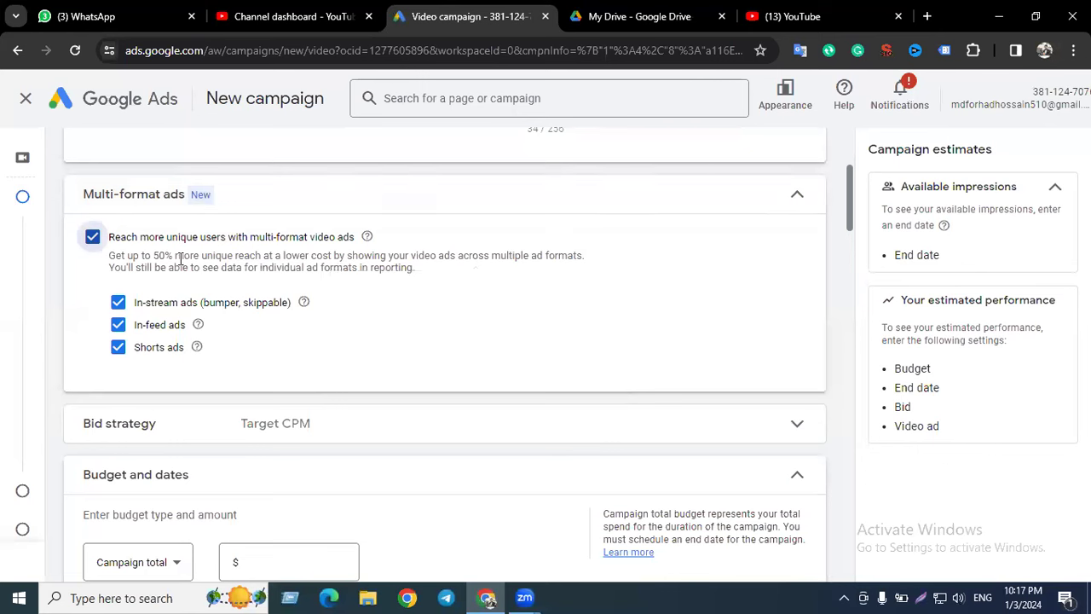
# - Enter a campaign total budget of $10.00 in the budget and dates settings
pyautogui.scroll(-3, 261, 316)
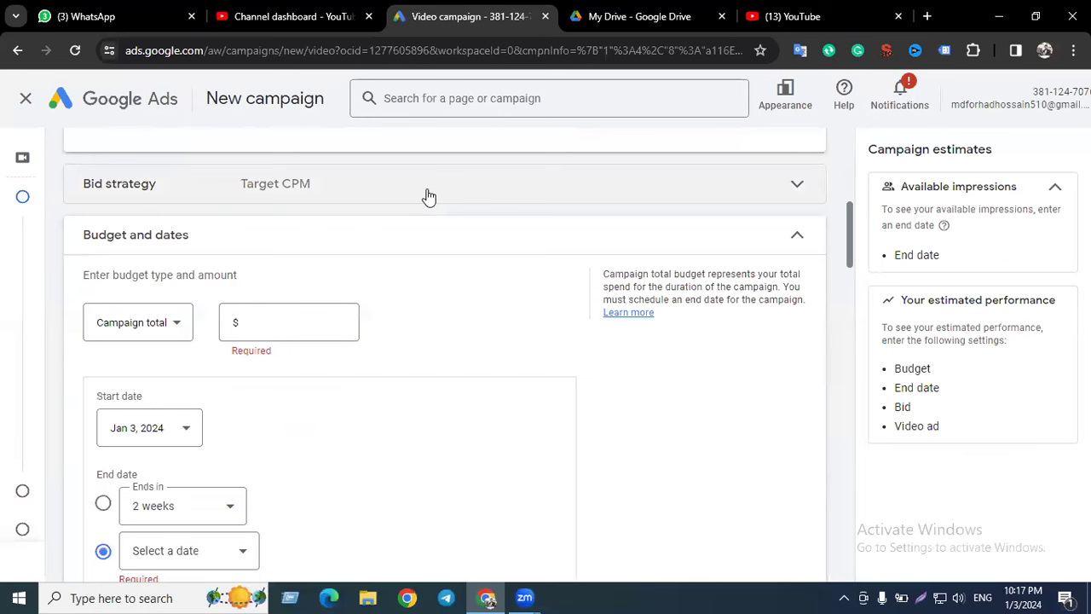
pyautogui.scroll(-1, 316, 270)
pyautogui.scroll(1, 299, 268)
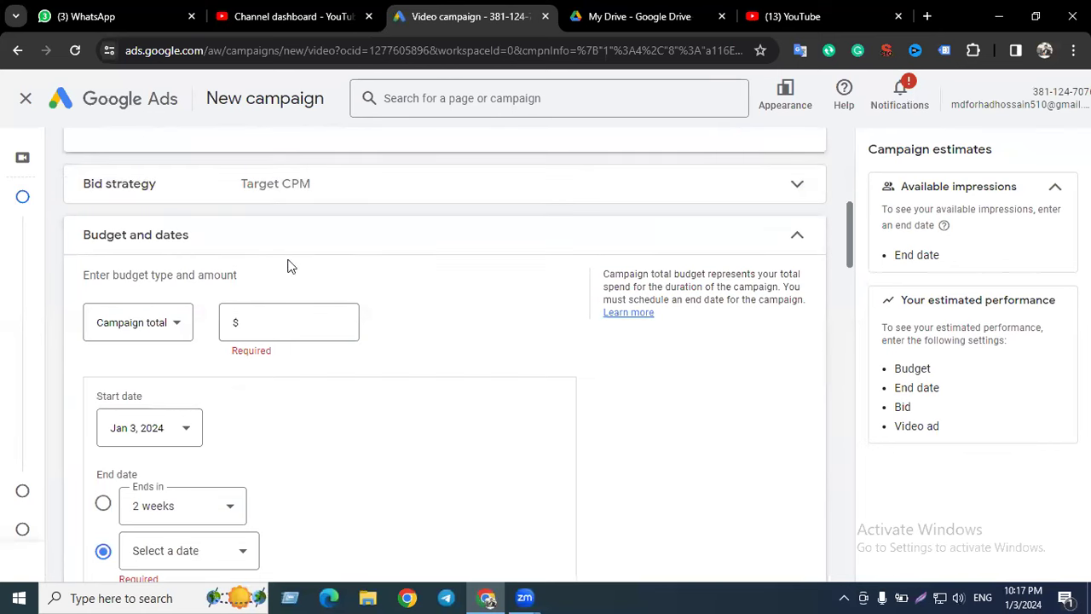
pyautogui.click(183, 247)
pyautogui.click(181, 238)
pyautogui.click(252, 324)
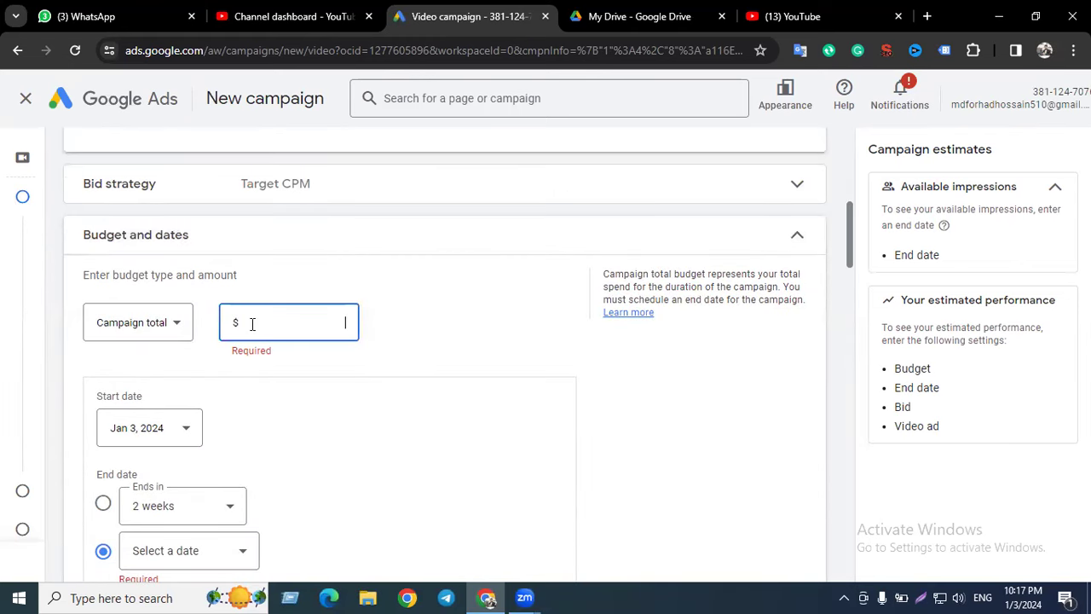
pyautogui.write('10')
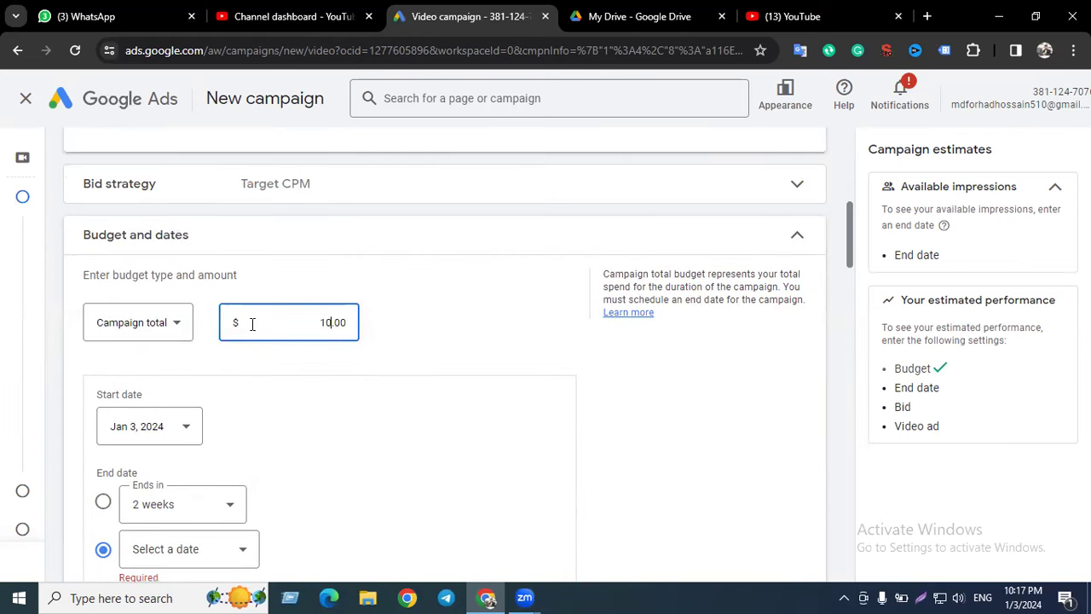
pyautogui.click(223, 373)
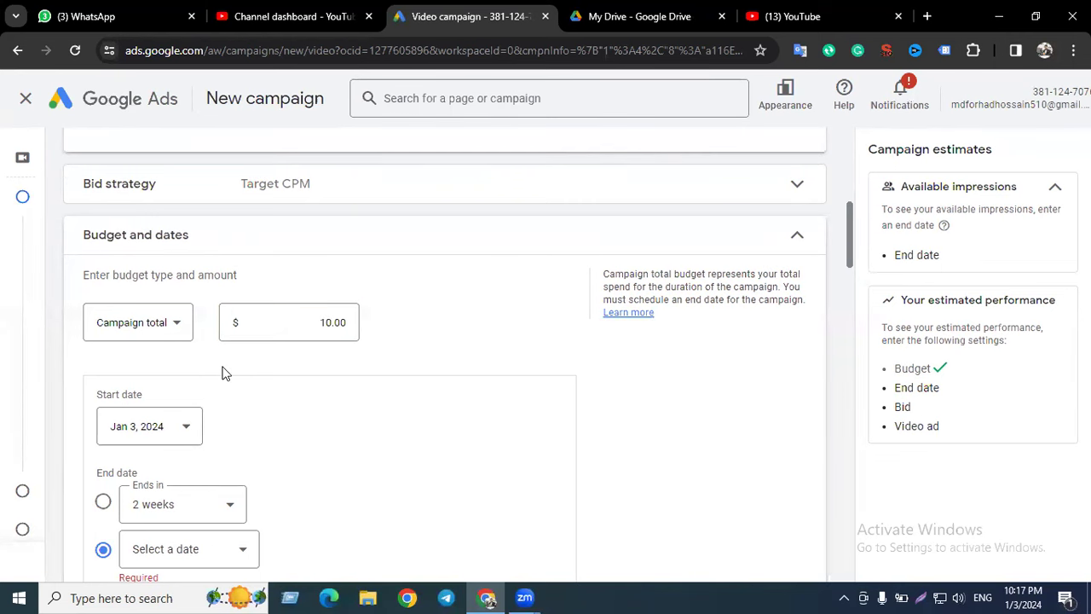
# - Change the budget type from campaign total to Daily and open the start and end dates for editing
pyautogui.scroll(-1, 276, 358)
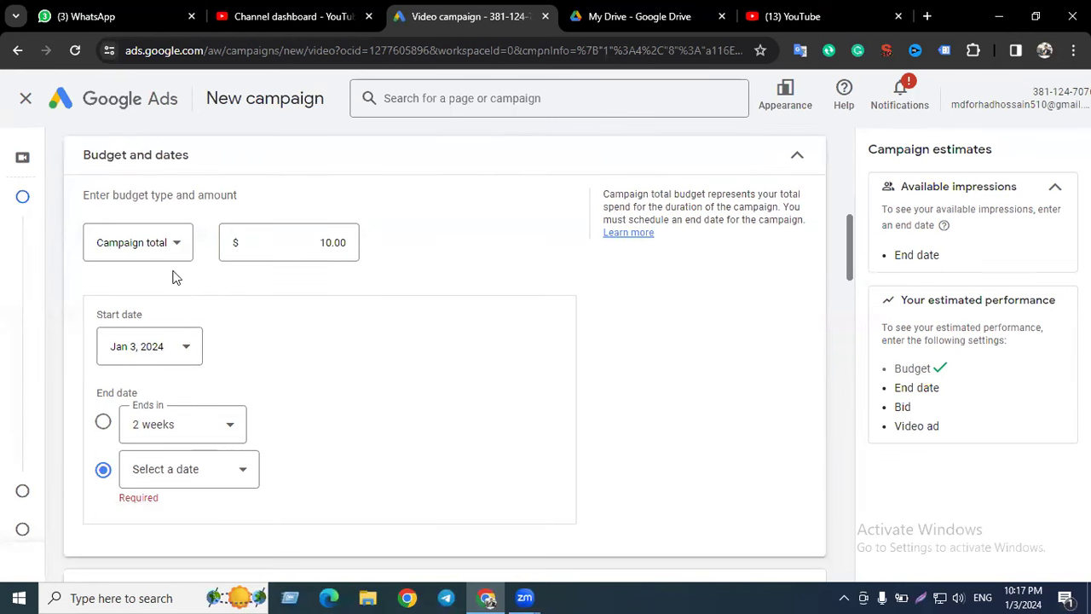
pyautogui.click(153, 252)
pyautogui.click(121, 266)
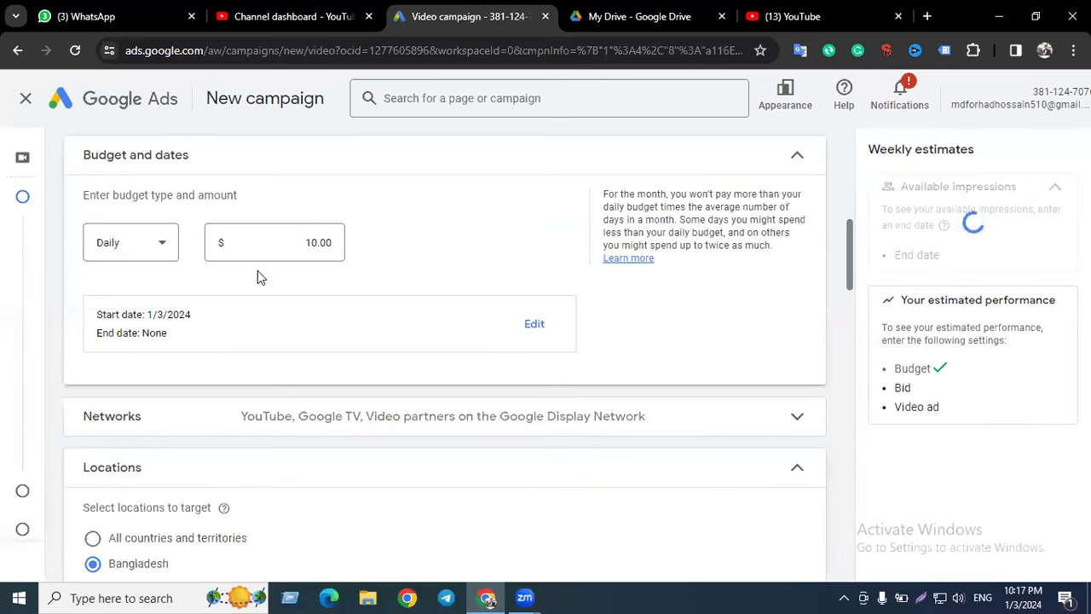
pyautogui.click(543, 327)
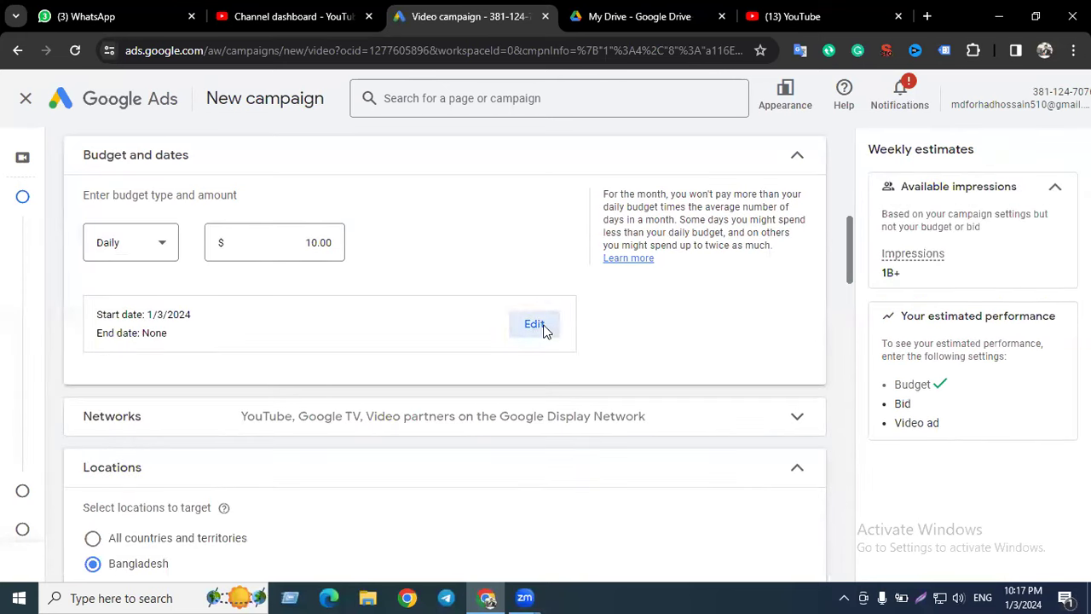
# - Expand the network settings and exclude Google TV and Video partners on the Google Display Network
pyautogui.scroll(-3, 353, 352)
pyautogui.click(325, 328)
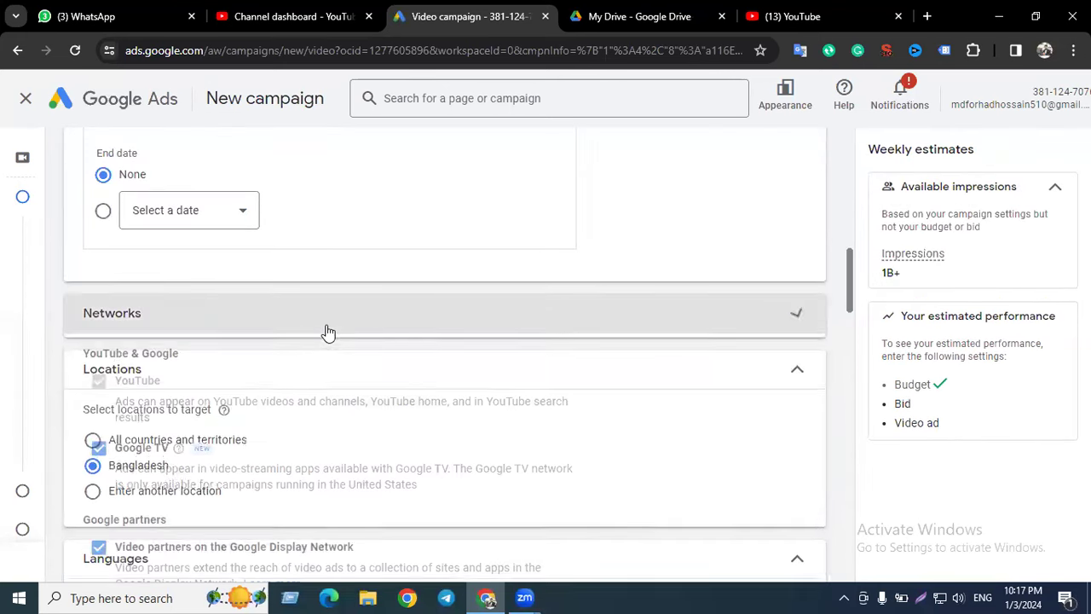
pyautogui.scroll(-2, 329, 324)
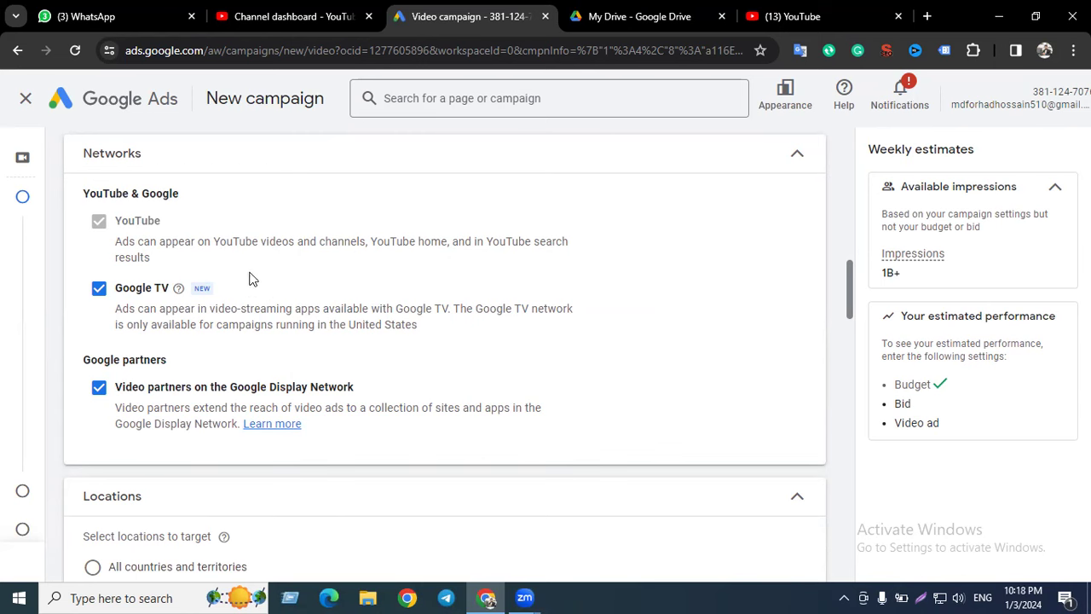
pyautogui.click(98, 288)
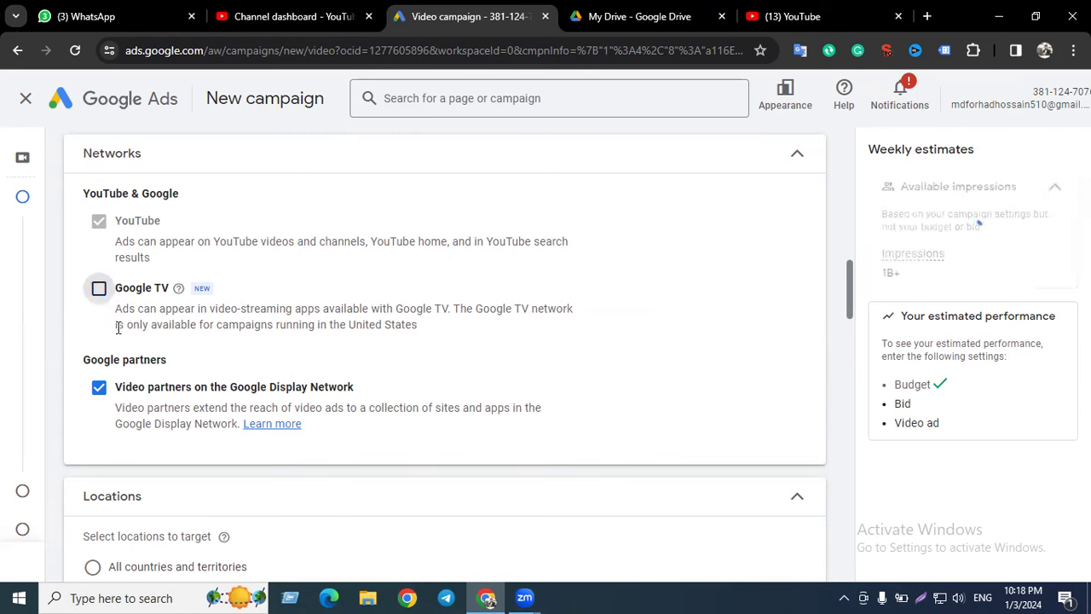
pyautogui.click(98, 392)
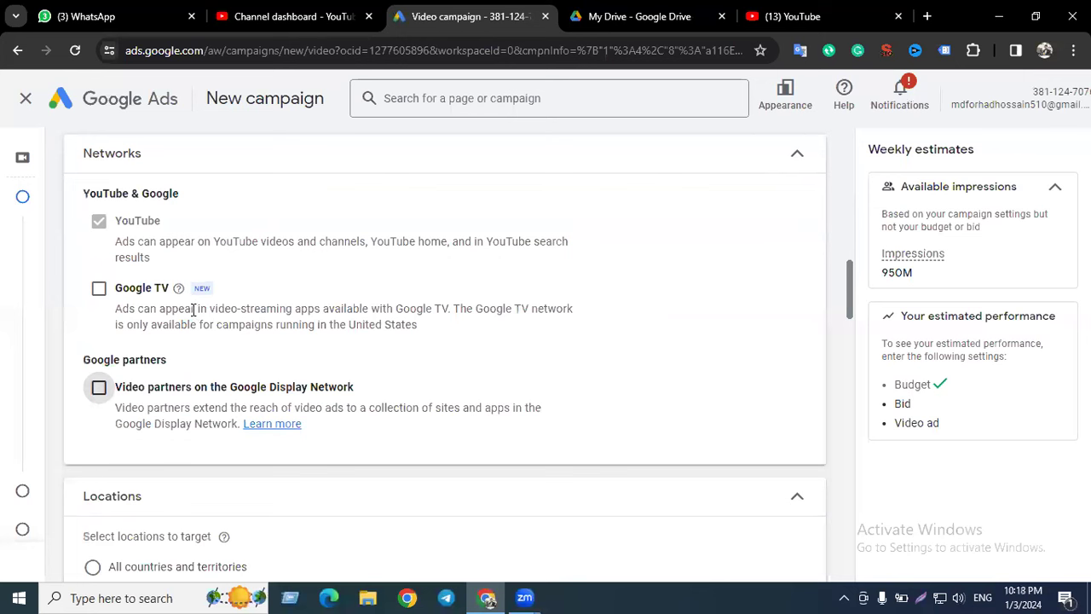
pyautogui.click(99, 385)
pyautogui.click(99, 290)
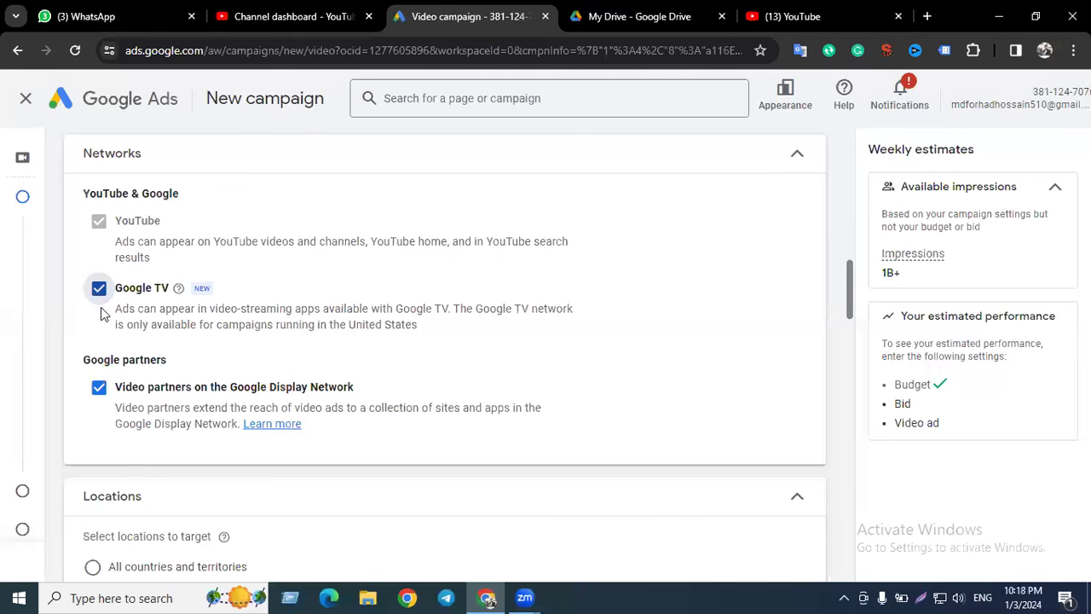
pyautogui.click(99, 290)
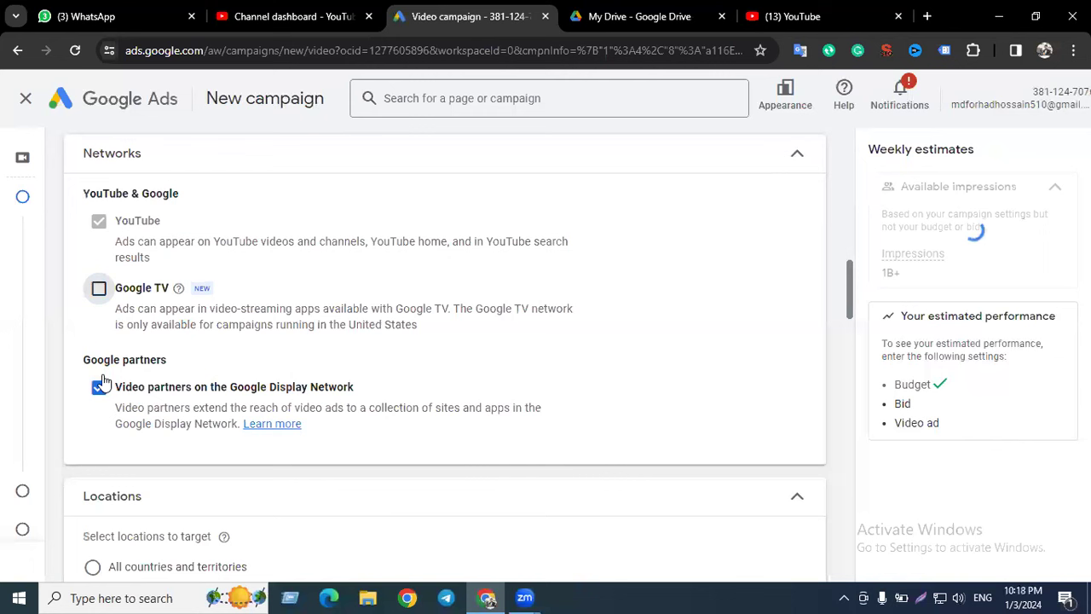
pyautogui.click(99, 387)
# - Collapse and reopen the target location settings, and review the location and customer language options
pyautogui.scroll(-2, 213, 354)
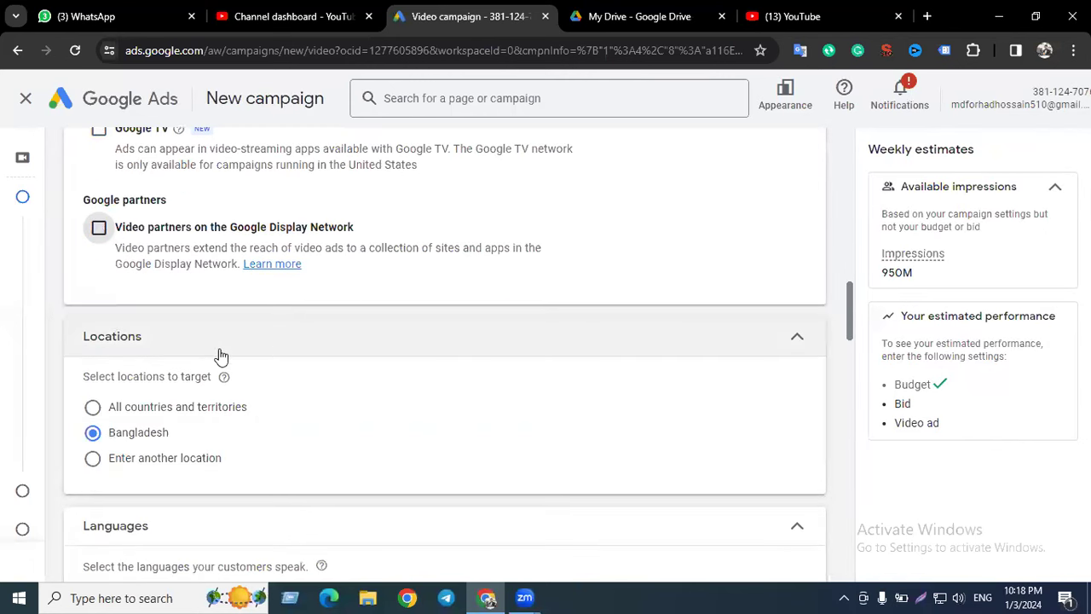
pyautogui.click(279, 347)
pyautogui.scroll(-1, 301, 341)
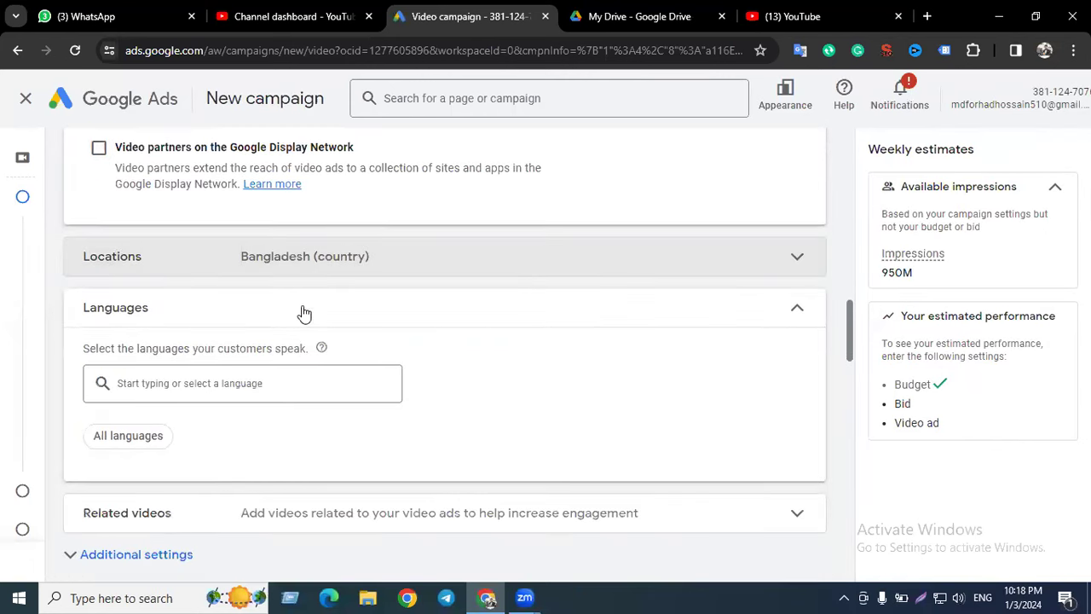
pyautogui.click(298, 253)
pyautogui.scroll(-2, 256, 341)
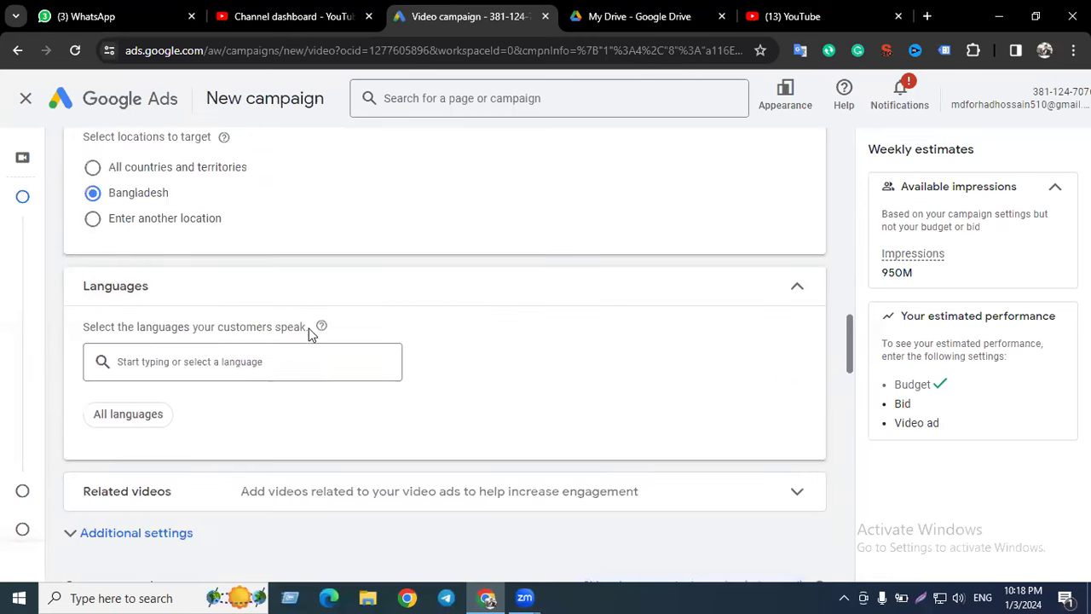
pyautogui.scroll(-1, 247, 353)
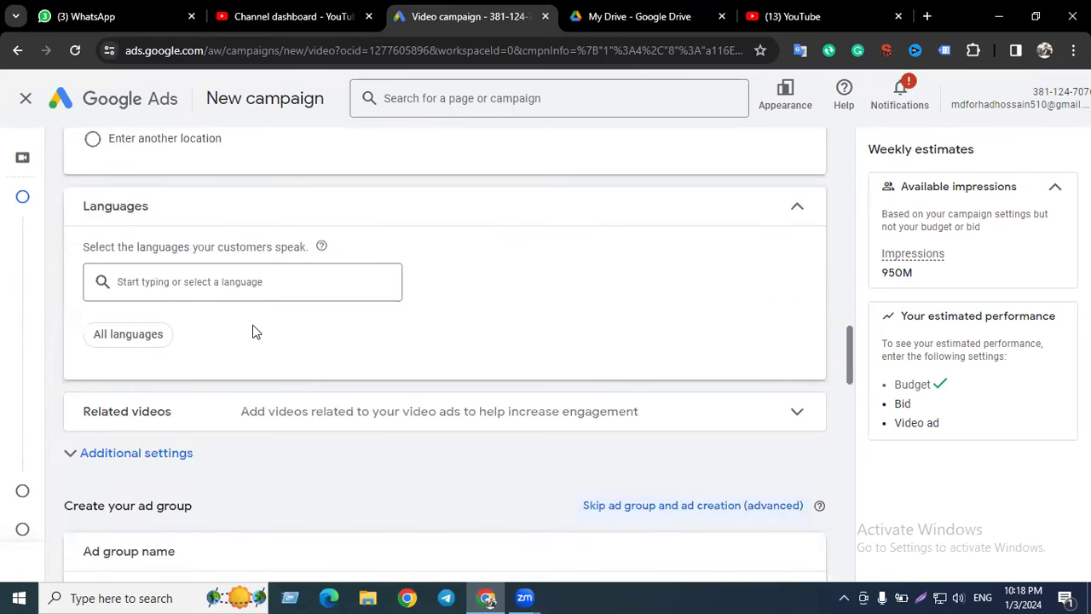
# - Expand the Related videos settings and open the form for adding videos related to the ad, ready for a YouTube URL
pyautogui.scroll(-3, 258, 334)
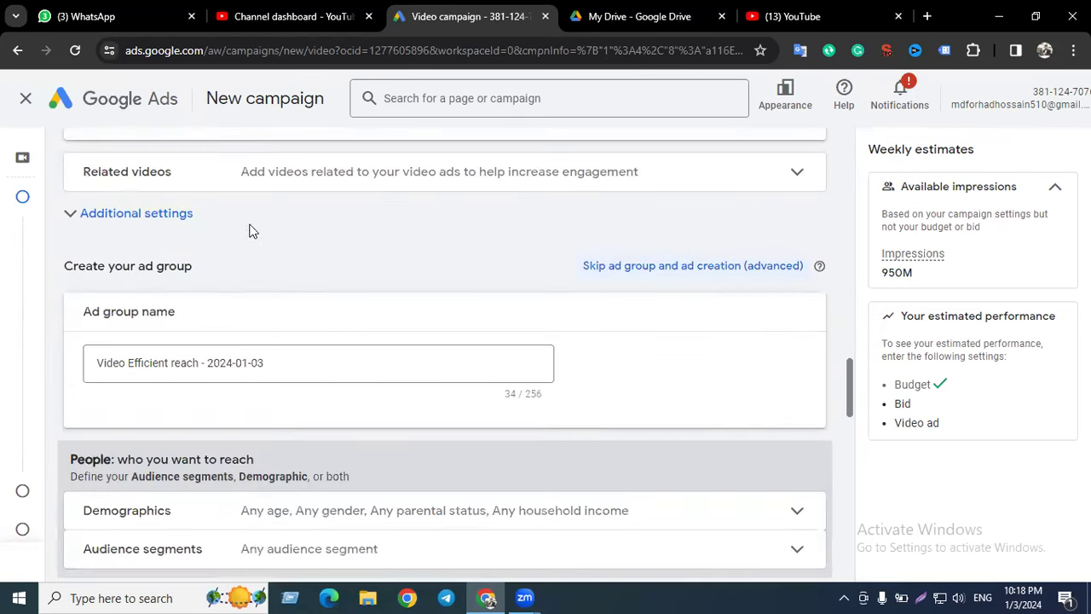
pyautogui.click(236, 175)
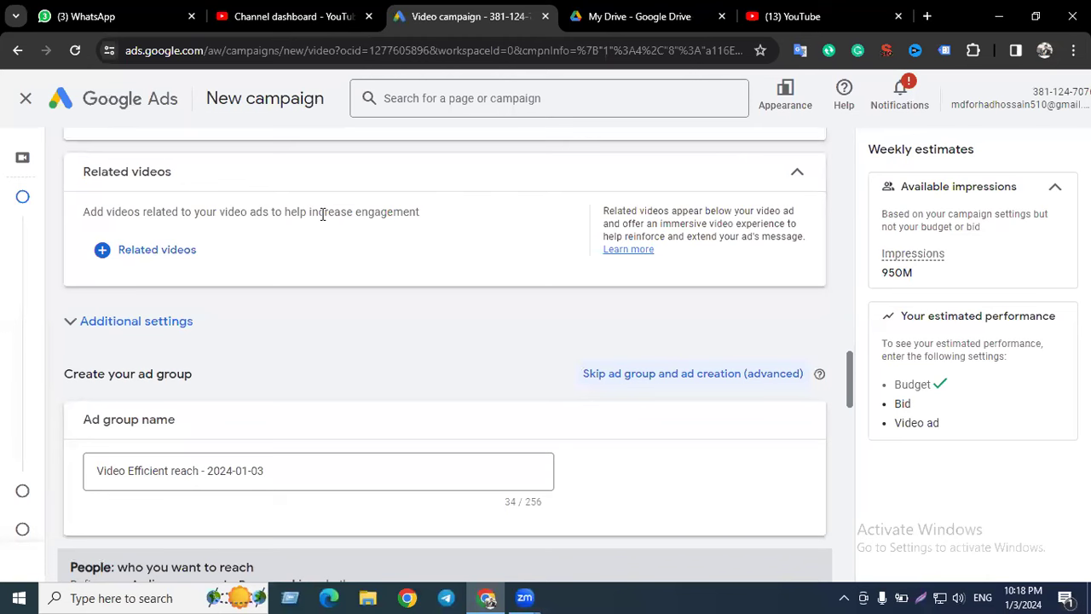
pyautogui.click(173, 258)
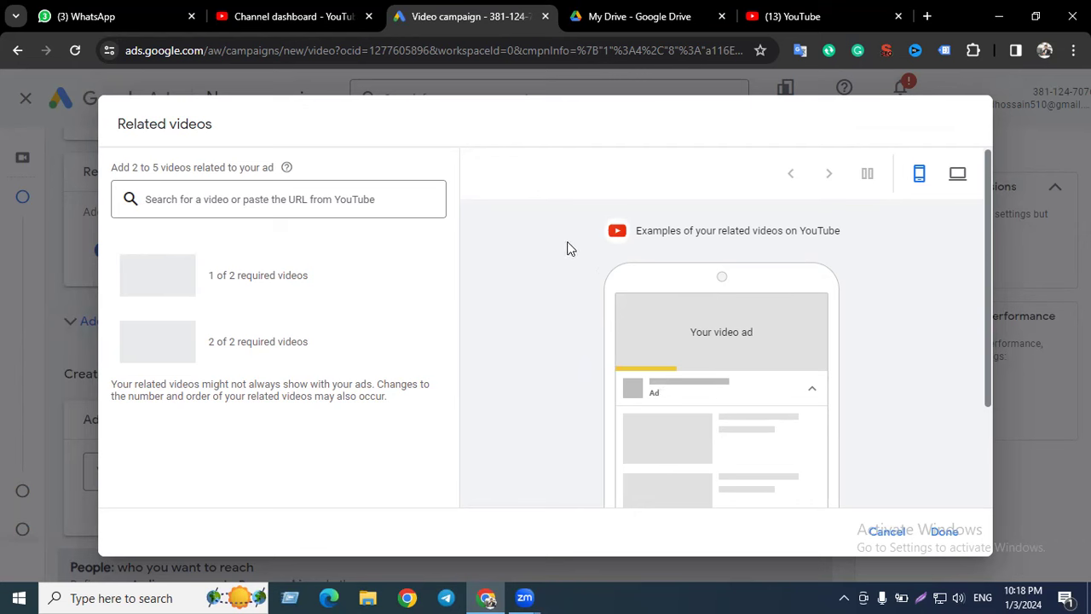
pyautogui.click(249, 205)
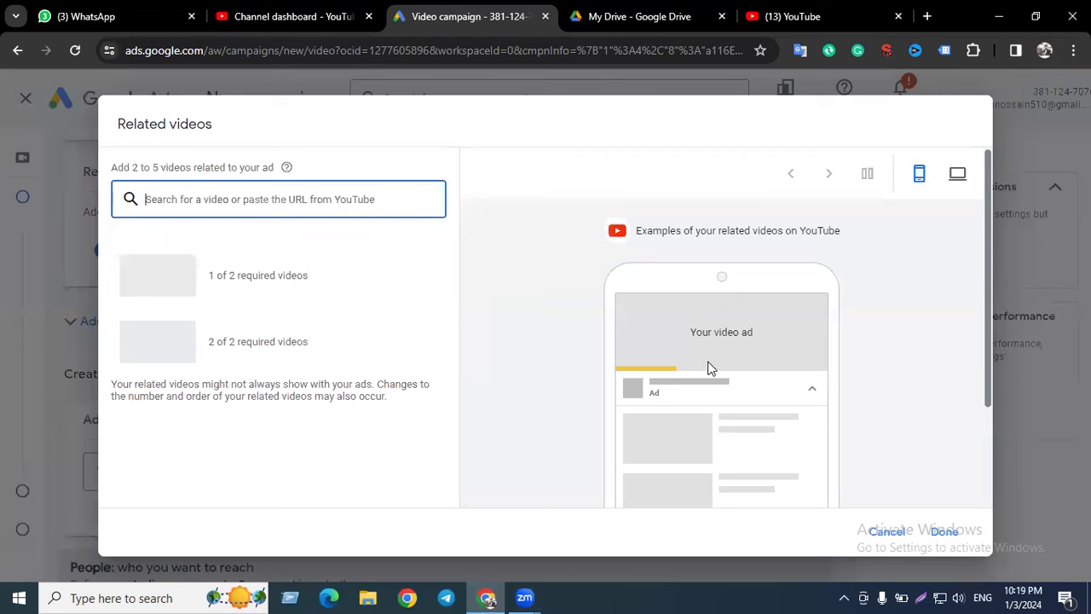
pyautogui.scroll(-1, 704, 363)
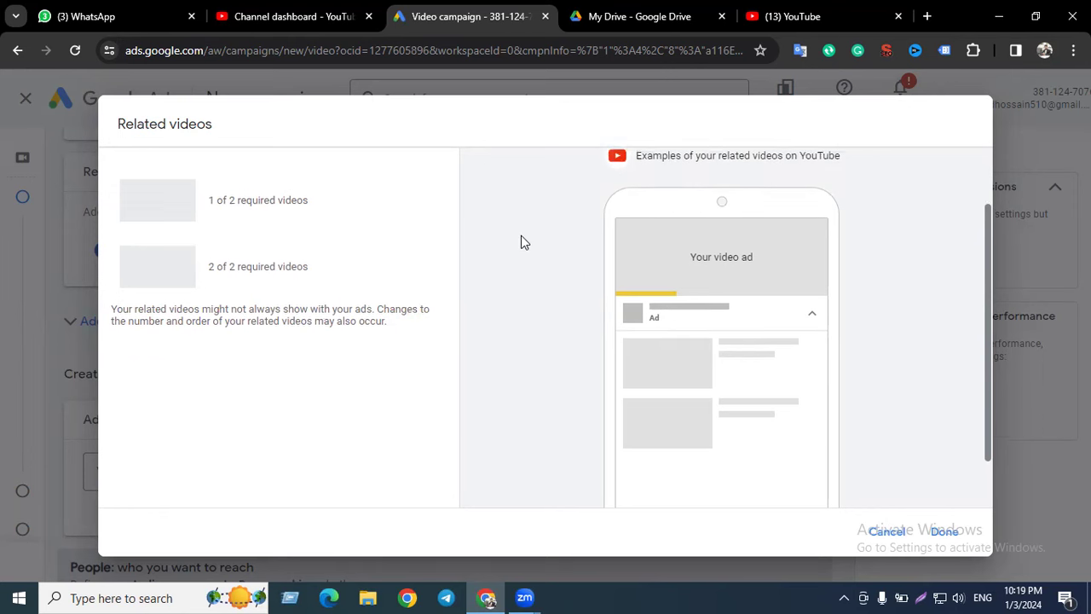
pyautogui.scroll(2, 512, 243)
pyautogui.click(395, 198)
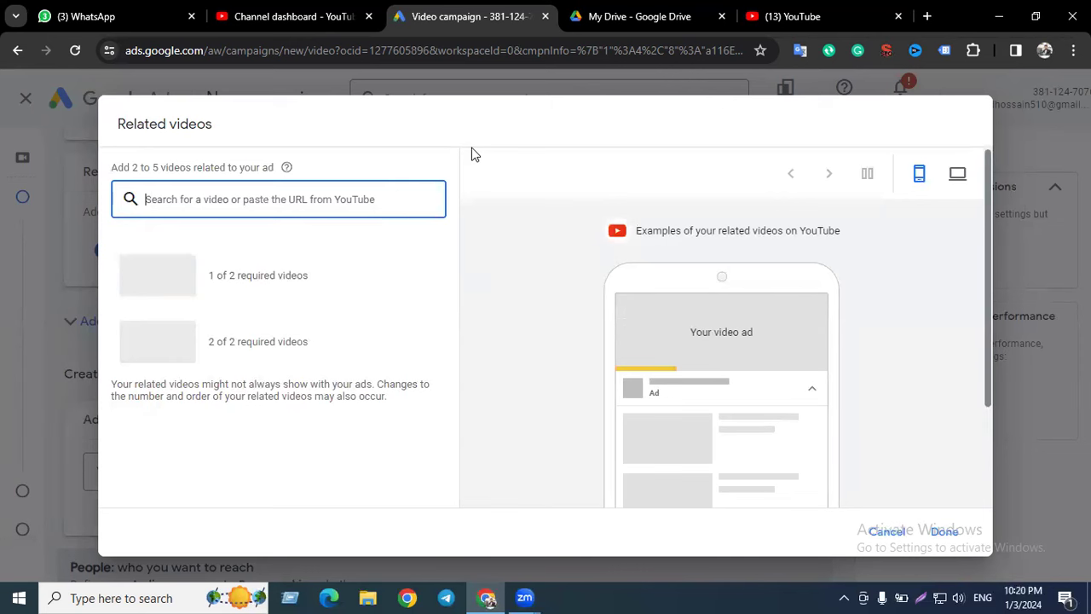
pyautogui.click(315, 16)
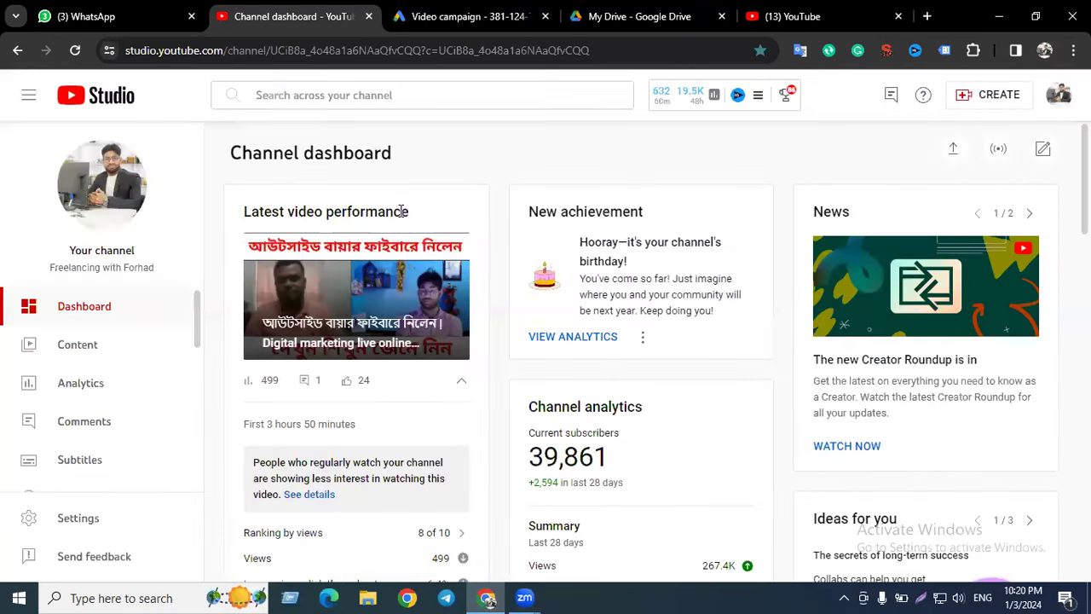
pyautogui.click(89, 353)
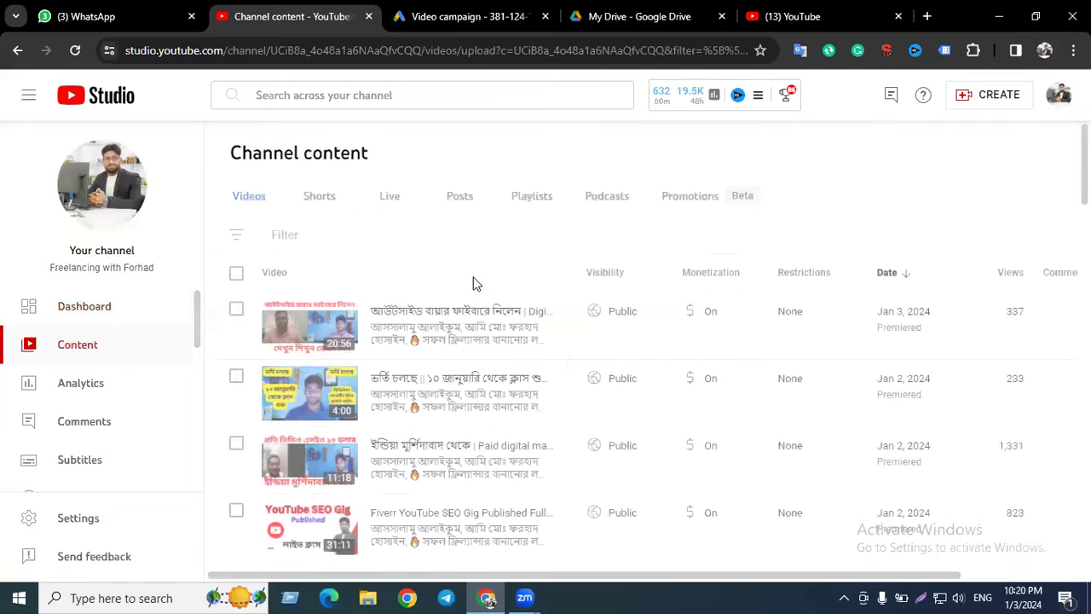
pyautogui.scroll(-2, 477, 287)
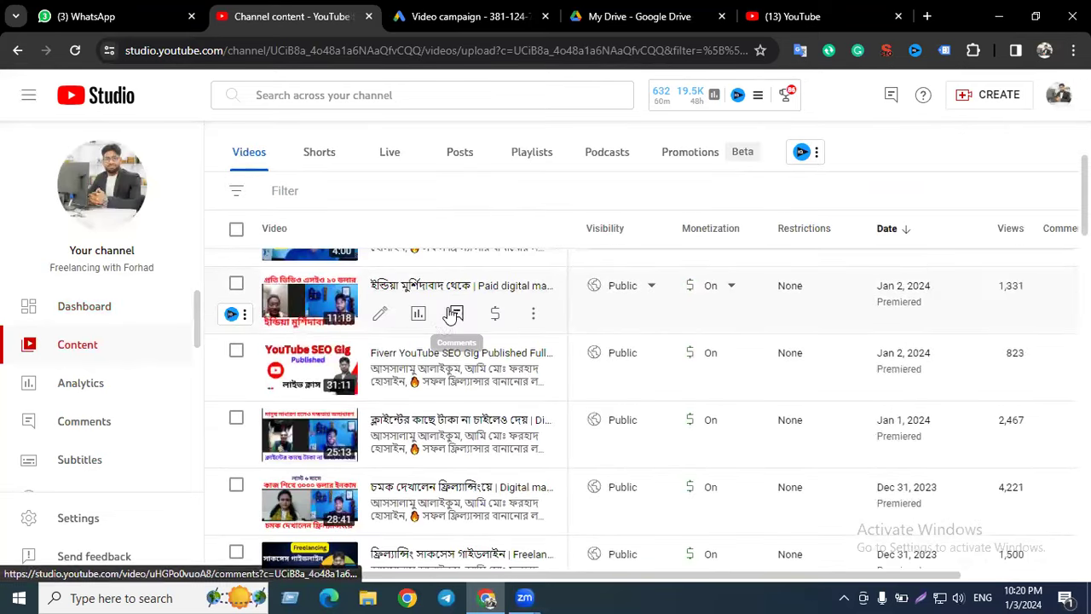
pyautogui.click(533, 316)
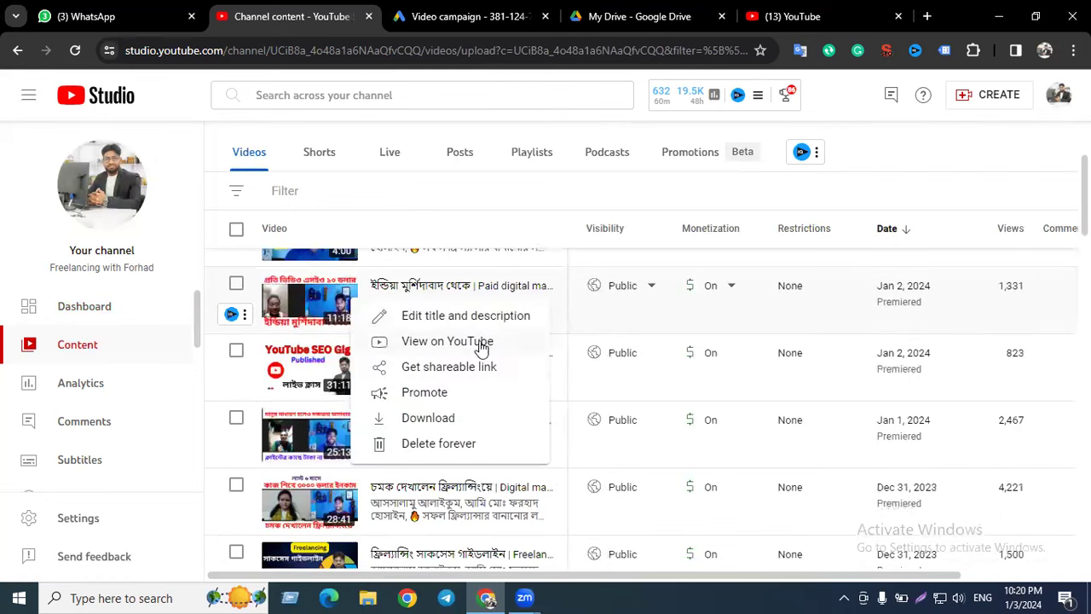
pyautogui.click(455, 366)
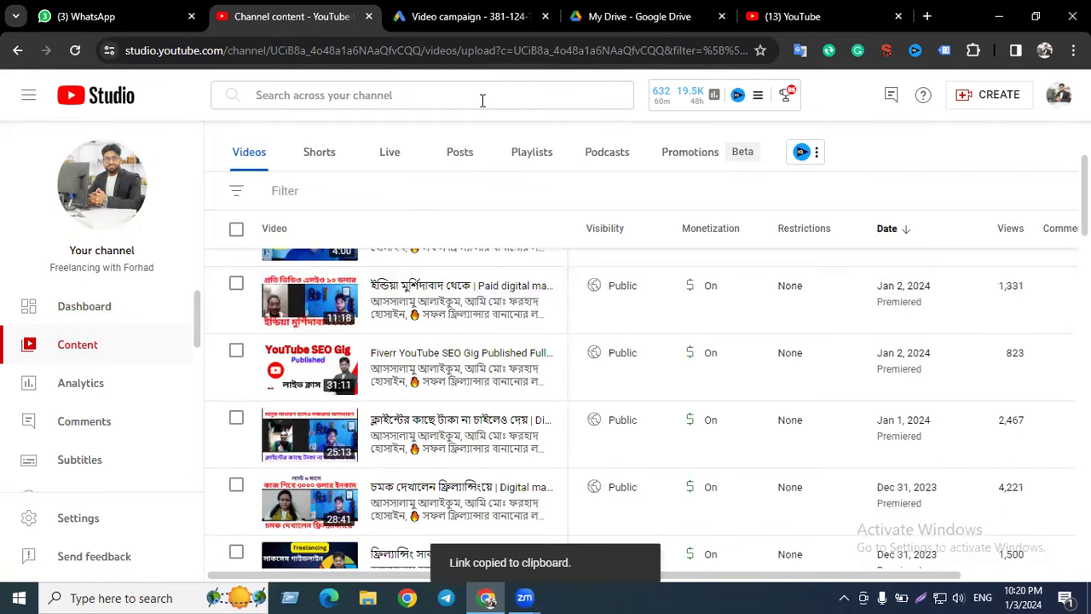
pyautogui.click(473, 16)
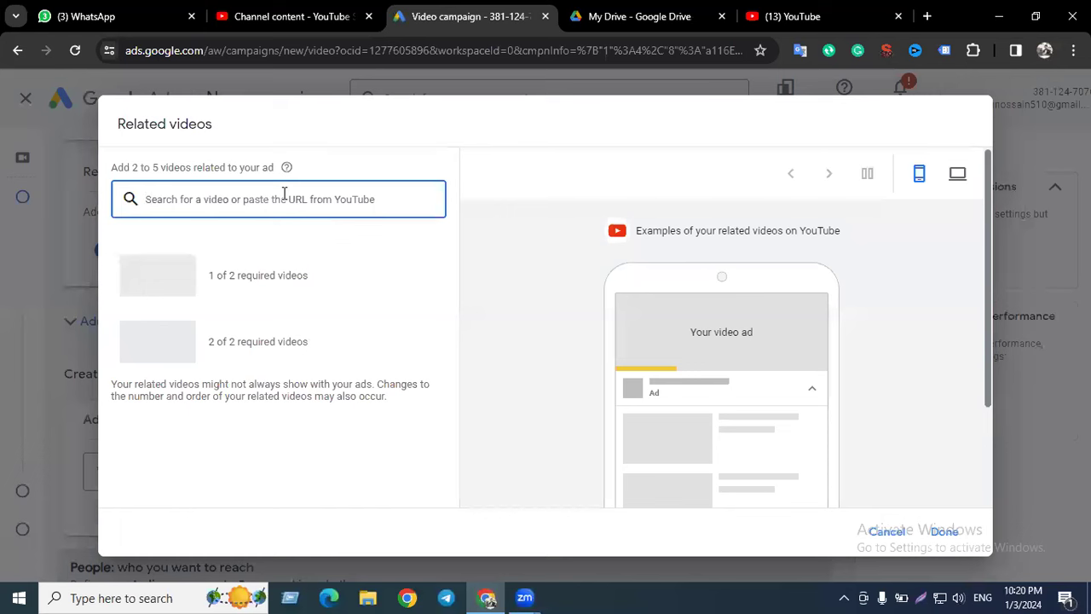
pyautogui.hotkey('ctrl', 'v')
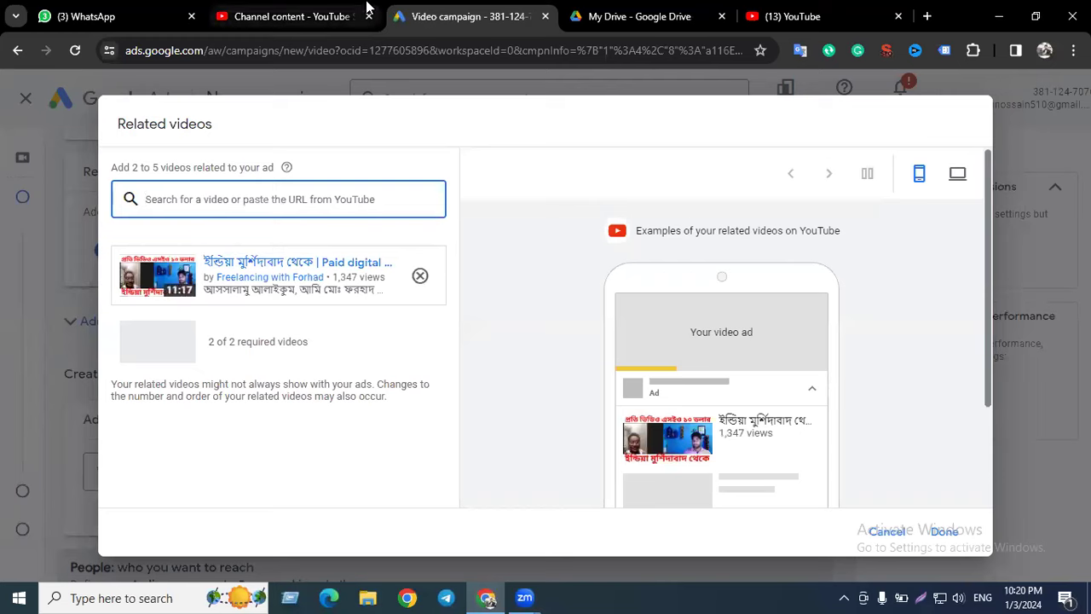
# - Copy the 25:13 "Digital marketing freelancing course" video's shareable link from YouTube Studio and add it as the second related video
pyautogui.click(289, 16)
pyautogui.scroll(-1, 495, 324)
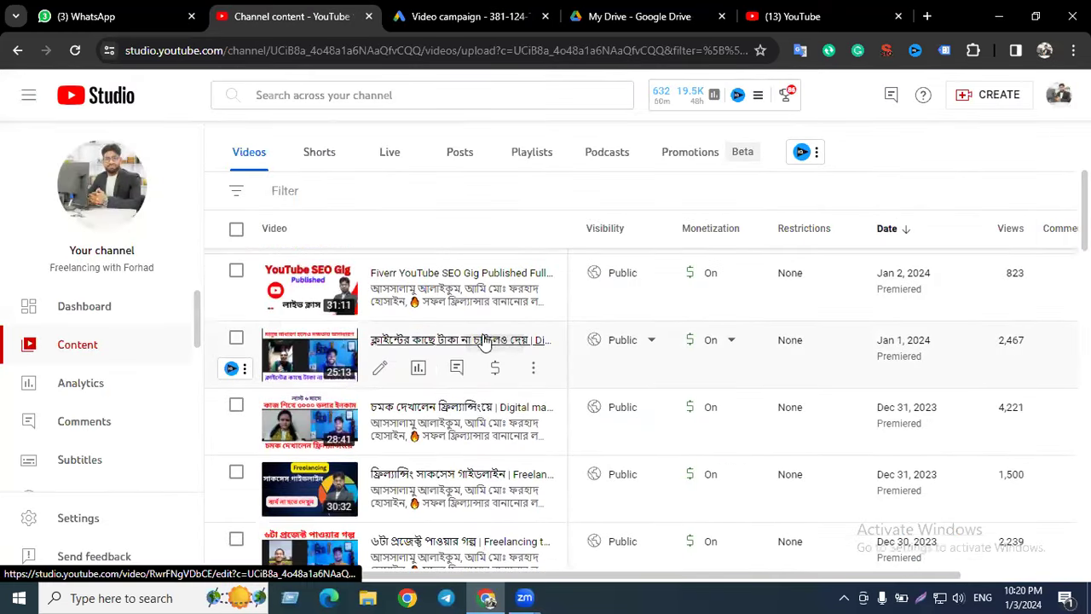
pyautogui.click(531, 369)
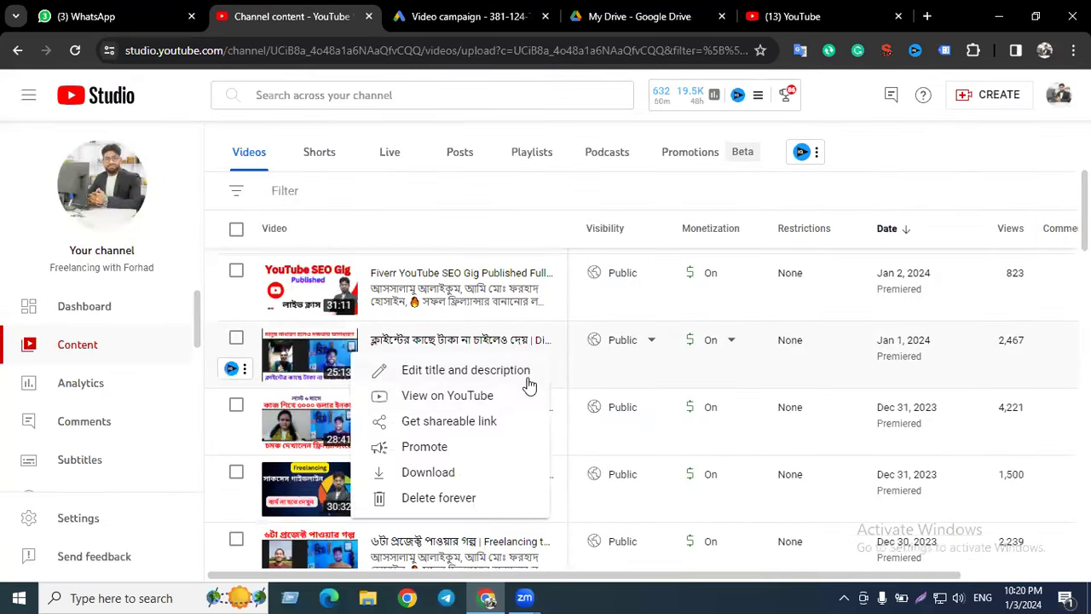
pyautogui.click(456, 418)
pyautogui.click(474, 17)
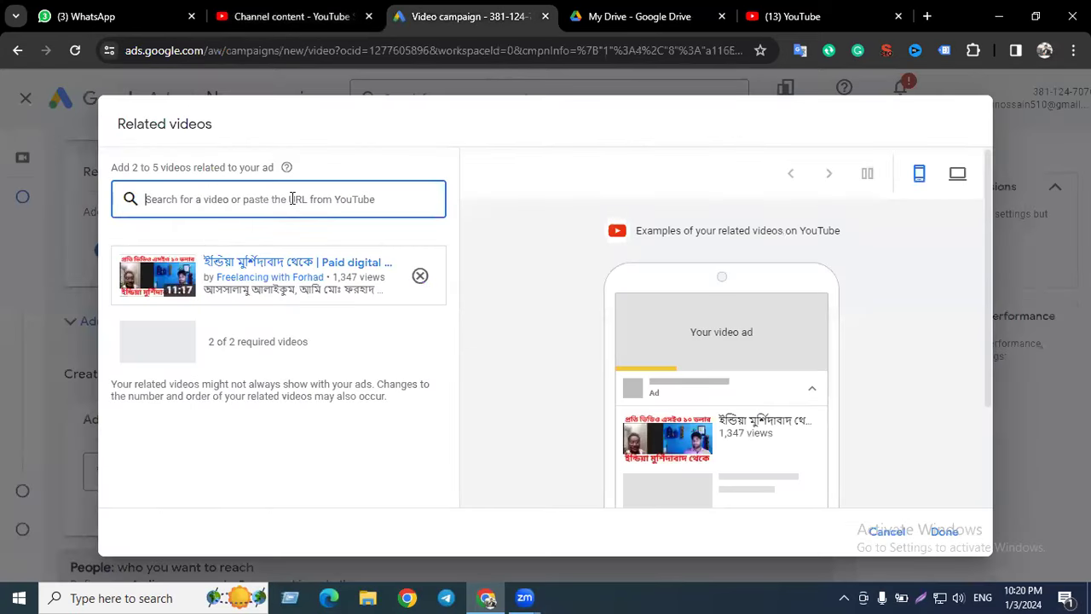
pyautogui.hotkey('ctrl', 'v')
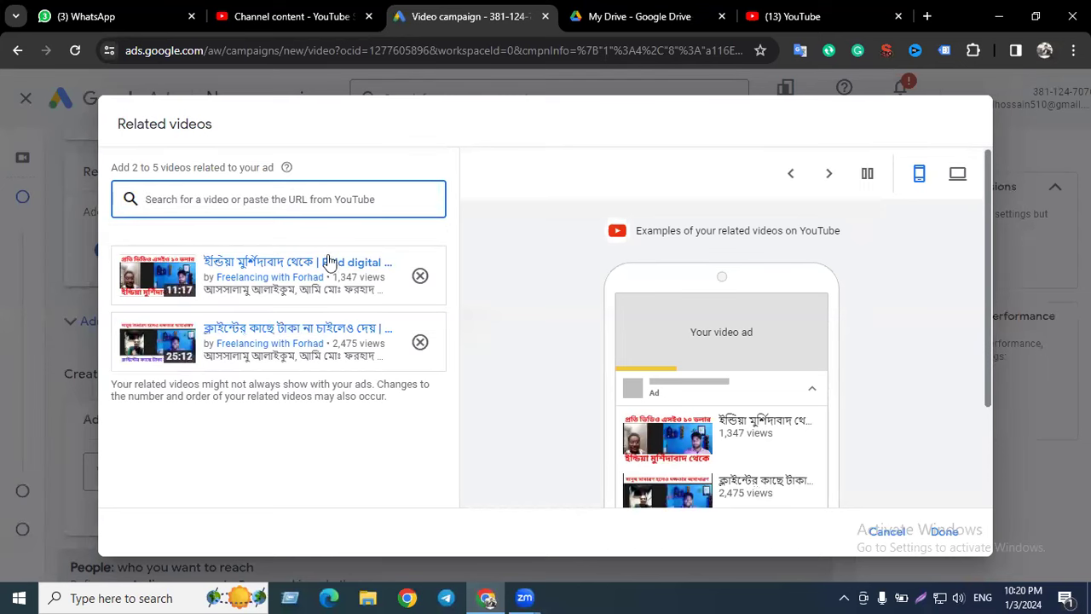
# - Copy the 28:41 "Digital marketing live course" video's shareable link from YouTube Studio and add it as the third related video
pyautogui.click(354, 10)
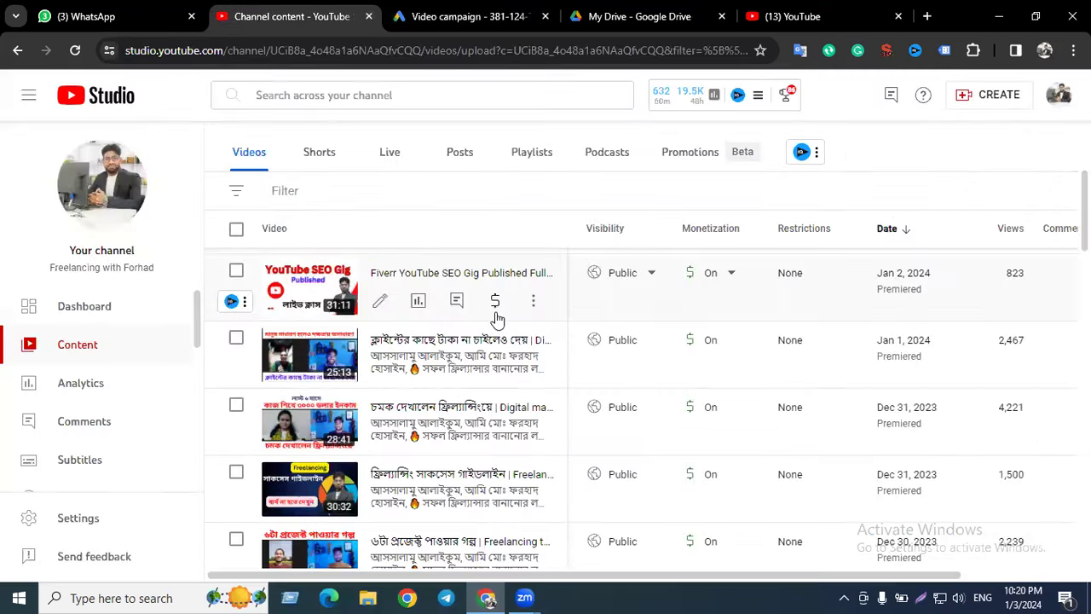
pyautogui.scroll(-1, 503, 324)
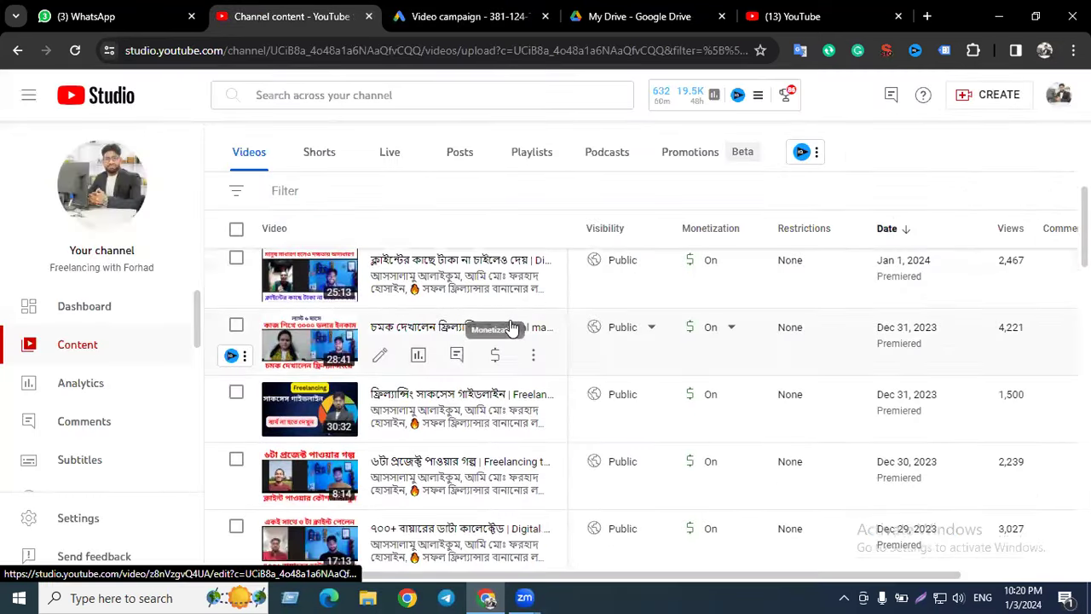
pyautogui.click(533, 362)
pyautogui.click(449, 409)
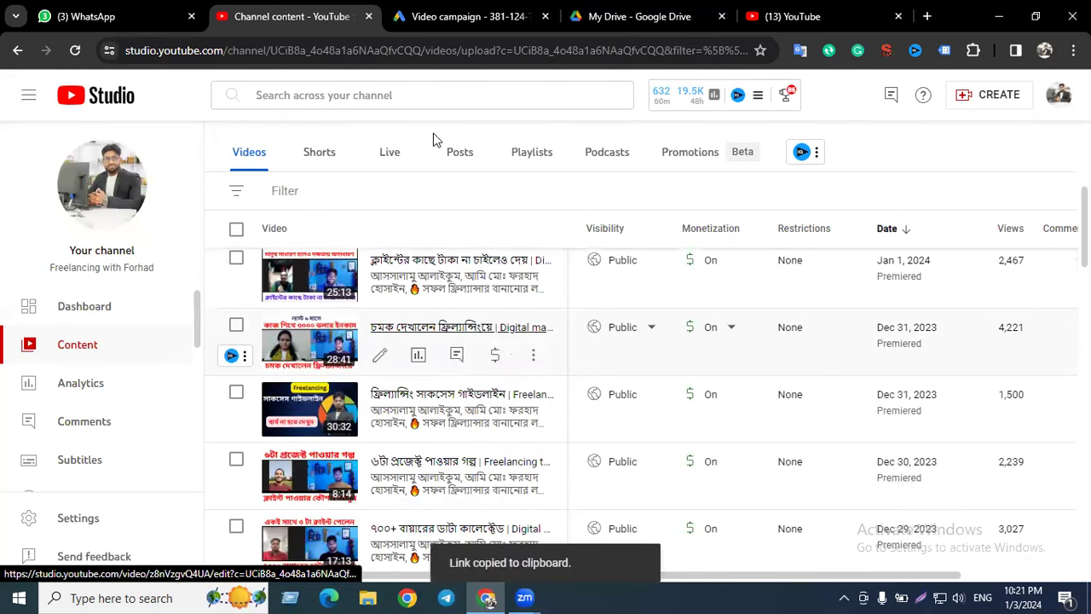
pyautogui.click(438, 17)
pyautogui.click(246, 199)
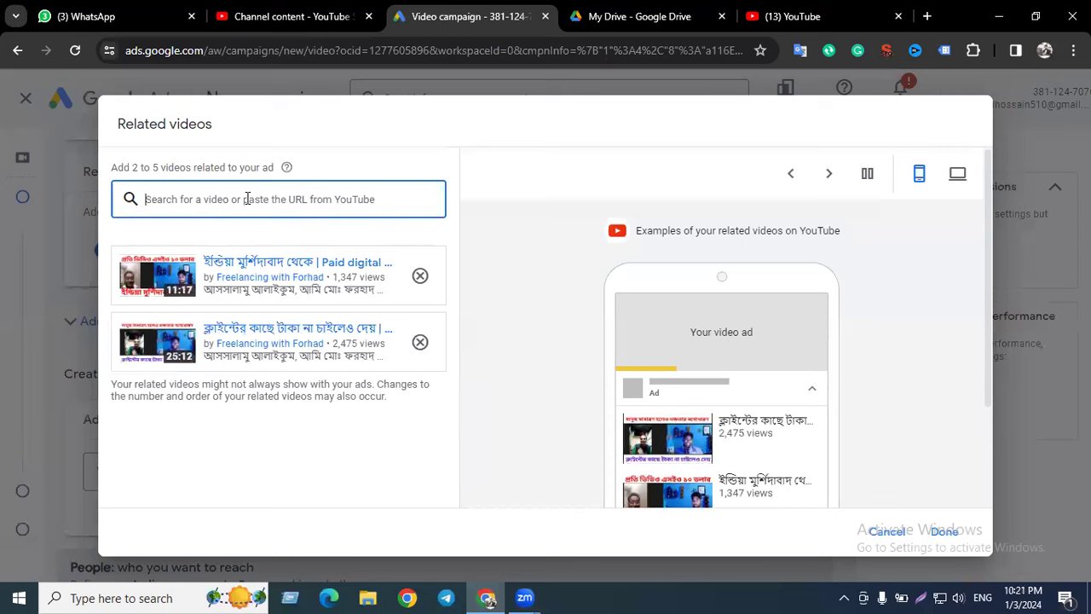
pyautogui.hotkey('ctrl', 'v')
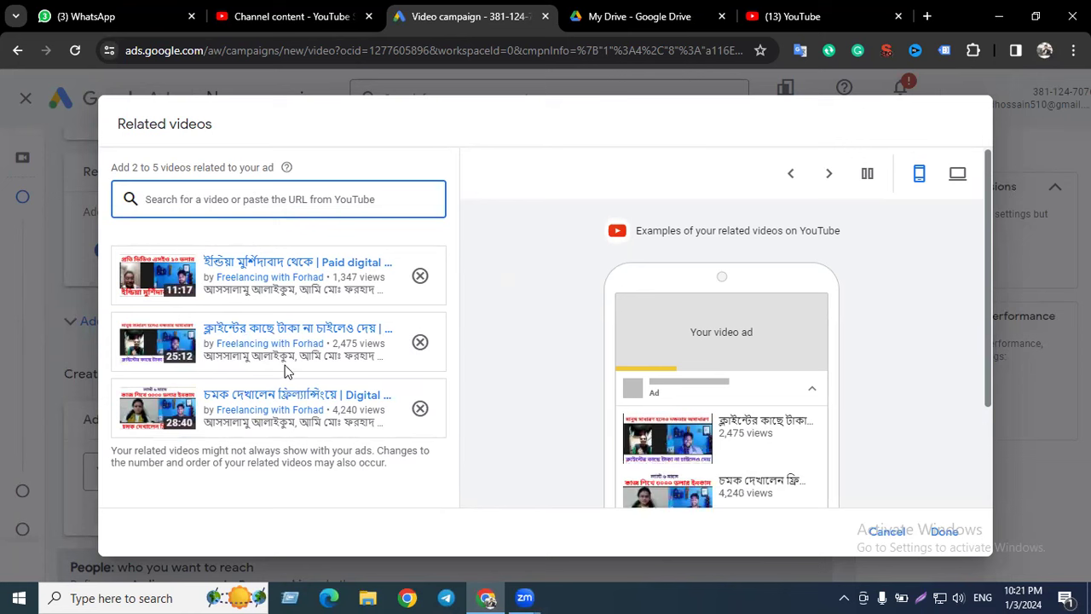
# - Review how the related videos appear in the mobile ad preview and save the related videos selection
pyautogui.scroll(-3, 286, 371)
pyautogui.scroll(3, 286, 366)
pyautogui.scroll(-3, 598, 323)
pyautogui.scroll(3, 648, 289)
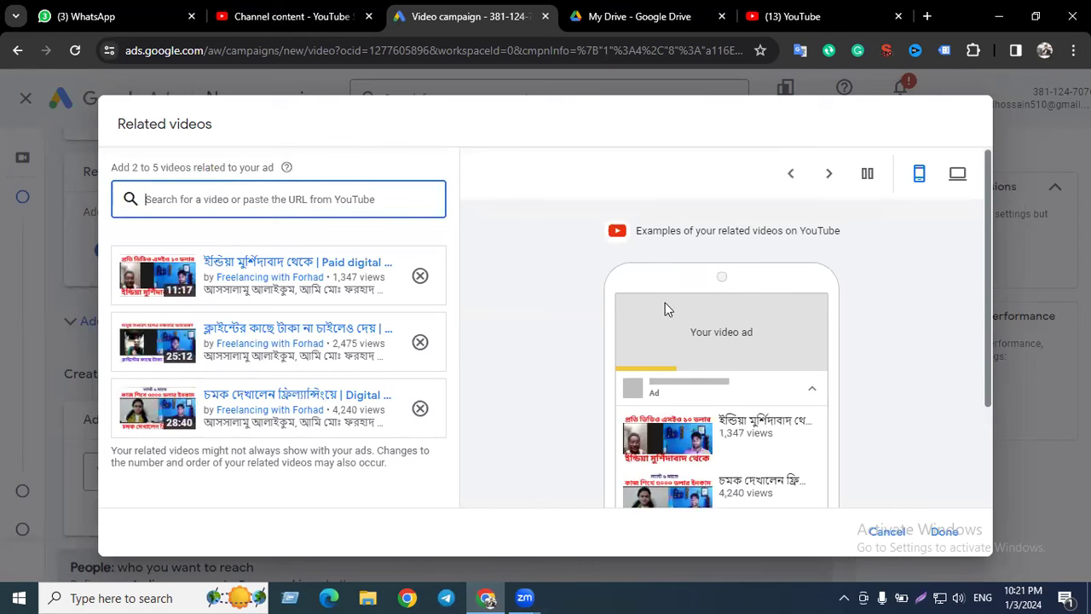
pyautogui.scroll(-3, 731, 316)
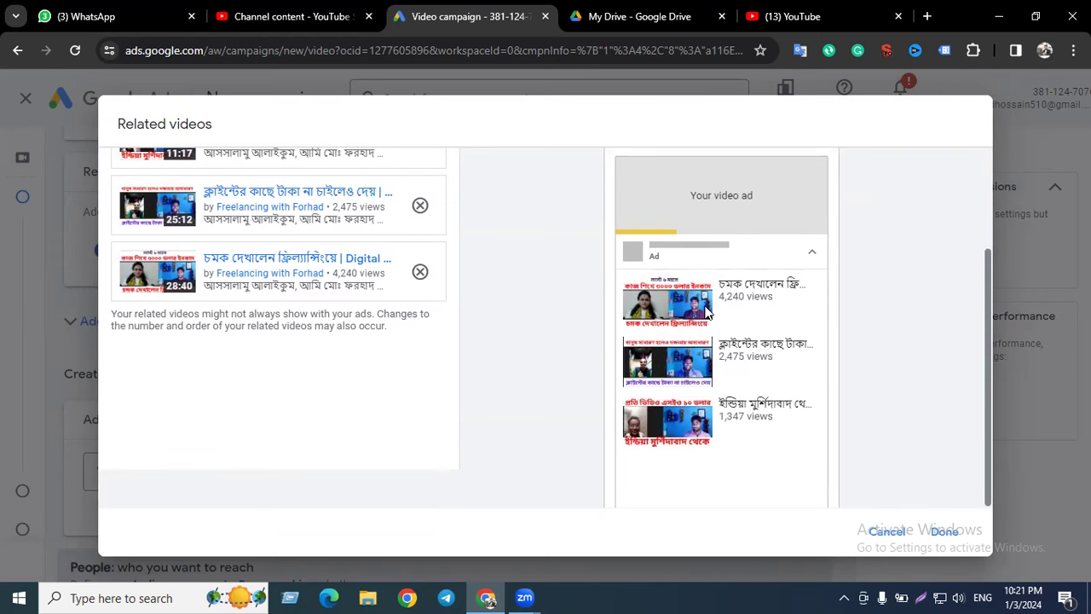
pyautogui.scroll(3, 728, 340)
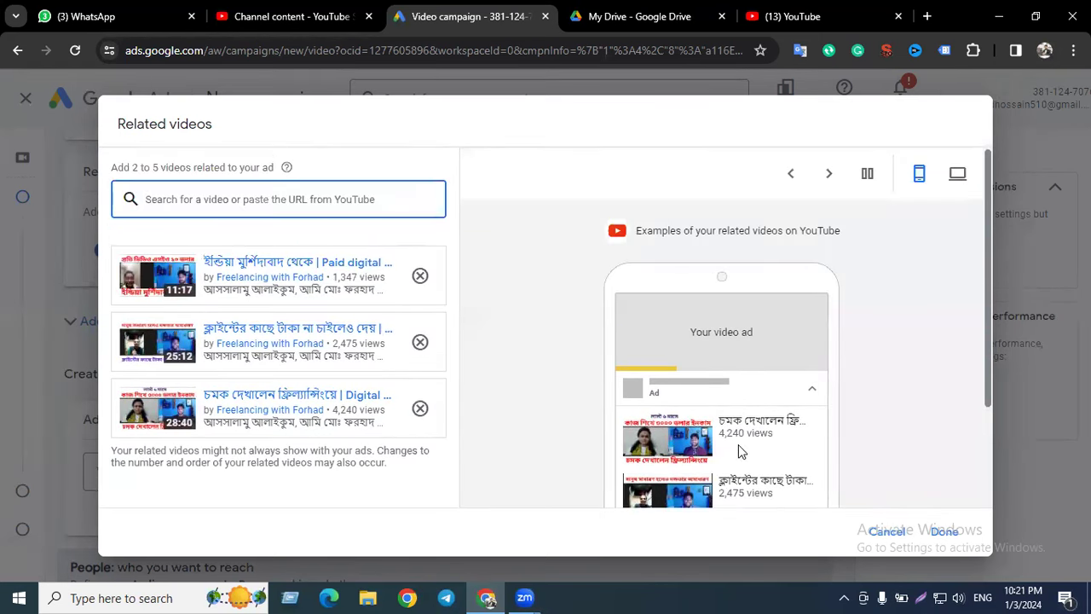
pyautogui.scroll(-3, 720, 440)
pyautogui.scroll(2, 686, 464)
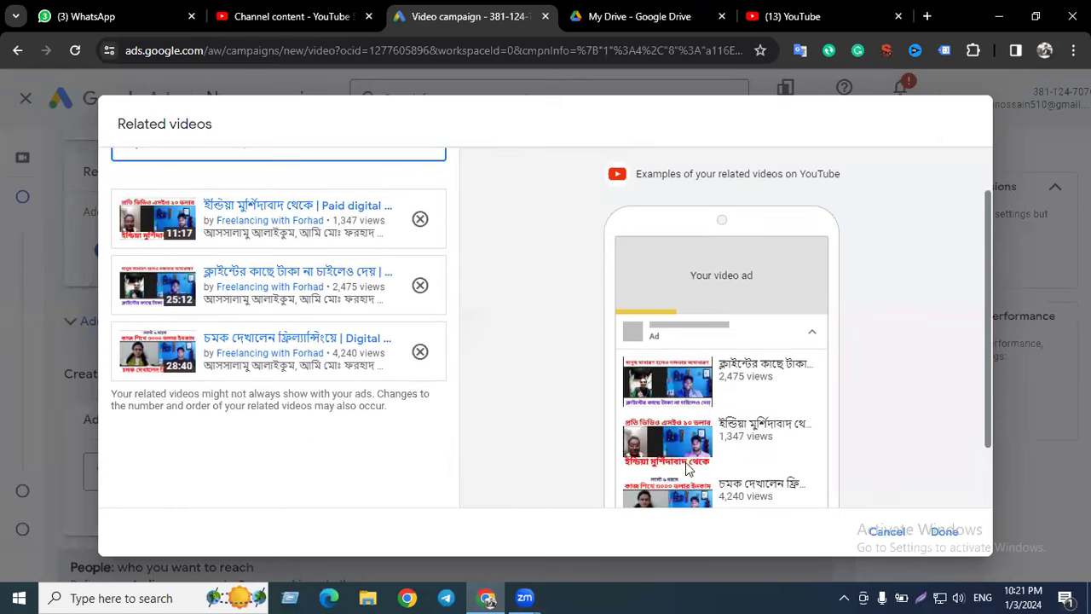
pyautogui.scroll(-2, 692, 434)
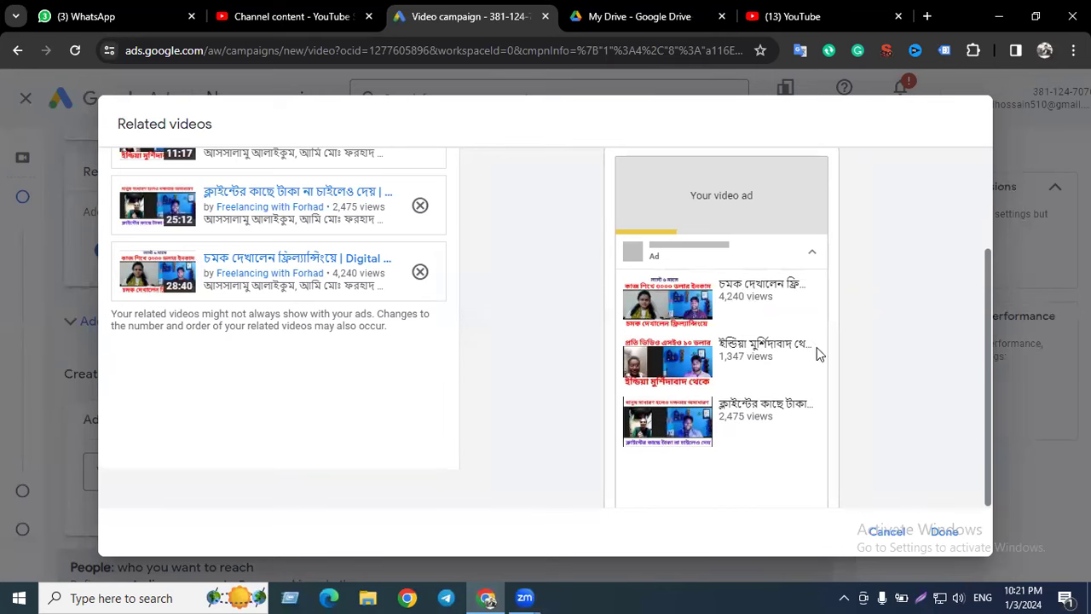
pyautogui.click(938, 530)
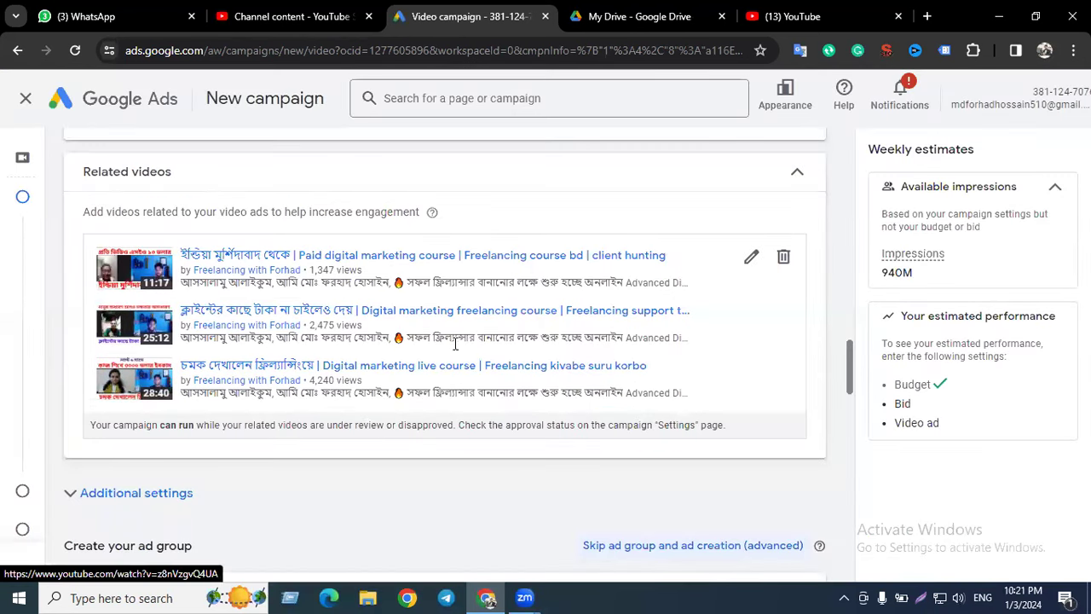
# - Expand the additional settings and switch Devices from all eligible devices to specific targeting for devices
pyautogui.scroll(-2, 456, 353)
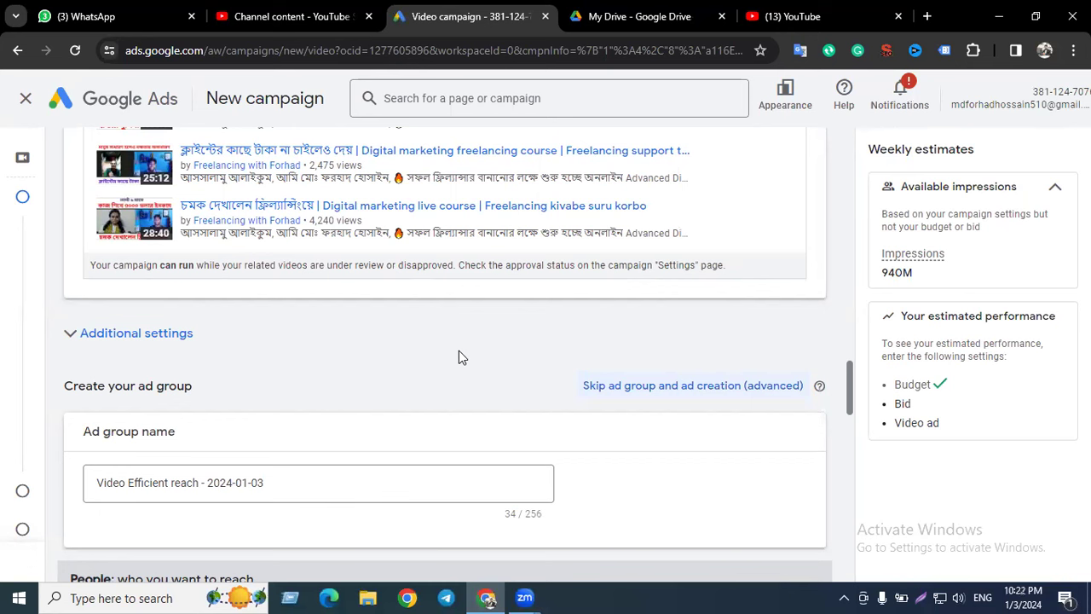
pyautogui.click(381, 341)
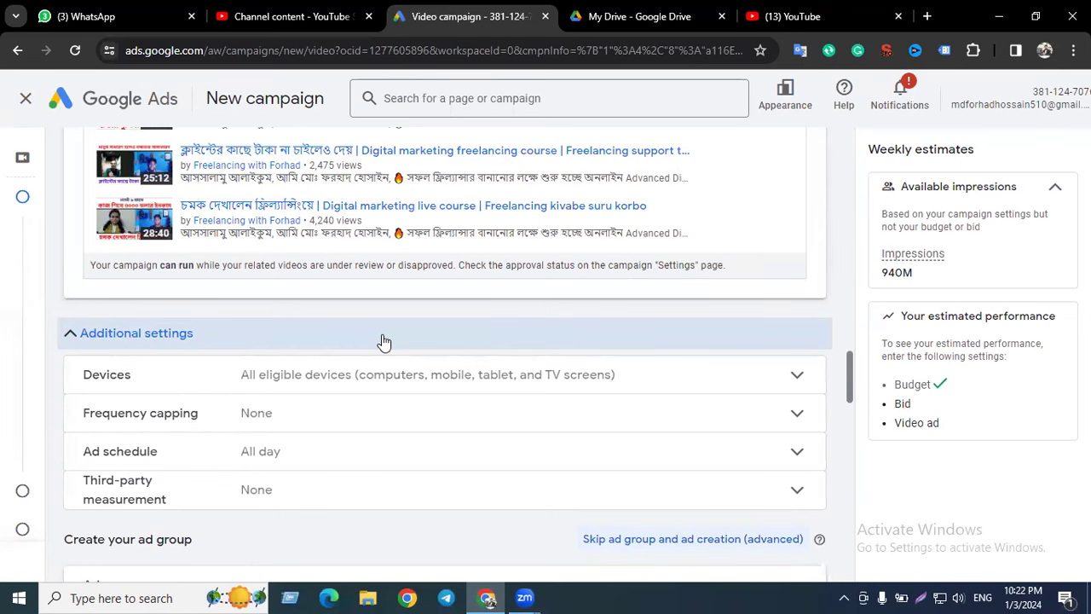
pyautogui.scroll(-1, 388, 342)
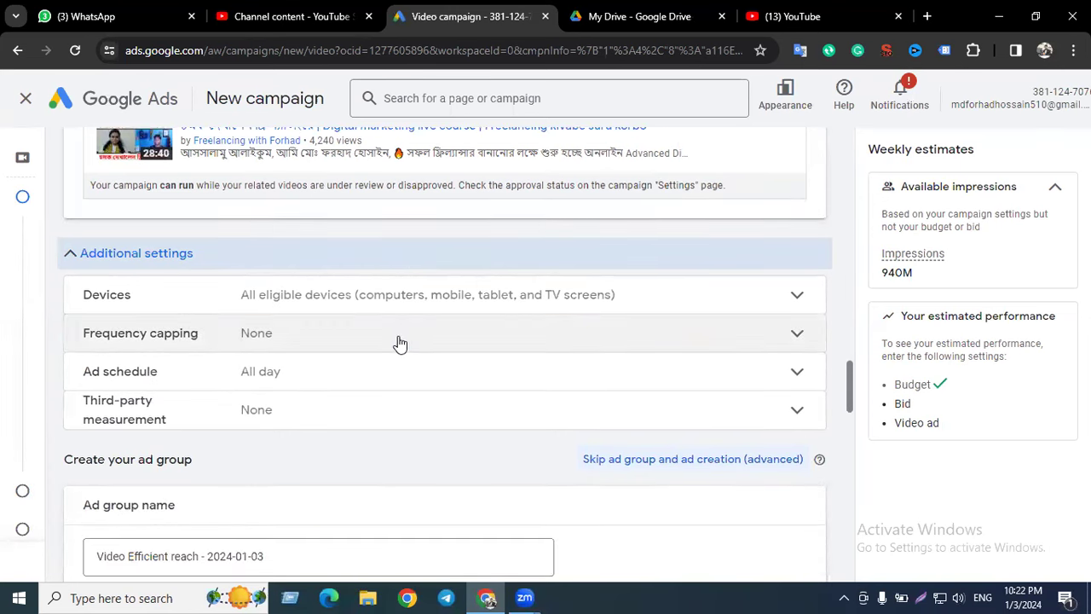
pyautogui.click(378, 305)
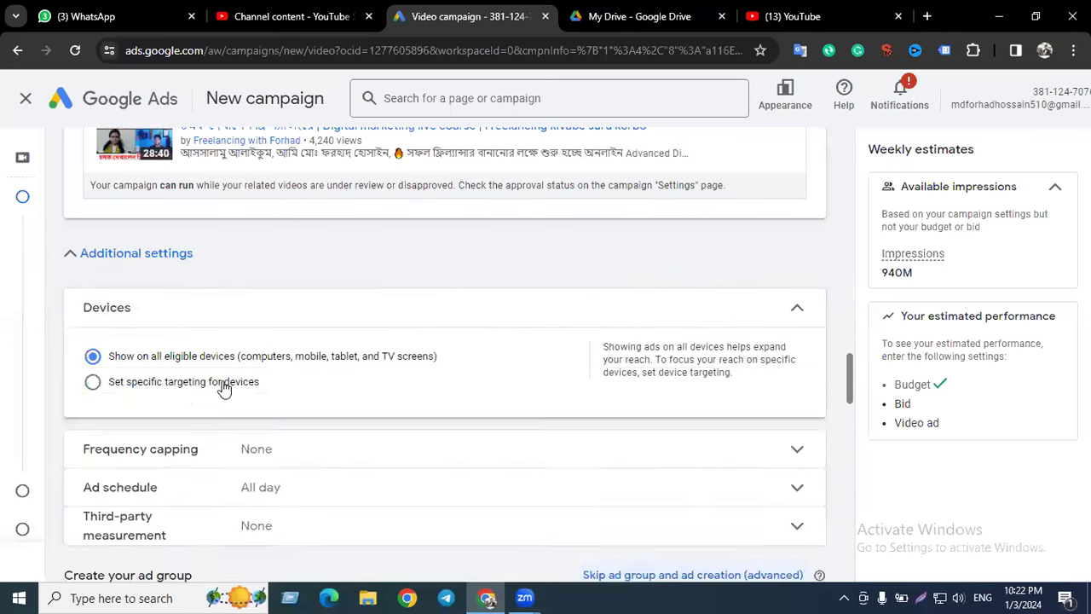
pyautogui.click(218, 383)
pyautogui.scroll(-1, 307, 350)
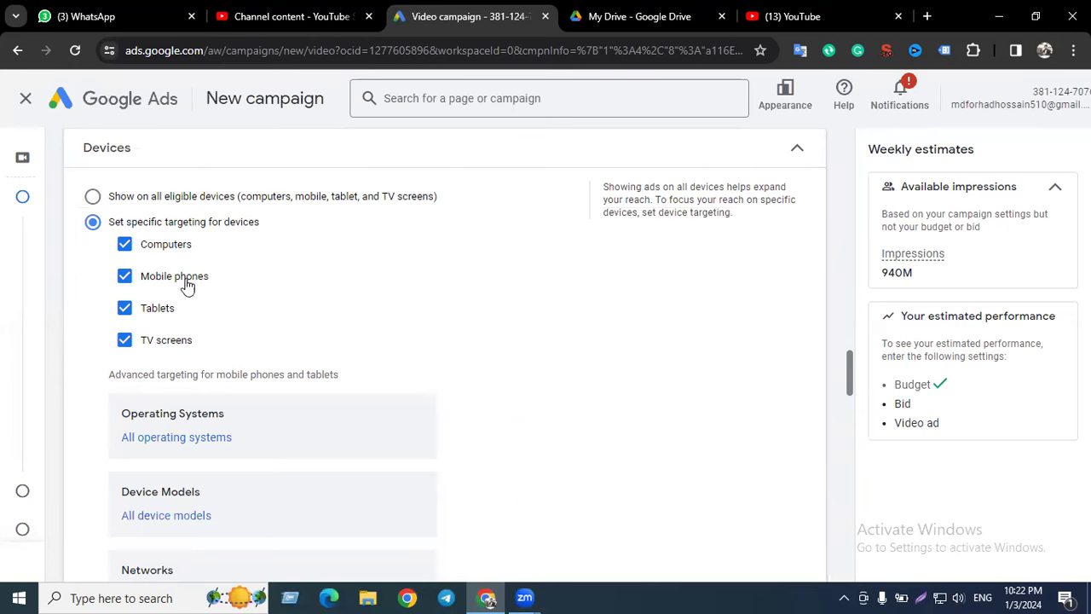
pyautogui.click(94, 196)
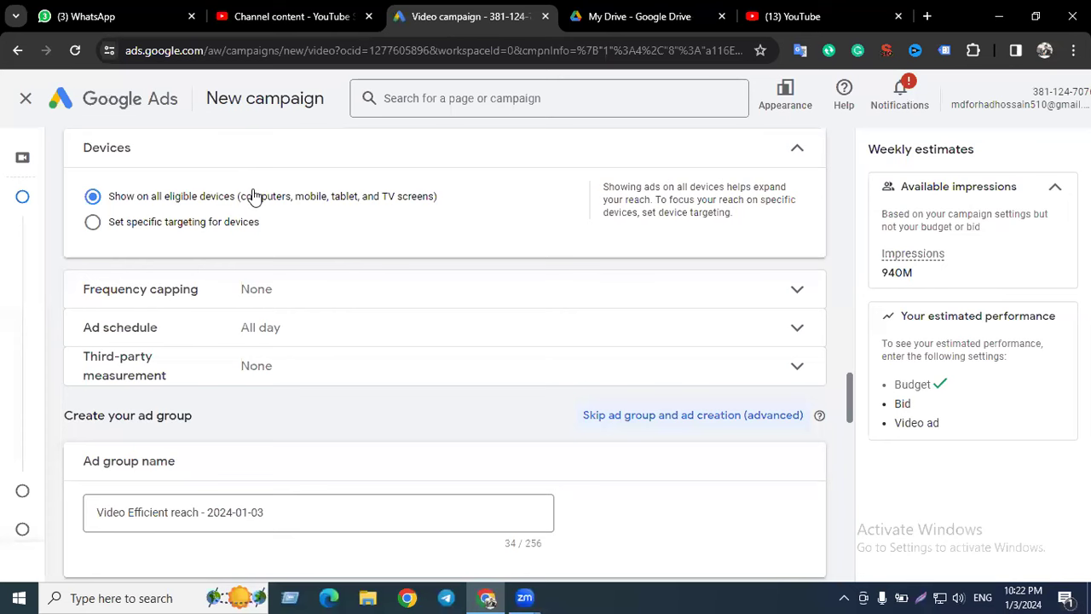
pyautogui.click(199, 225)
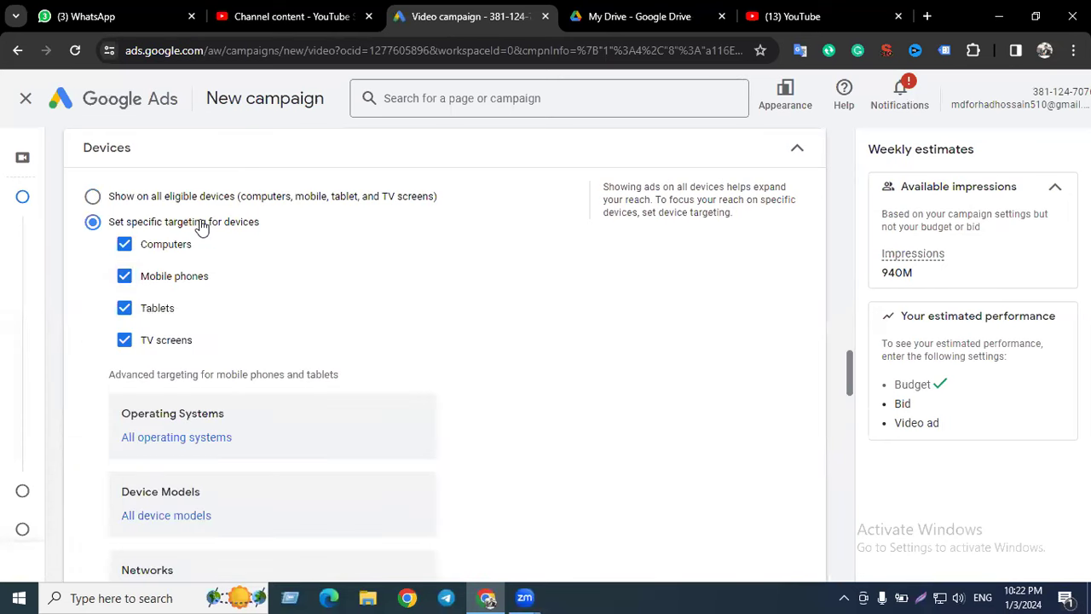
# - Switch Devices back to showing ads on all eligible devices
pyautogui.click(124, 272)
pyautogui.click(124, 272)
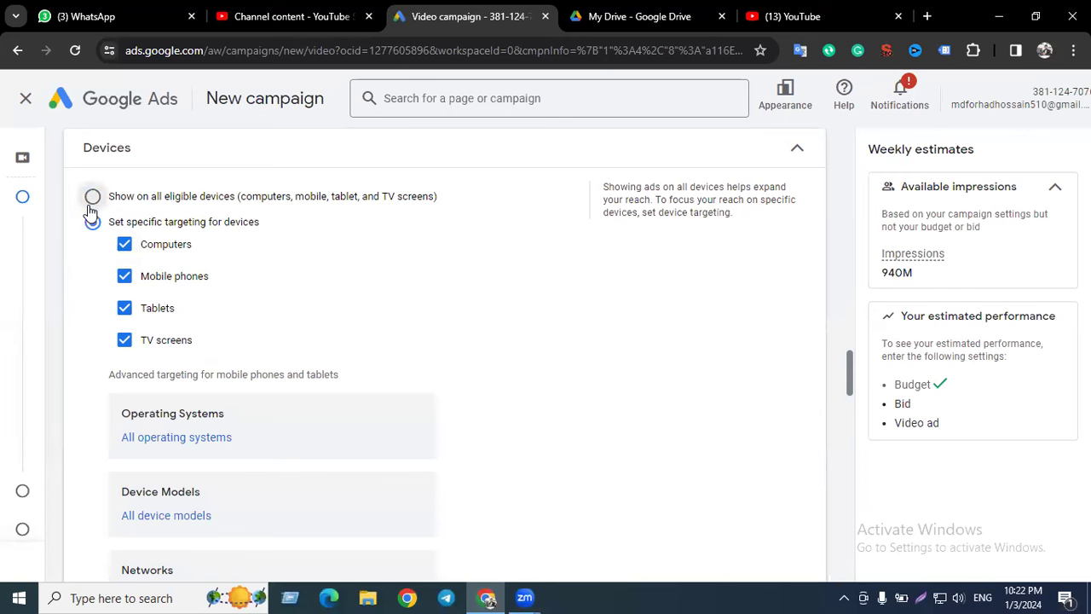
pyautogui.click(93, 196)
# - Expand Frequency capping and enable Cap impression frequency, leaving the impressions cap empty and the frequency per day
pyautogui.scroll(-1, 327, 239)
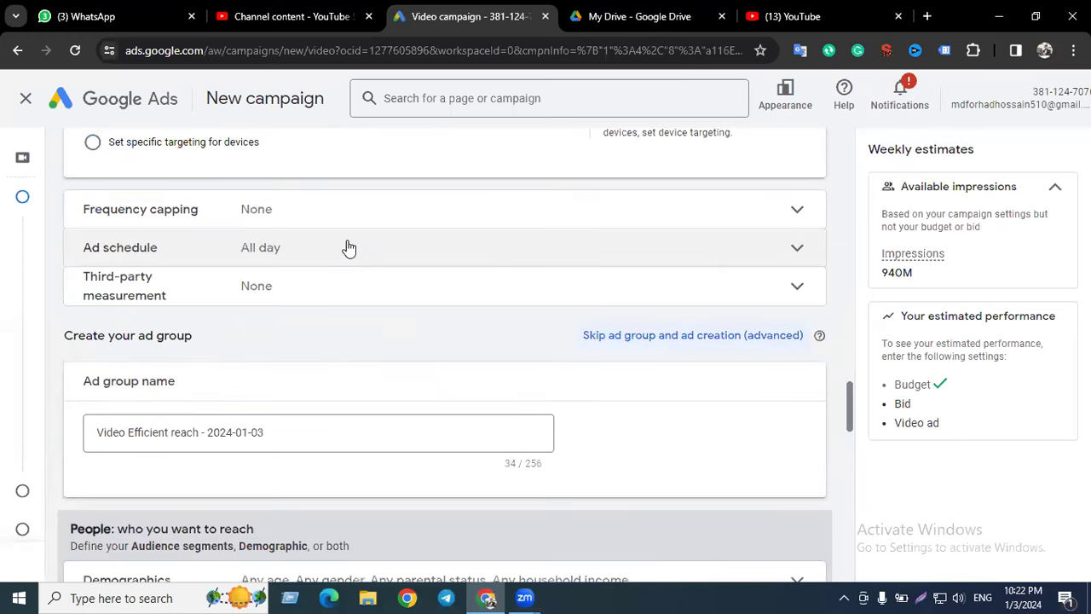
pyautogui.click(327, 213)
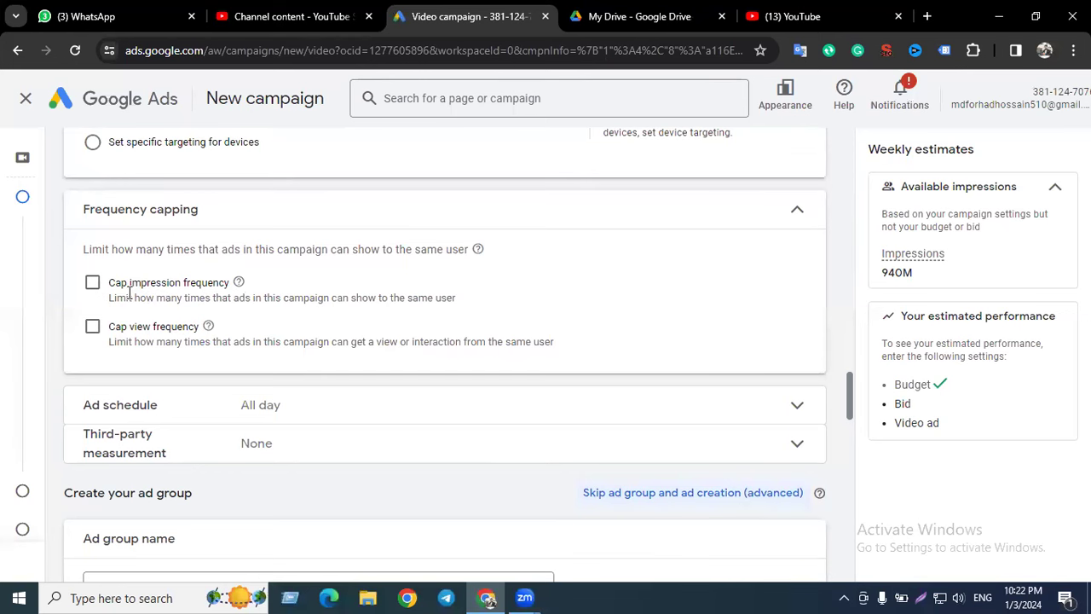
pyautogui.click(92, 283)
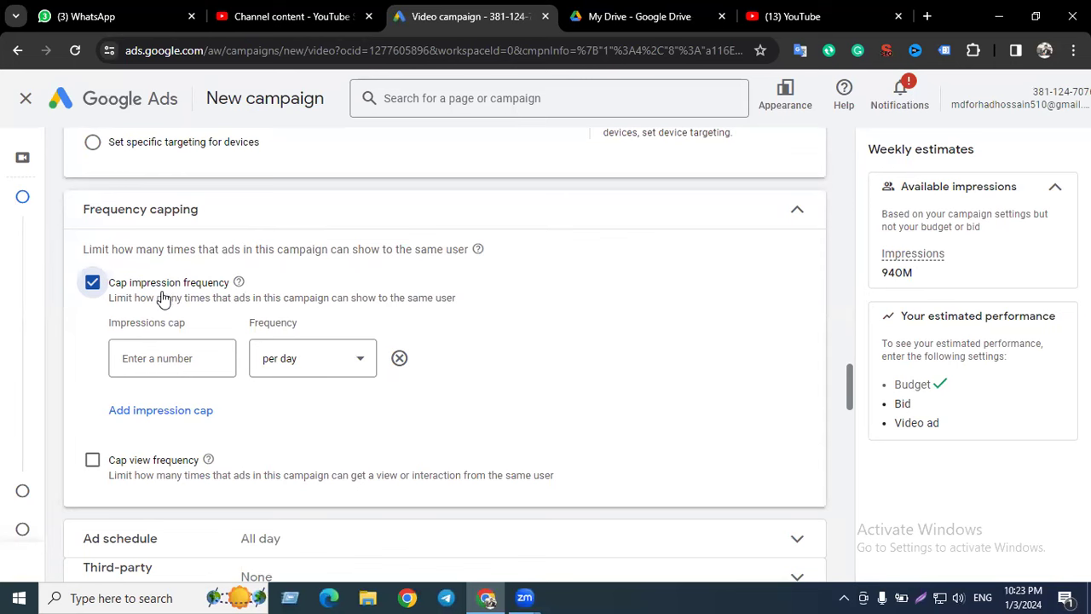
# - Switch to the YouTube home page, examine how videos appear in the feed, and return to the campaign setup
pyautogui.click(777, 16)
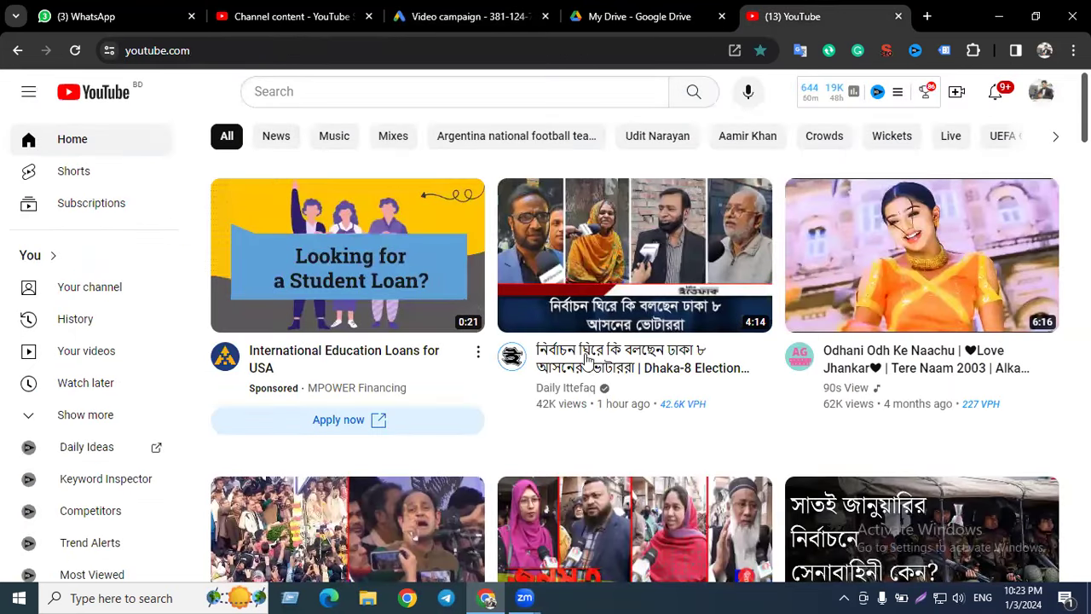
pyautogui.moveTo(717, 381)
pyautogui.moveTo(618, 192)
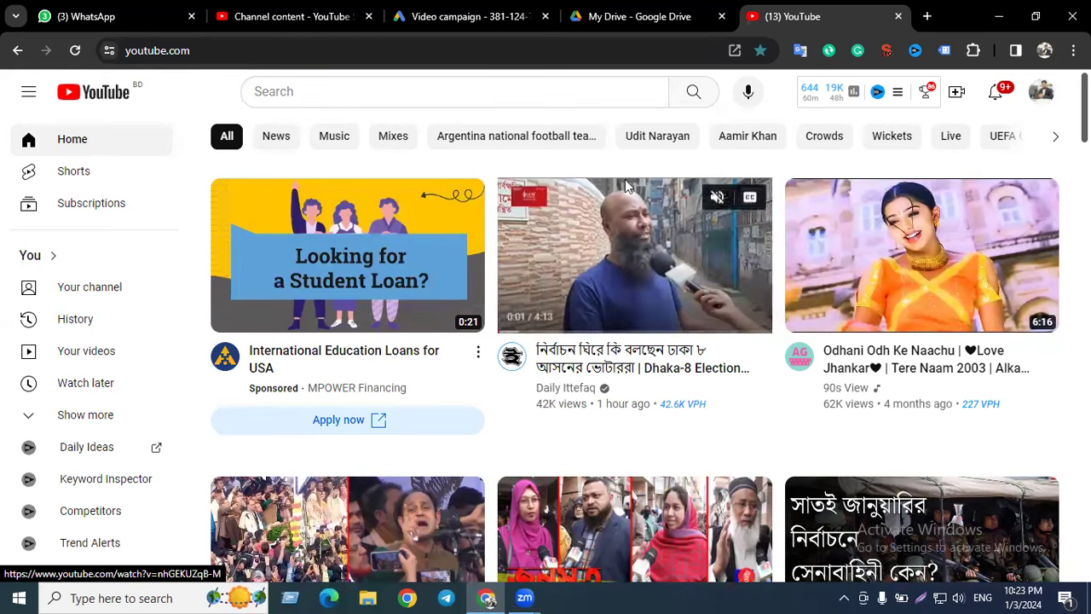
pyautogui.click(343, 9)
pyautogui.click(467, 16)
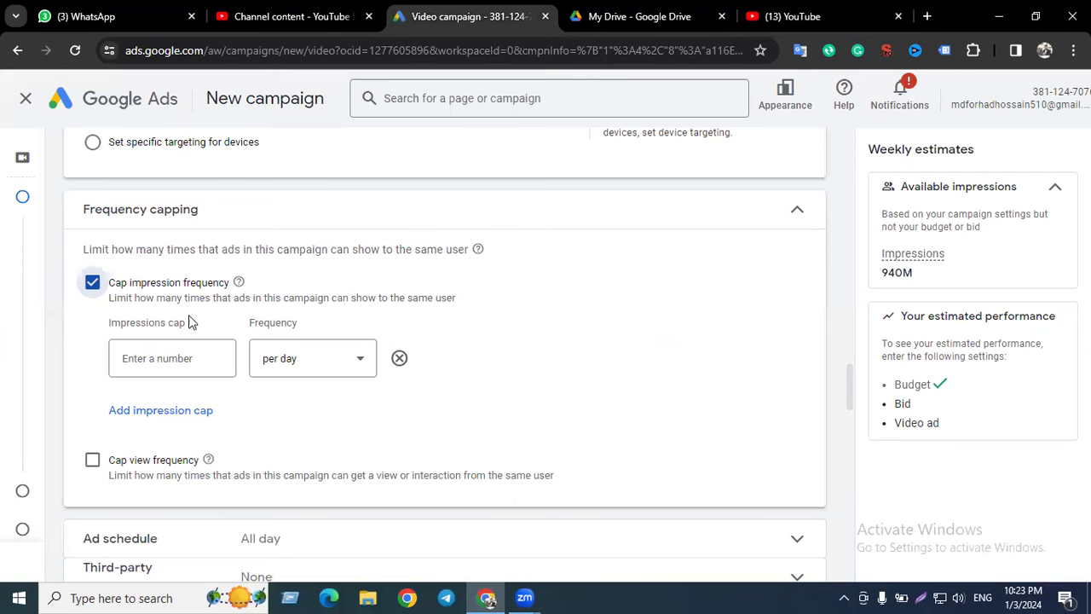
# - Turn off Cap impression frequency and enable Cap view frequency with a views cap of 5 per day
pyautogui.scroll(-1, 225, 414)
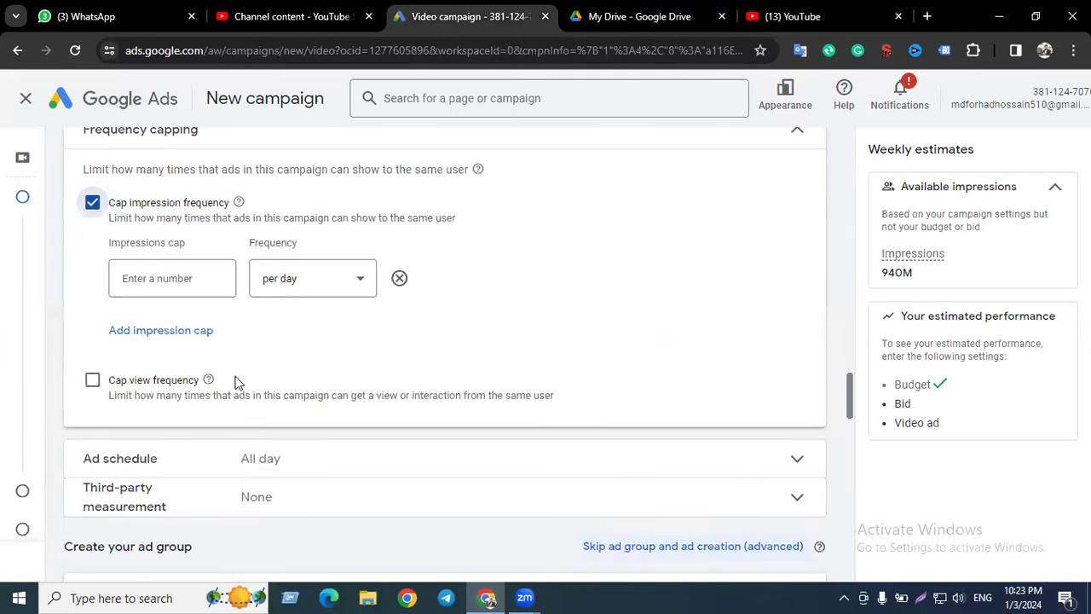
pyautogui.click(92, 204)
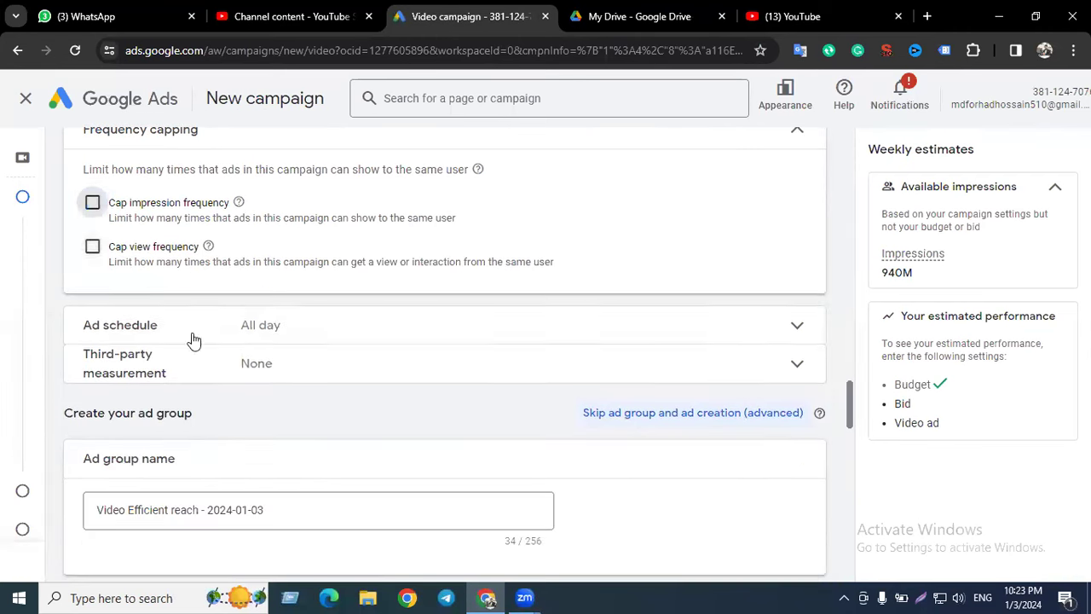
pyautogui.click(102, 245)
pyautogui.click(199, 317)
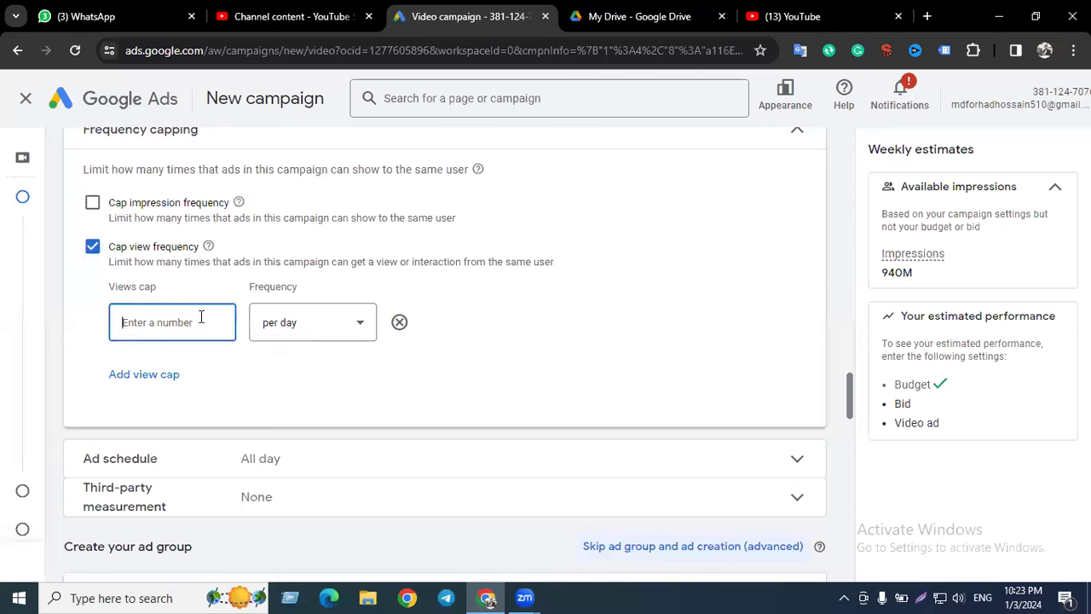
pyautogui.write('5')
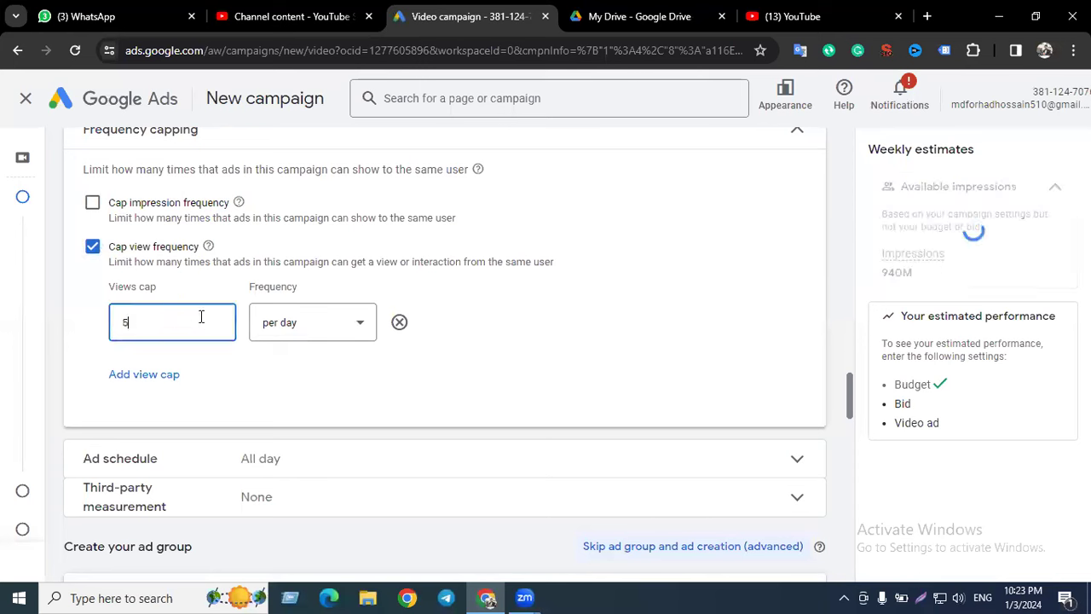
pyautogui.click(292, 353)
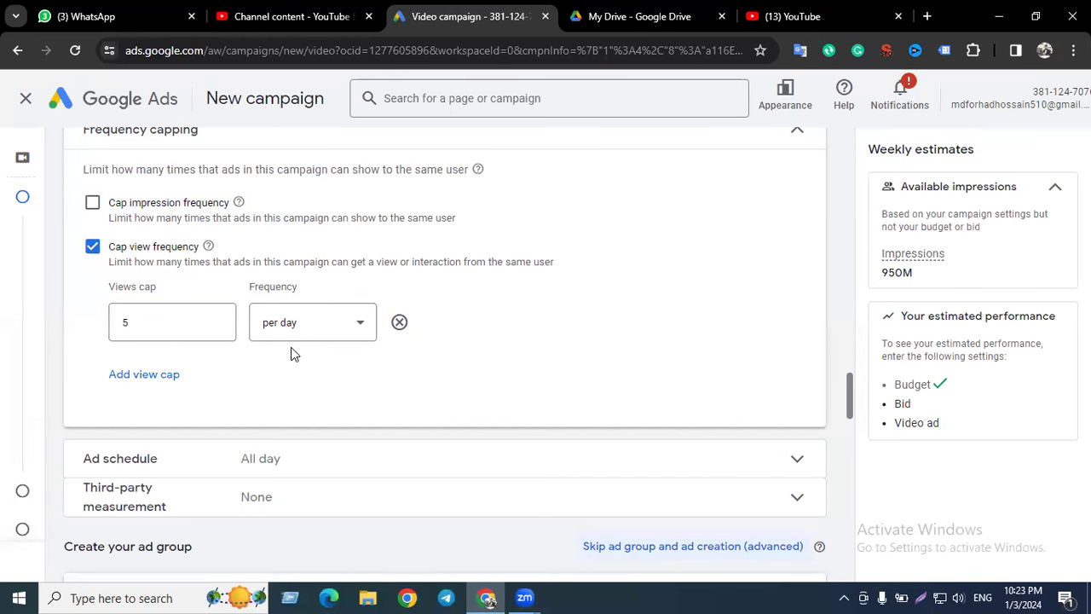
# - Look at the YouTube home feed again in connection with the view cap and return to the campaign setup
pyautogui.click(780, 17)
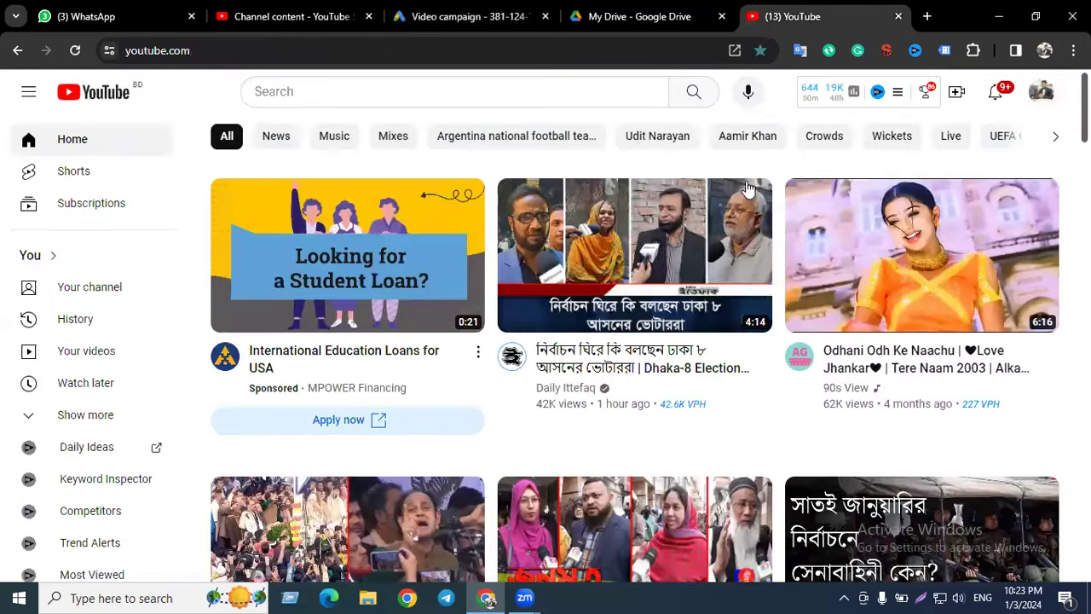
pyautogui.moveTo(596, 256)
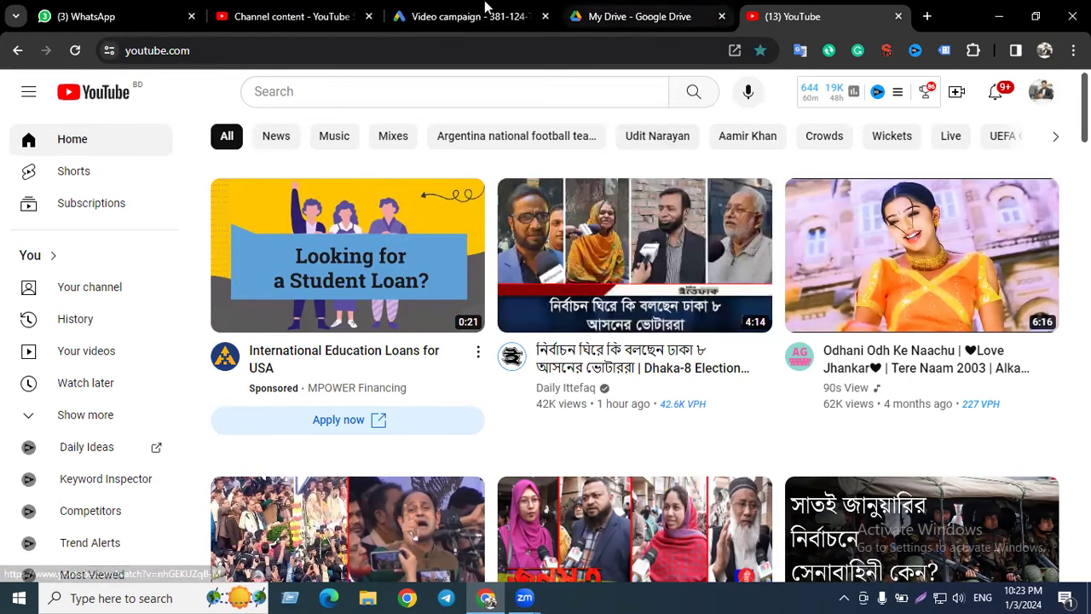
pyautogui.click(302, 9)
pyautogui.click(469, 16)
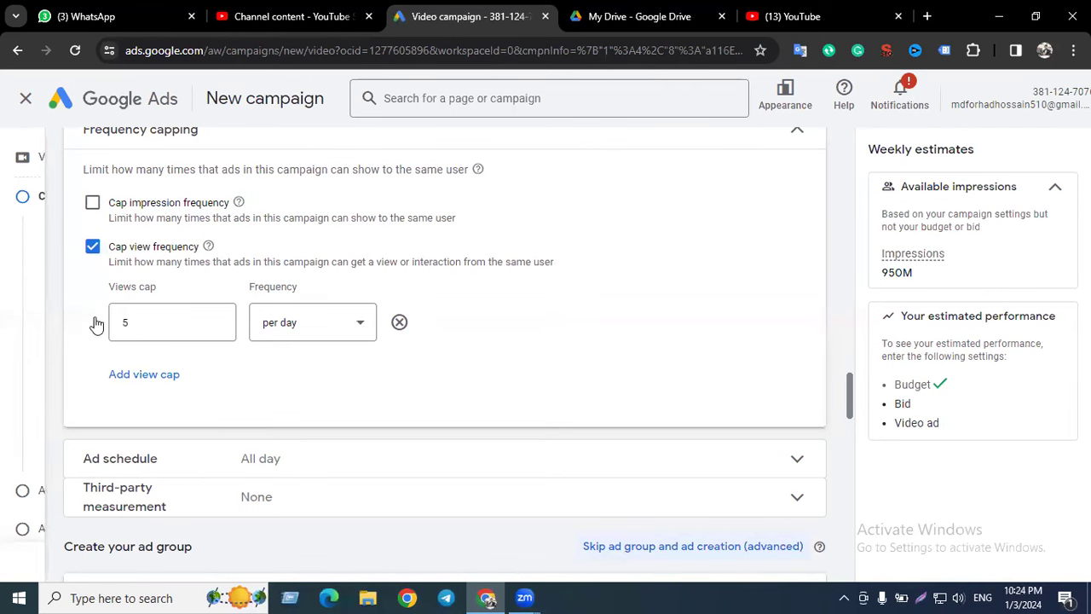
# - Review the campaign settings from budget and dates through networks, languages, related videos and devices to frequency capping
pyautogui.click(162, 322)
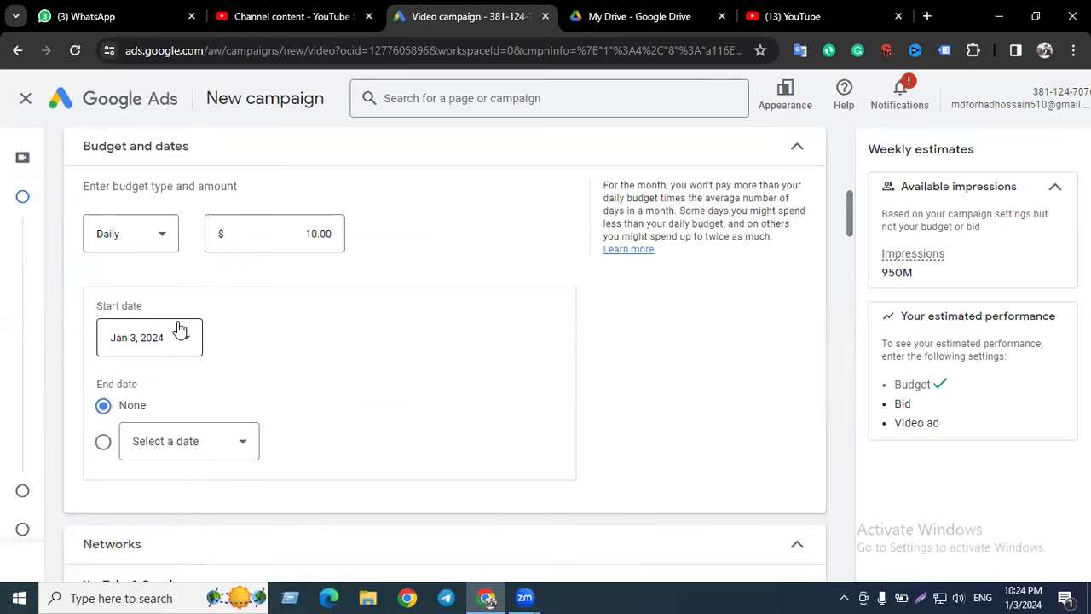
pyautogui.scroll(3, 184, 333)
pyautogui.scroll(-3, 192, 358)
pyautogui.scroll(-3, 194, 361)
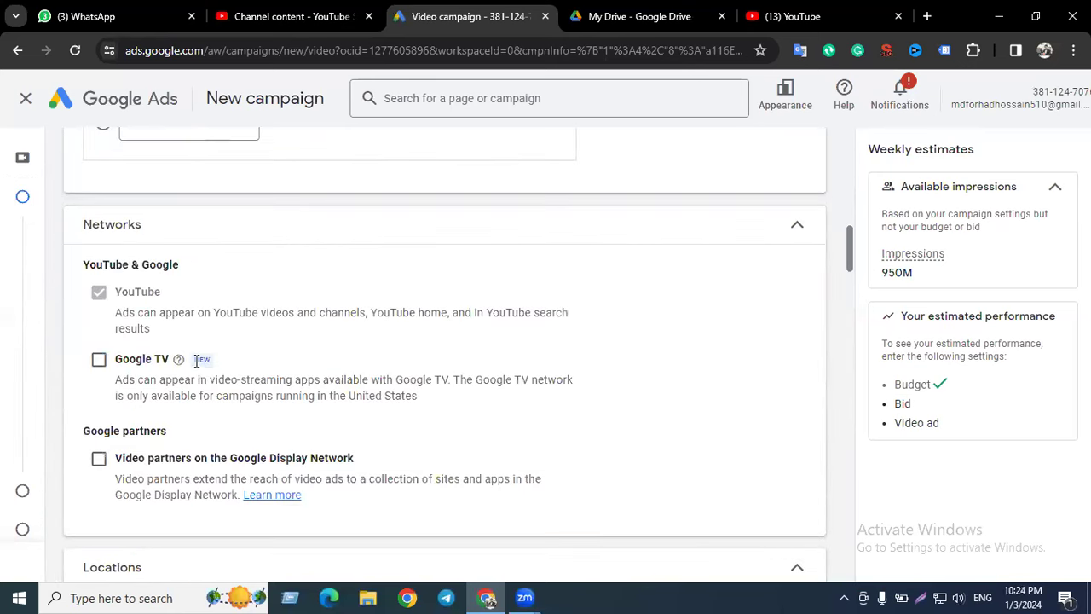
pyautogui.scroll(-3, 196, 362)
pyautogui.scroll(-3, 195, 365)
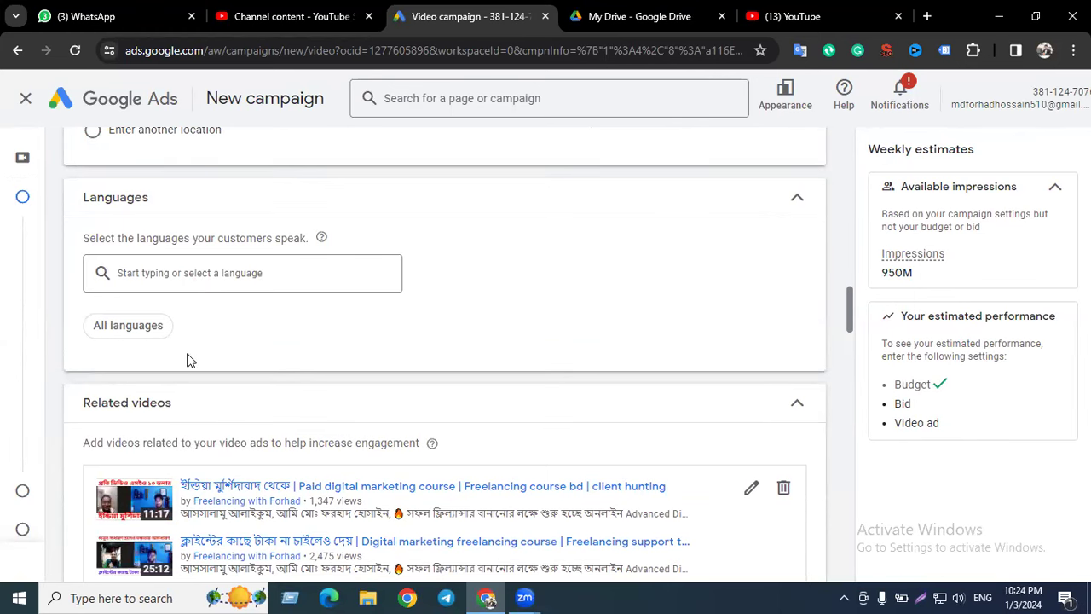
pyautogui.scroll(-3, 195, 362)
pyautogui.scroll(-3, 209, 365)
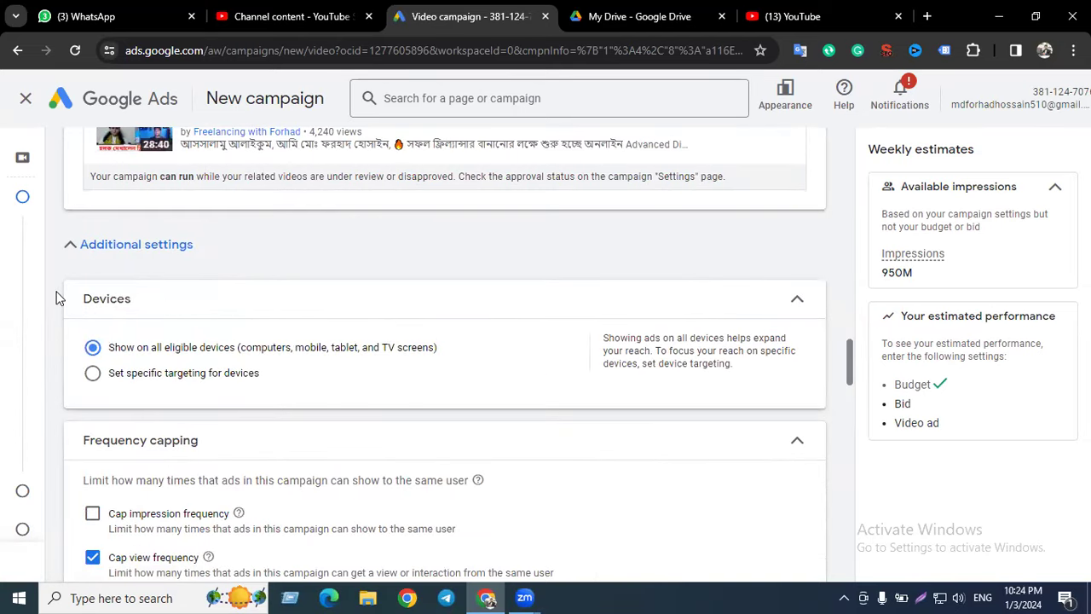
pyautogui.scroll(-3, 283, 332)
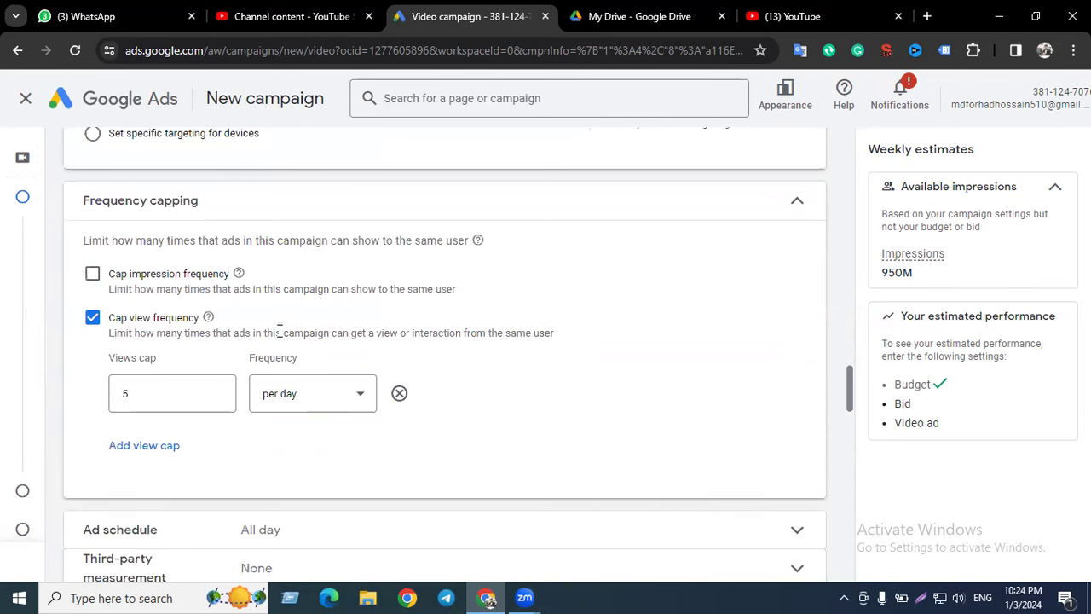
# - Clear the views cap by turning Cap view frequency off and on again, leaving the number empty
pyautogui.click(93, 318)
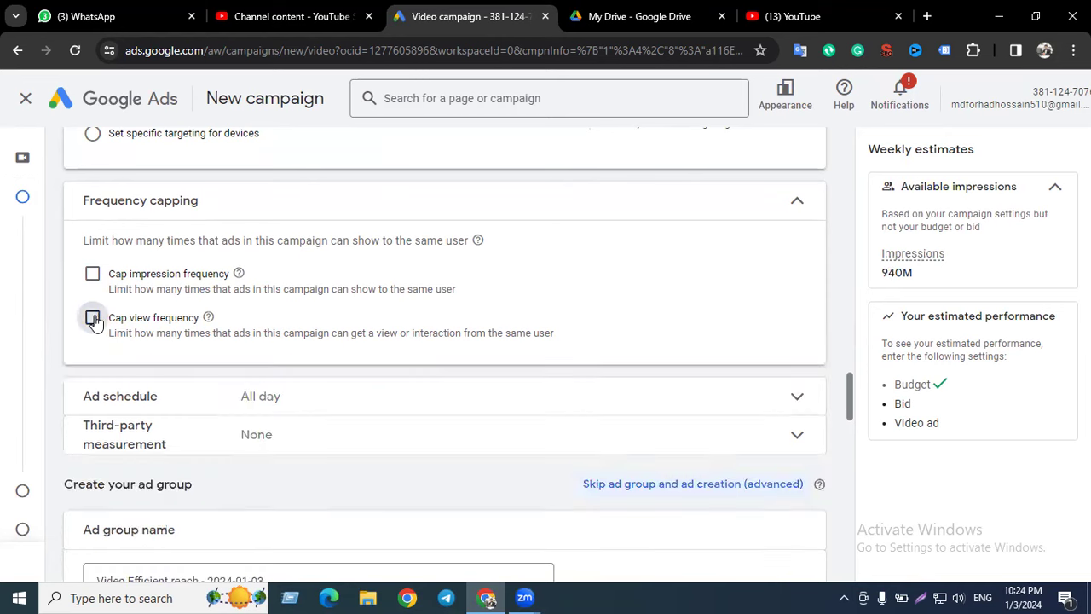
pyautogui.click(93, 318)
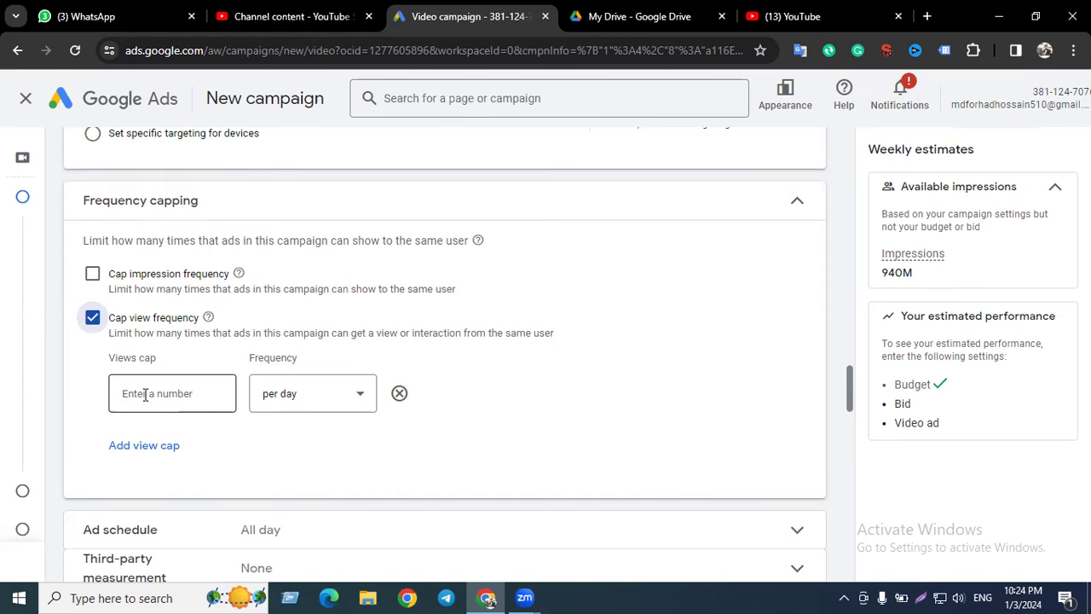
pyautogui.click(145, 394)
# - Add a second view cap entry and remove it again
pyautogui.scroll(-3, 212, 365)
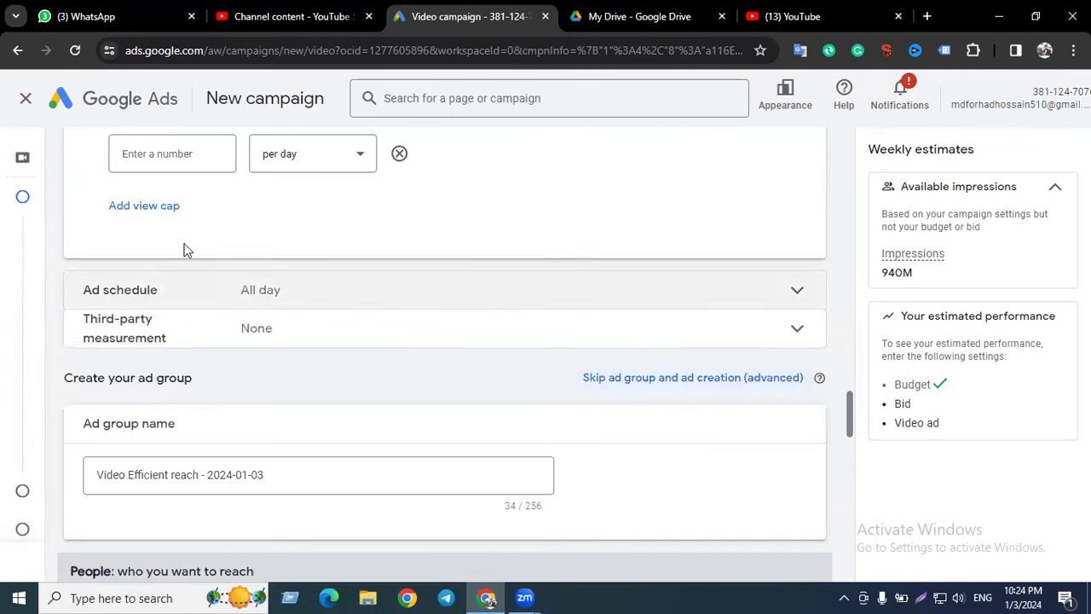
pyautogui.click(165, 213)
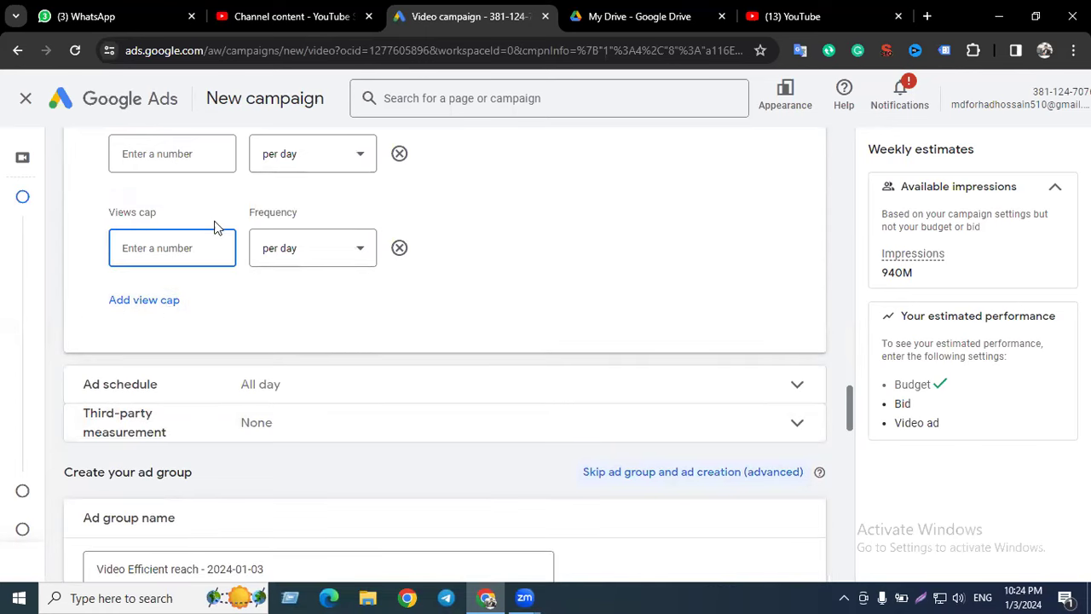
pyautogui.scroll(1, 217, 230)
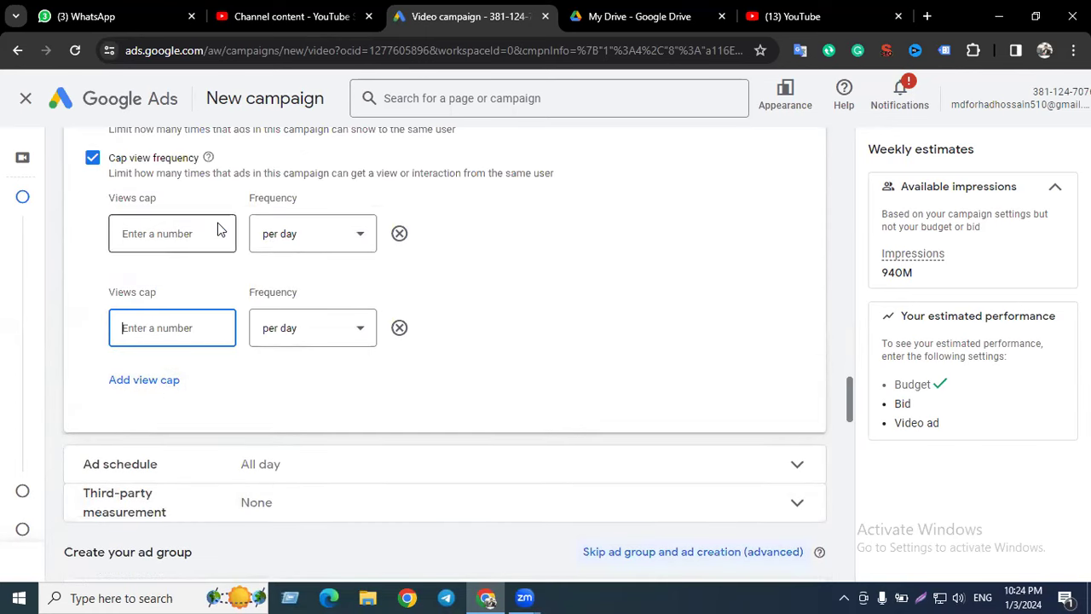
pyautogui.click(399, 327)
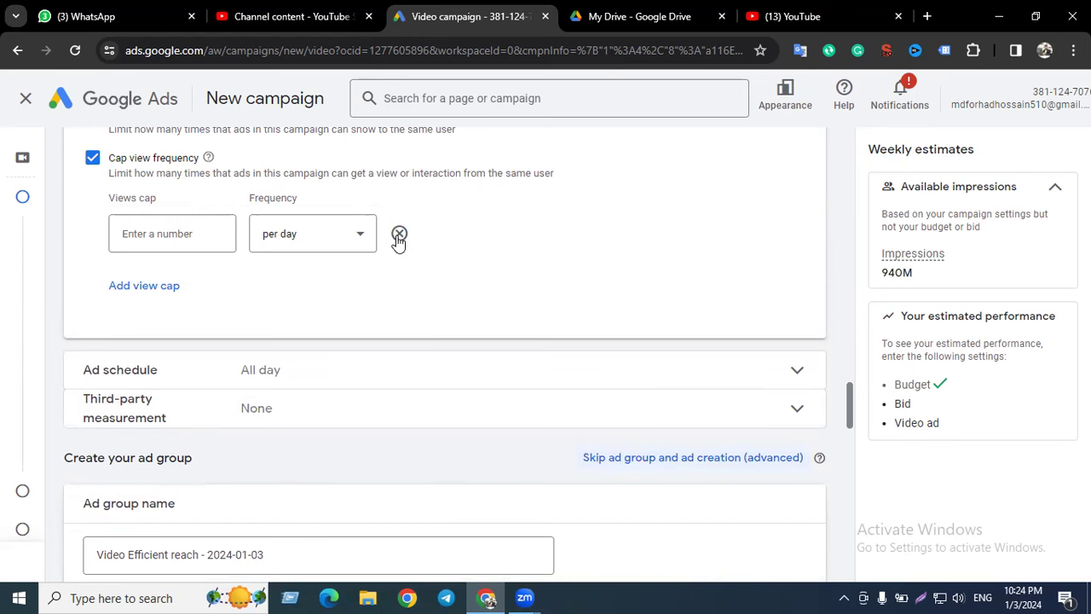
# - Expand Ad schedule and Third-party measurement to review their options
pyautogui.click(225, 373)
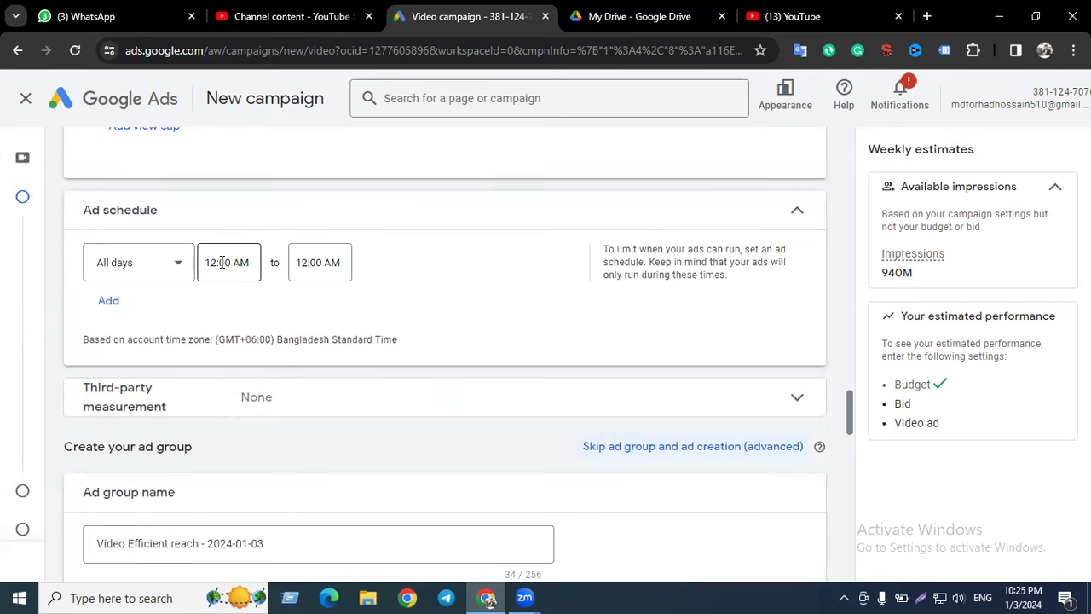
pyautogui.scroll(-2, 219, 282)
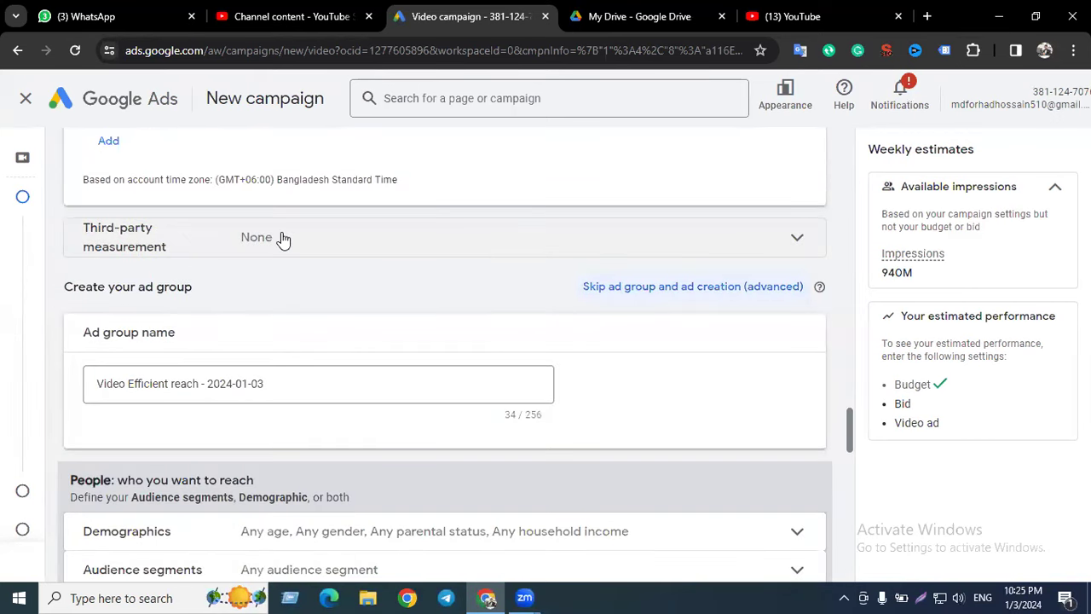
pyautogui.click(419, 238)
# - Delete the default ad group name
pyautogui.scroll(-4, 316, 315)
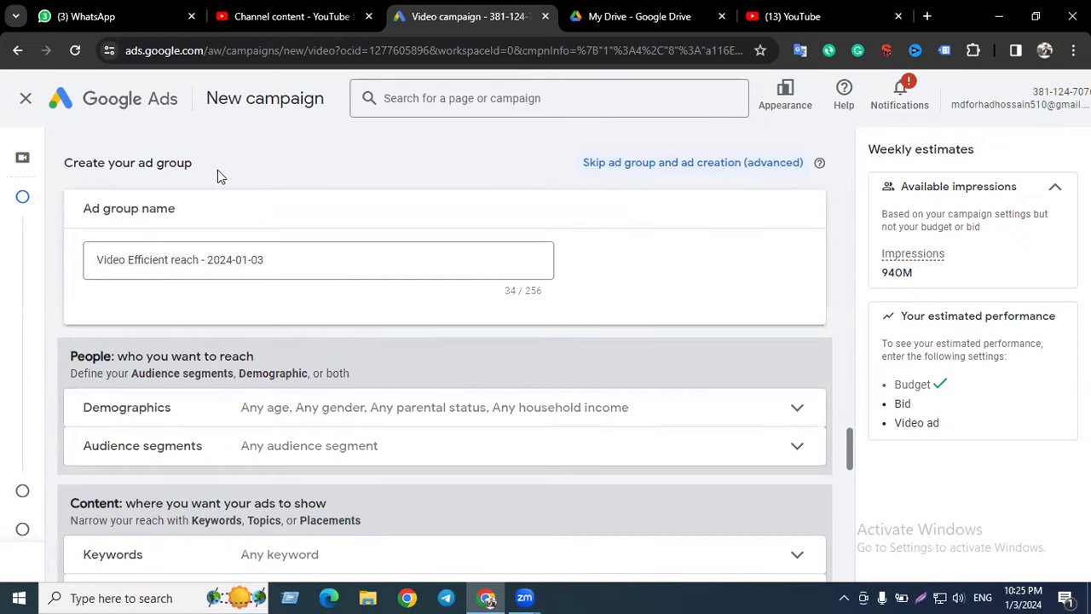
pyautogui.click(271, 263)
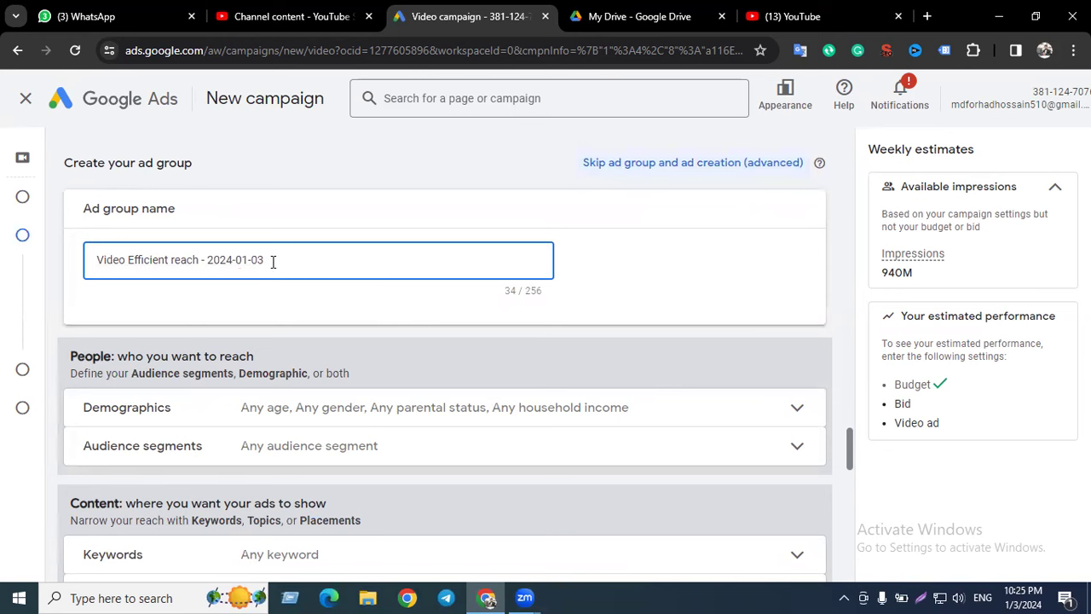
pyautogui.moveTo(275, 261); pyautogui.dragTo(96, 262)
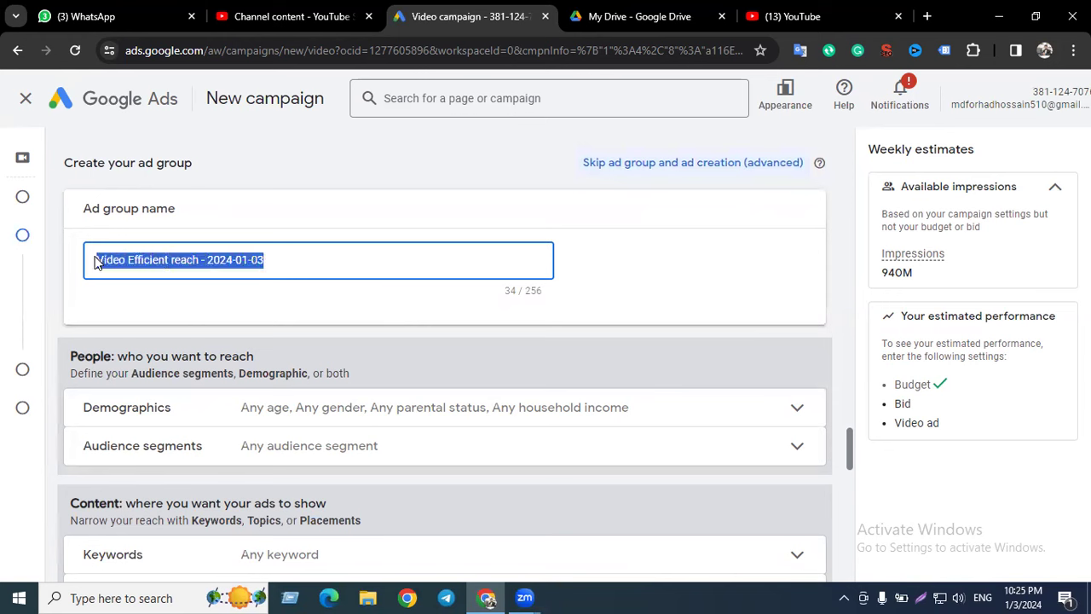
pyautogui.press('BackSpace')
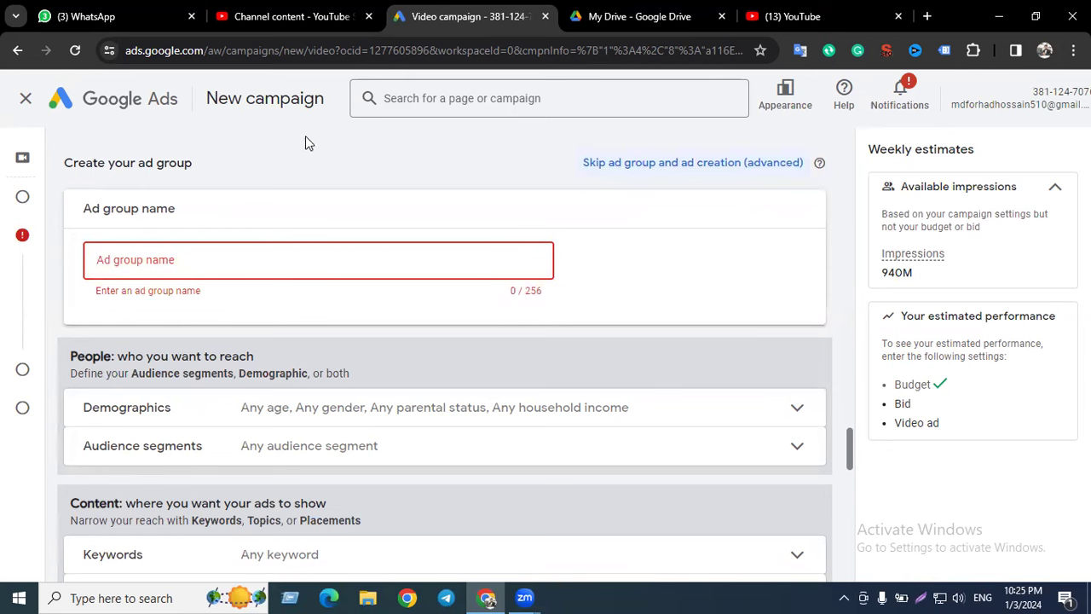
# - Switch to YouTube Studio, open the details of the 28:41 video and copy "চমক দেখালেন ফ্রিল্যান্সিংয়ে" from its title
pyautogui.click(801, 13)
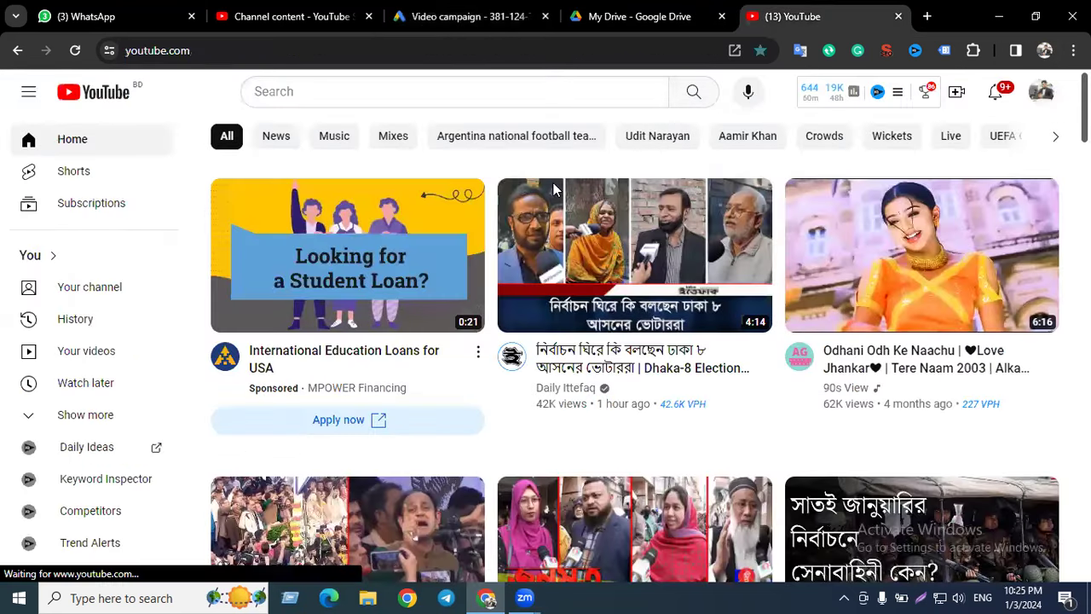
pyautogui.click(360, 10)
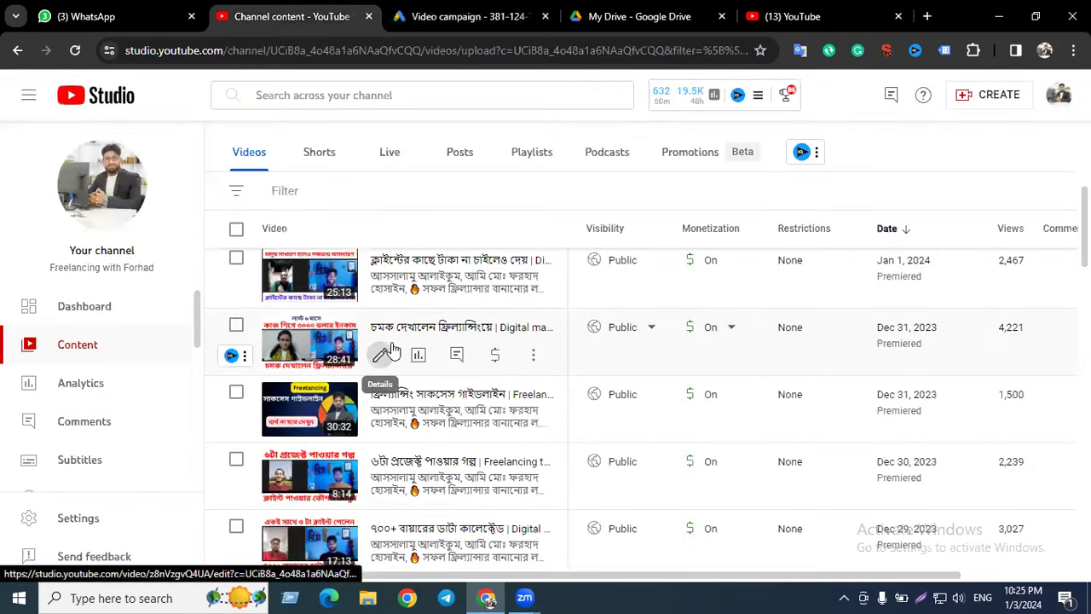
pyautogui.click(391, 350)
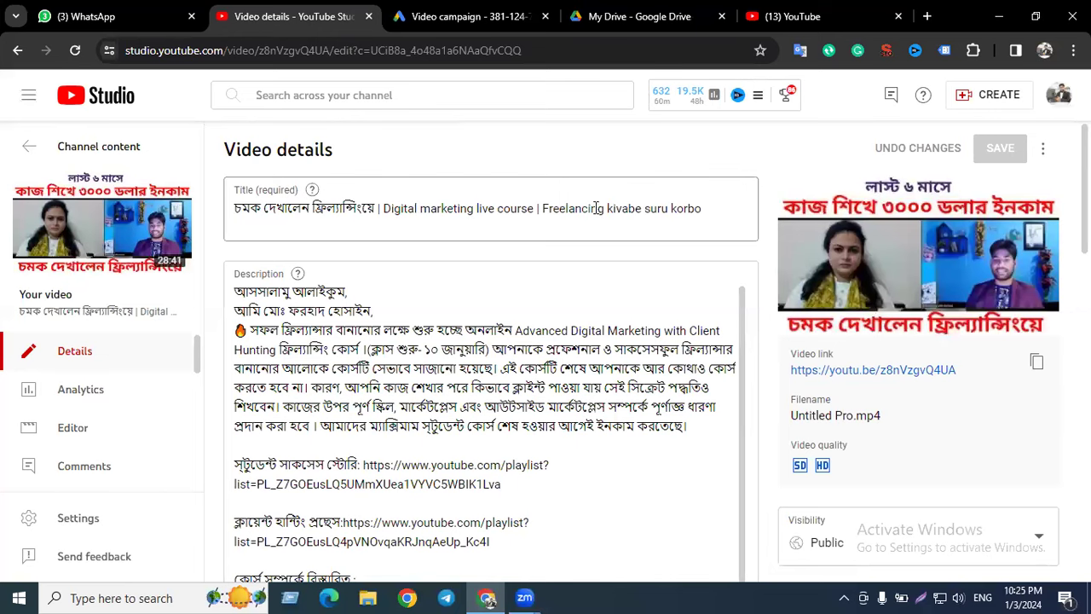
pyautogui.click(379, 209)
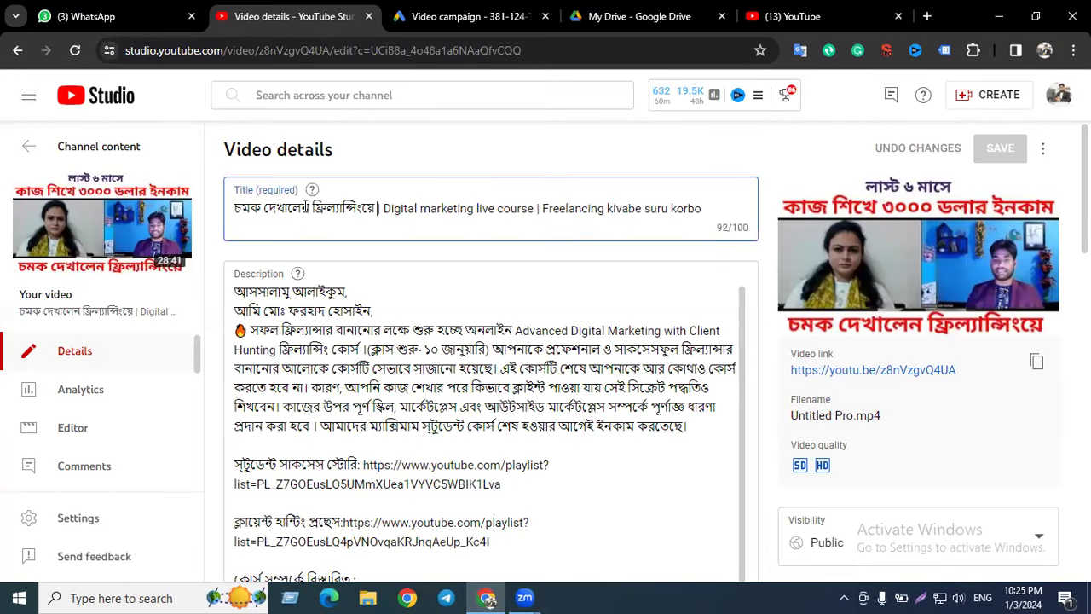
pyautogui.keyDown('shift'); pyautogui.click(234, 210); pyautogui.keyUp('shift')
pyautogui.hotkey('ctrl', 'c')
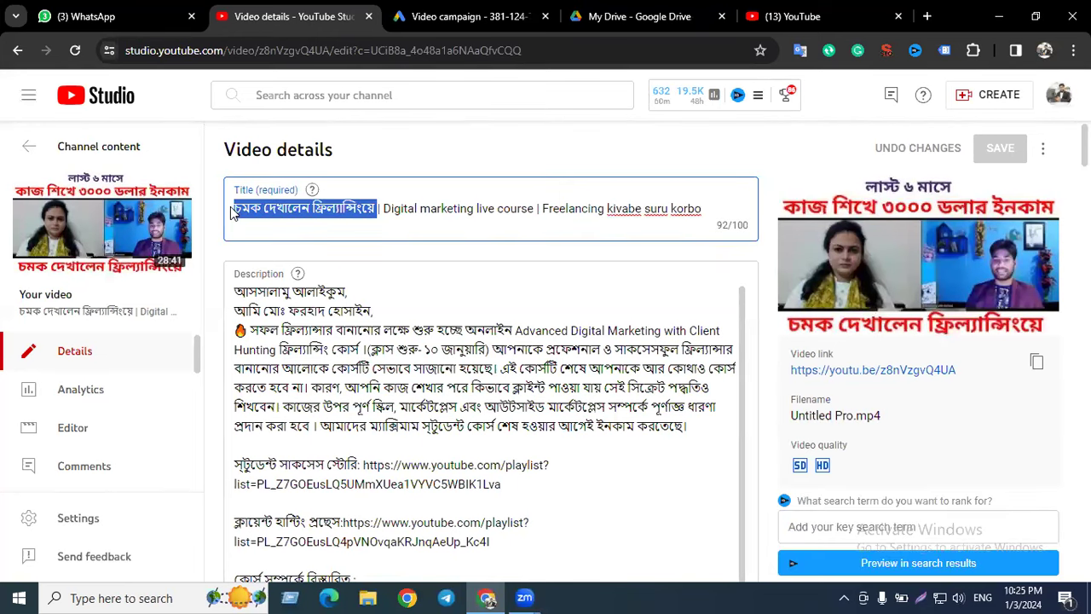
# - Return to the Google Ads campaign and paste the copied title text as the ad group name
pyautogui.click(404, 10)
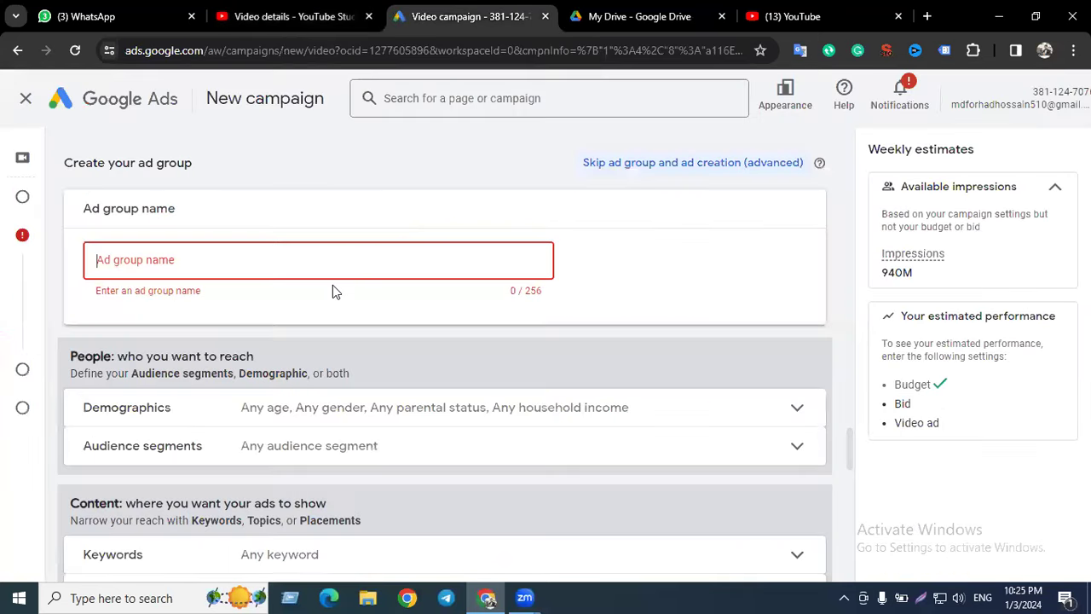
pyautogui.hotkey('ctrl', 'v')
pyautogui.click(262, 325)
pyautogui.scroll(-2, 289, 328)
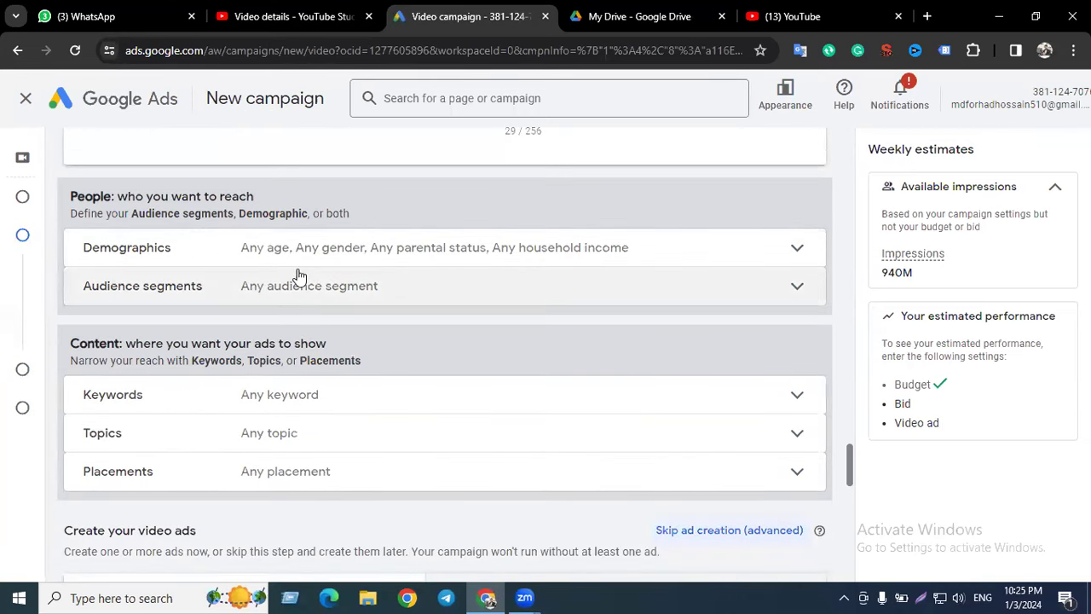
pyautogui.scroll(-2, 303, 298)
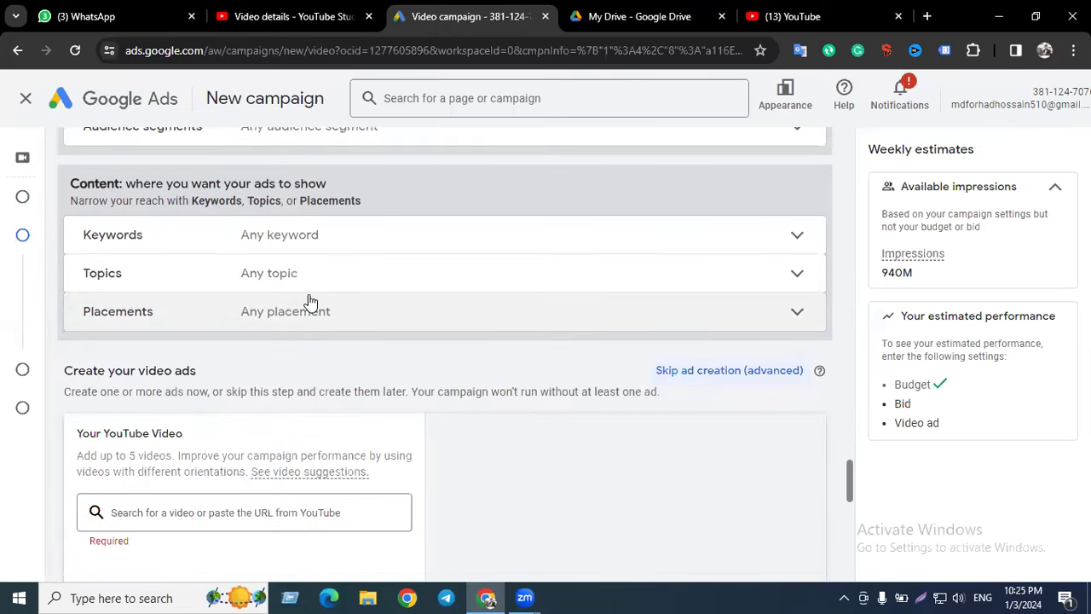
pyautogui.scroll(-2, 310, 302)
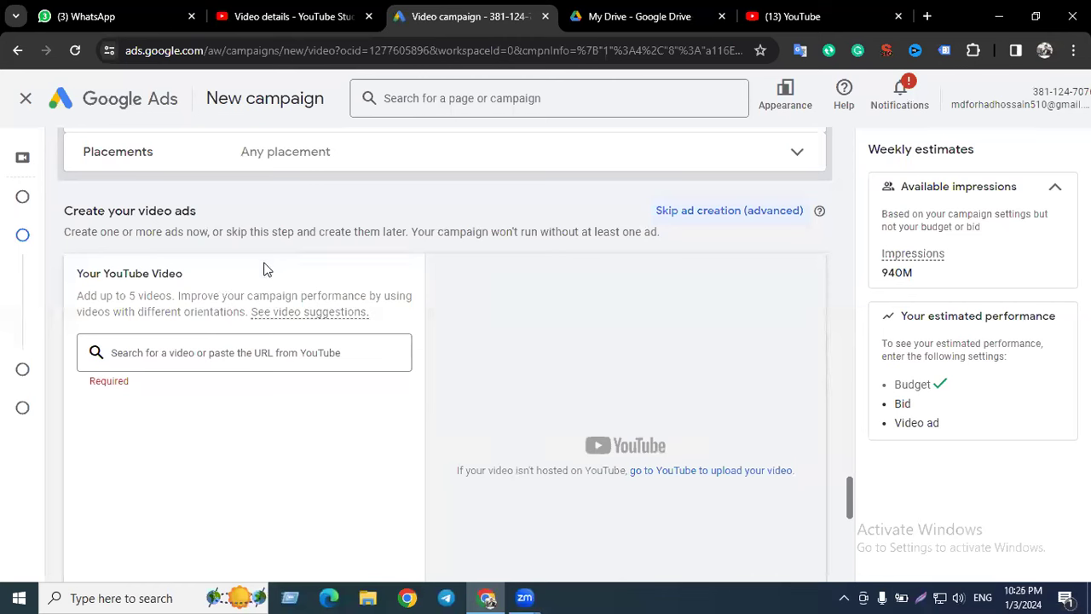
pyautogui.scroll(-1, 264, 267)
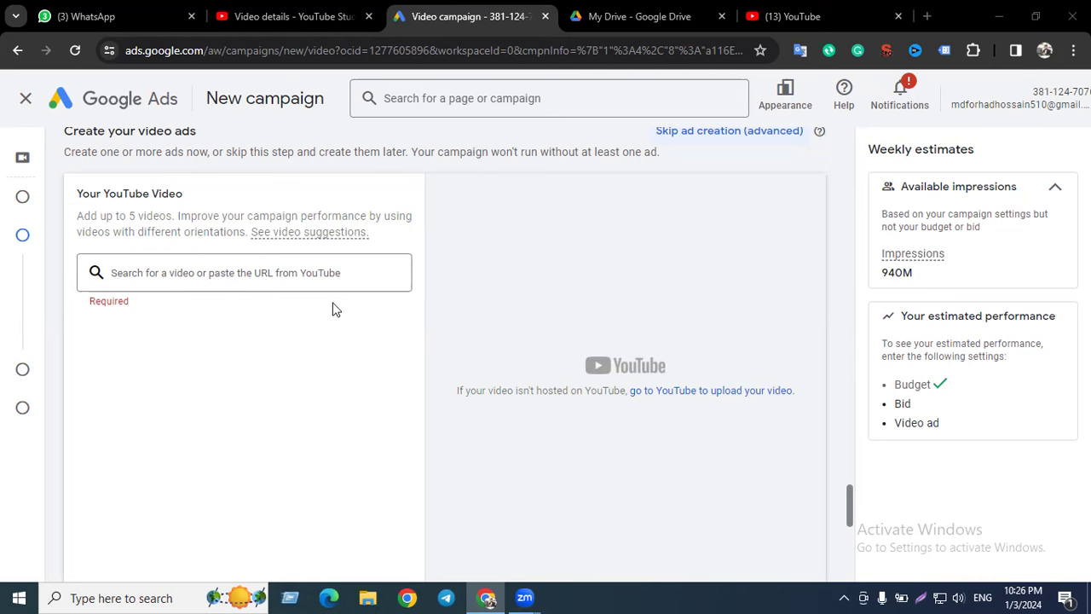
pyautogui.click(216, 273)
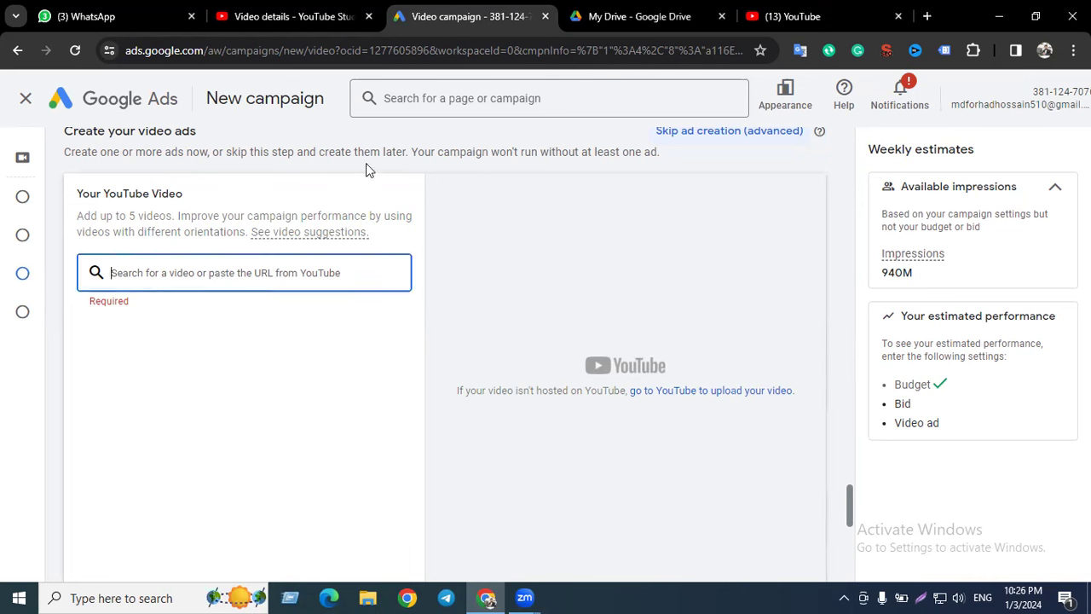
pyautogui.click(305, 24)
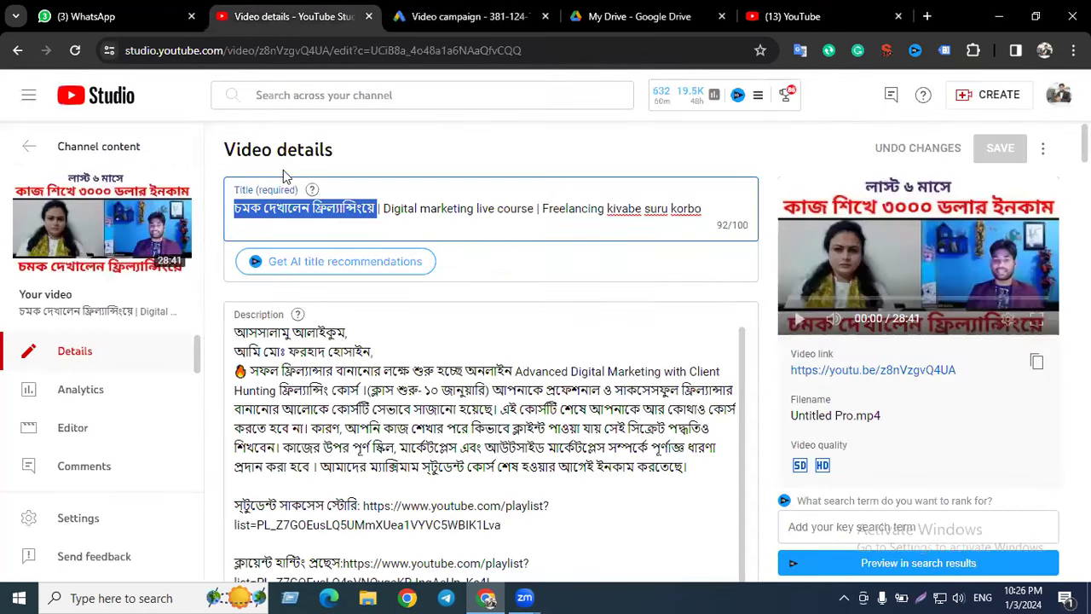
pyautogui.click(28, 148)
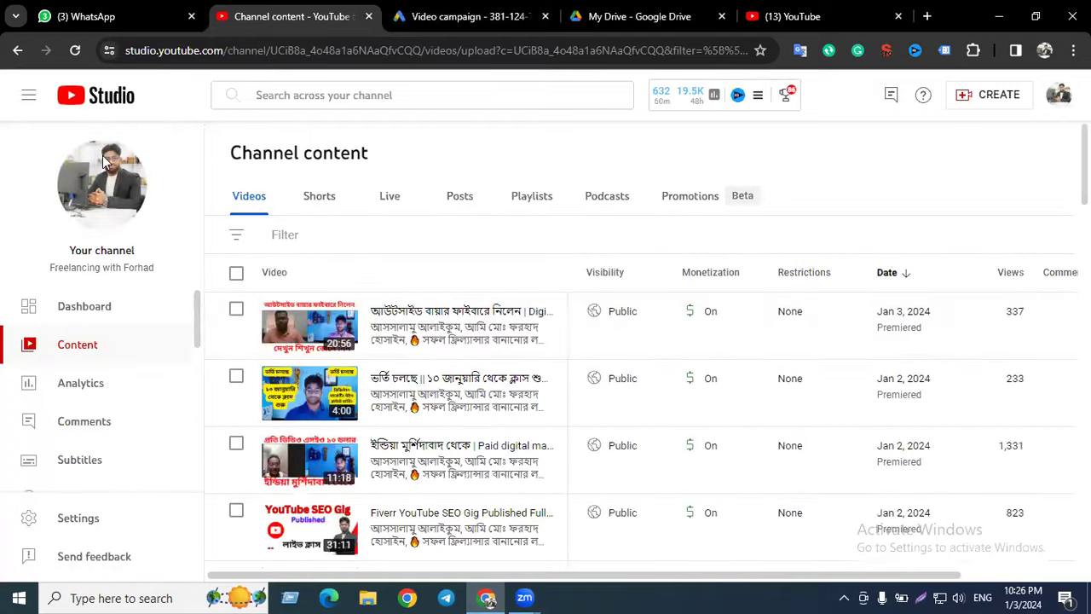
pyautogui.scroll(-2, 443, 375)
pyautogui.scroll(-6, 443, 386)
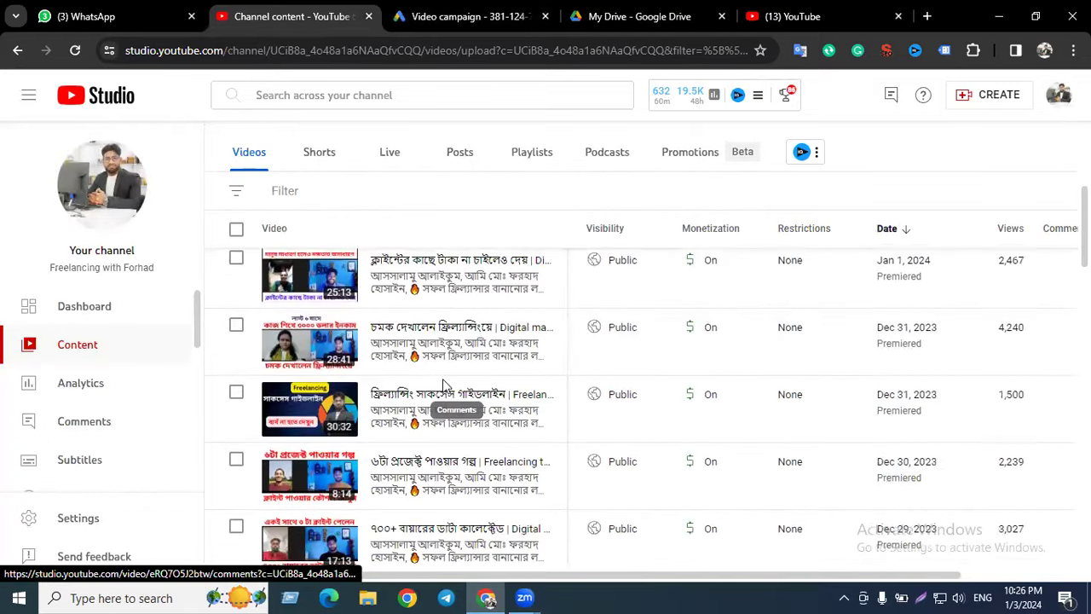
pyautogui.scroll(-3, 444, 389)
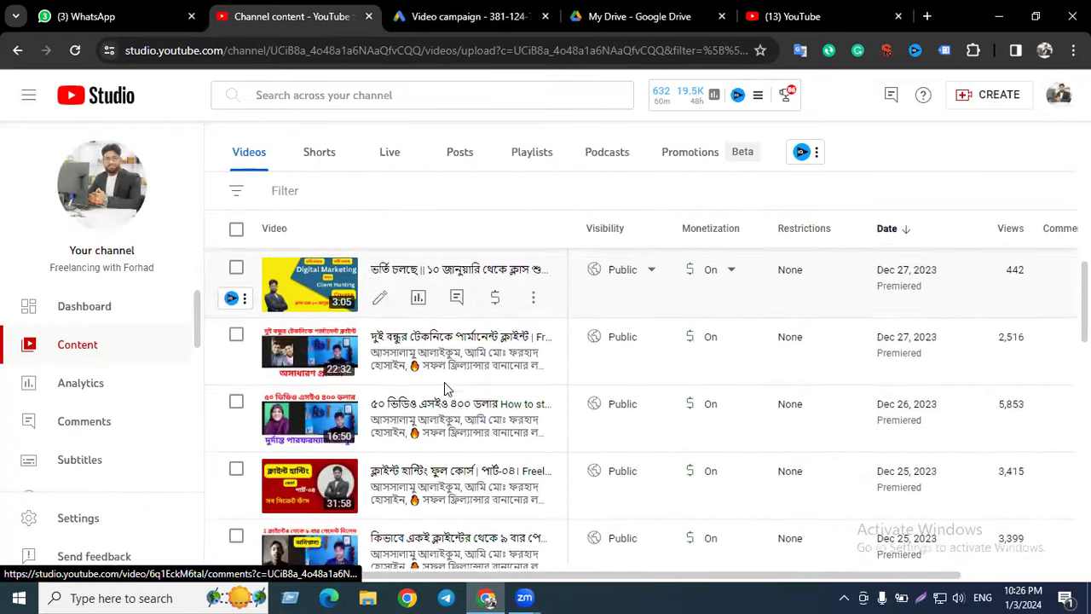
pyautogui.scroll(1, 444, 383)
pyautogui.scroll(-2, 444, 384)
pyautogui.scroll(1, 444, 384)
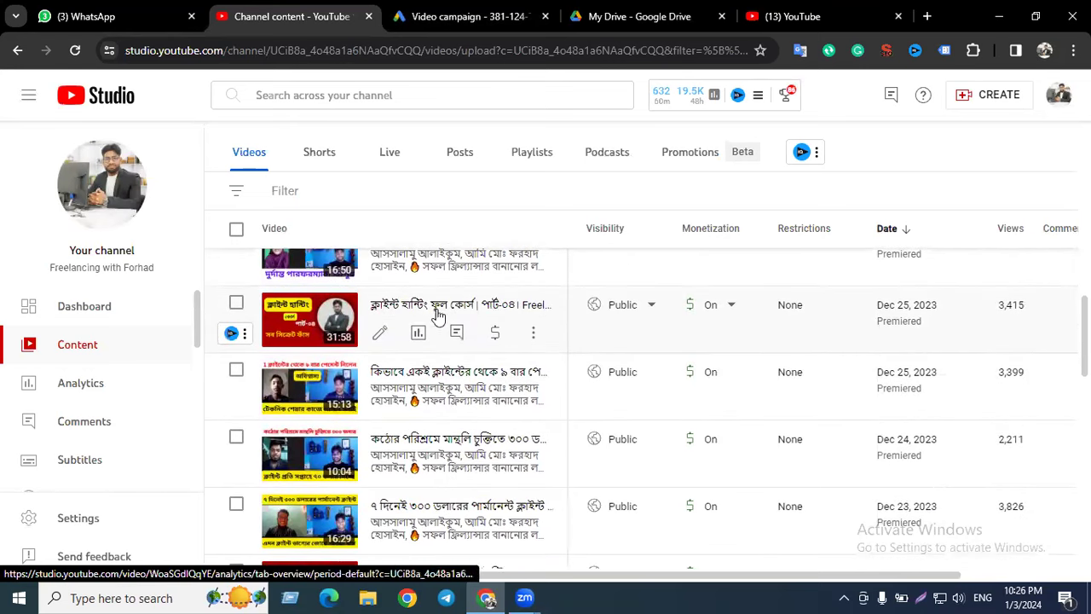
pyautogui.click(532, 332)
pyautogui.click(468, 386)
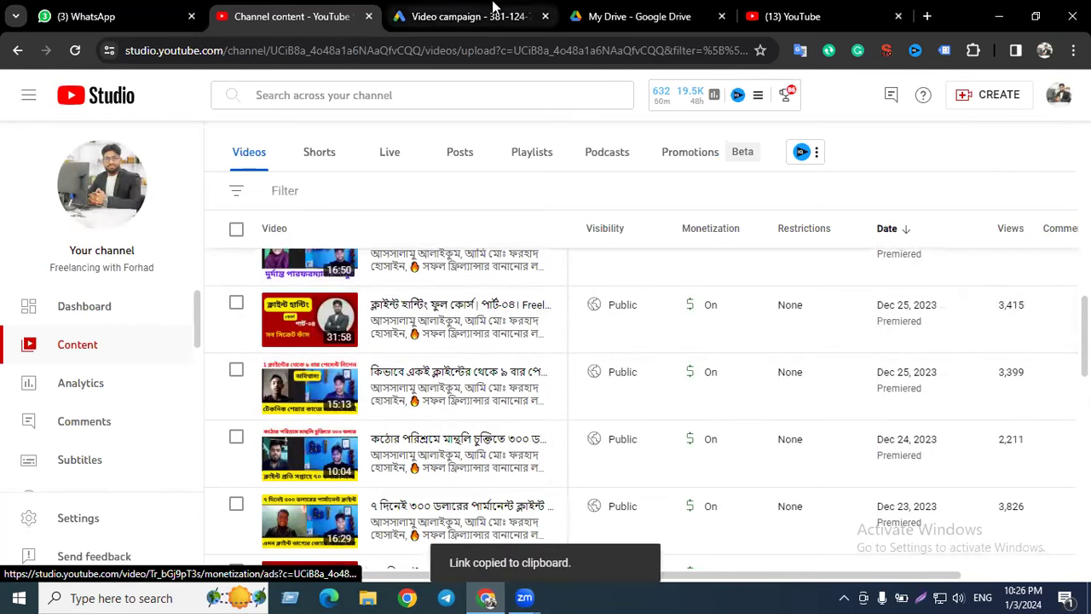
# - Return to Google Ads, add the copied link as the ad's YouTube video and review the notice about video length
pyautogui.click(493, 12)
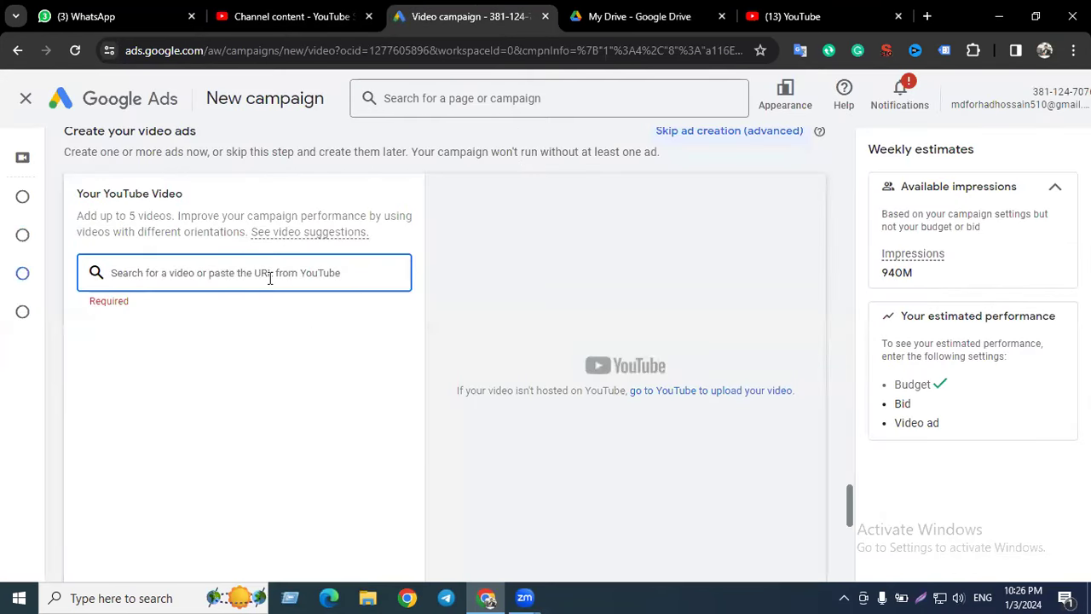
pyautogui.hotkey('ctrl', 'v')
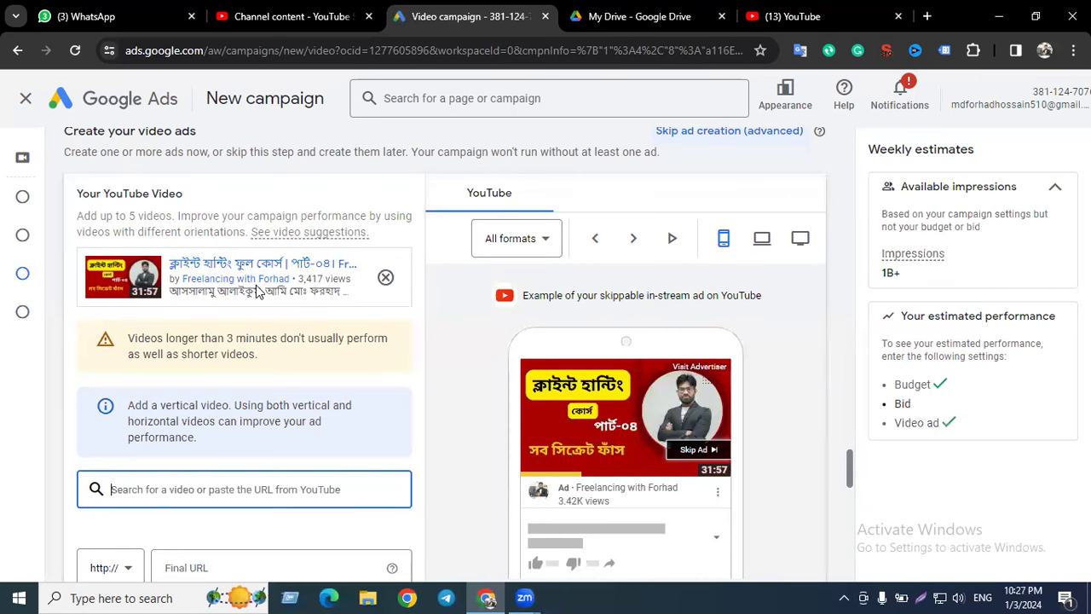
pyautogui.scroll(-1, 260, 291)
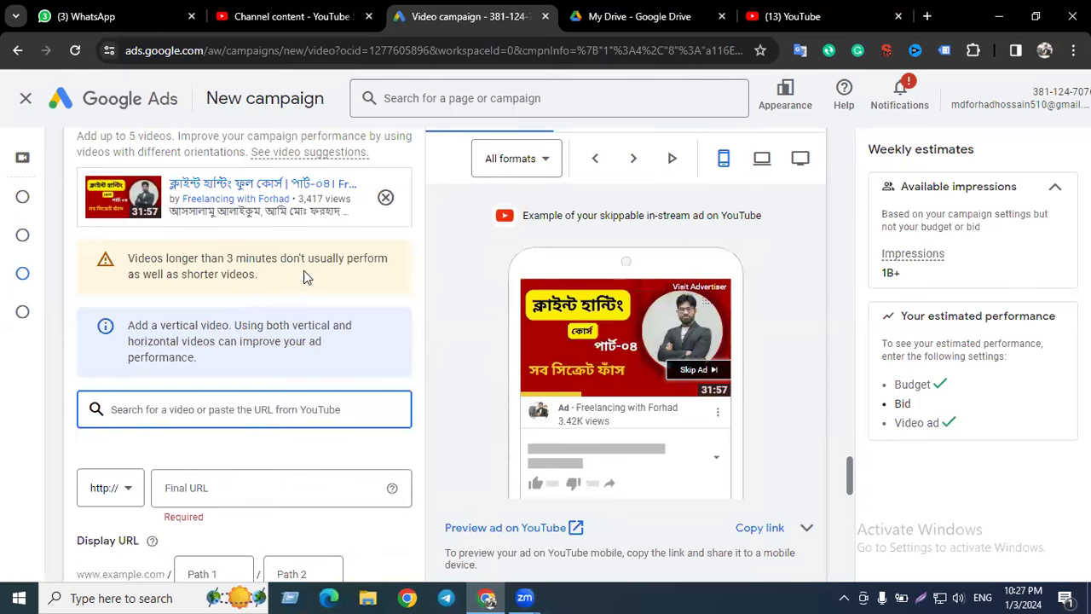
pyautogui.moveTo(345, 264); pyautogui.dragTo(366, 277)
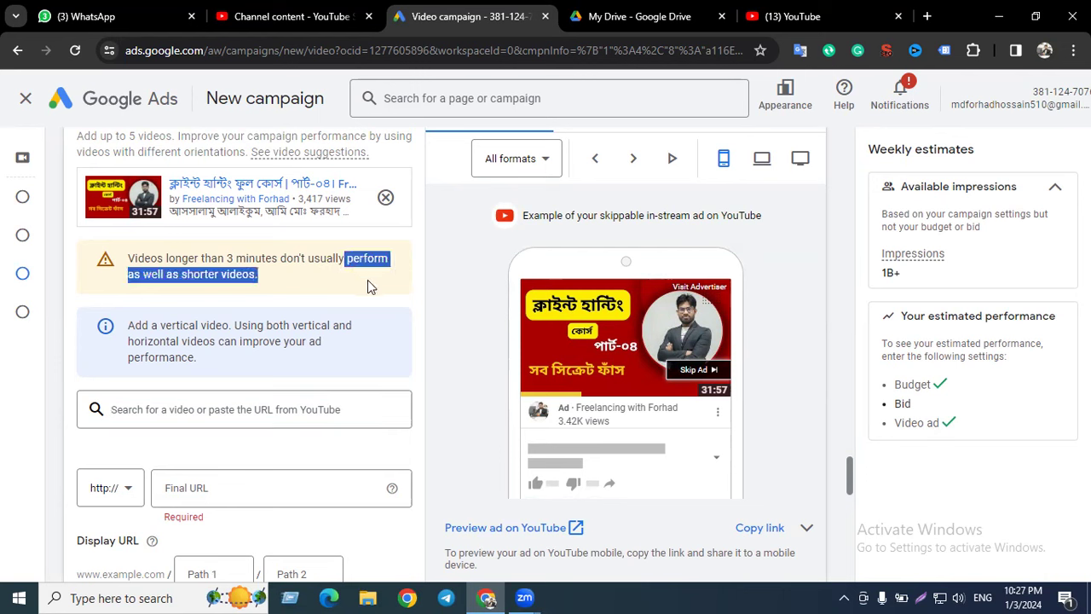
pyautogui.click(288, 260)
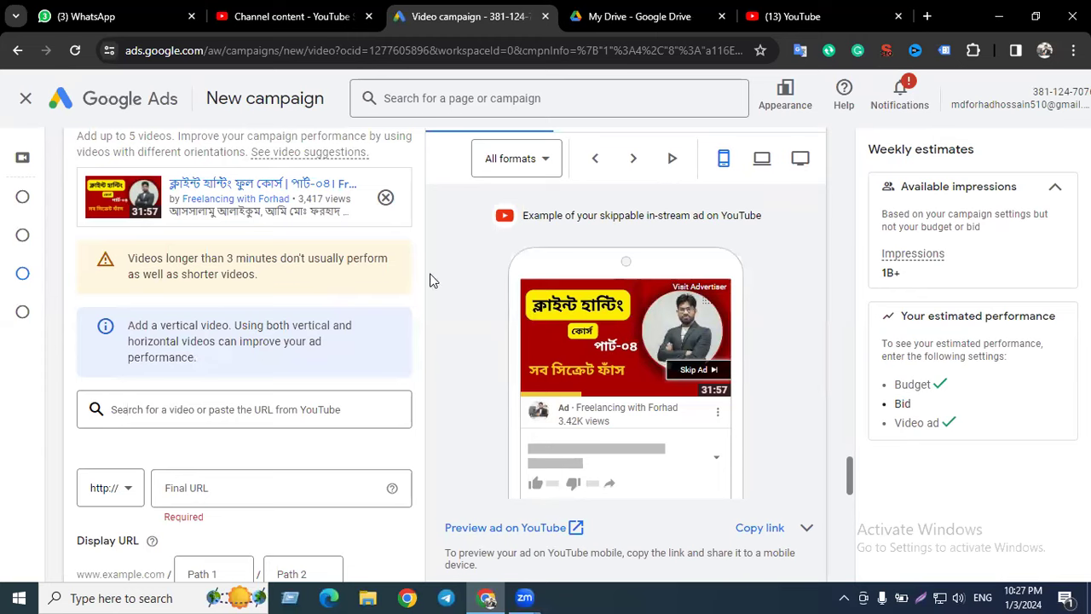
pyautogui.scroll(-2, 305, 308)
pyautogui.click(169, 249)
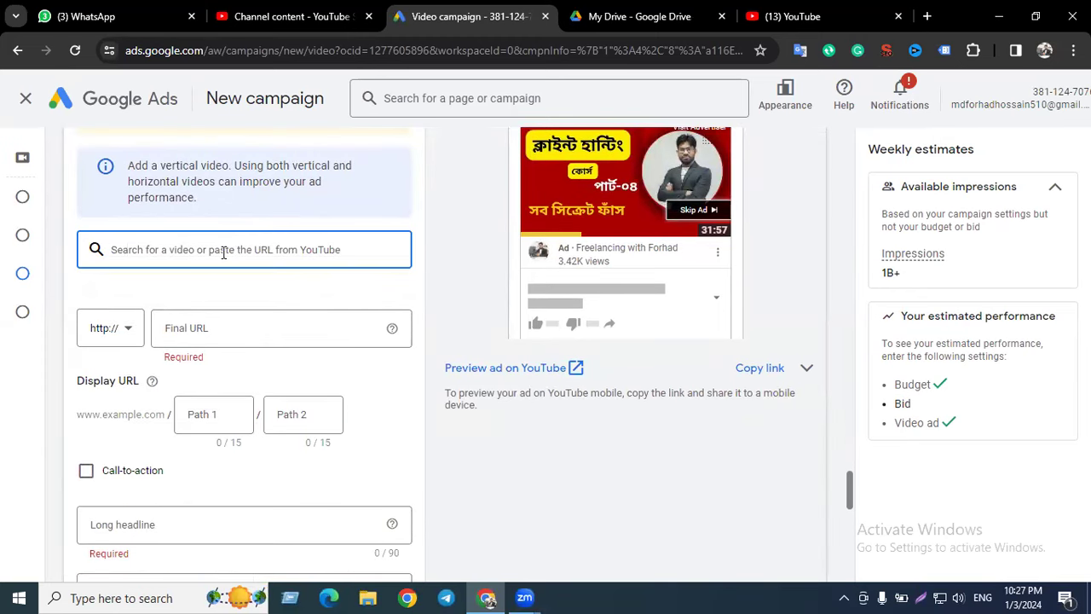
pyautogui.scroll(-1, 246, 284)
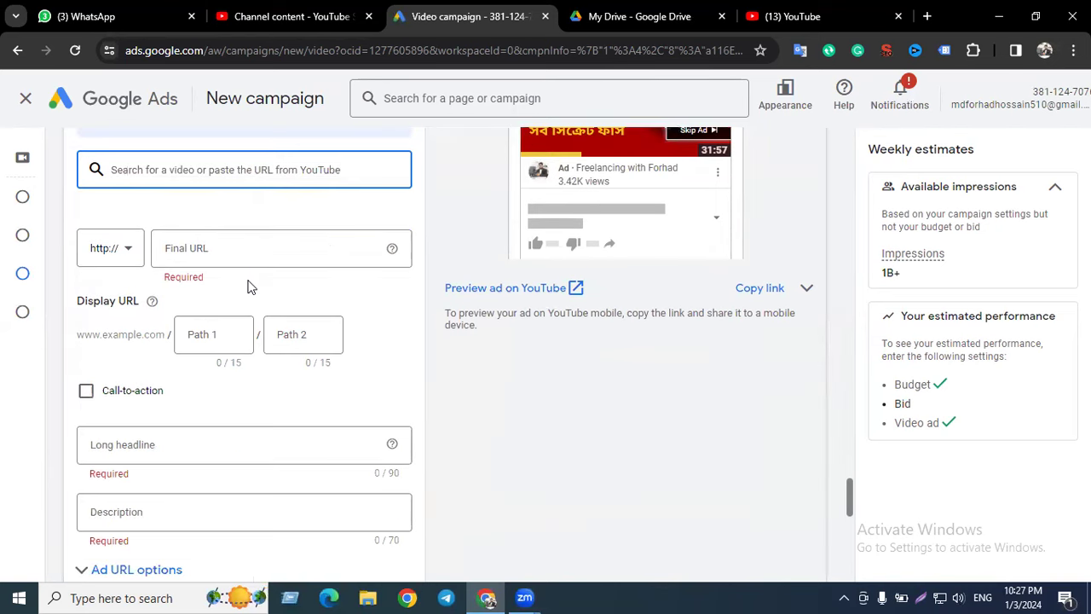
# - Open your own channel page on YouTube and copy its address for the ad's Final URL
pyautogui.click(211, 246)
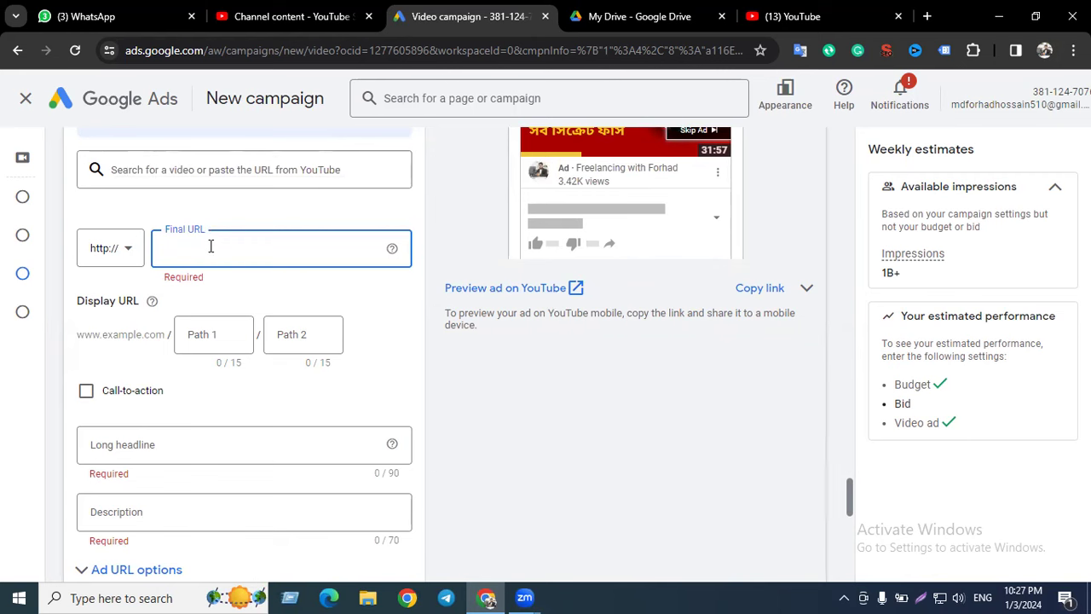
pyautogui.click(806, 16)
pyautogui.moveTo(891, 108)
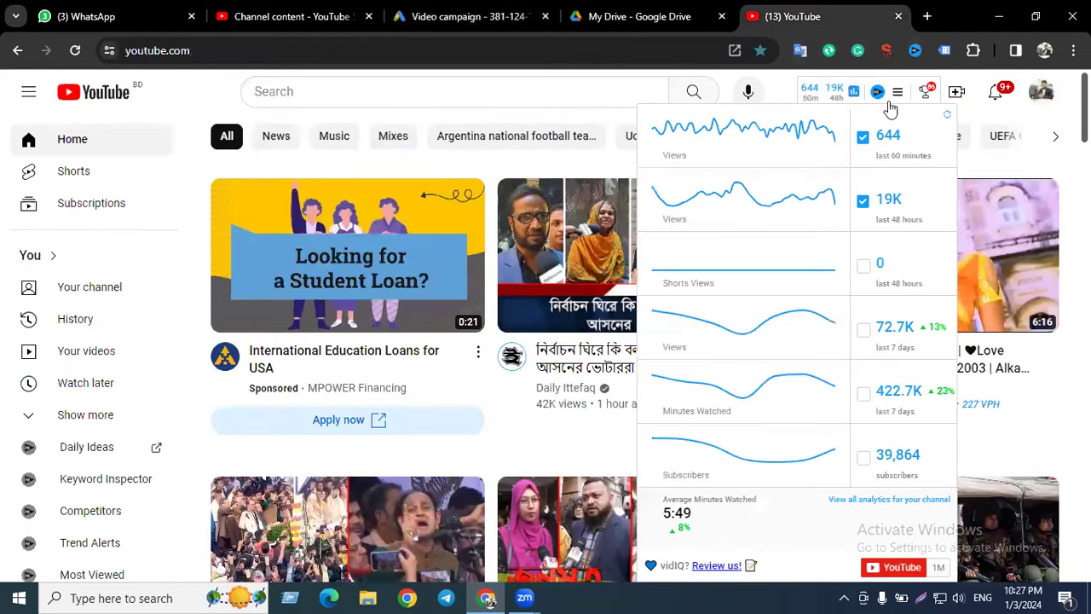
pyautogui.click(1041, 95)
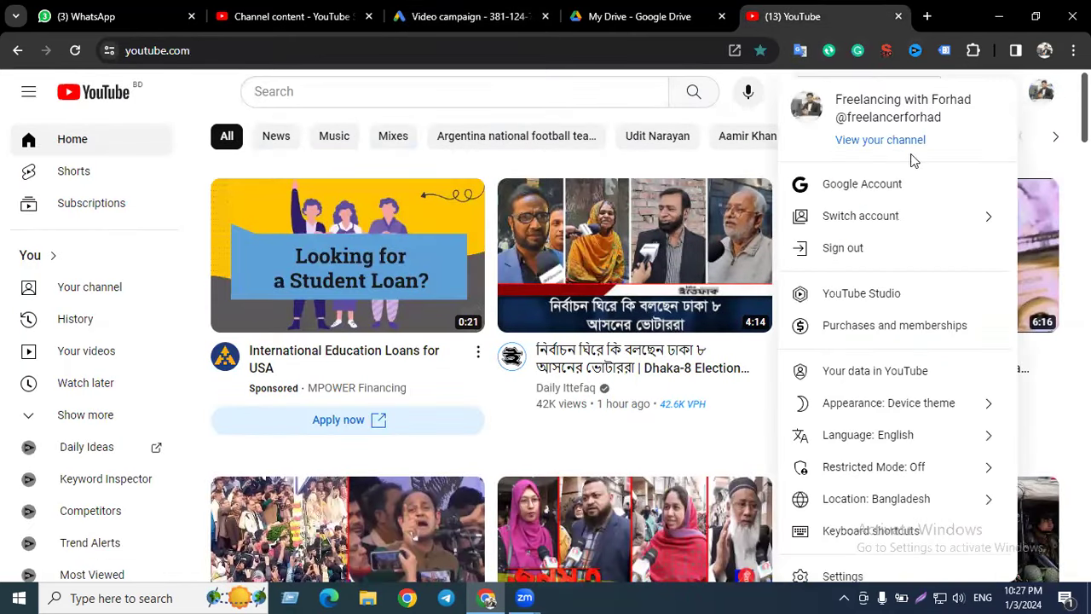
pyautogui.click(883, 143)
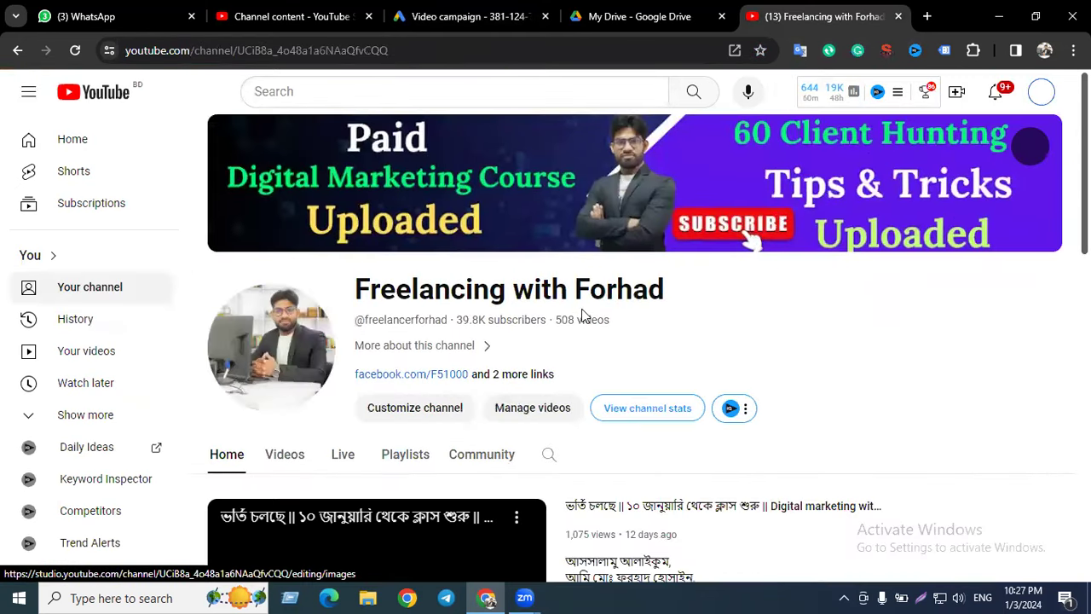
pyautogui.scroll(-3, 582, 316)
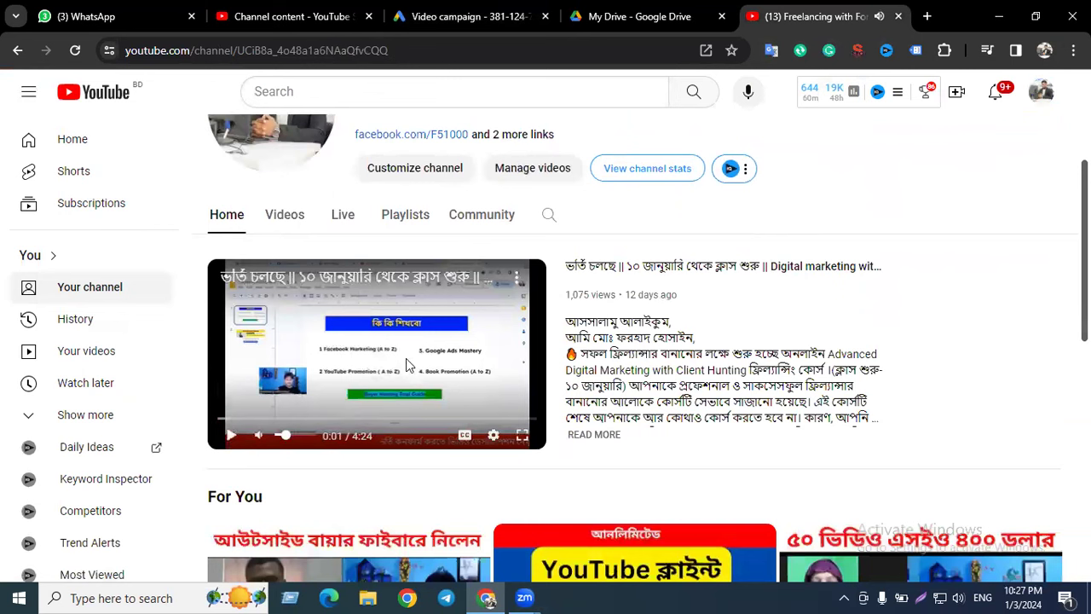
pyautogui.scroll(3, 559, 360)
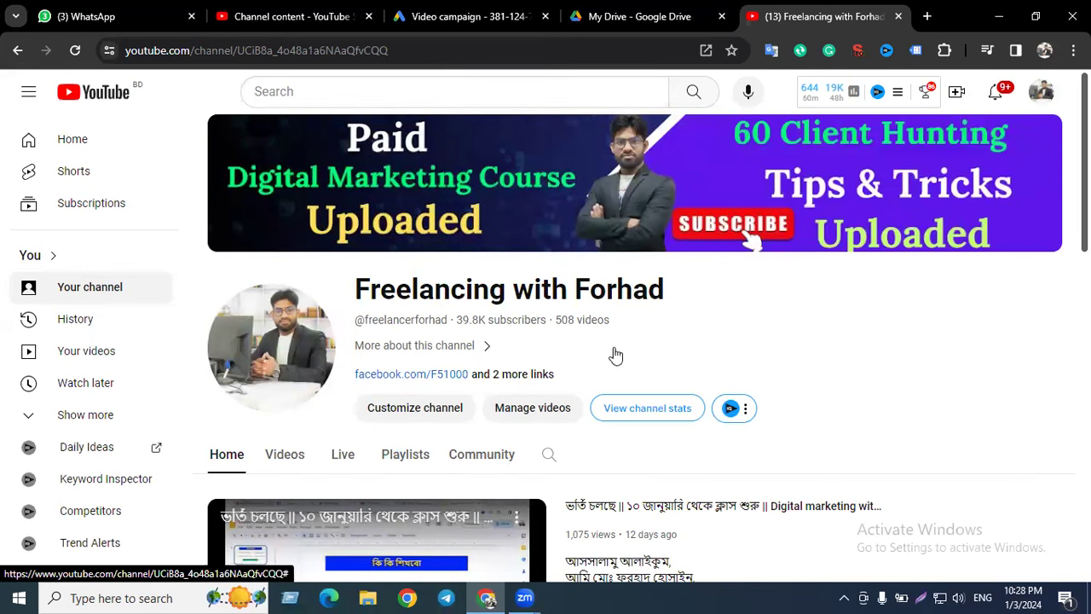
pyautogui.click(291, 56)
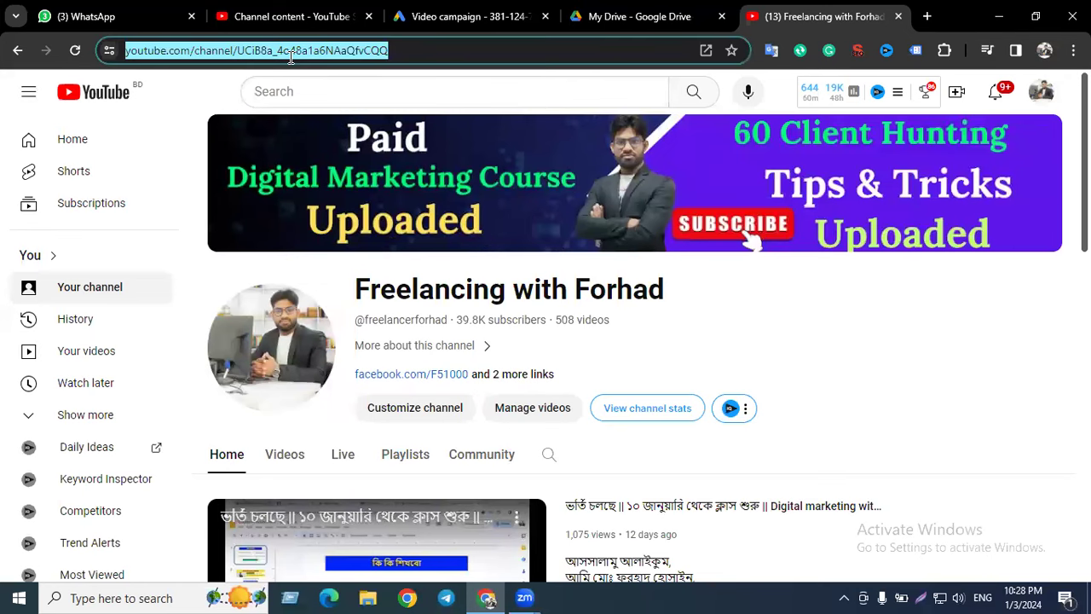
# - Return to Google Ads and paste the copied YouTube channel address as the Final URL
pyautogui.click(290, 16)
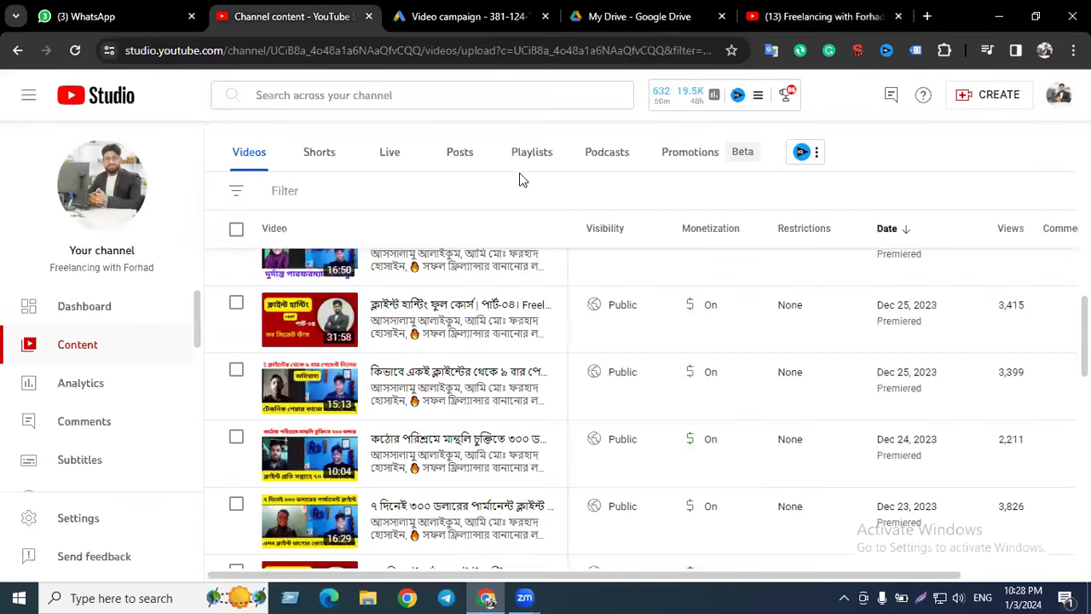
pyautogui.click(512, 16)
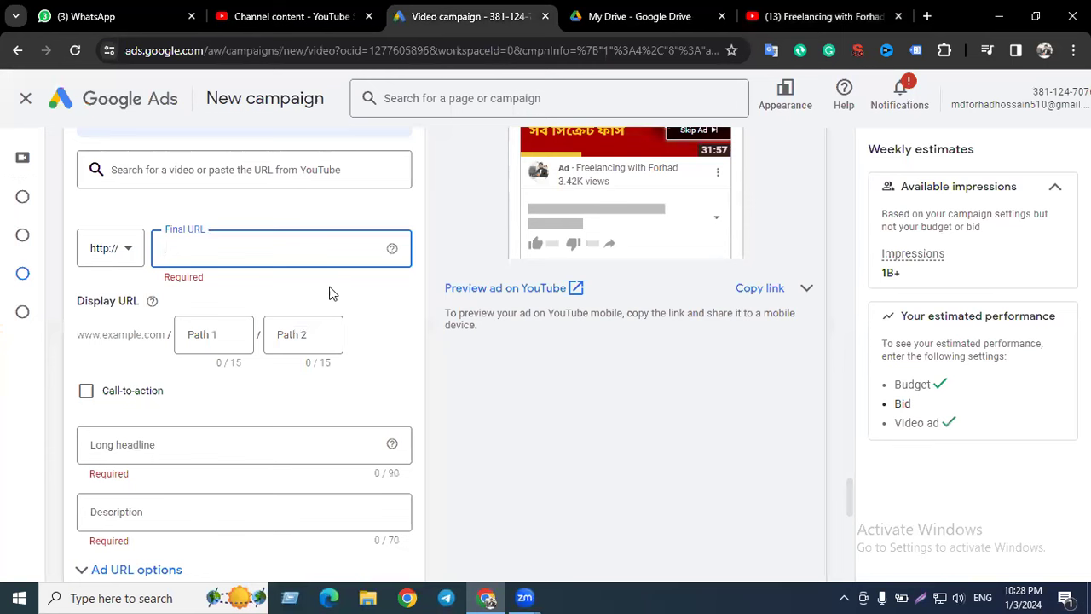
pyautogui.hotkey('ctrl', 'v')
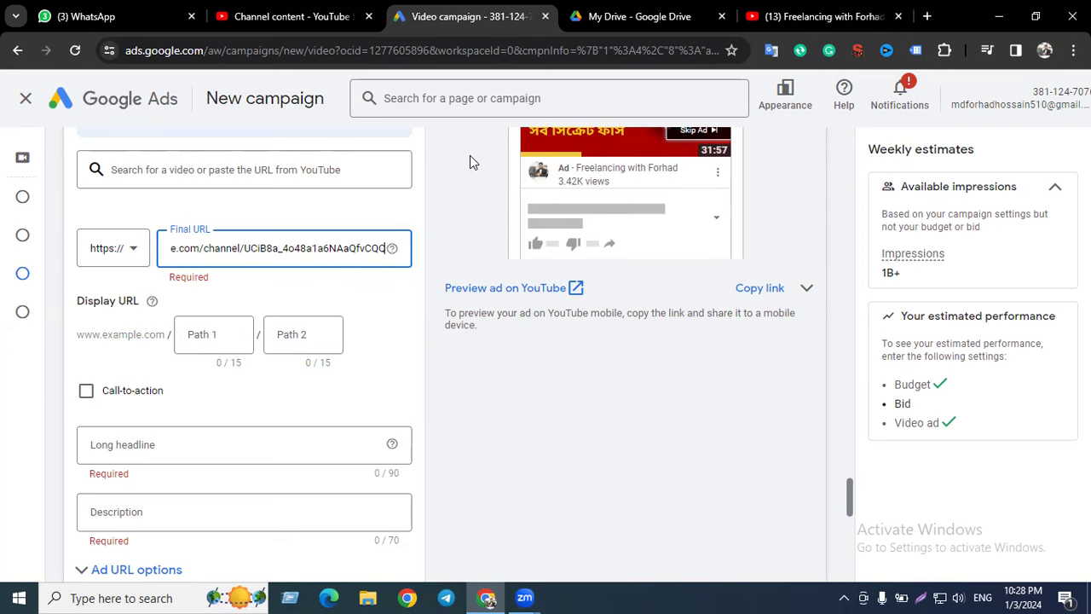
# - Open freelancingwithforhad.com in a new tab, copy its address and select the ad's existing Final URL in Google Ads for replacement
pyautogui.click(926, 16)
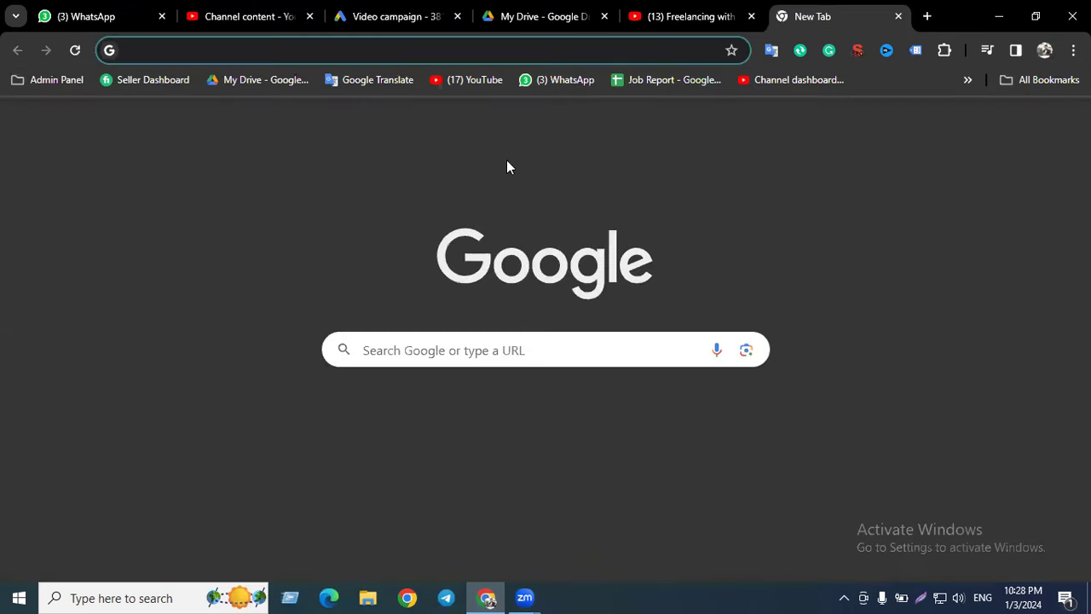
pyautogui.write('fre')
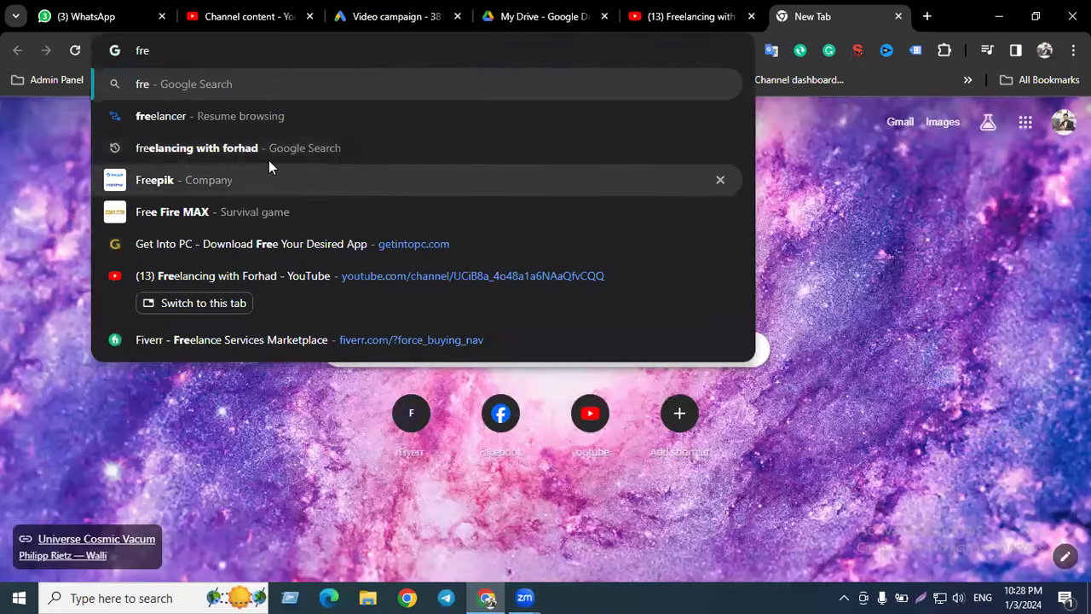
pyautogui.click(260, 140)
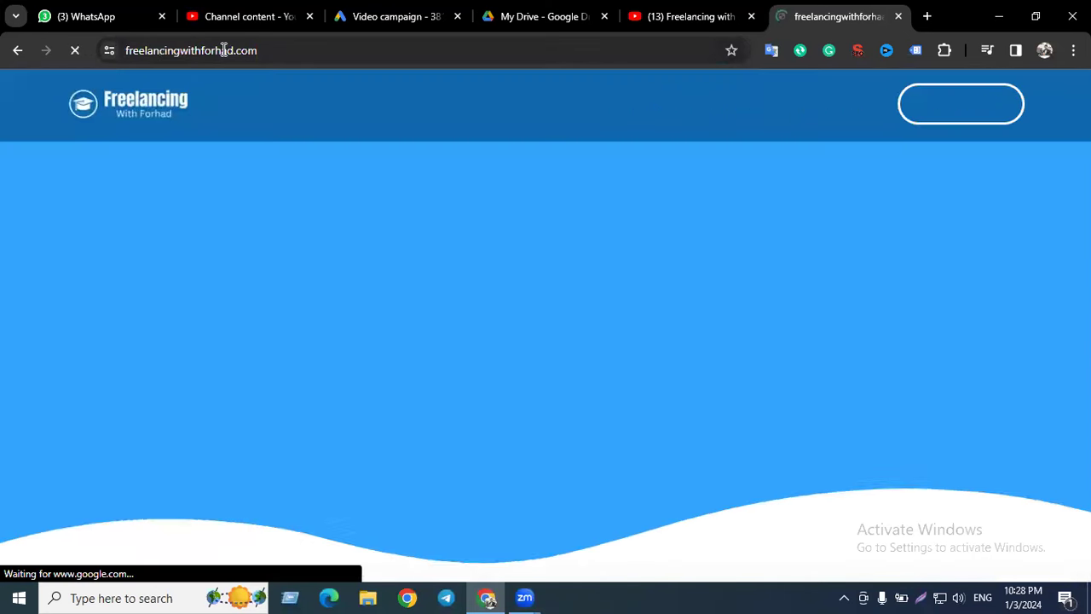
pyautogui.click(223, 51)
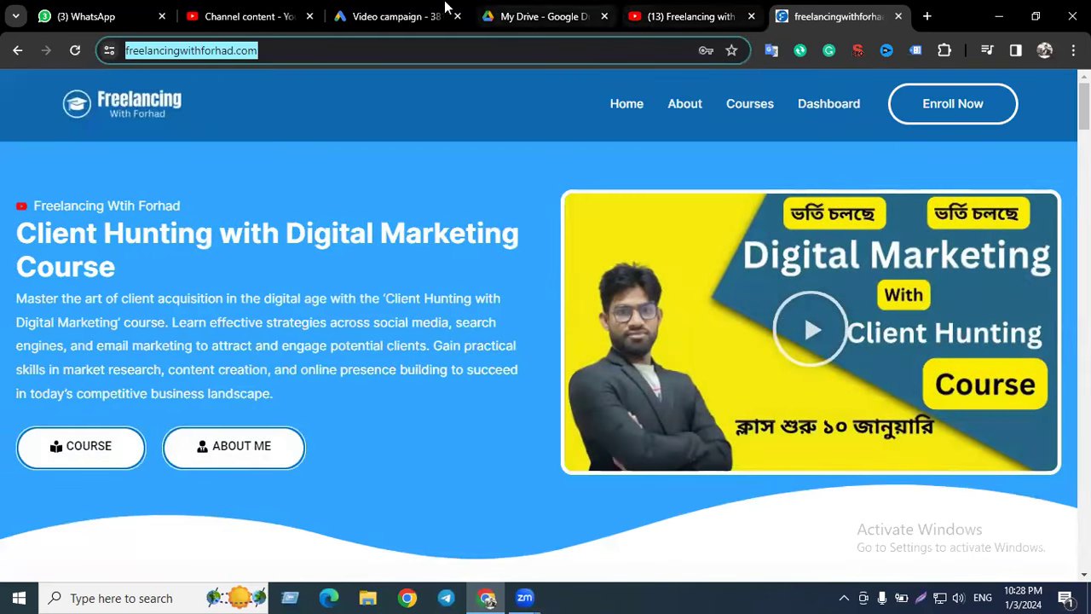
pyautogui.click(414, 12)
pyautogui.tripleClick(284, 249)
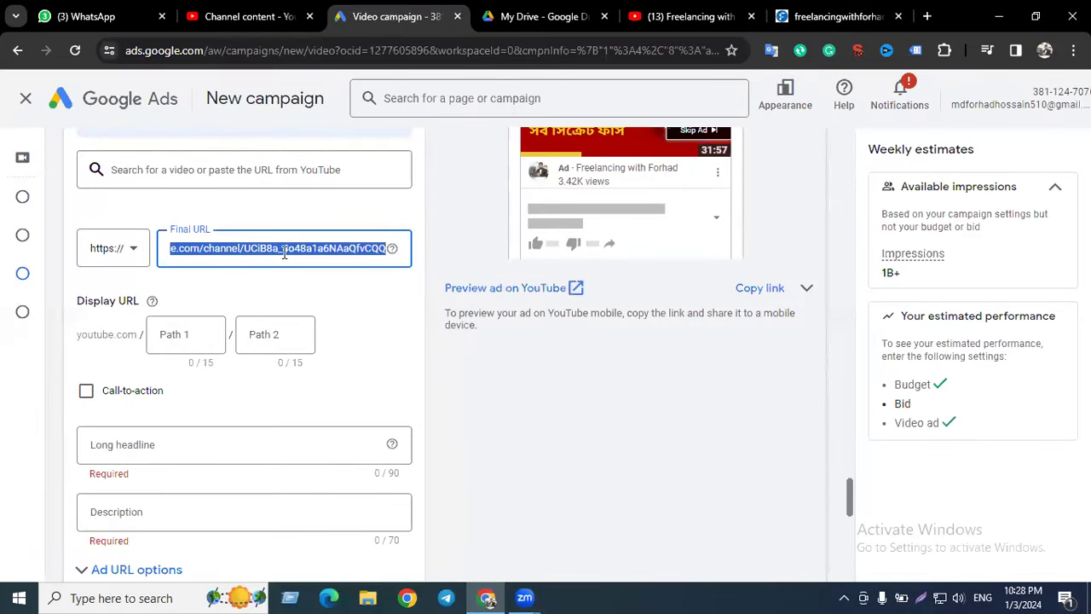
# - Replace the video ad's final URL with the website address freelancingwithforhad.com/
pyautogui.press('BackSpace')
pyautogui.hotkey('ctrl', 'v')
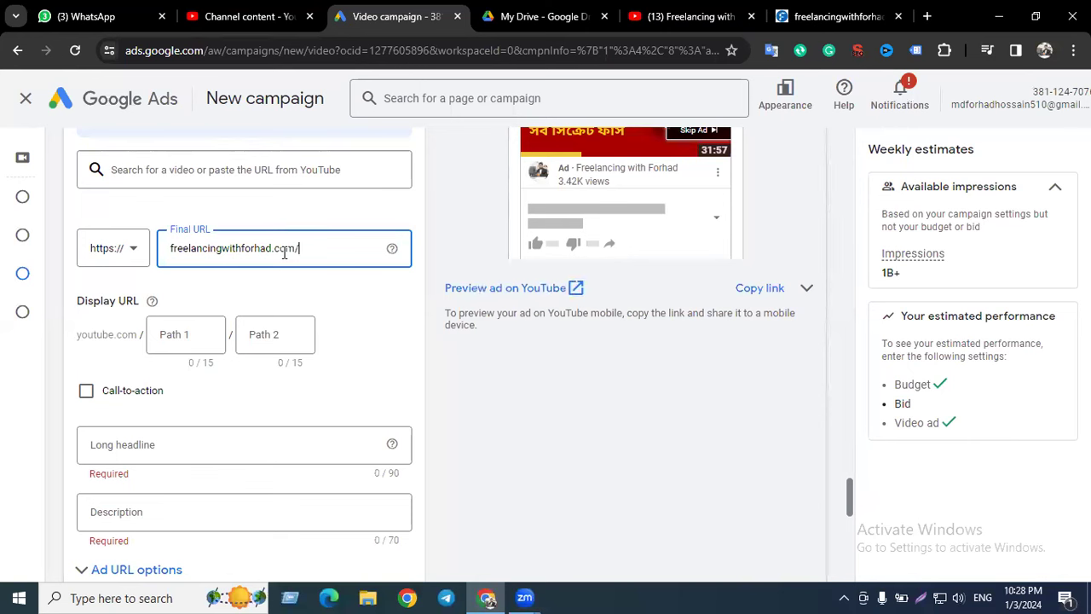
pyautogui.click(312, 299)
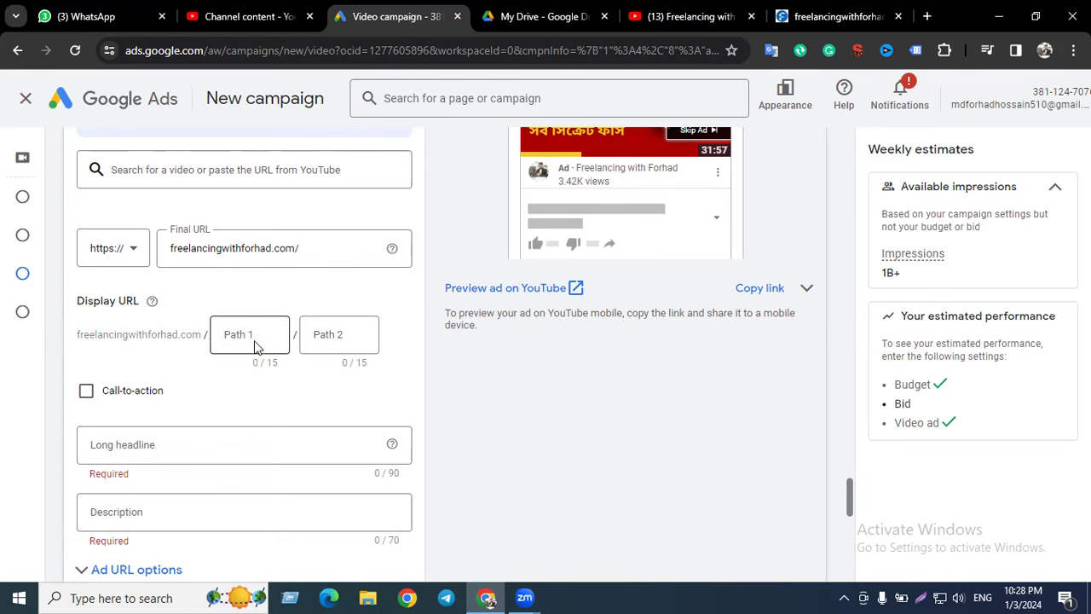
# - Fill in the display URL paths with Client as the first path and Hunting as the second
pyautogui.click(251, 333)
pyautogui.scroll(2, 252, 321)
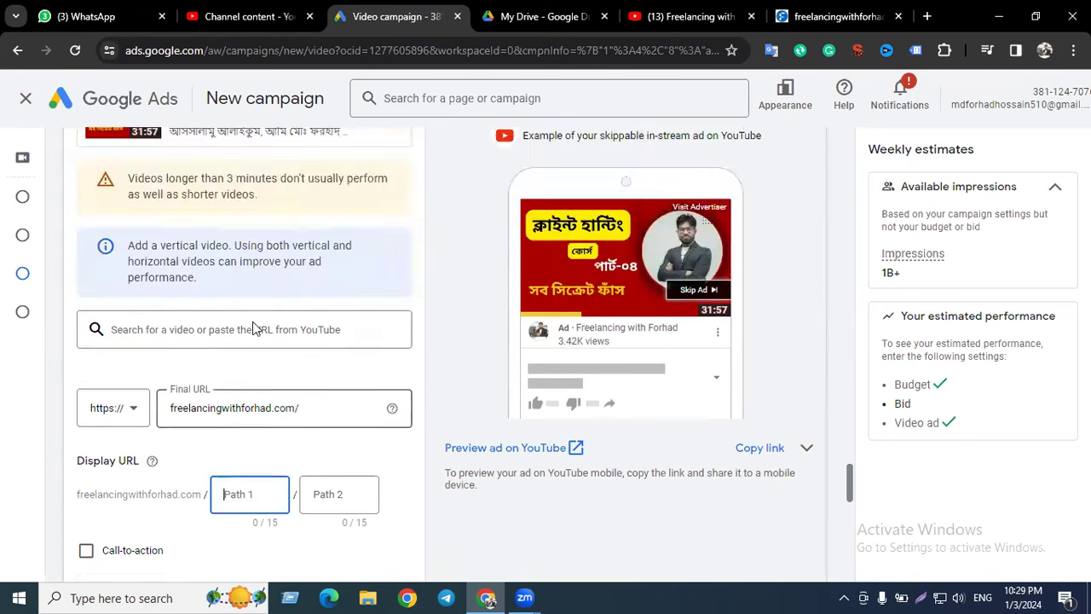
pyautogui.scroll(-1, 414, 284)
pyautogui.scroll(-3, 433, 281)
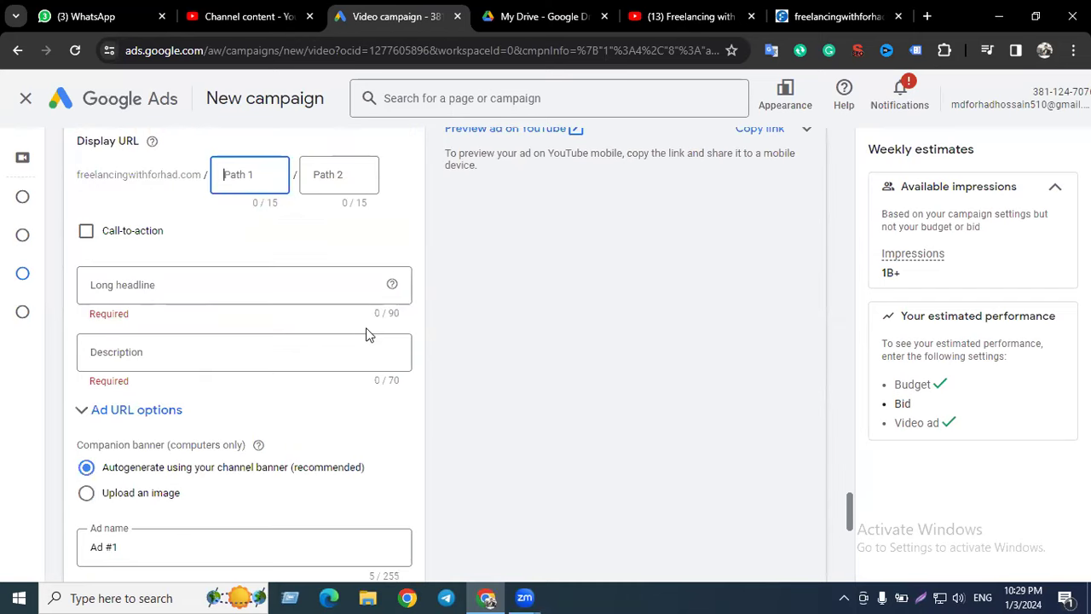
pyautogui.scroll(2, 341, 315)
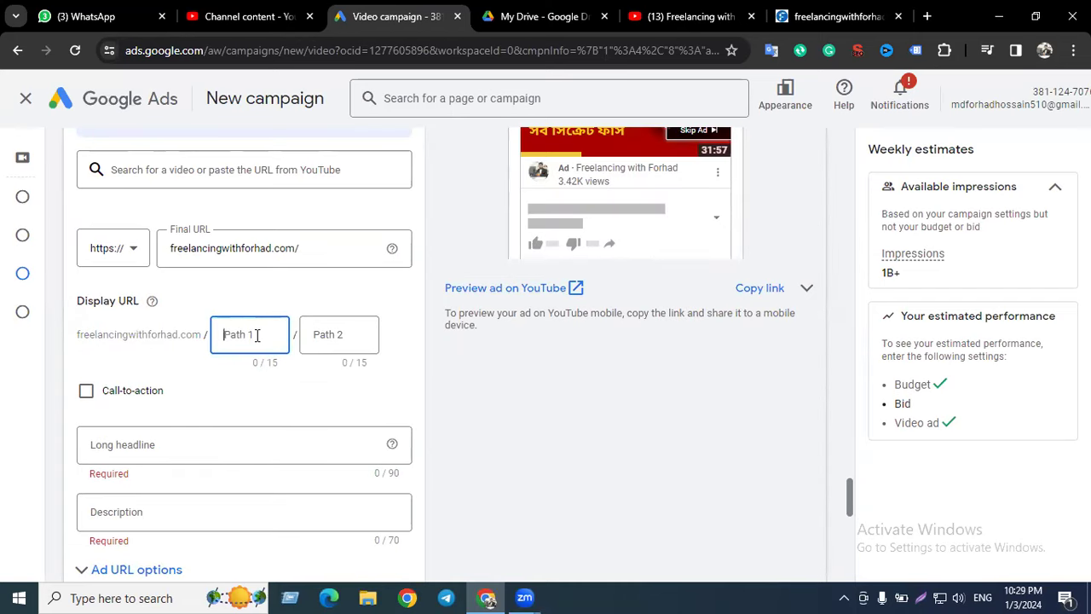
pyautogui.write('Click')
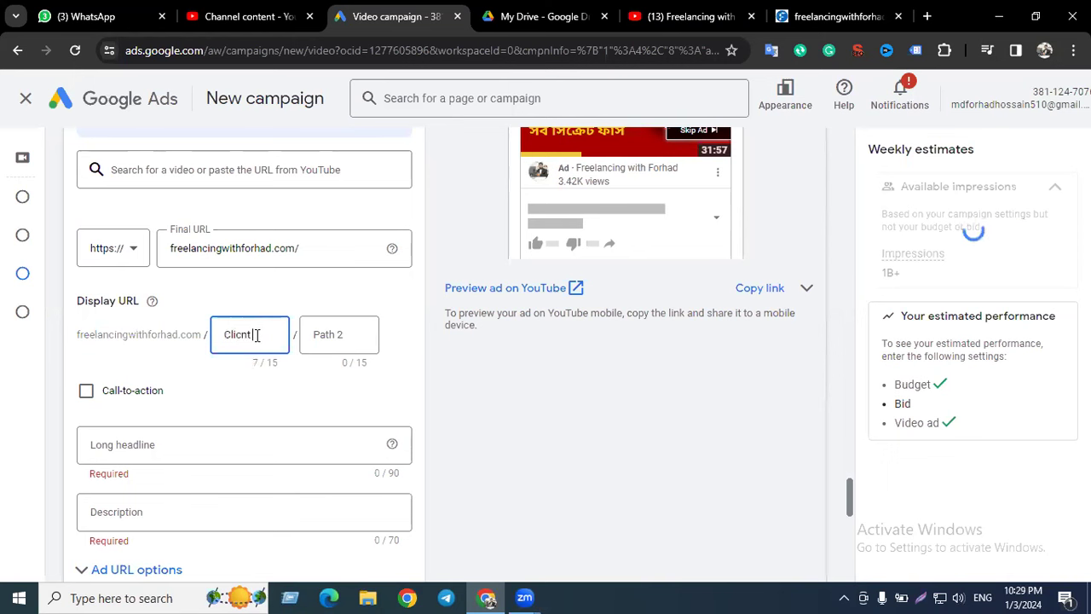
pyautogui.write('me')
pyautogui.rightClick(246, 335)
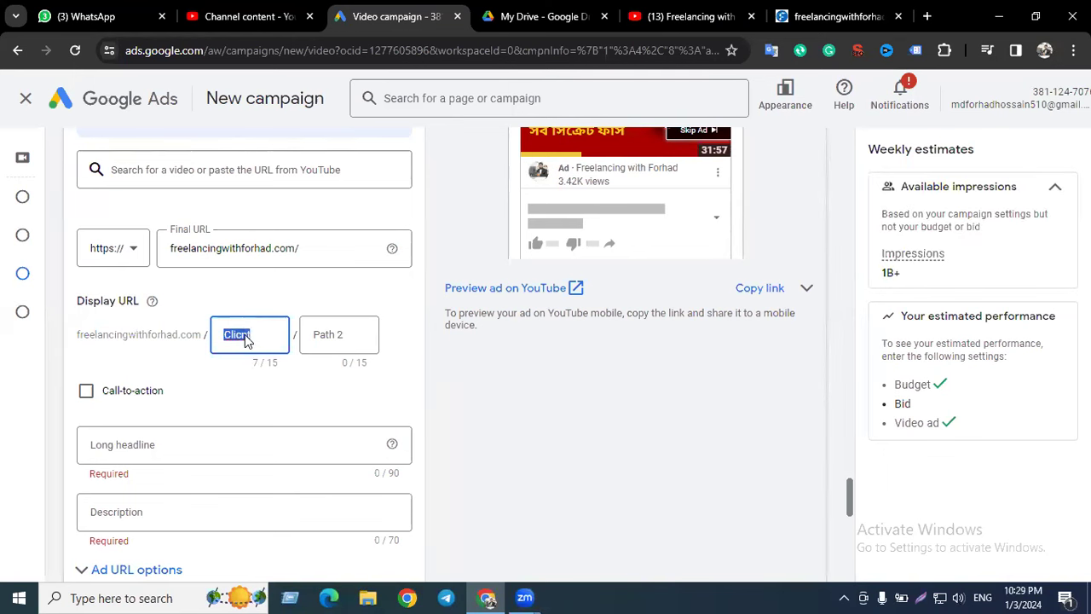
pyautogui.click(300, 81)
pyautogui.click(327, 334)
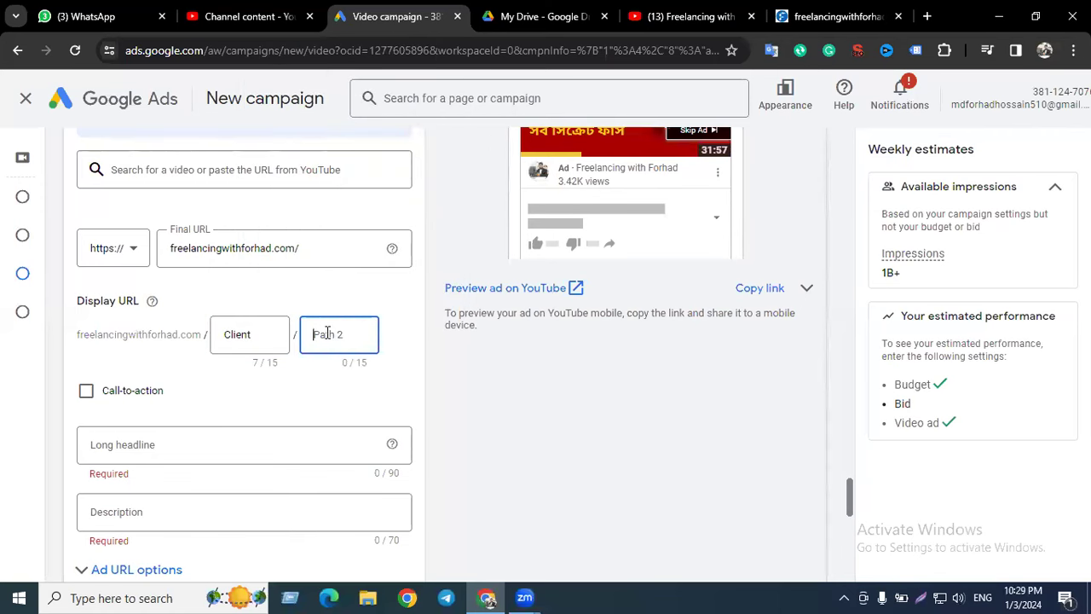
pyautogui.write('Hunting')
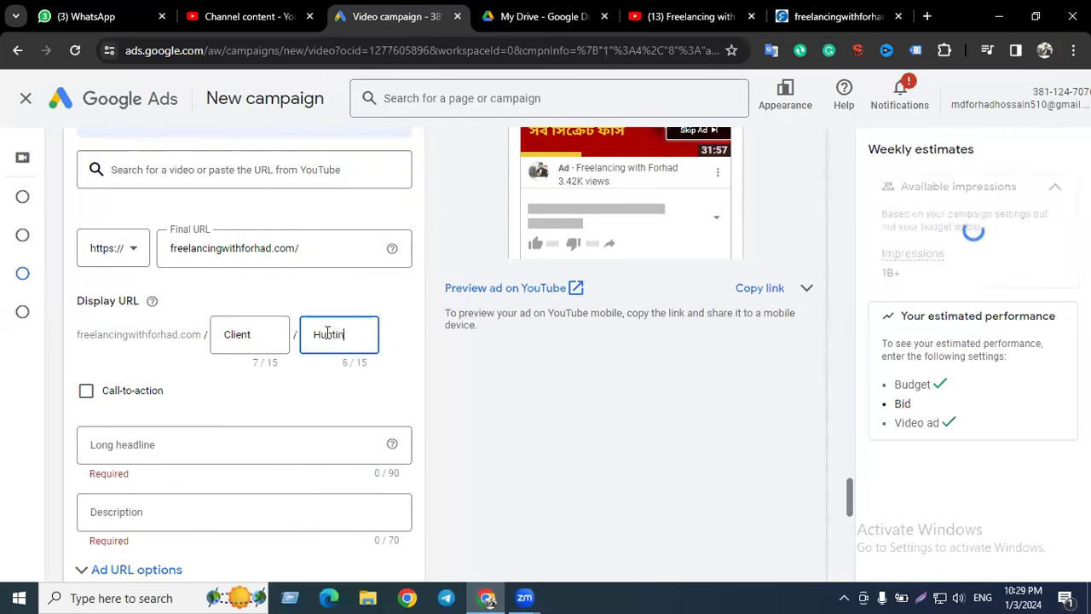
pyautogui.click(347, 388)
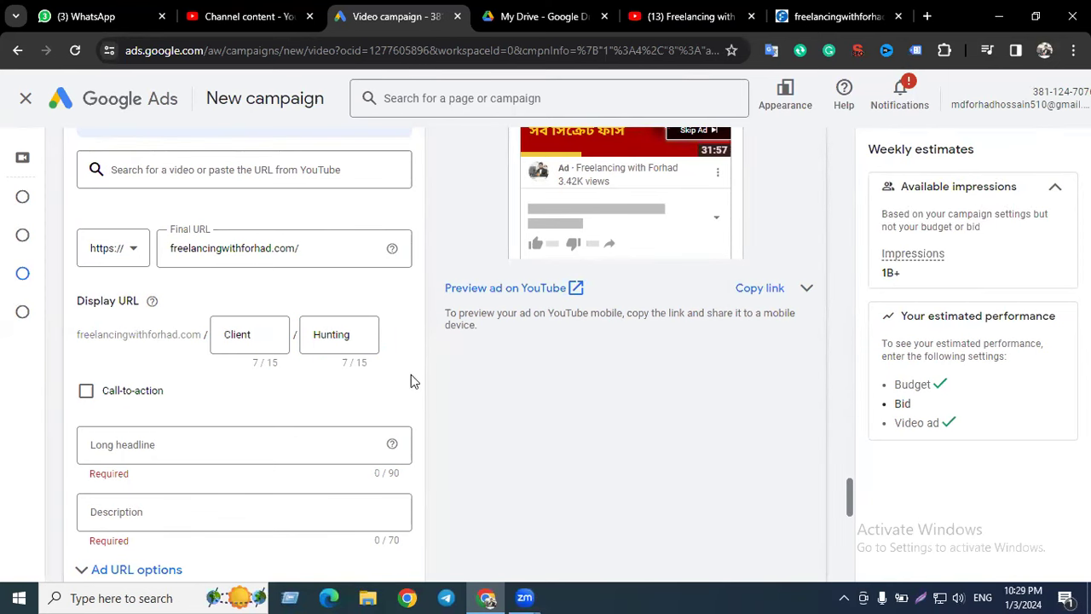
# - Enable the call-to-action for the video ad and choose Watch now as its text
pyautogui.scroll(-2, 372, 363)
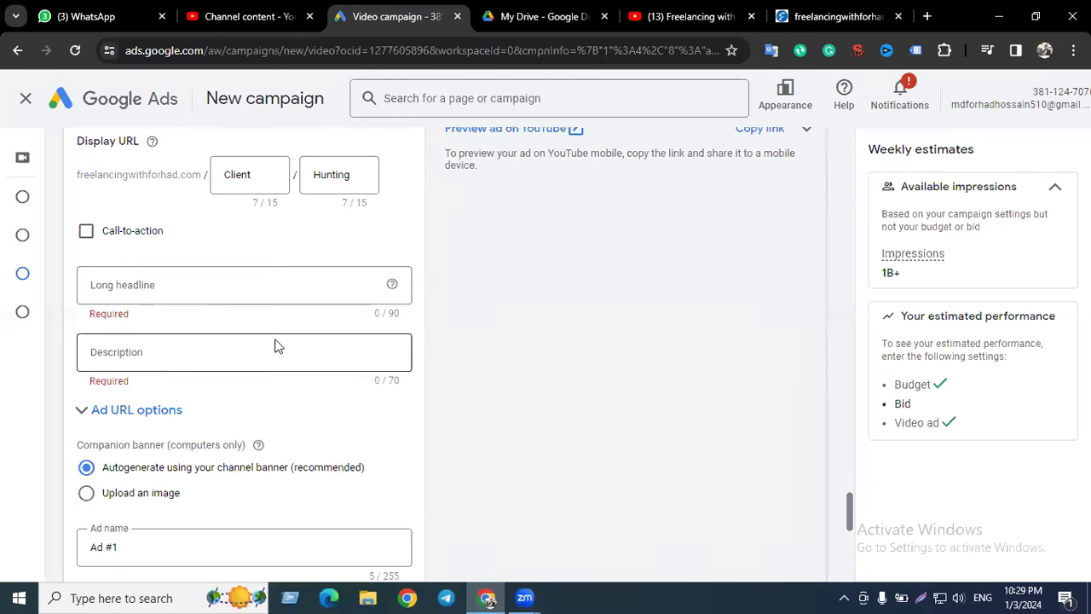
pyautogui.click(88, 237)
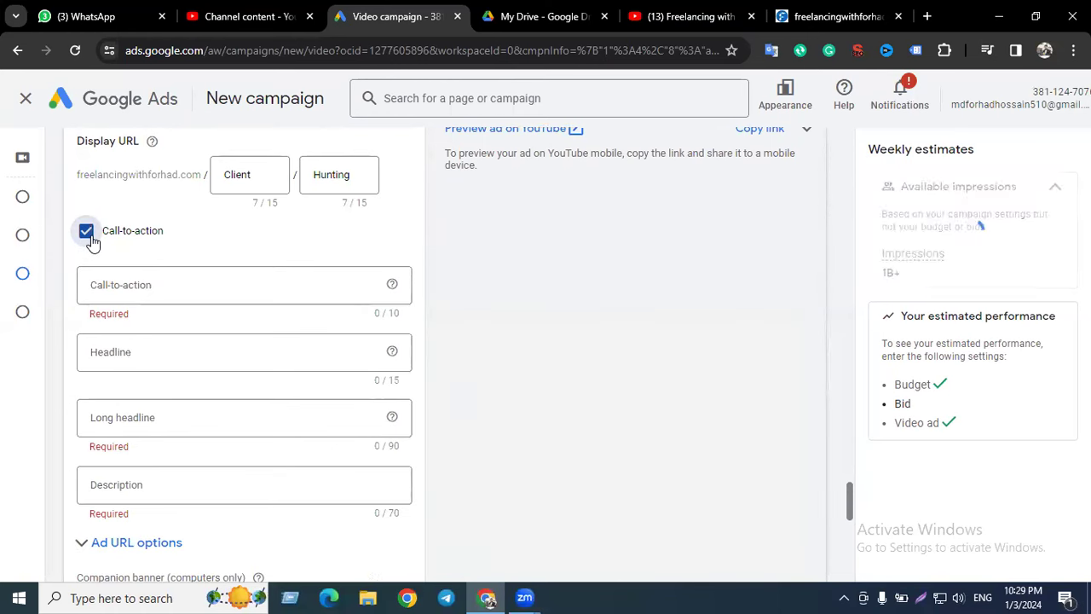
pyautogui.click(170, 295)
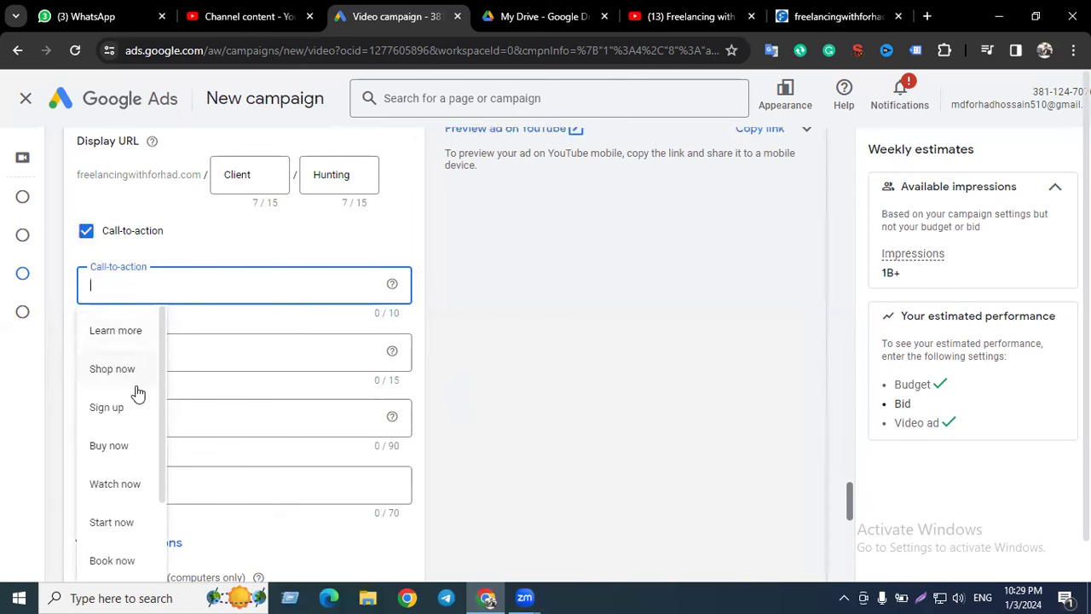
pyautogui.click(126, 483)
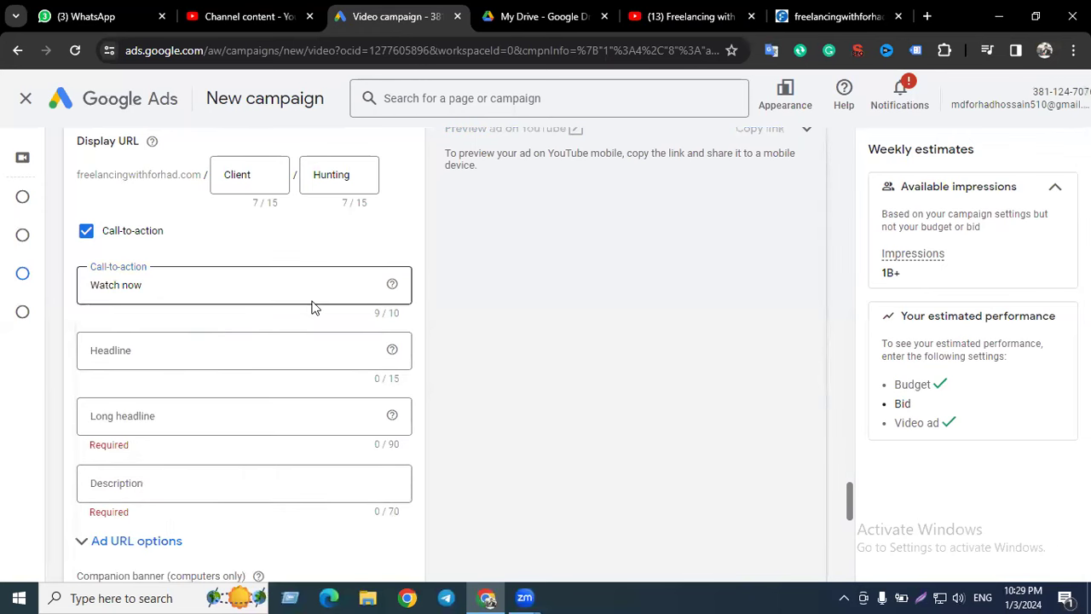
# - Check the call-to-action in the ad preview and view the YouTube channel page before returning to the campaign form
pyautogui.scroll(3, 584, 281)
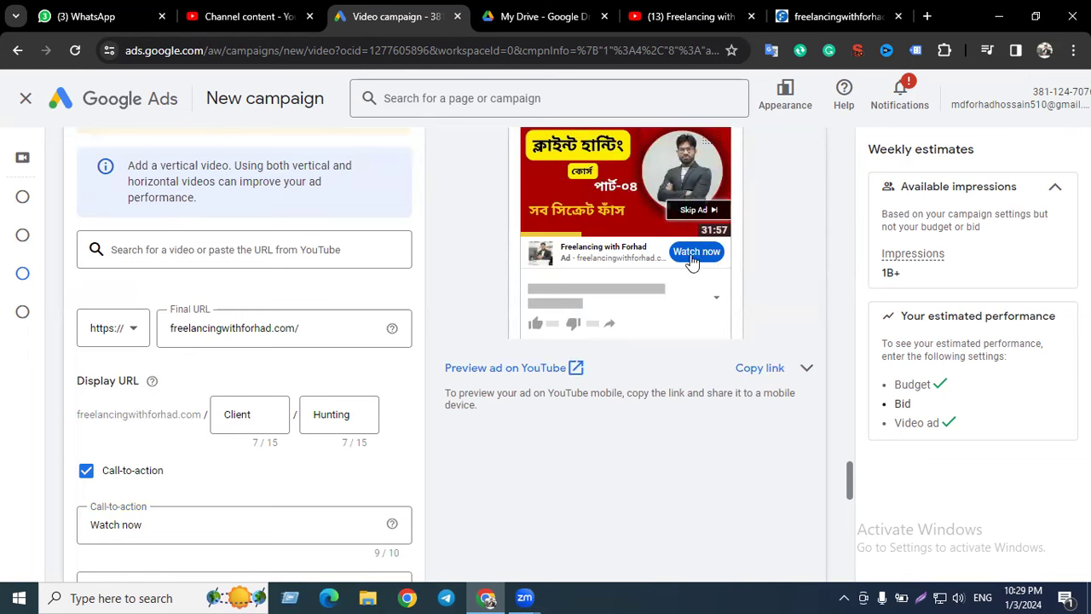
pyautogui.click(691, 16)
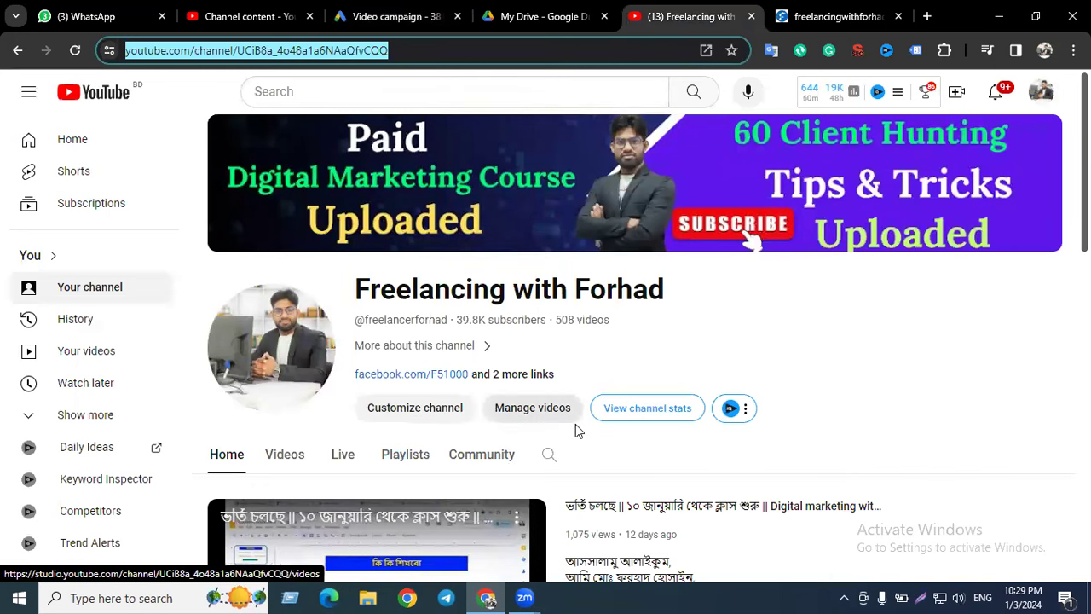
pyautogui.click(381, 8)
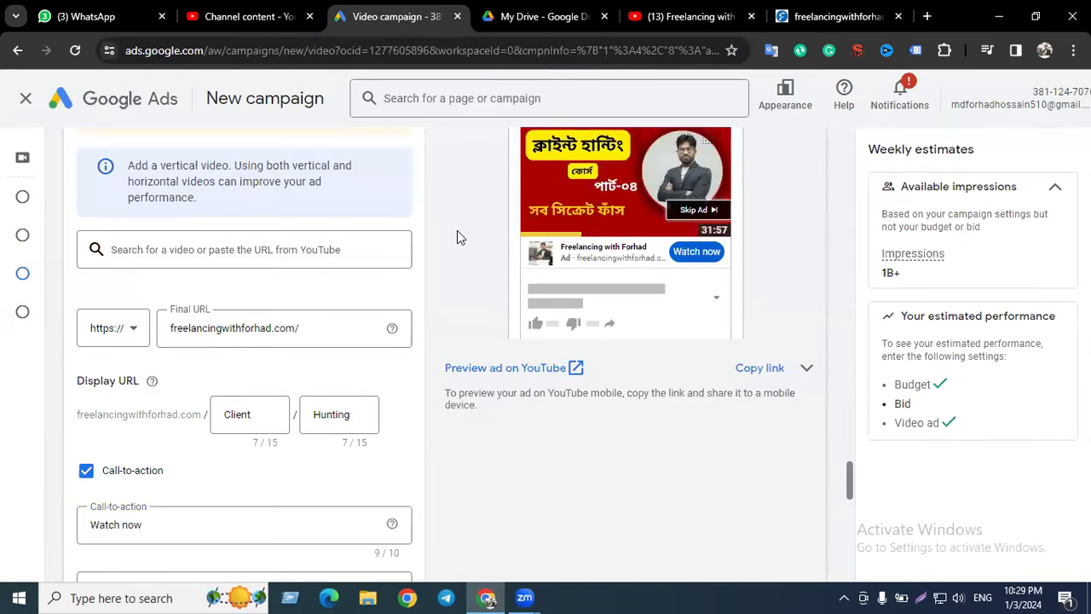
pyautogui.scroll(-2, 375, 307)
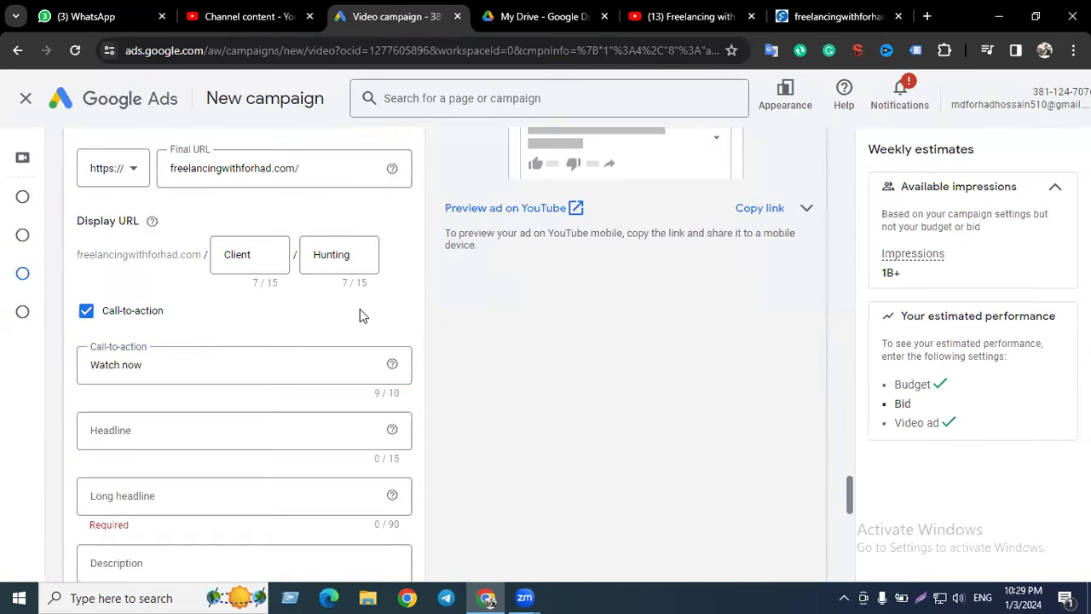
# - Clear the Watch now text from the video ad's call-to-action
pyautogui.click(287, 360)
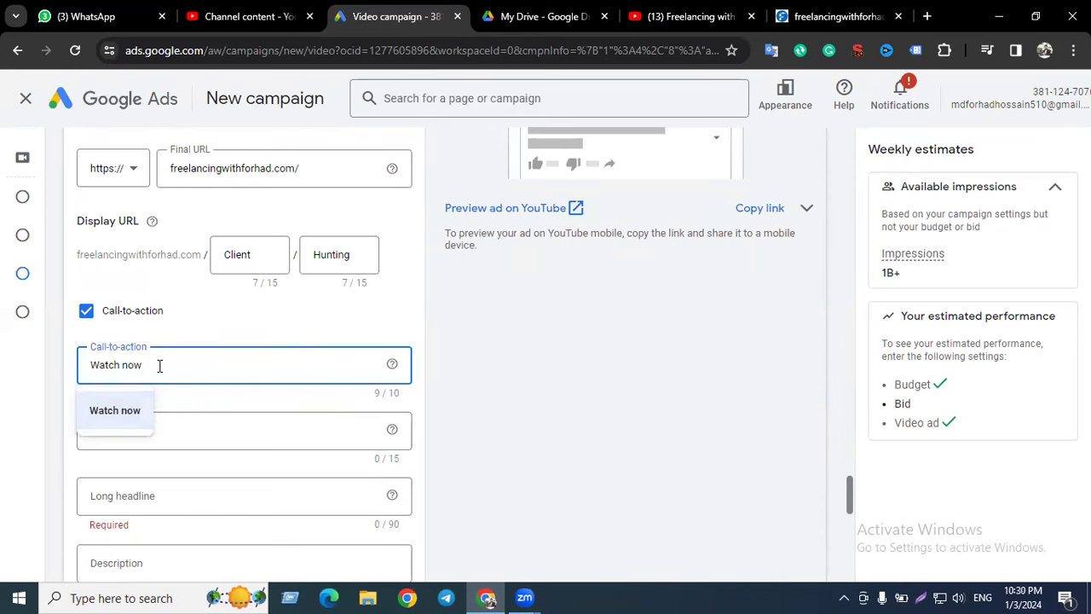
pyautogui.press('BackSpace')
pyautogui.press('BackSpace')
pyautogui.press('BackSpace')
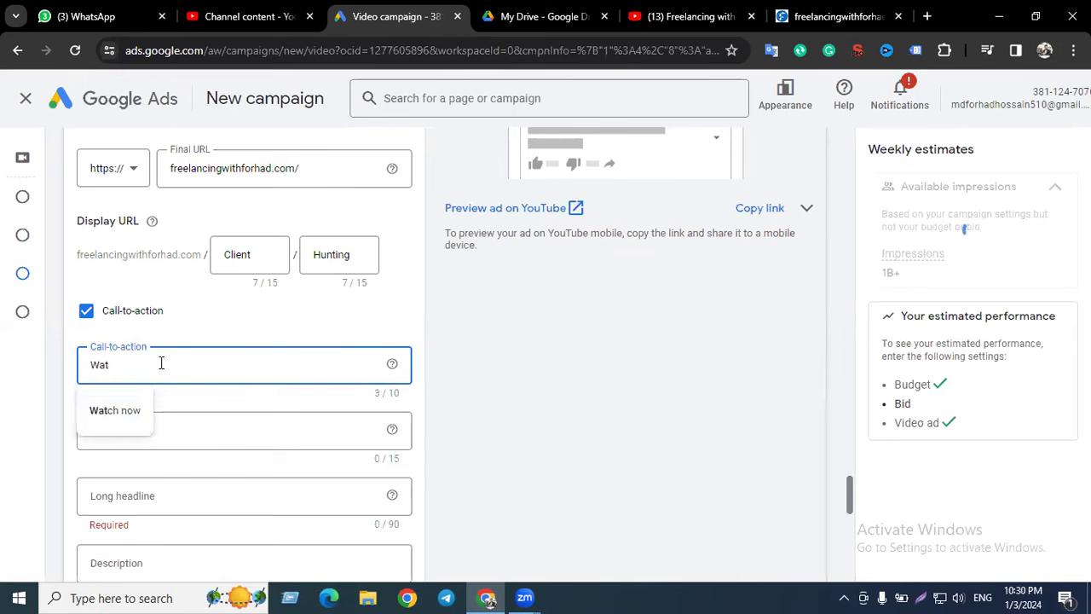
pyautogui.press('BackSpace')
pyautogui.press('BackSpace')
pyautogui.press('BackSpace')
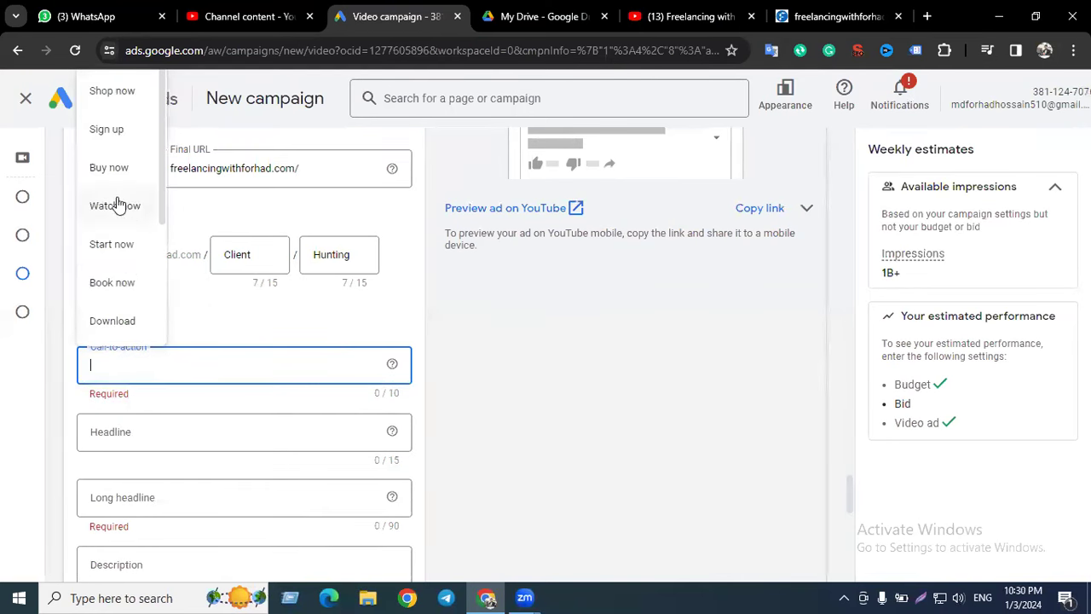
# - Examine the full range of suggested call-to-action texts for the video ad
pyautogui.scroll(-2, 122, 258)
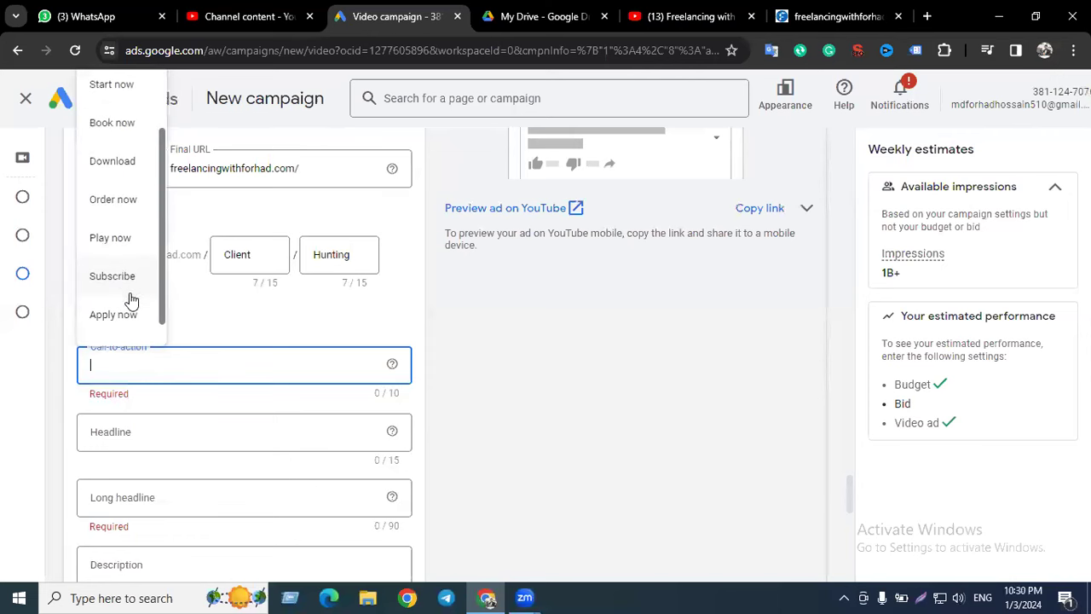
pyautogui.scroll(-1, 132, 226)
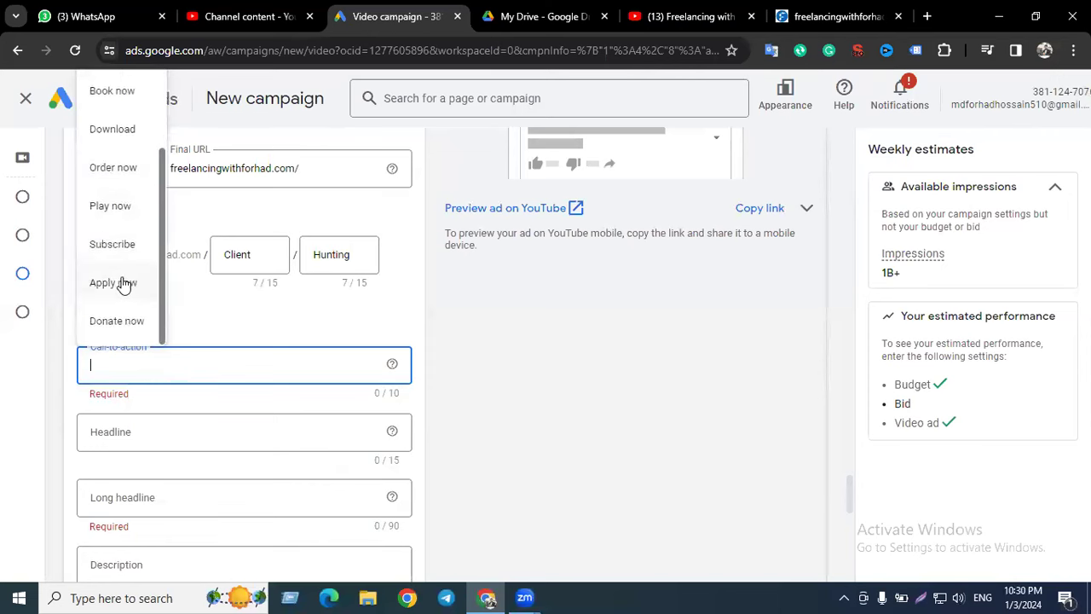
pyautogui.scroll(3, 121, 284)
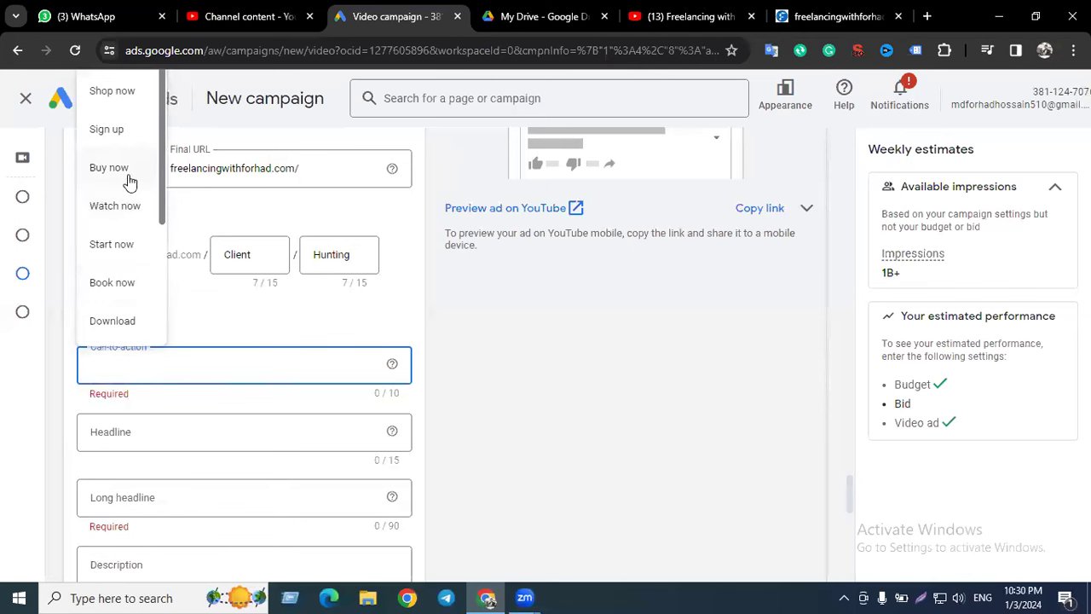
pyautogui.click(179, 320)
pyautogui.click(161, 363)
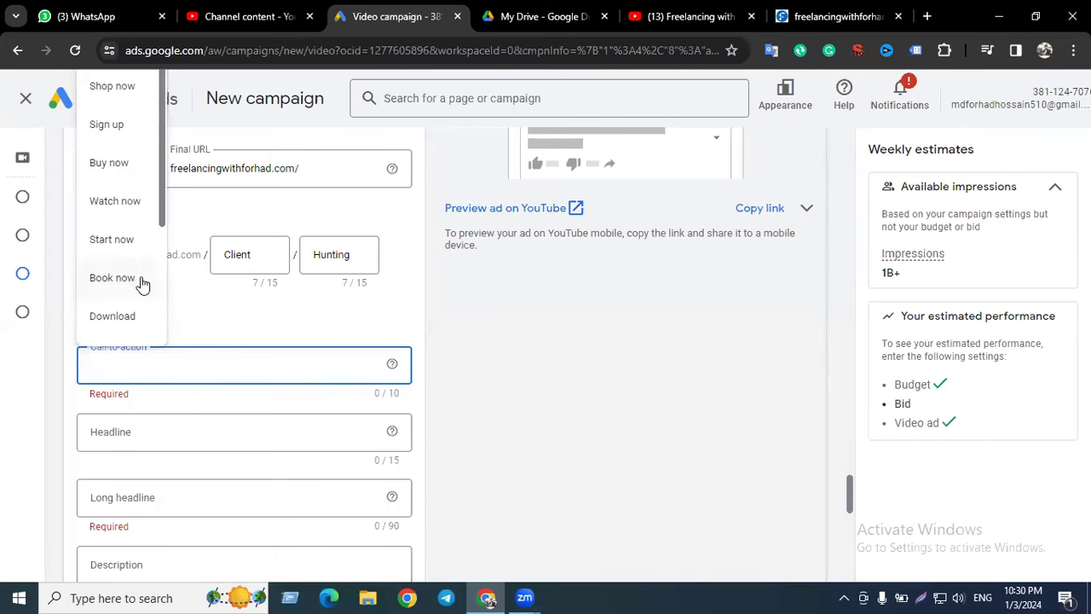
pyautogui.scroll(-3, 138, 283)
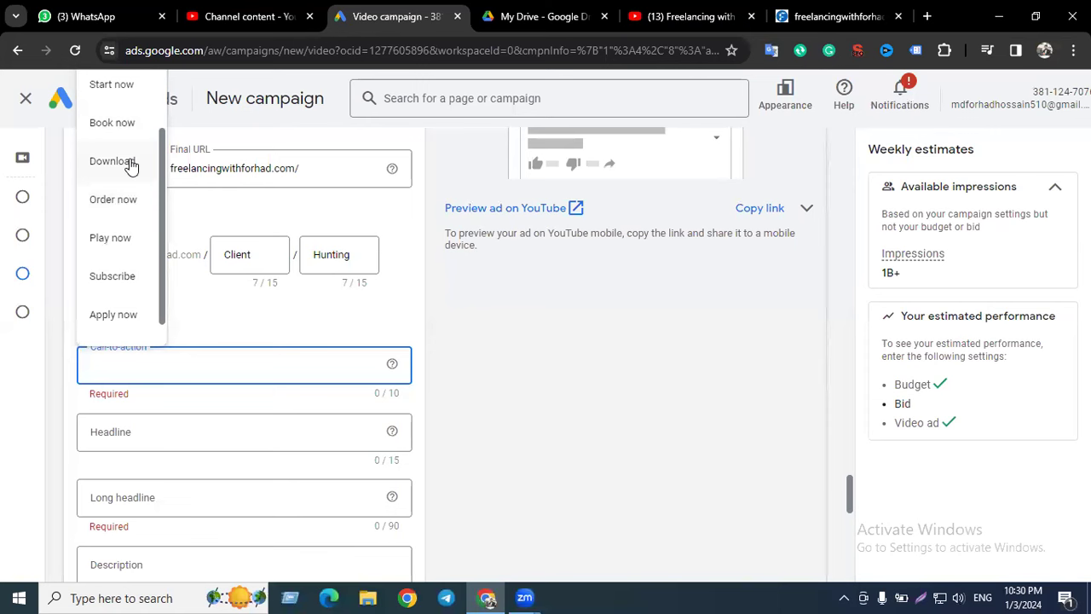
pyautogui.scroll(-1, 132, 171)
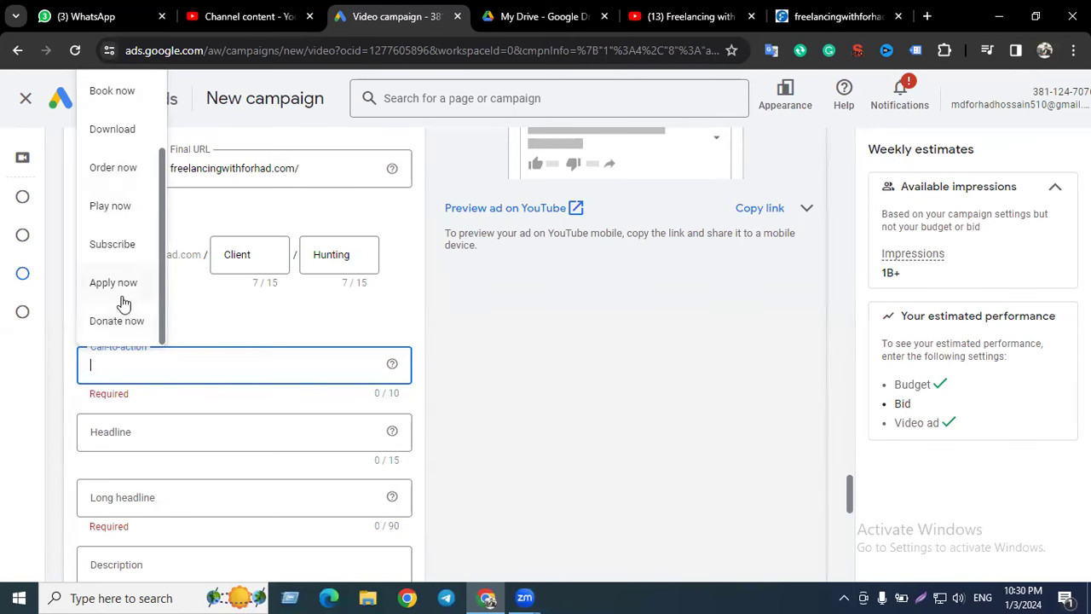
pyautogui.scroll(3, 124, 300)
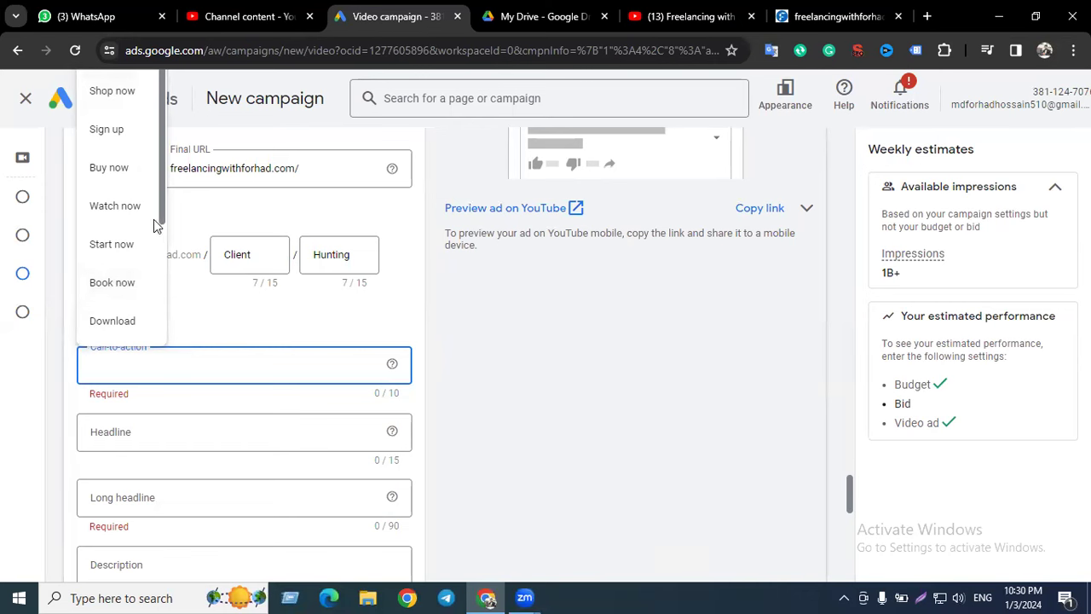
pyautogui.scroll(-1, 123, 253)
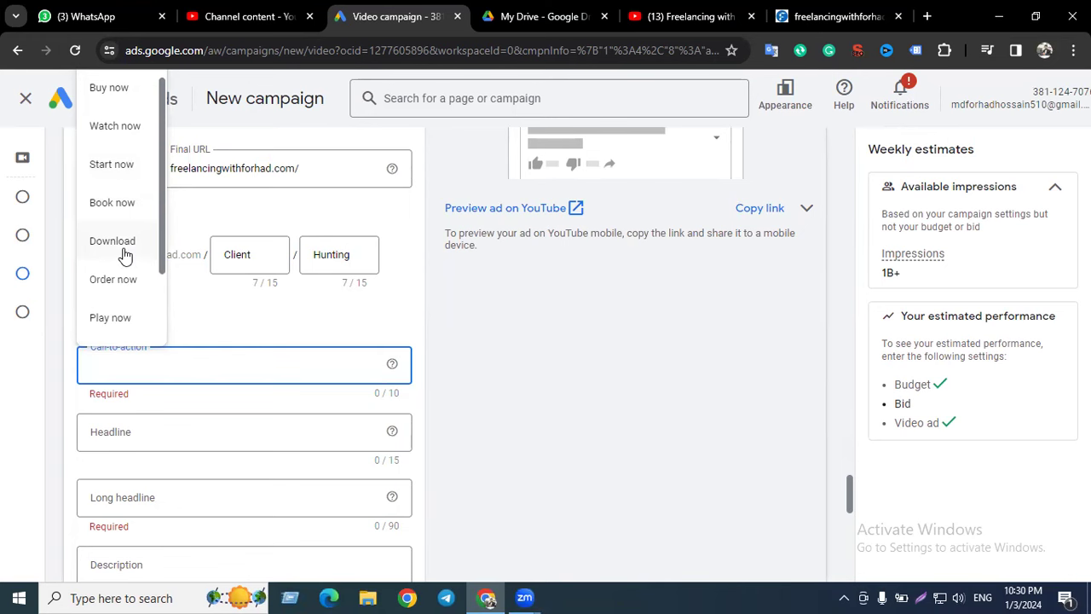
pyautogui.scroll(-1, 124, 253)
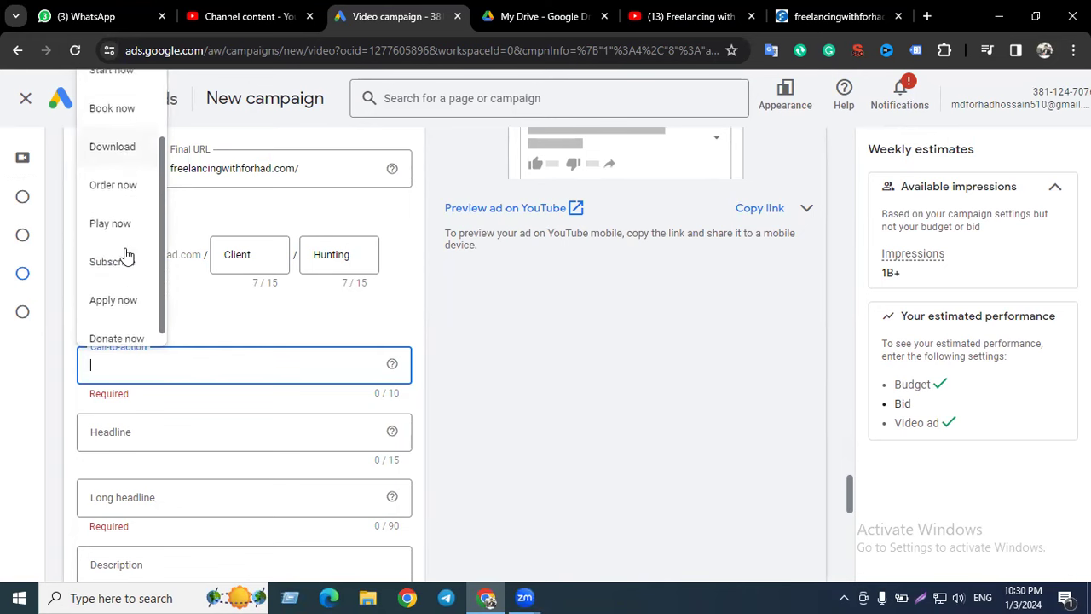
pyautogui.click(190, 201)
# - Set the video ad's call-to-action text to the suggested Learn more
pyautogui.scroll(4, 196, 204)
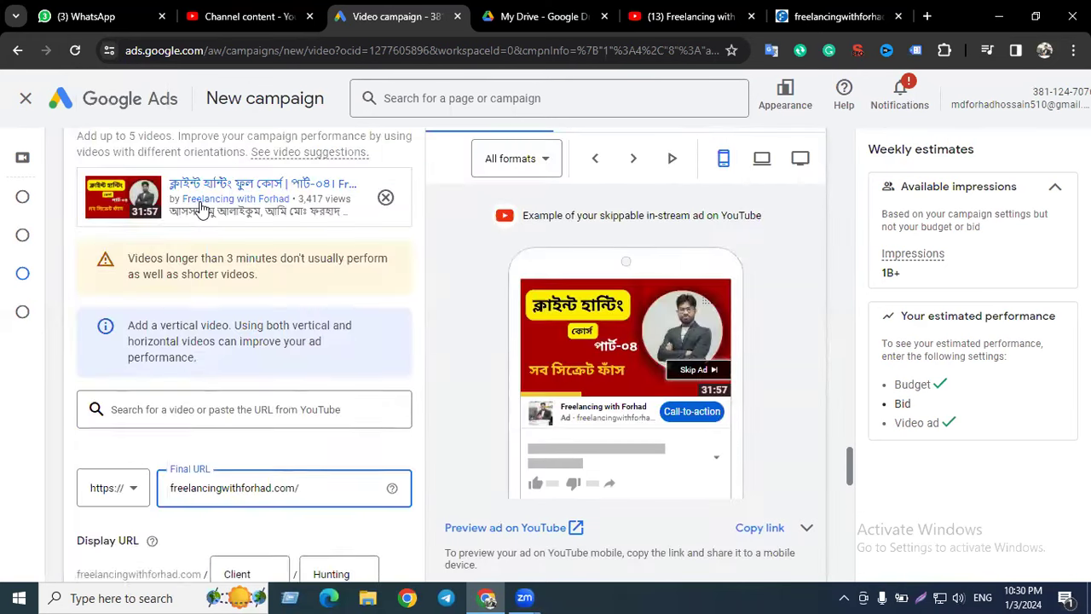
pyautogui.scroll(3, 239, 226)
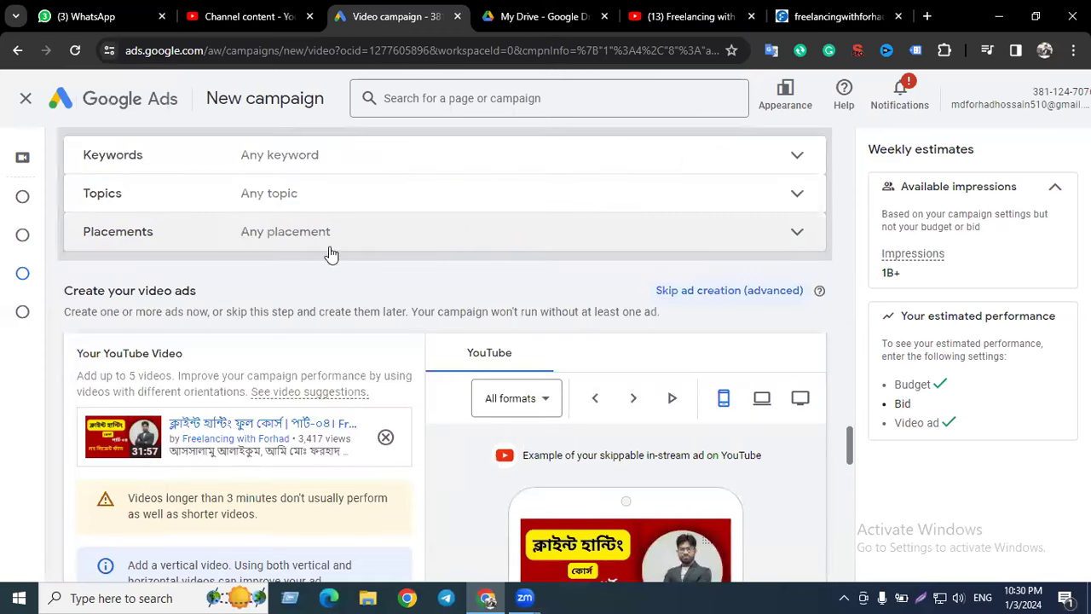
pyautogui.scroll(-6, 350, 259)
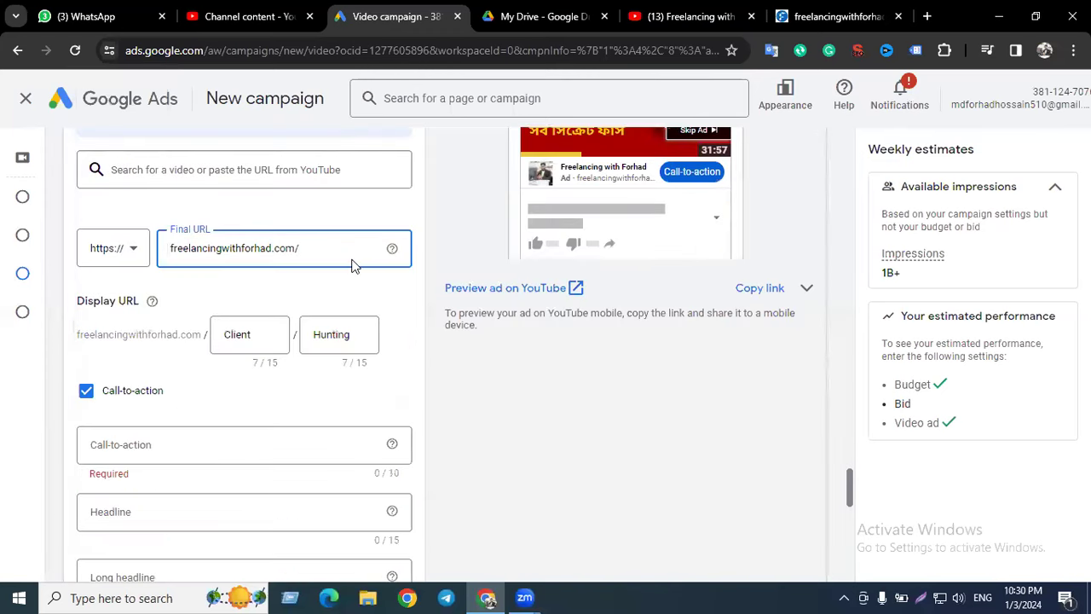
pyautogui.scroll(-2, 341, 269)
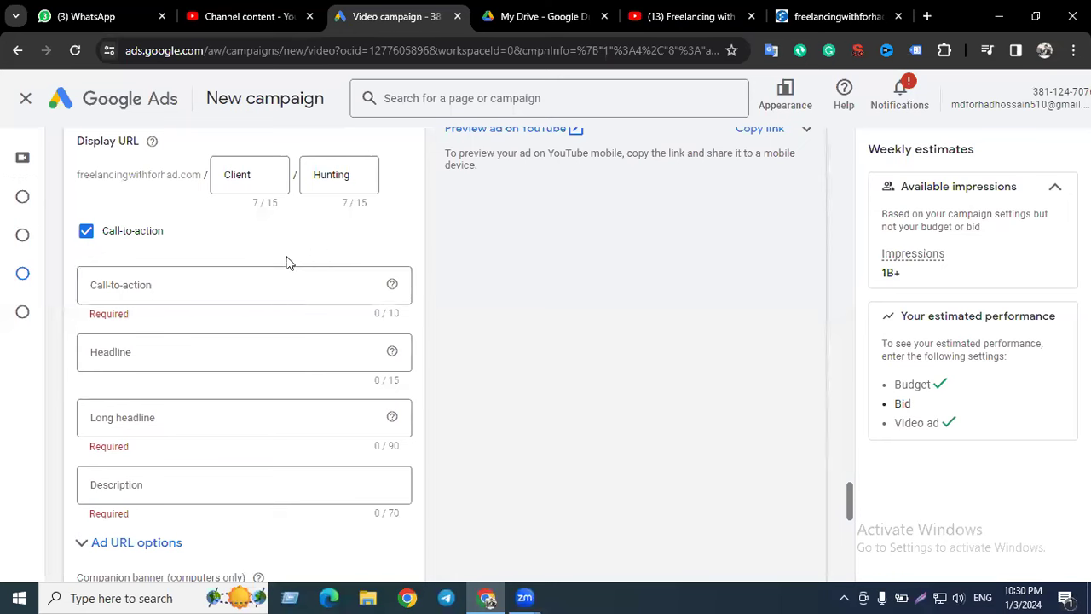
pyautogui.click(197, 290)
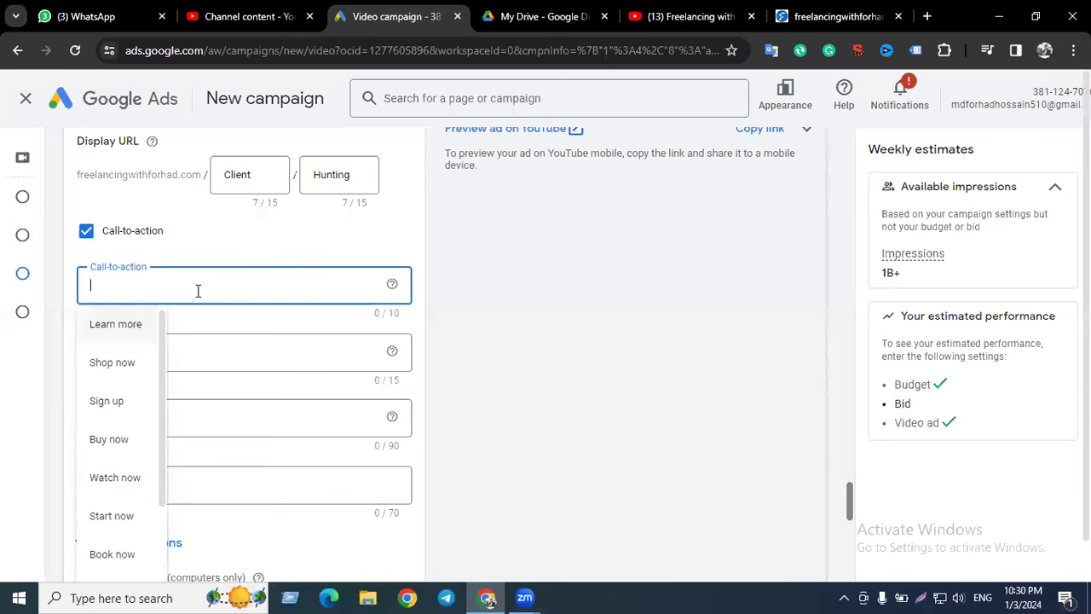
pyautogui.click(128, 323)
pyautogui.click(260, 286)
pyautogui.click(143, 332)
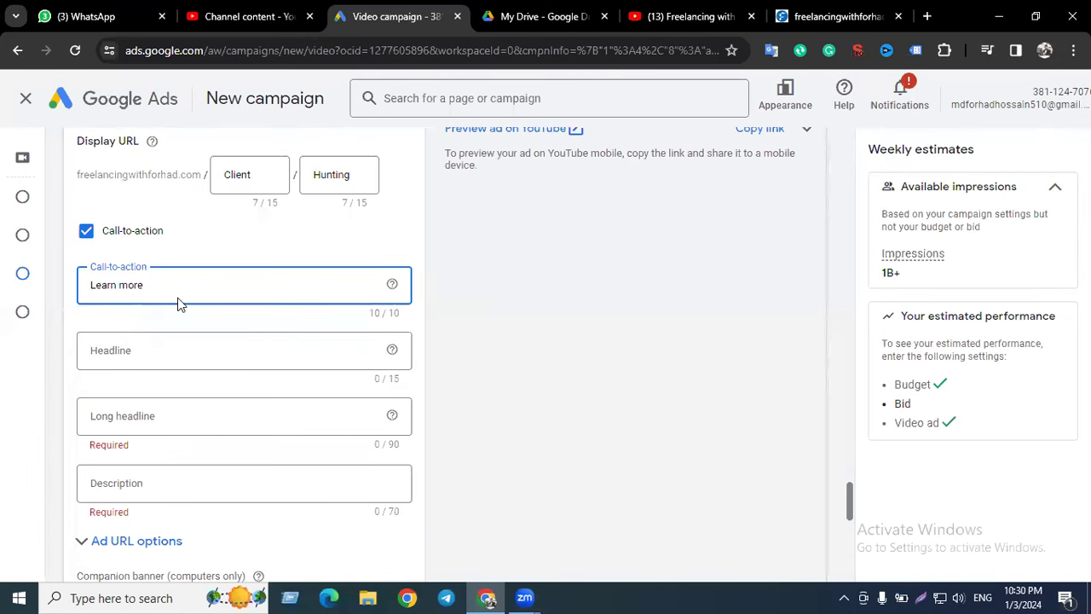
pyautogui.click(178, 284)
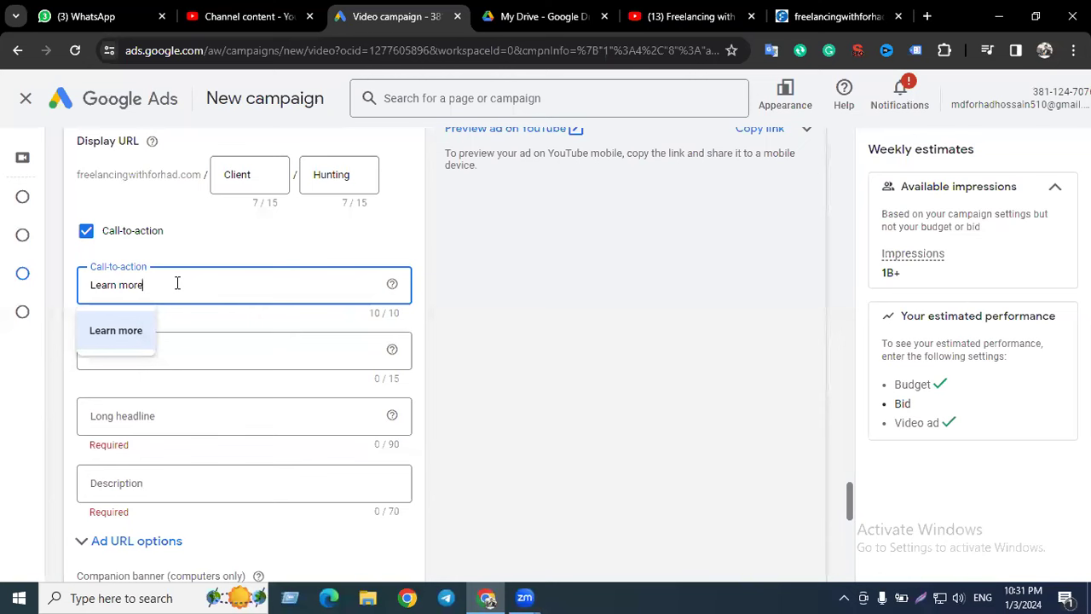
pyautogui.click(267, 312)
# - Enter Client Hunting as the video ad's headline, correcting the misspelled first word with the spelling suggestion
pyautogui.scroll(-1, 254, 318)
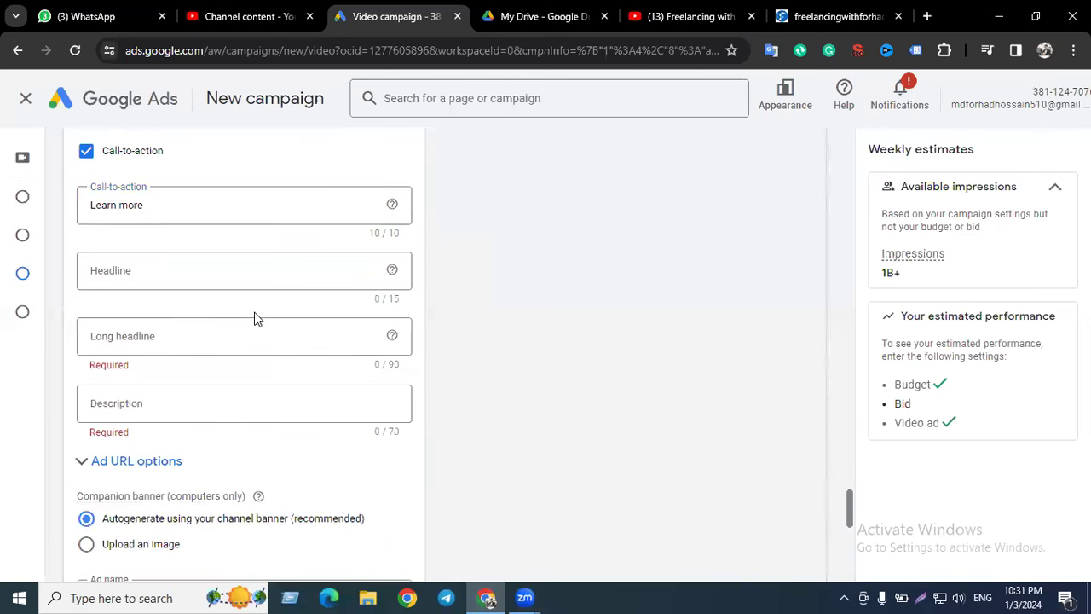
pyautogui.click(198, 273)
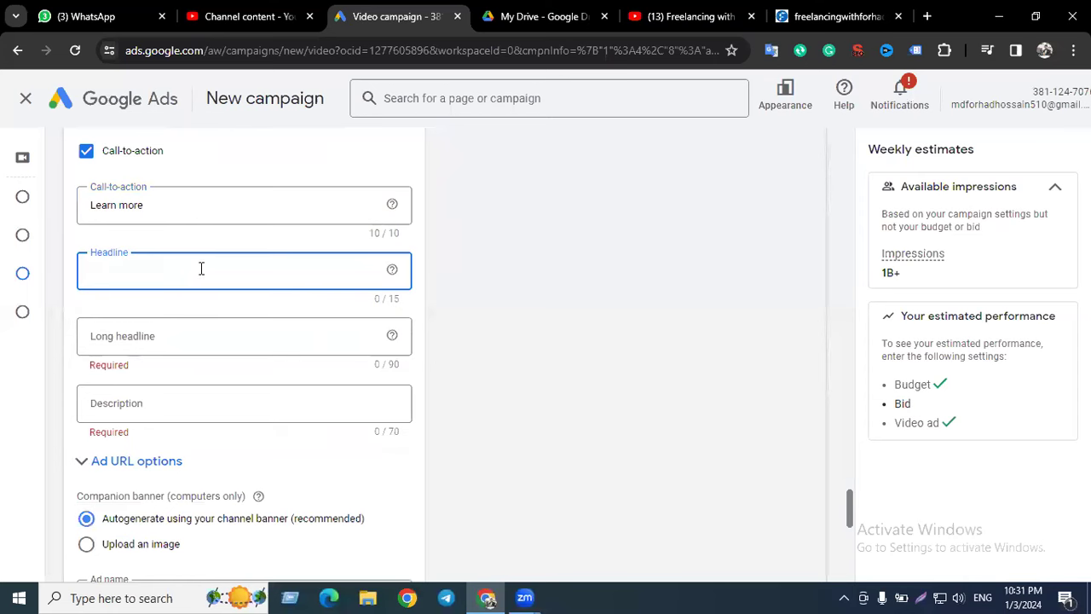
pyautogui.scroll(2, 202, 269)
pyautogui.scroll(-1, 223, 317)
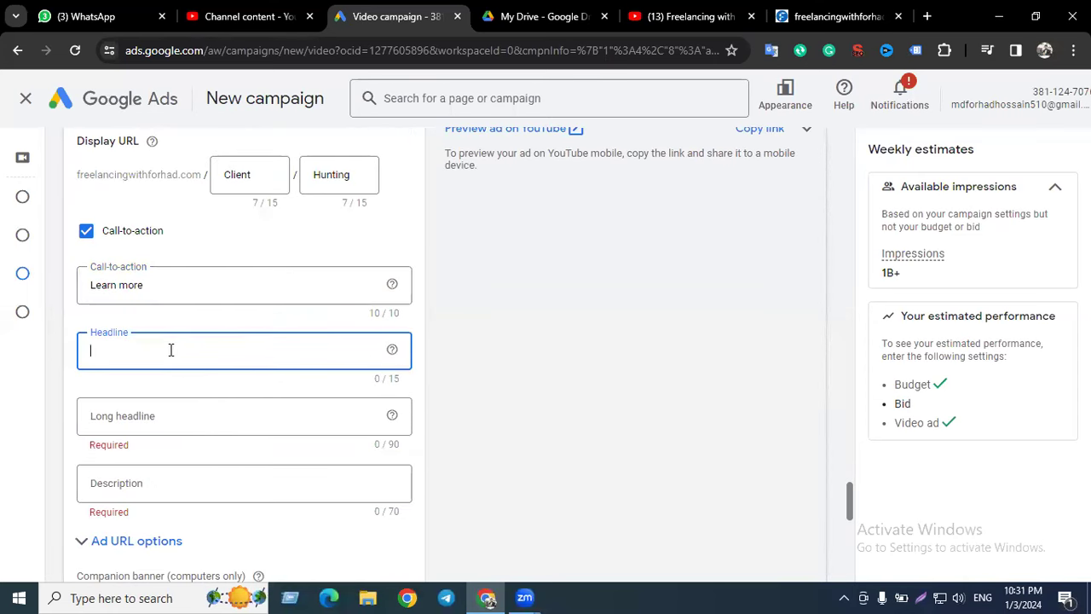
pyautogui.write('Clinet')
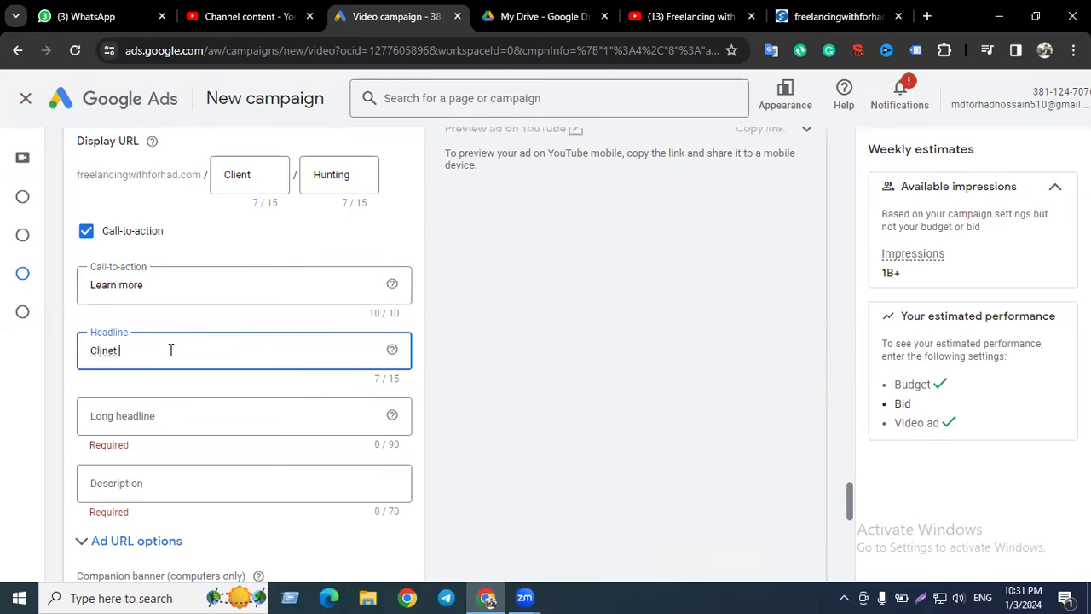
pyautogui.rightClick(108, 347)
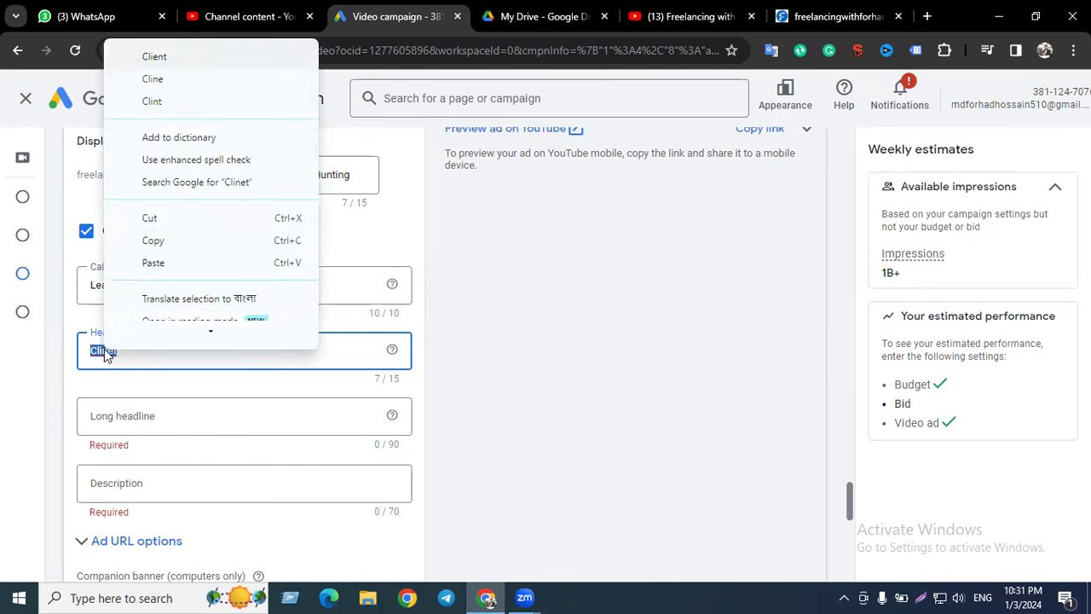
pyautogui.click(153, 57)
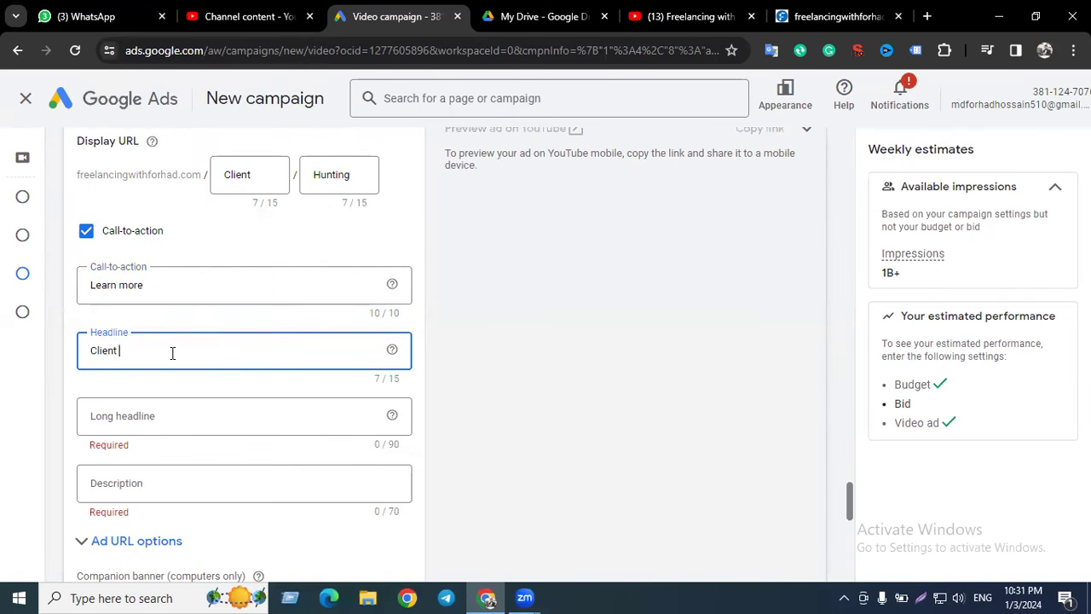
pyautogui.write('Hunting')
pyautogui.click(231, 377)
pyautogui.scroll(-1, 289, 353)
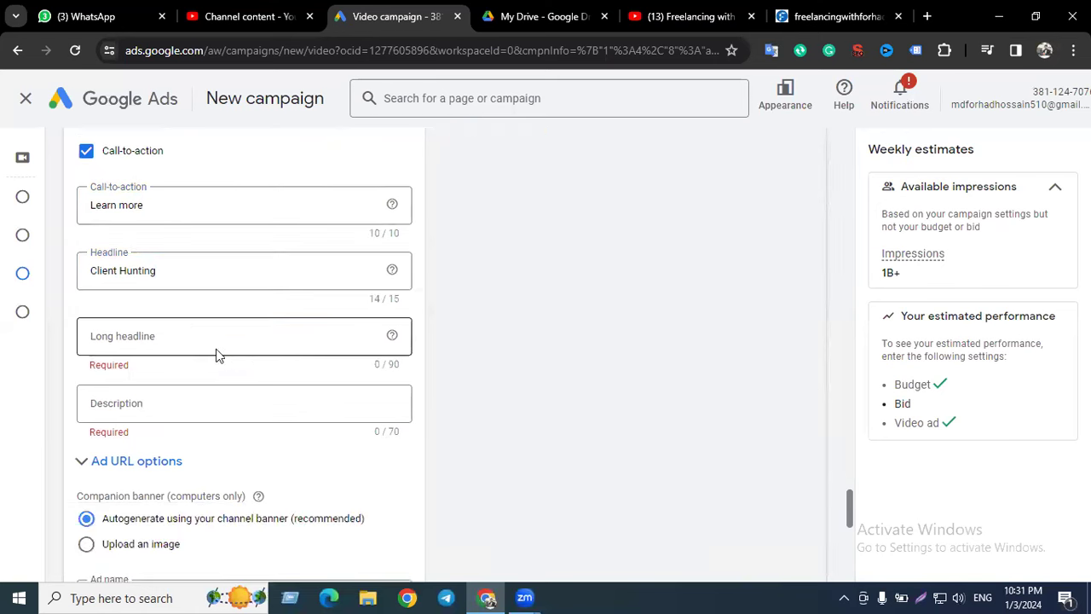
pyautogui.click(181, 332)
pyautogui.scroll(-1, 203, 335)
pyautogui.click(196, 322)
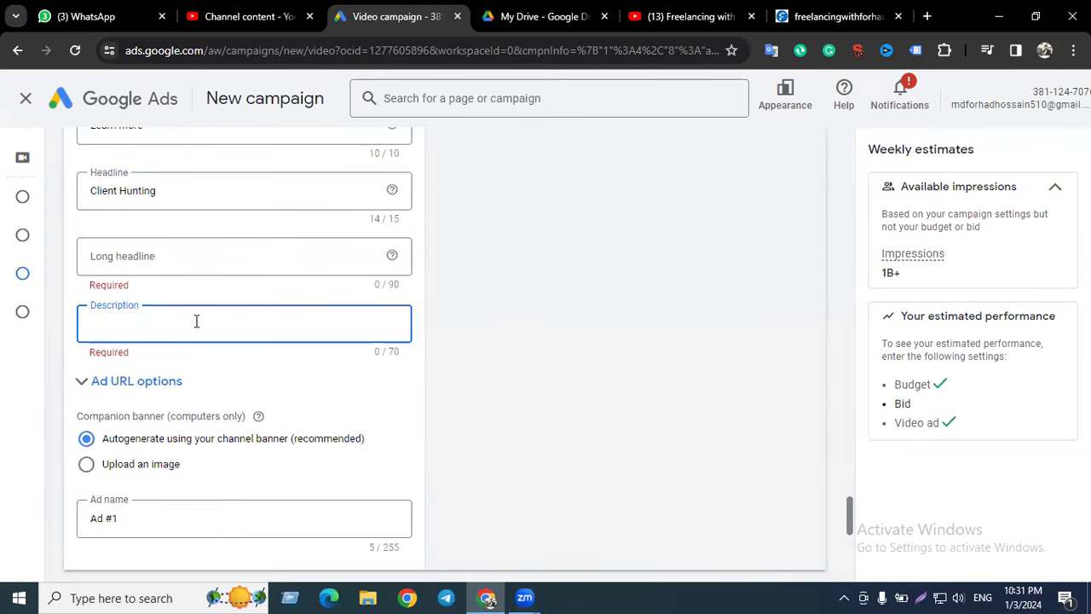
pyautogui.click(136, 256)
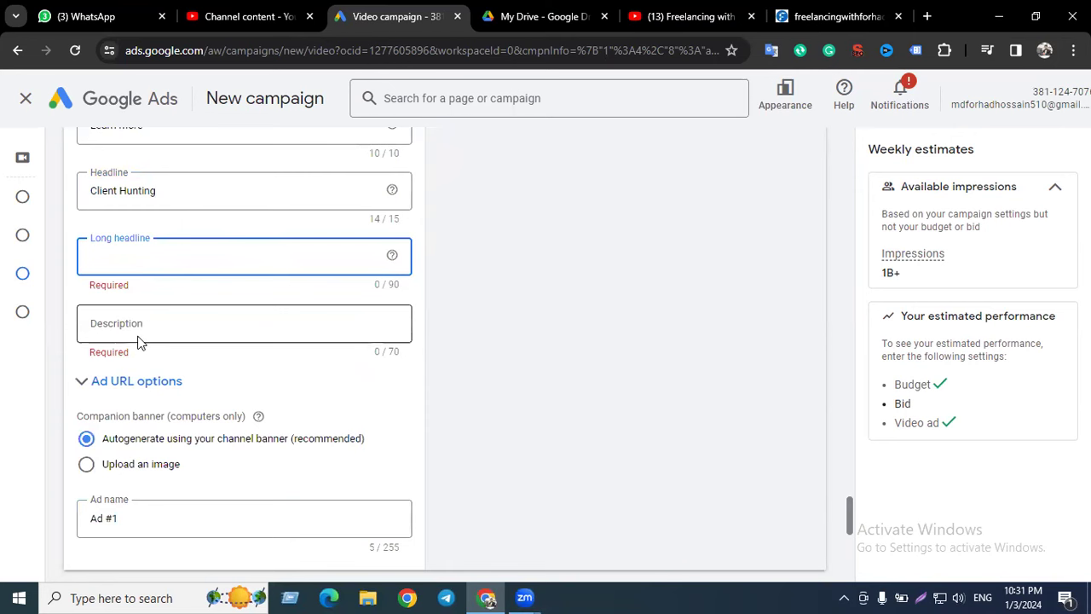
pyautogui.click(143, 332)
pyautogui.hotkey('shift', 'Tab')
# - Check the image upload option for the companion banner and return to autogenerating it from the channel banner
pyautogui.scroll(-2, 271, 316)
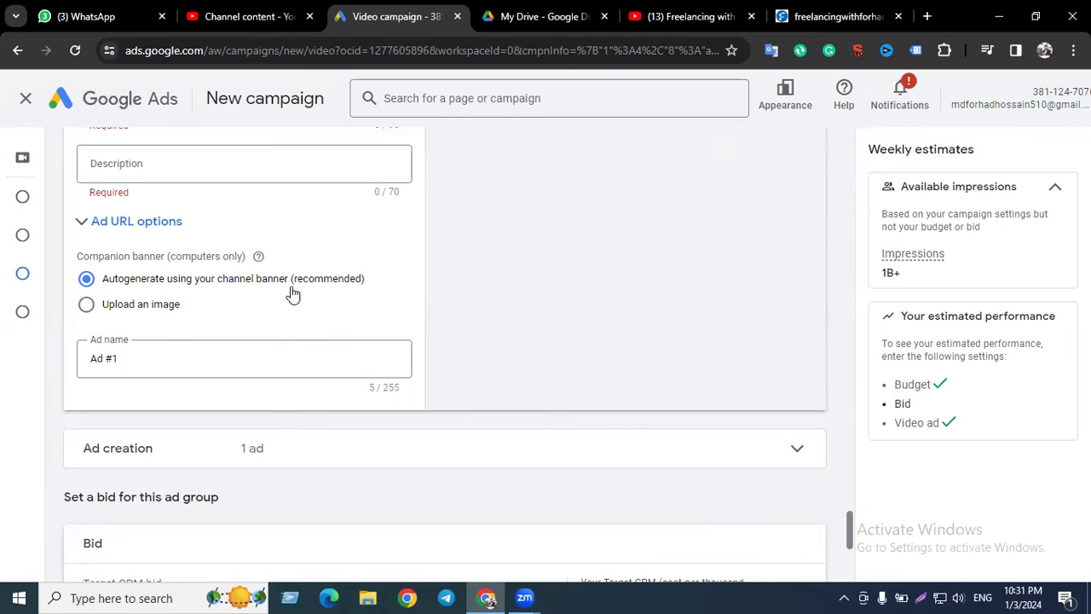
pyautogui.click(153, 305)
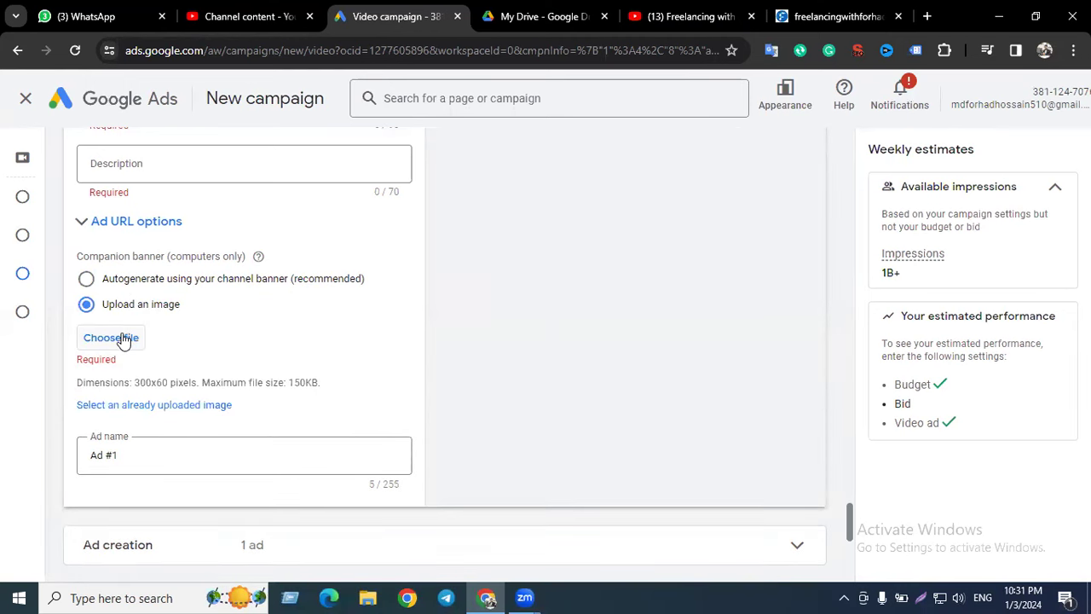
pyautogui.click(109, 282)
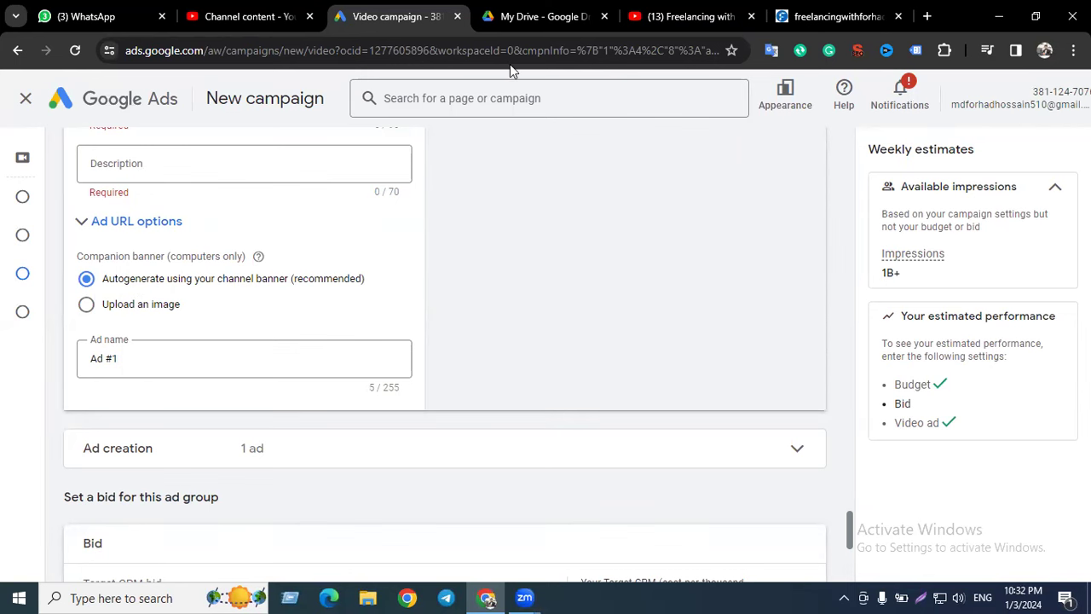
# - View the banner on the YouTube channel page and look through the channel's video list in YouTube Studio
pyautogui.click(650, 17)
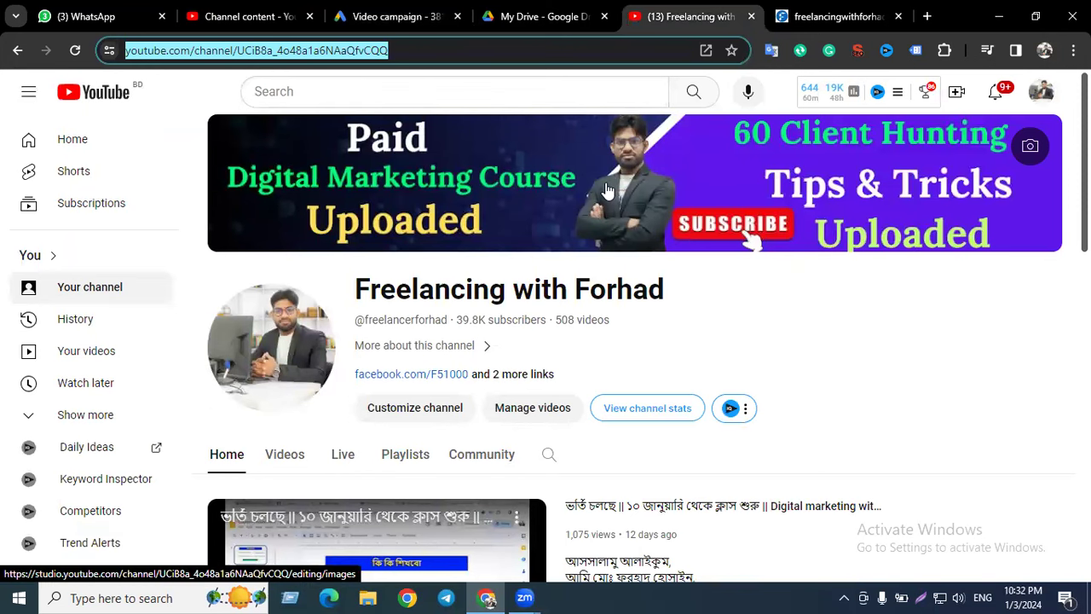
pyautogui.click(247, 16)
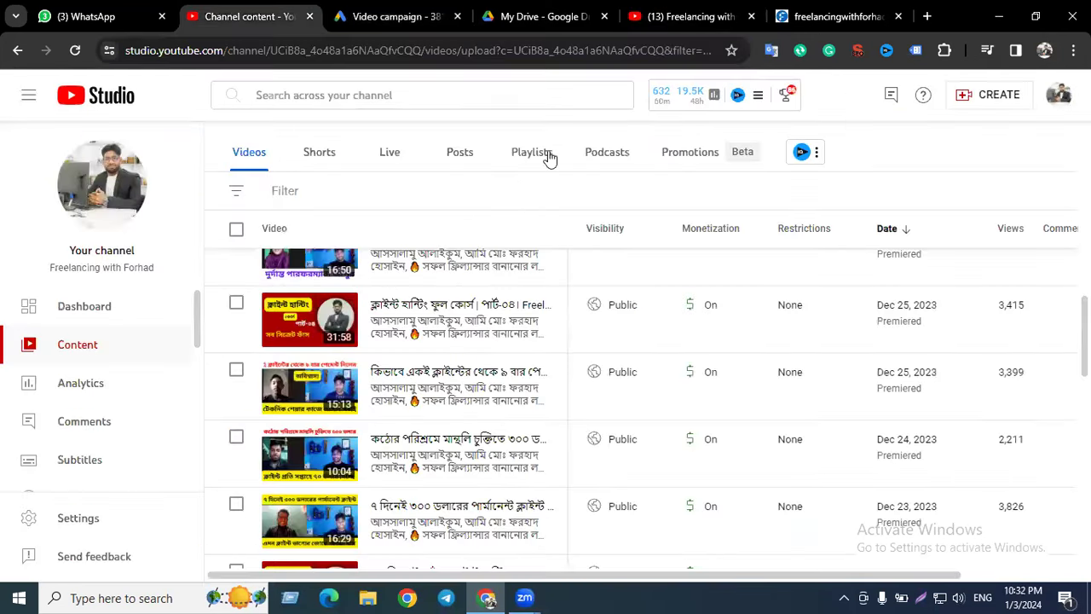
pyautogui.scroll(3, 428, 348)
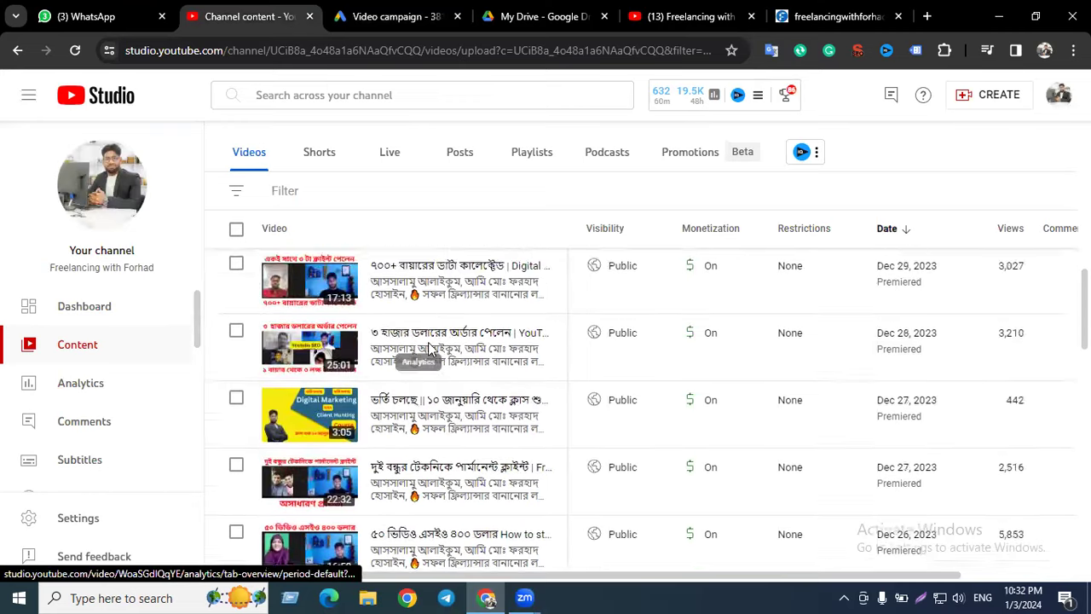
pyautogui.scroll(-2, 429, 348)
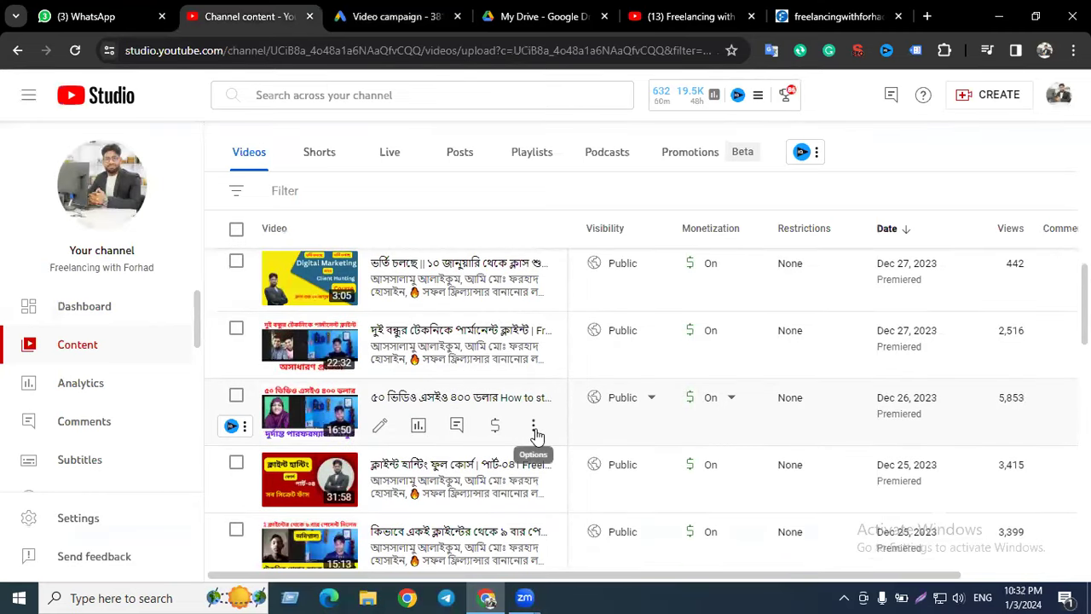
# - Open youtube.com in a new browser tab and play the ATN News crime investigation video with its sound muted
pyautogui.click(926, 16)
pyautogui.write('youtube.com')
pyautogui.press('Return')
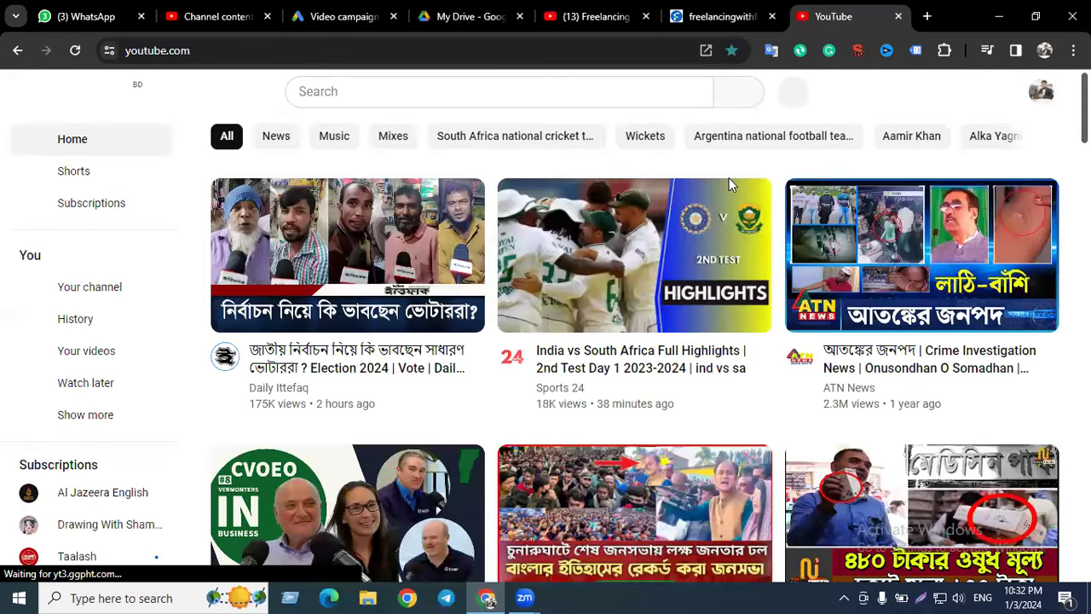
pyautogui.click(875, 246)
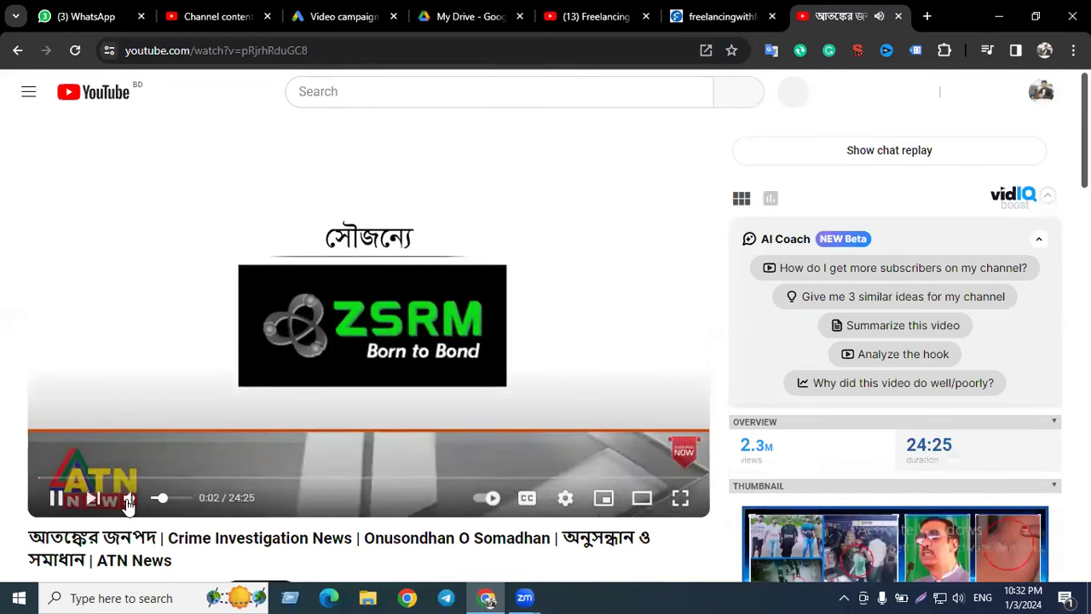
pyautogui.click(128, 500)
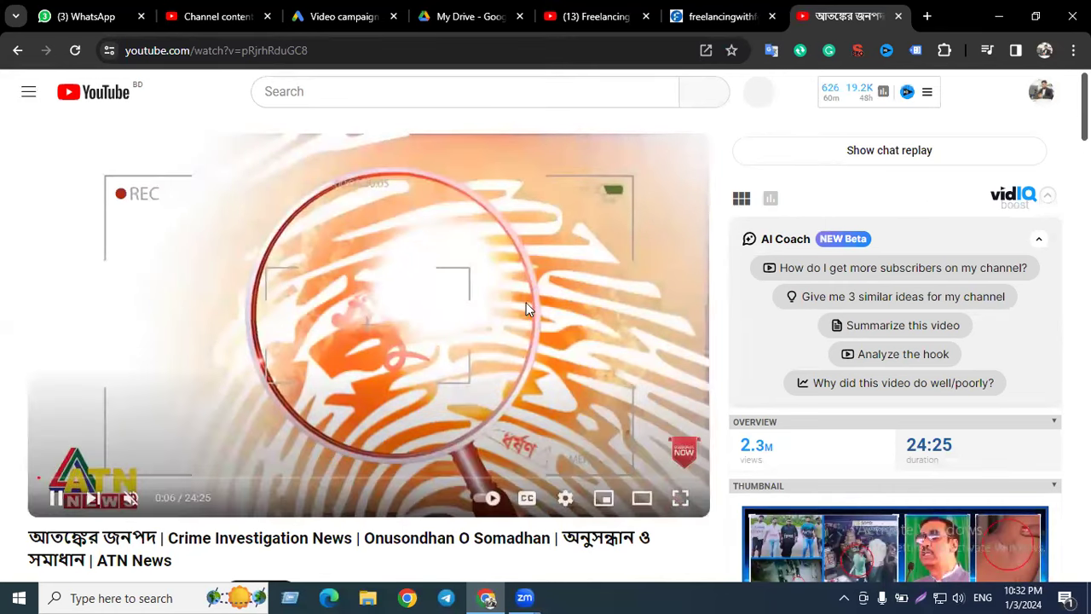
# - Examine the video's watch page and its side column for companion banner placement, and return to the Google Ads campaign form
pyautogui.scroll(-3, 887, 217)
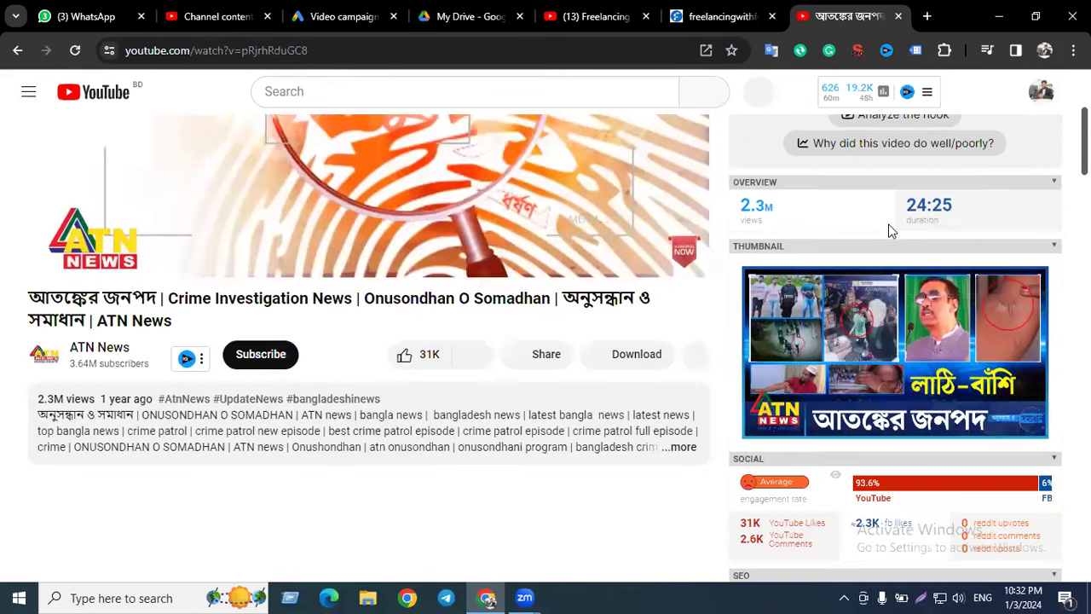
pyautogui.scroll(-14, 888, 230)
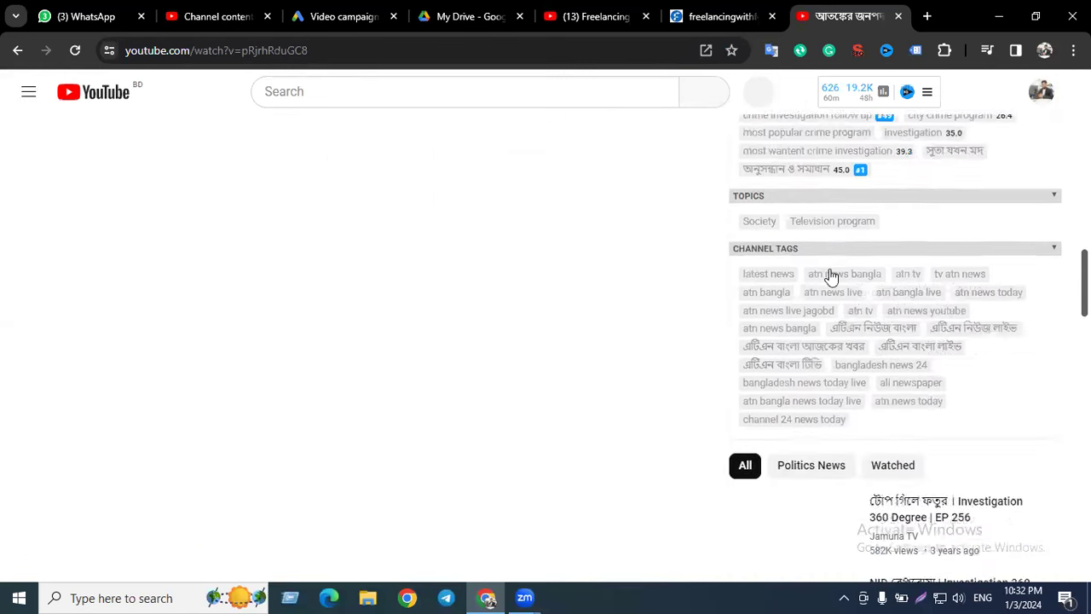
pyautogui.scroll(-4, 831, 277)
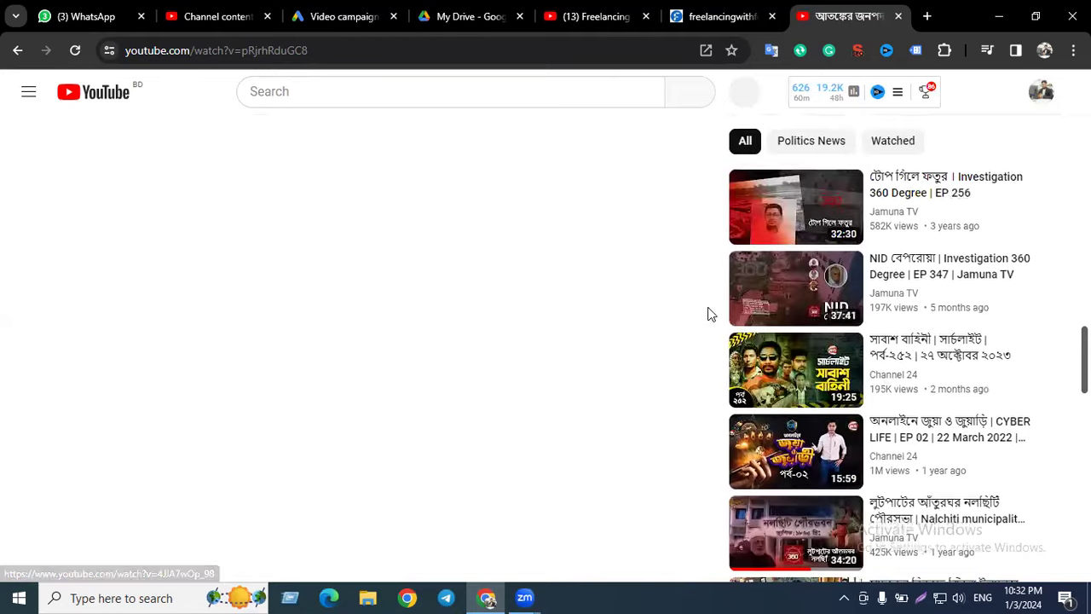
pyautogui.scroll(-4, 707, 310)
pyautogui.scroll(15, 701, 307)
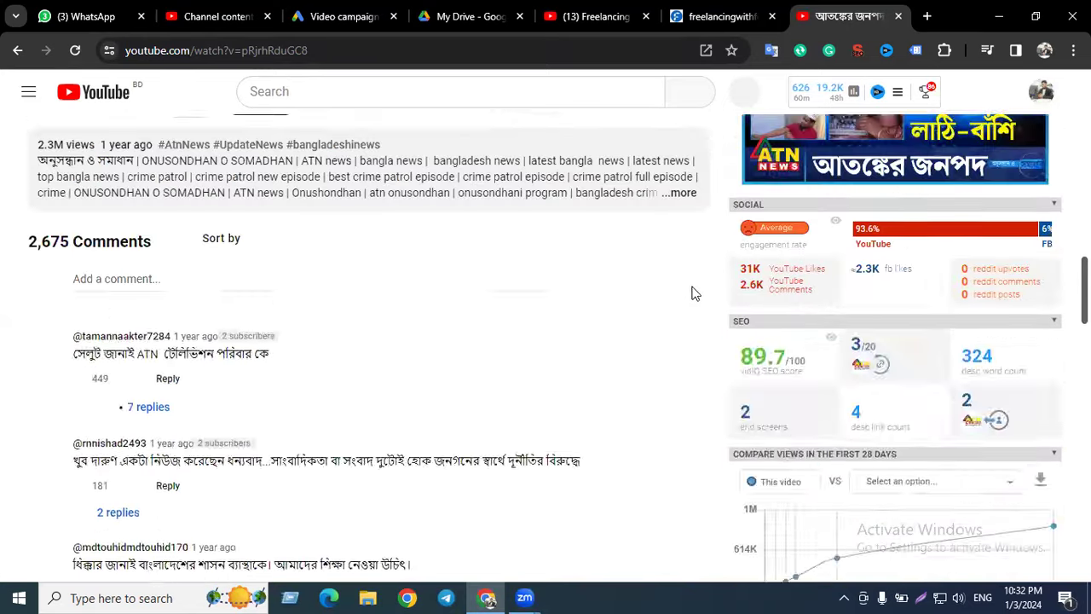
pyautogui.scroll(5, 693, 290)
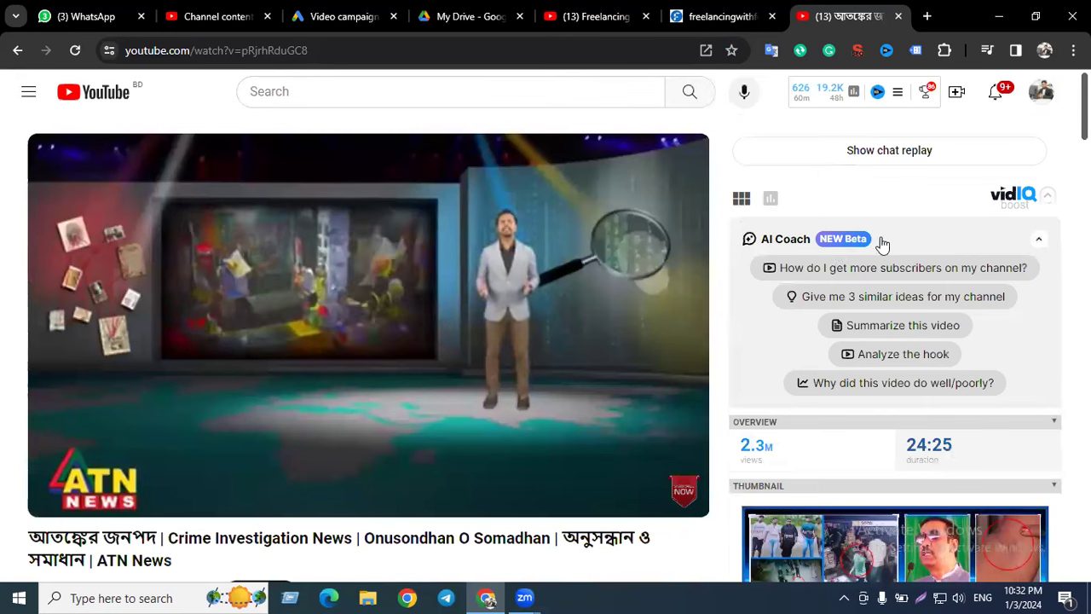
pyautogui.scroll(-5, 840, 209)
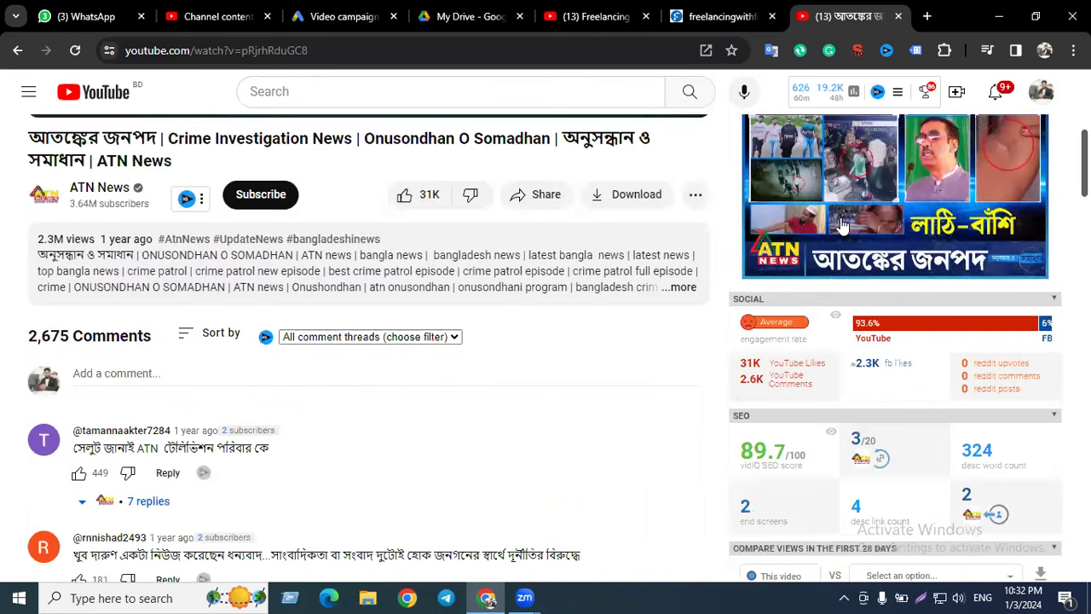
pyautogui.scroll(-3, 844, 256)
pyautogui.scroll(8, 844, 341)
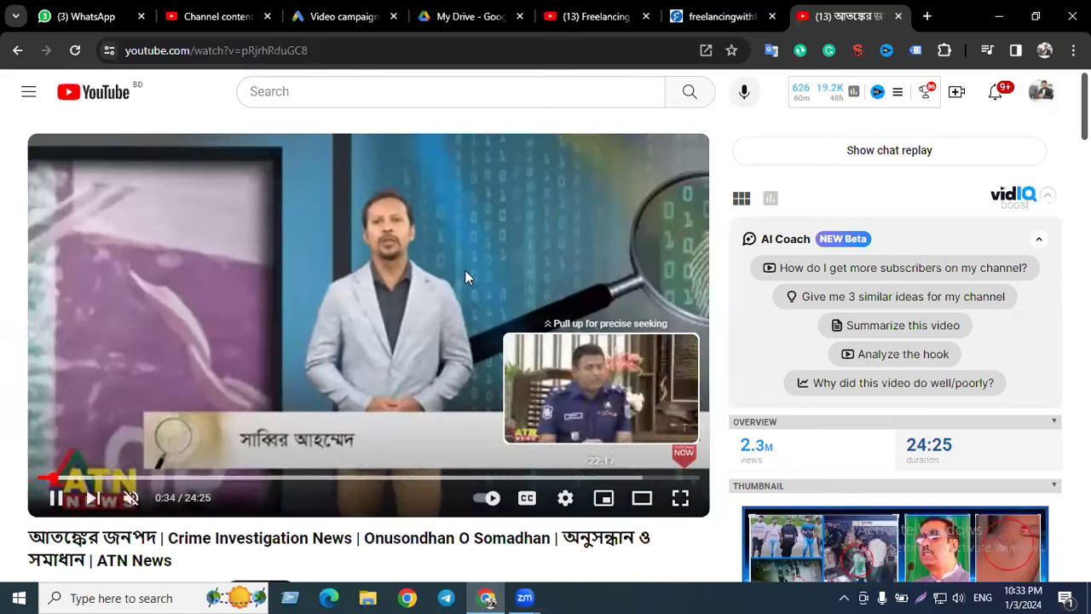
pyautogui.click(459, 267)
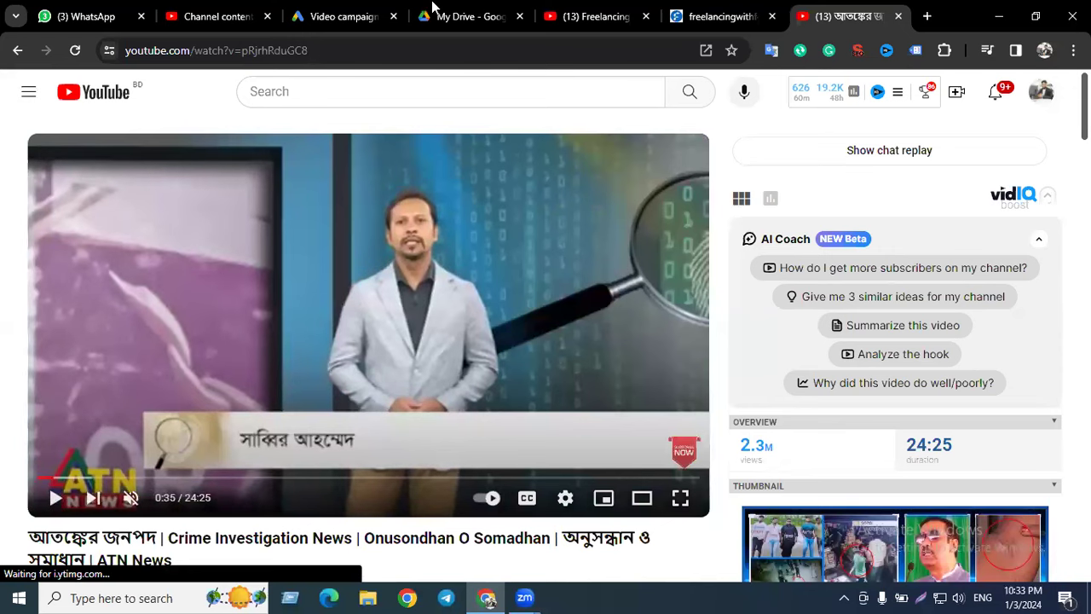
pyautogui.click(341, 16)
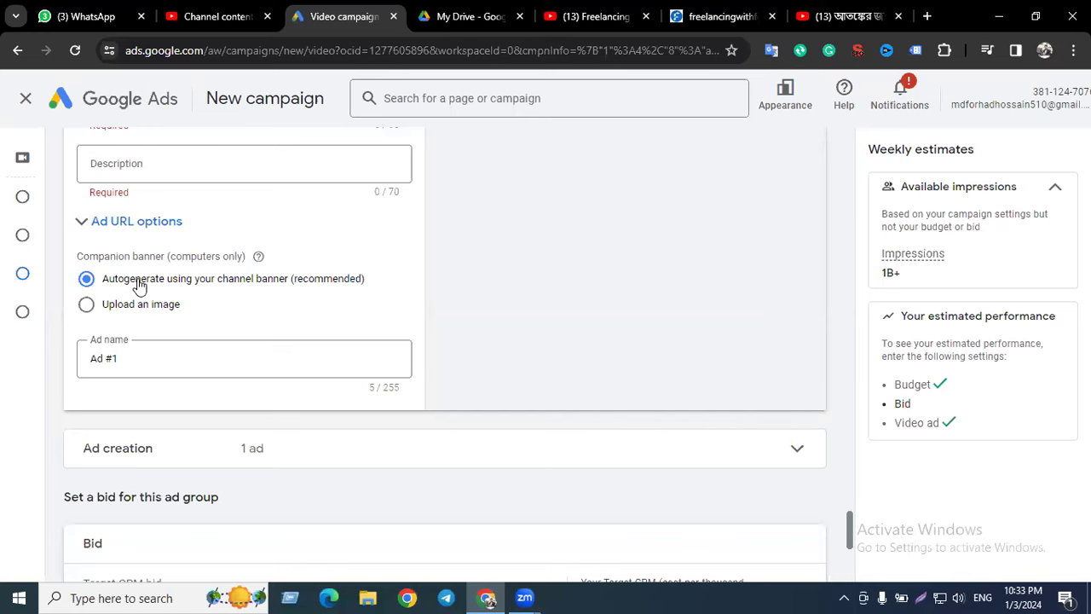
# - Expand the ad creation section and add a second responsive video ad to the ad group
pyautogui.scroll(-2, 233, 307)
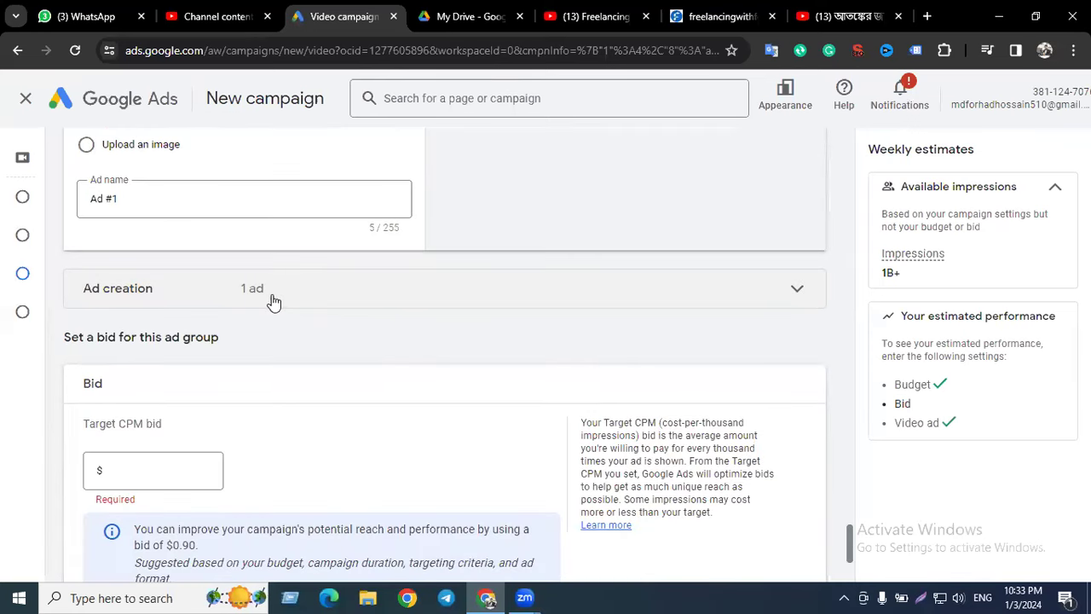
pyautogui.click(271, 294)
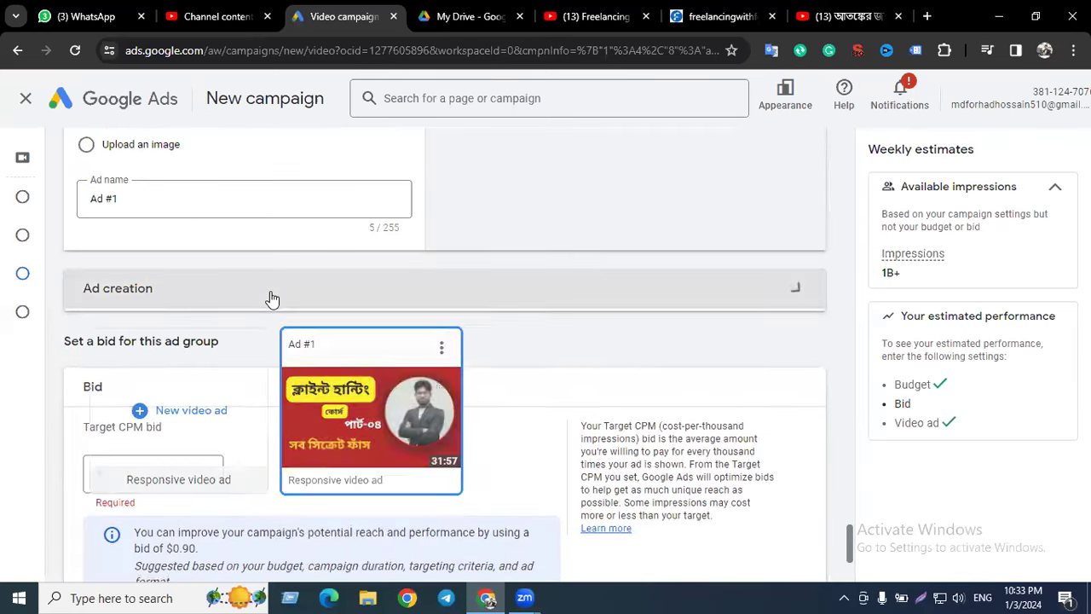
pyautogui.scroll(-1, 344, 409)
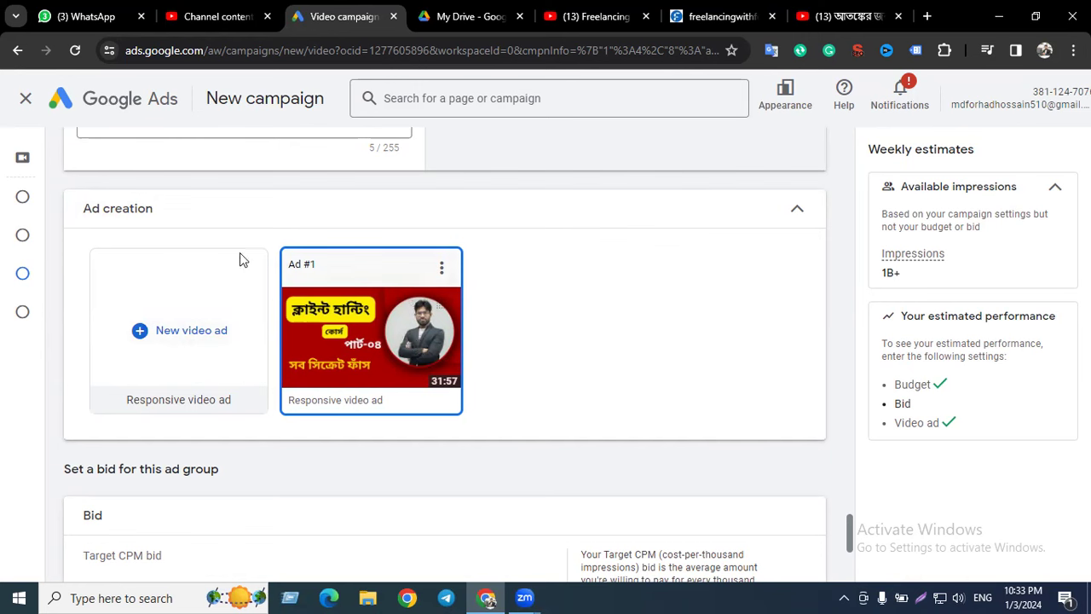
pyautogui.click(180, 333)
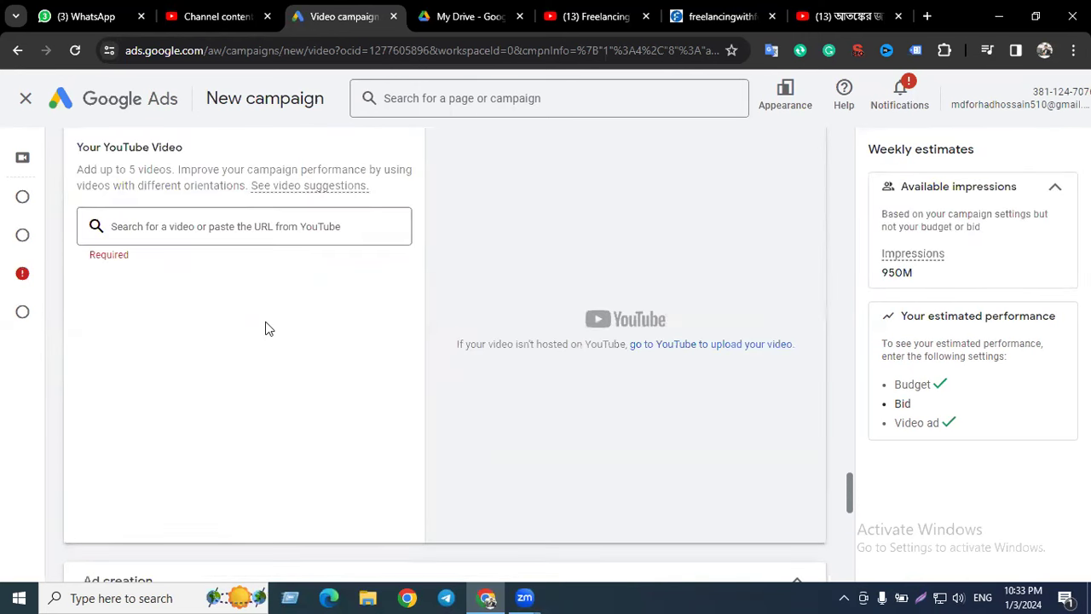
pyautogui.scroll(4, 218, 198)
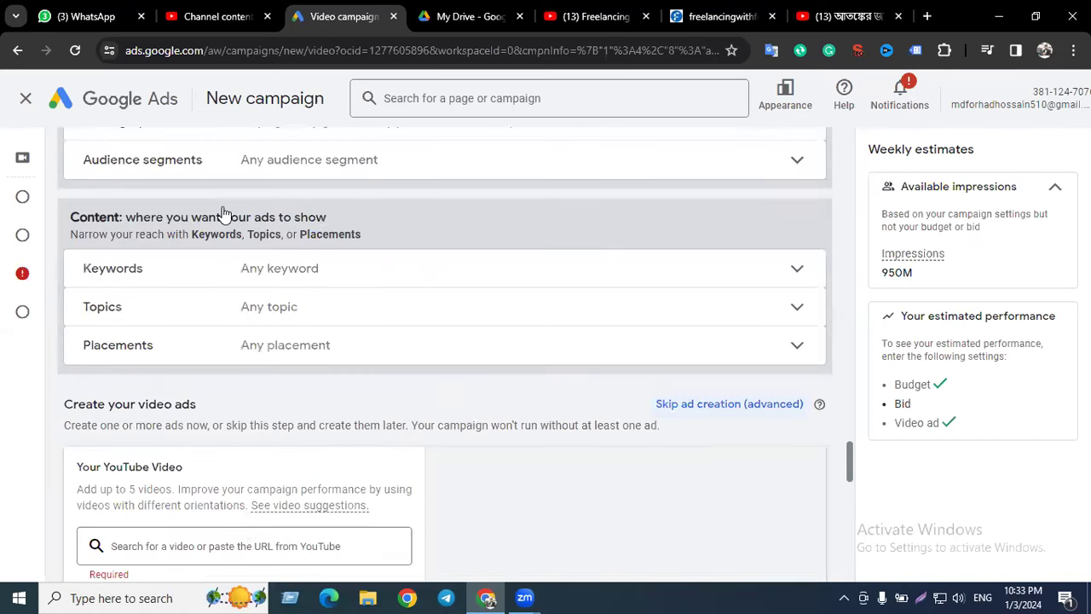
pyautogui.scroll(-3, 221, 223)
pyautogui.scroll(-5, 268, 346)
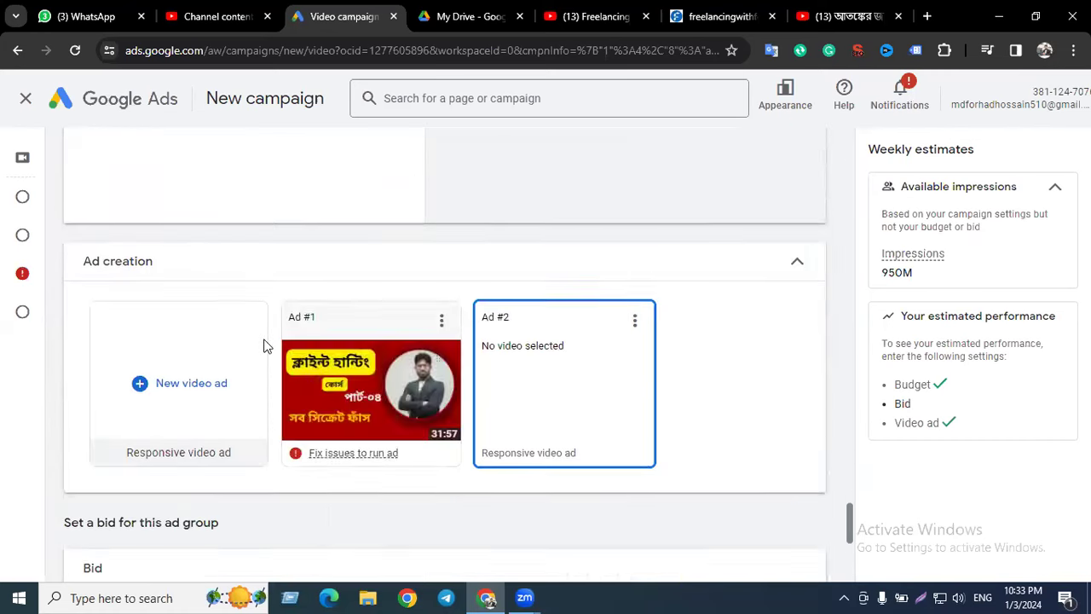
# - Discard the empty second video ad, Ad #2
pyautogui.moveTo(401, 279)
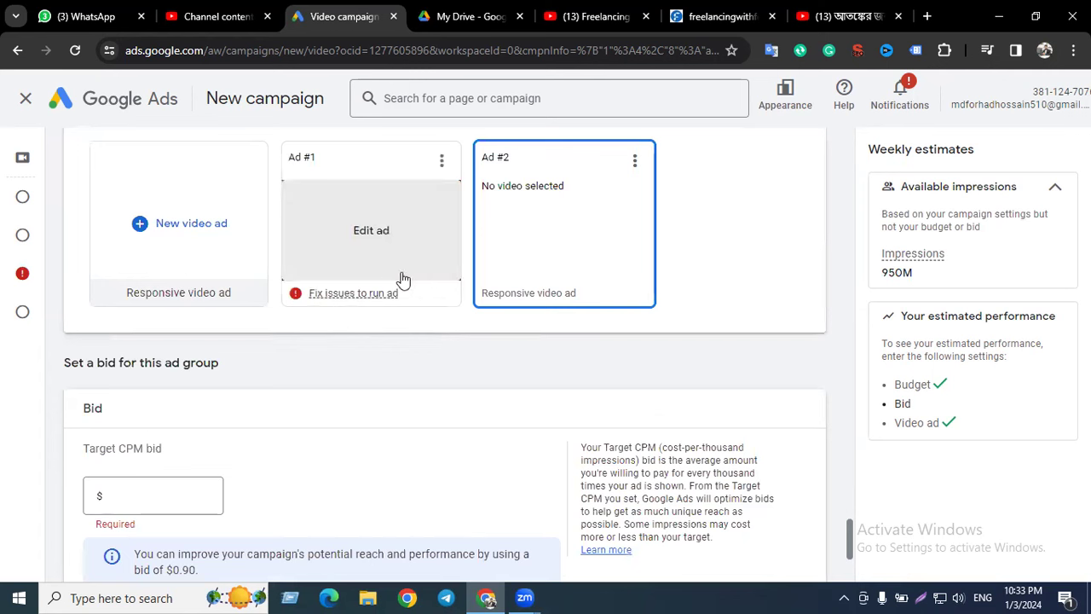
pyautogui.click(635, 162)
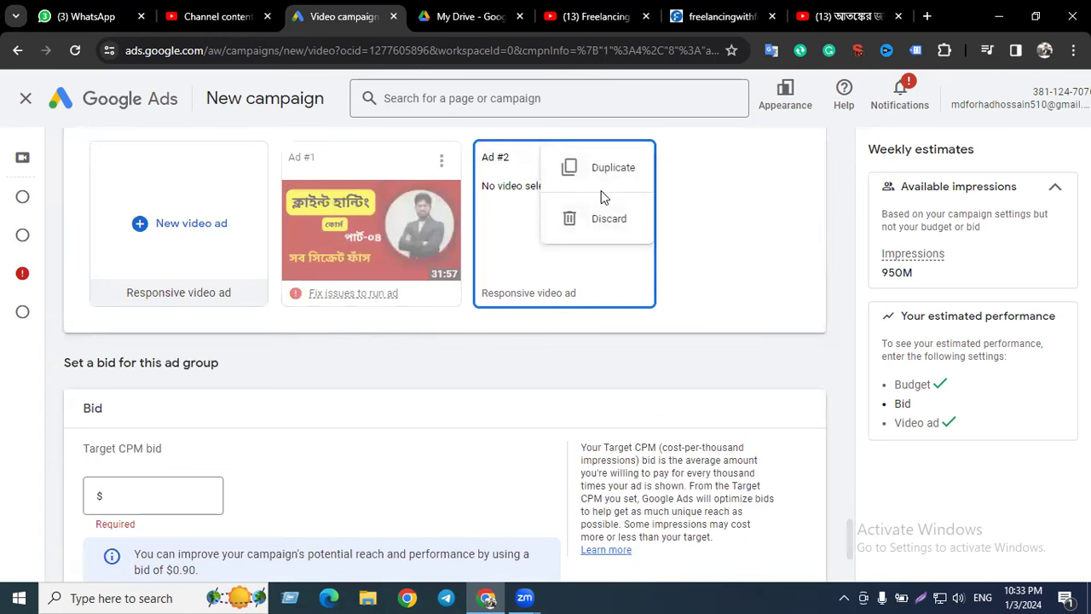
pyautogui.click(616, 220)
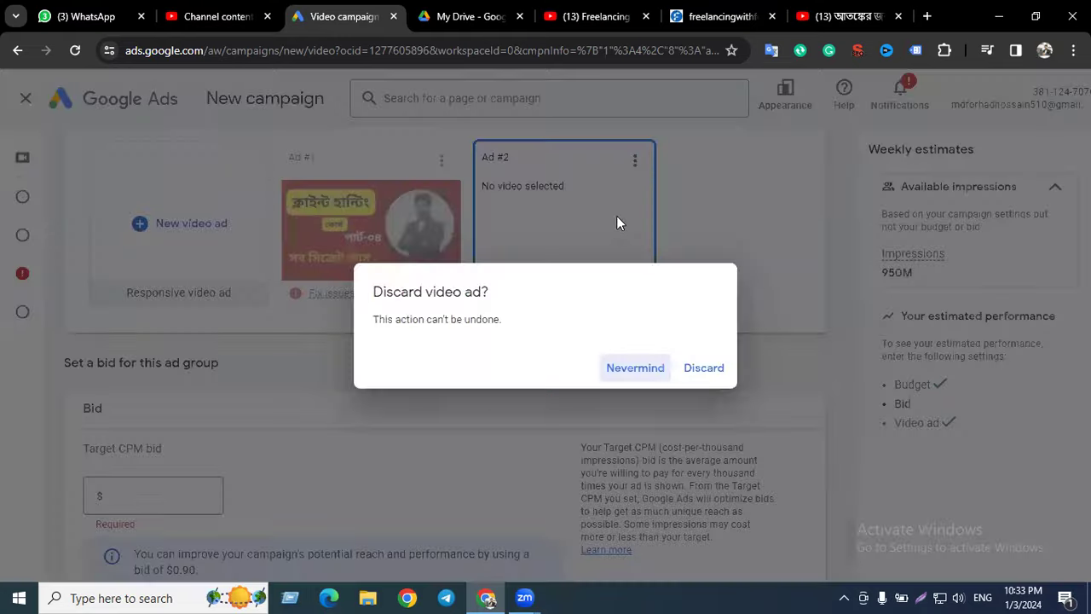
pyautogui.click(707, 369)
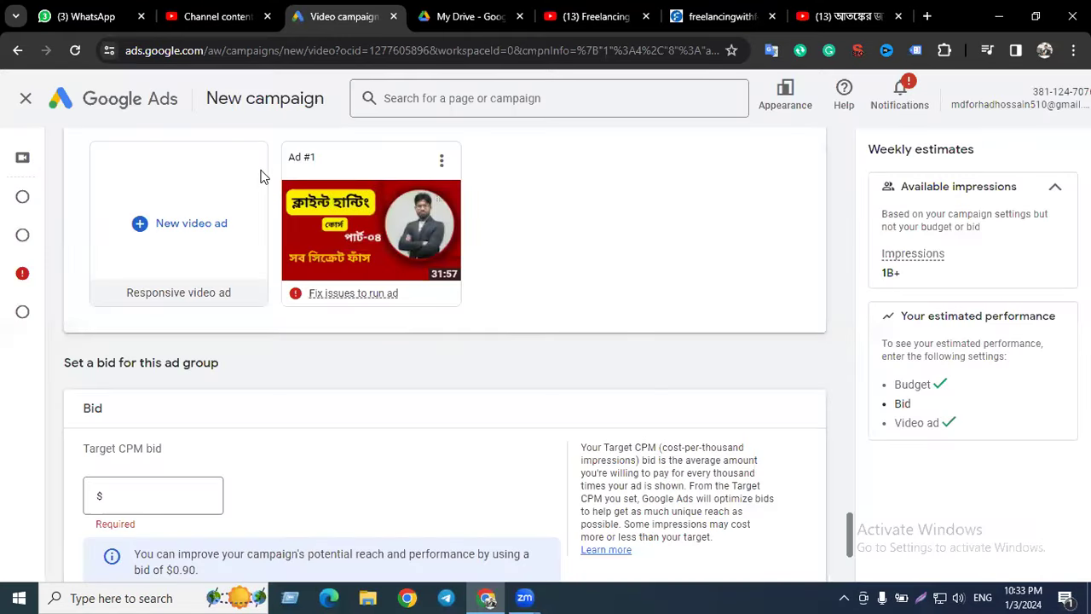
# - Set the ad group's target CPM bid to $1.00
pyautogui.scroll(-3, 275, 307)
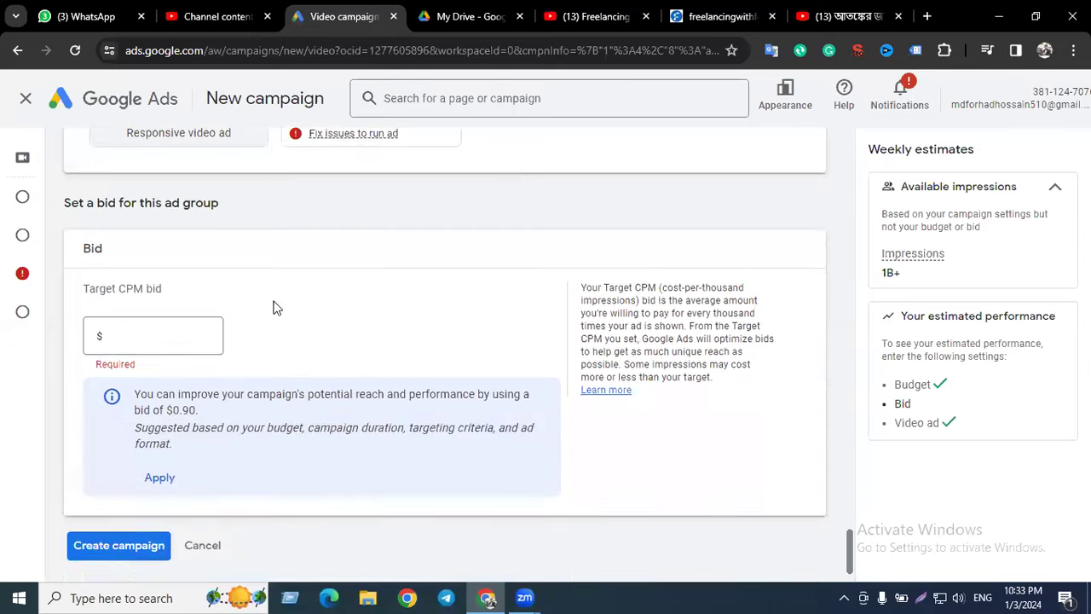
pyautogui.click(158, 280)
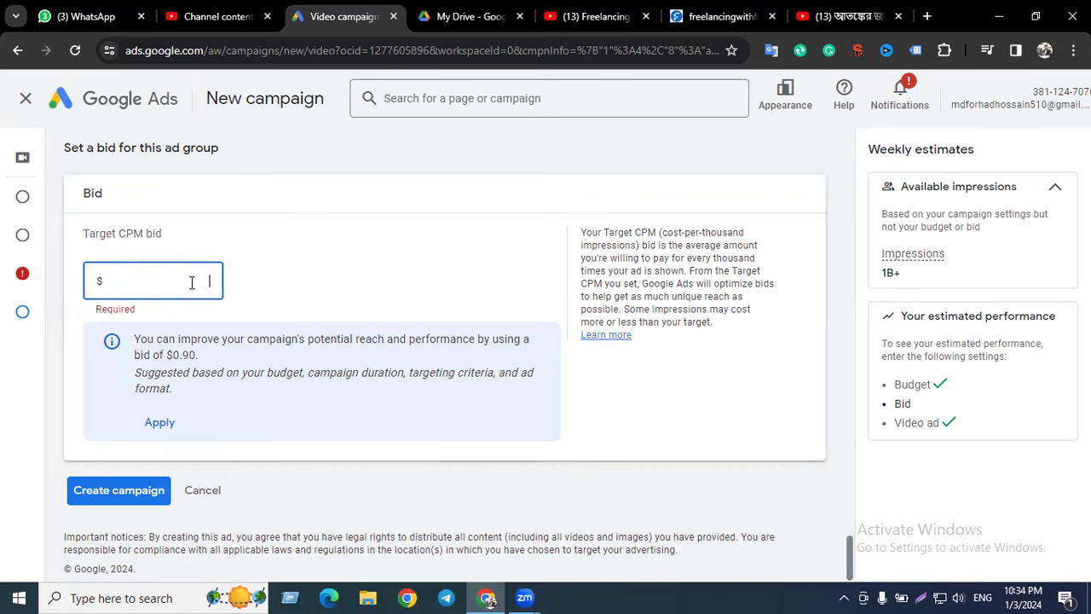
pyautogui.write('1')
pyautogui.click(270, 284)
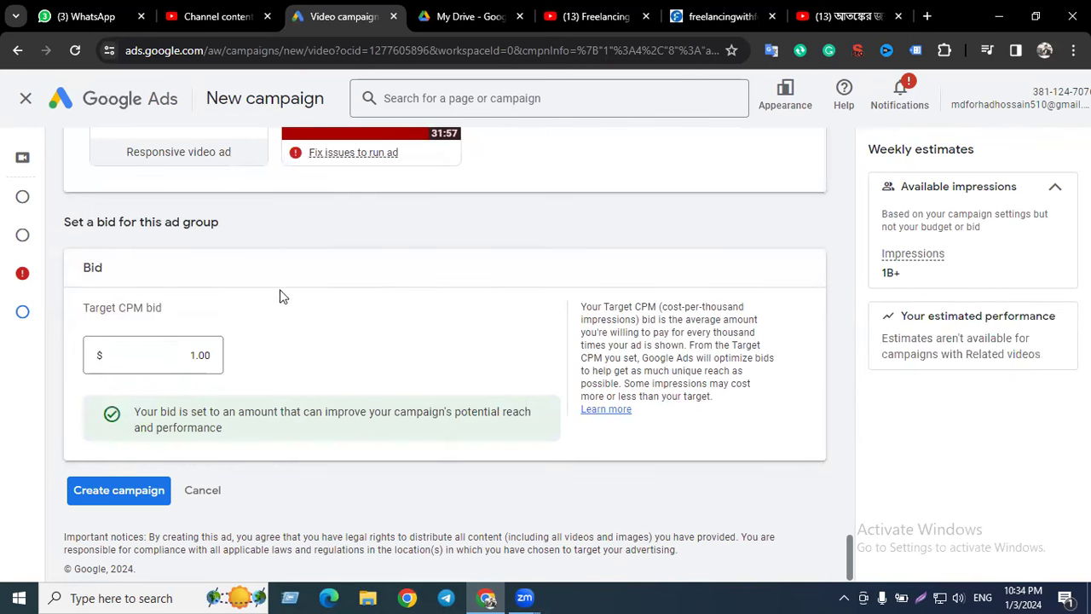
# - Review the campaign form from frequency capping through the ad group's people and content targeting options
pyautogui.scroll(8, 196, 383)
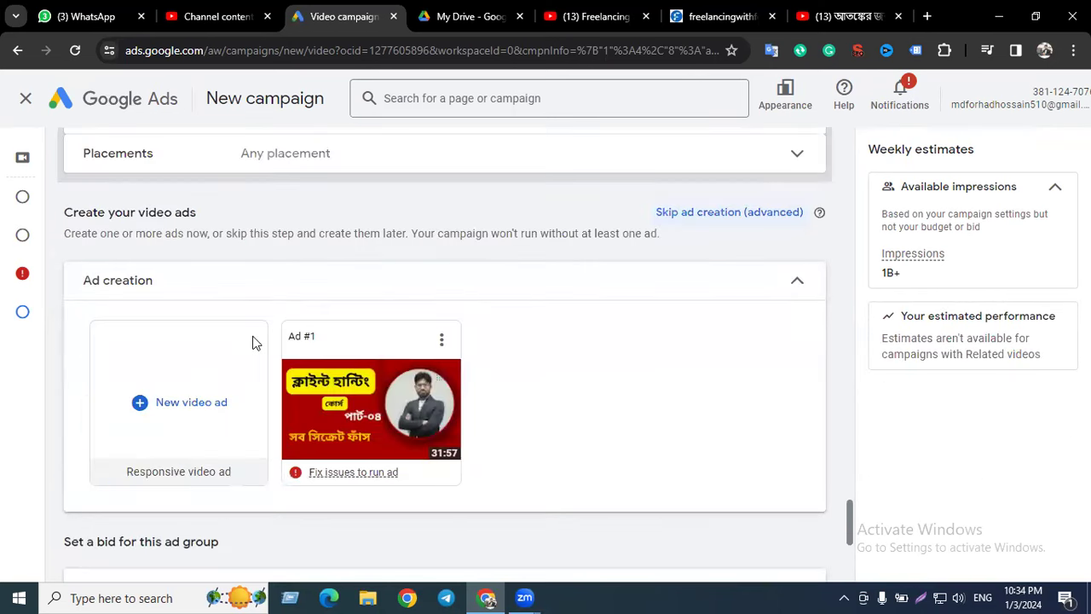
pyautogui.scroll(10, 255, 327)
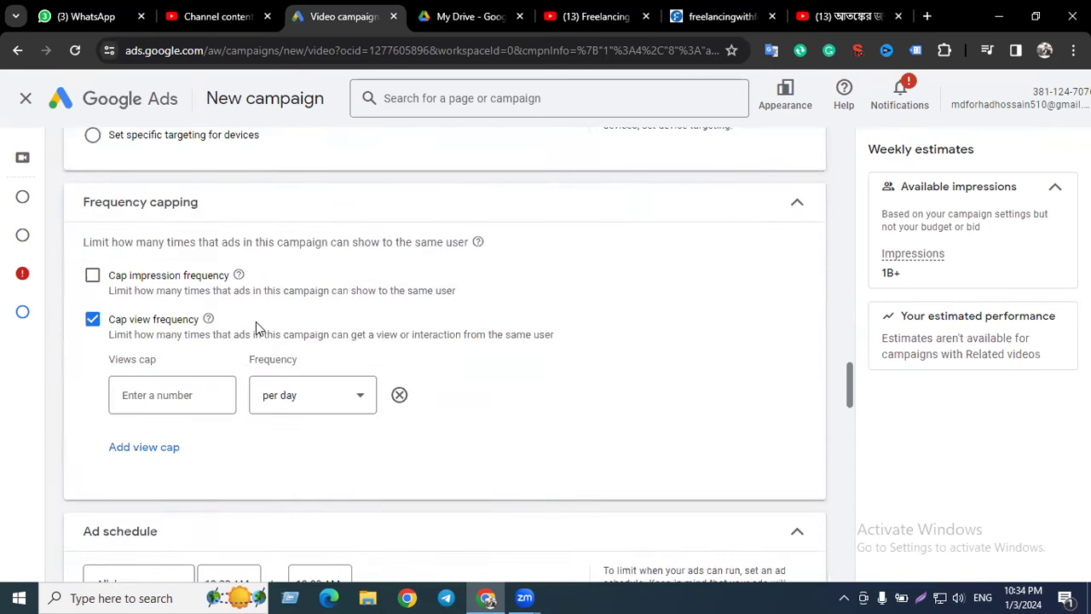
pyautogui.scroll(-5, 255, 322)
pyautogui.scroll(-5, 256, 327)
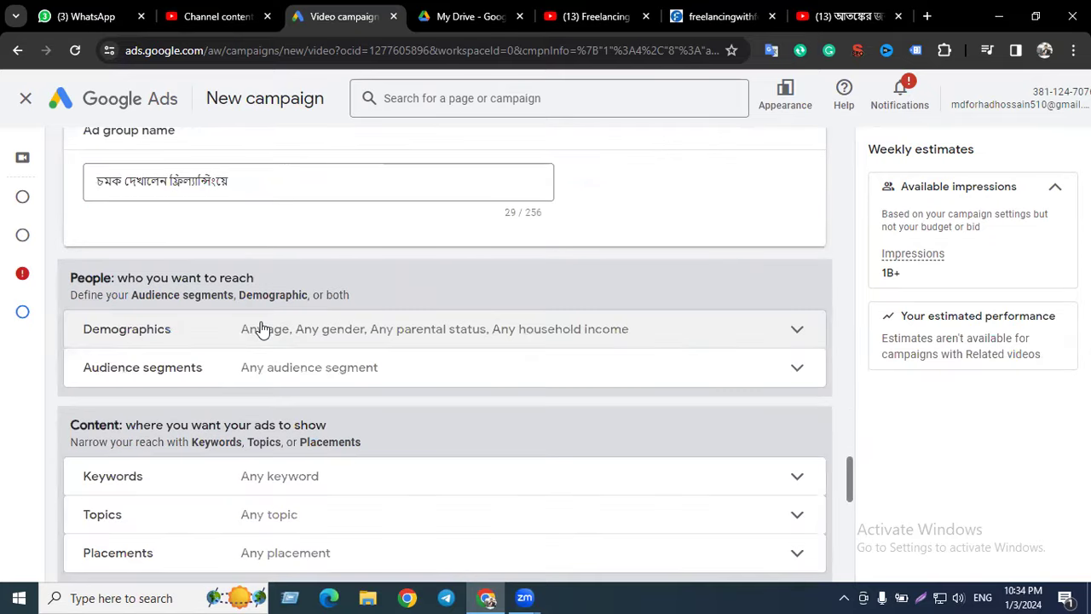
pyautogui.scroll(-2, 303, 318)
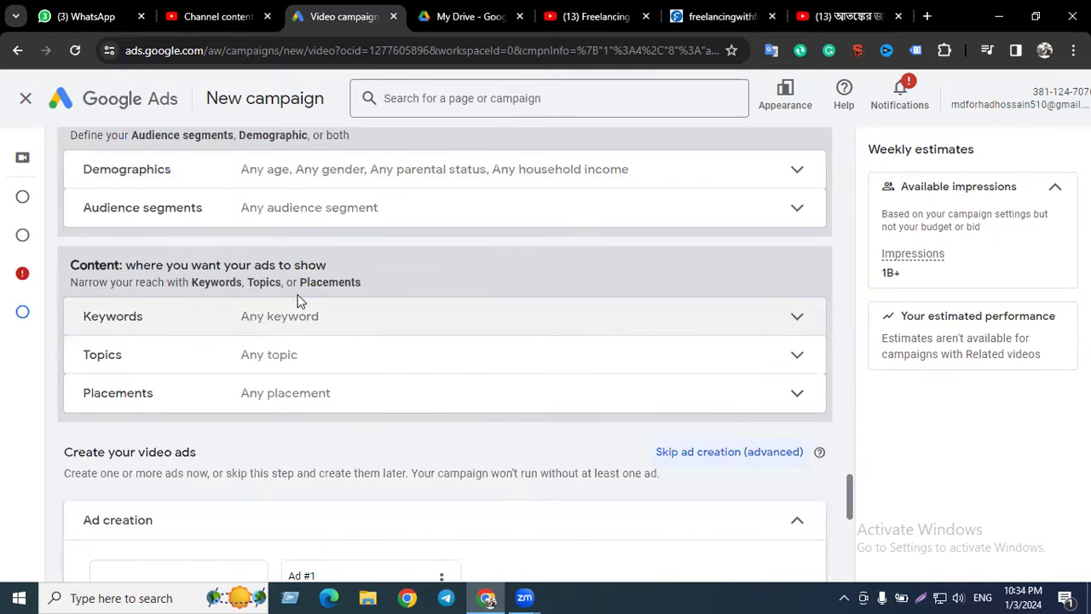
pyautogui.scroll(1, 294, 299)
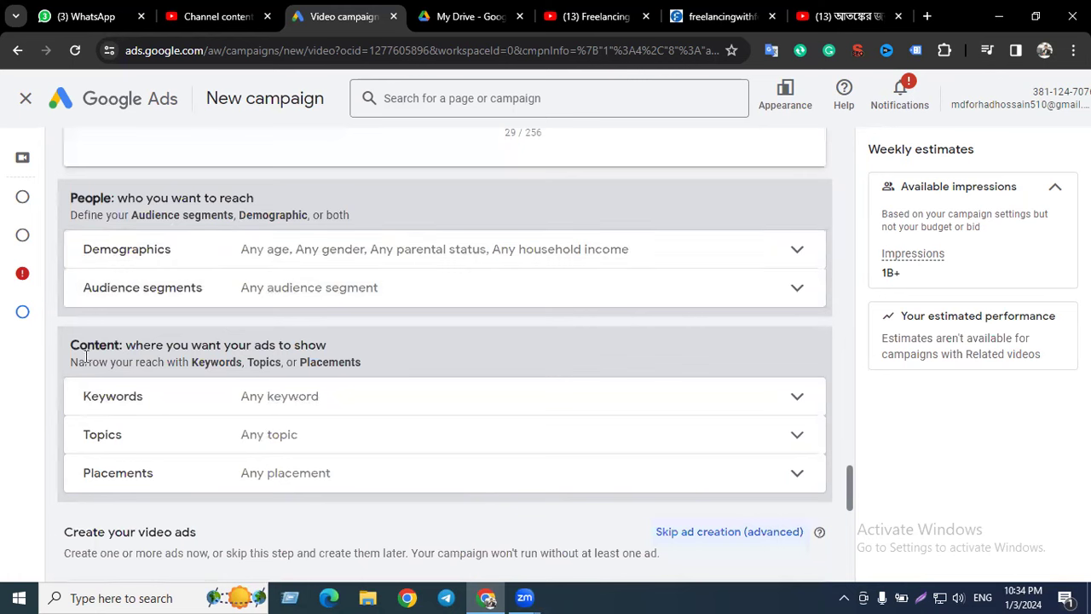
pyautogui.scroll(-1, 88, 358)
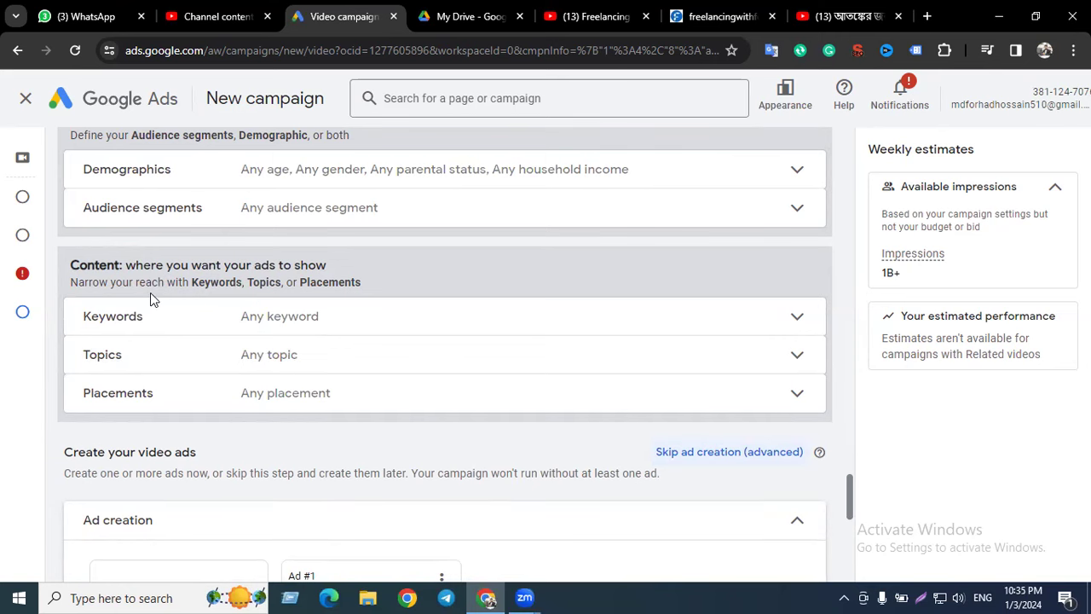
# - Expand the placement targeting and search its YouTube channels for "freelancing"
pyautogui.scroll(-1, 150, 294)
pyautogui.click(194, 315)
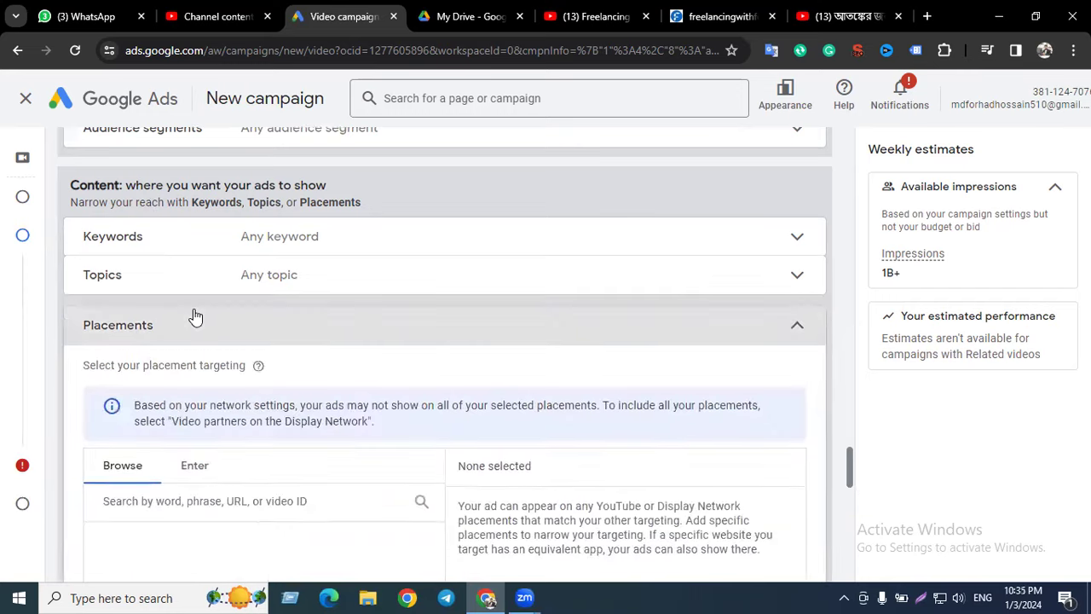
pyautogui.scroll(-2, 195, 320)
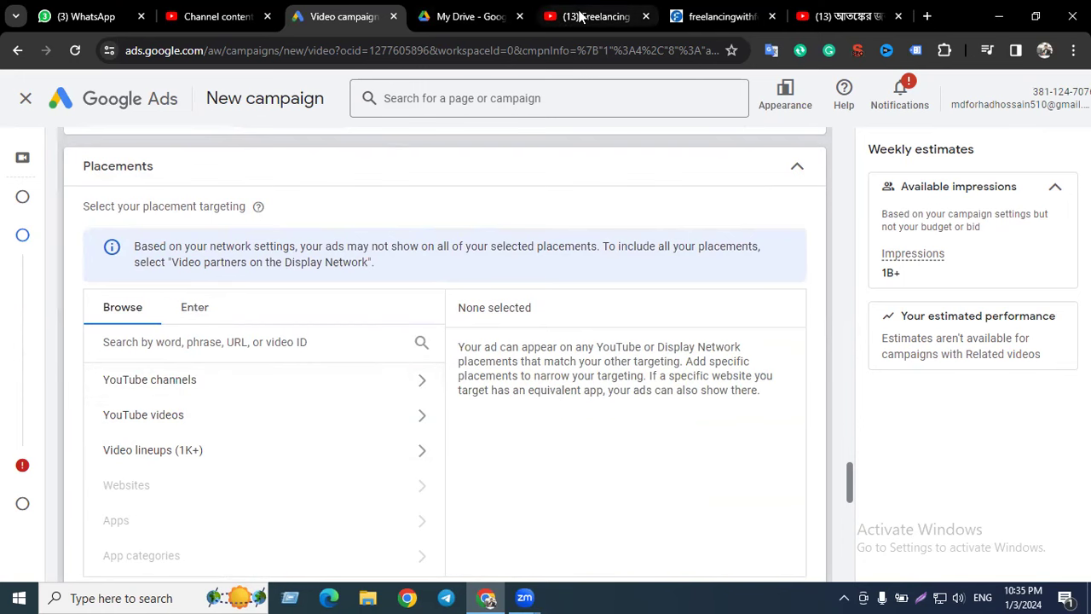
pyautogui.scroll(5, 400, 244)
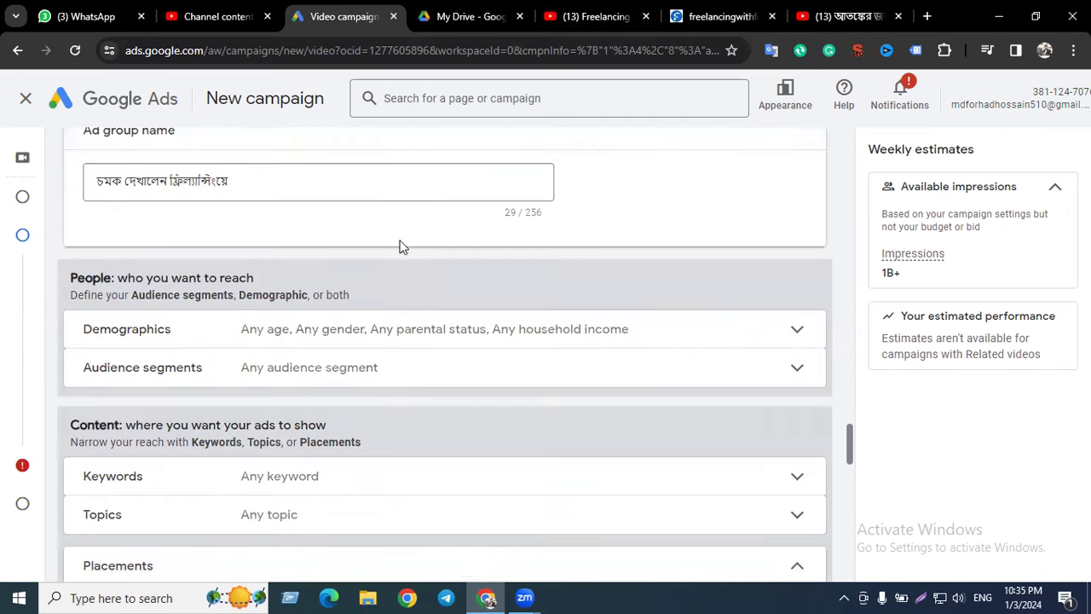
pyautogui.scroll(-4, 409, 298)
pyautogui.scroll(-1, 406, 314)
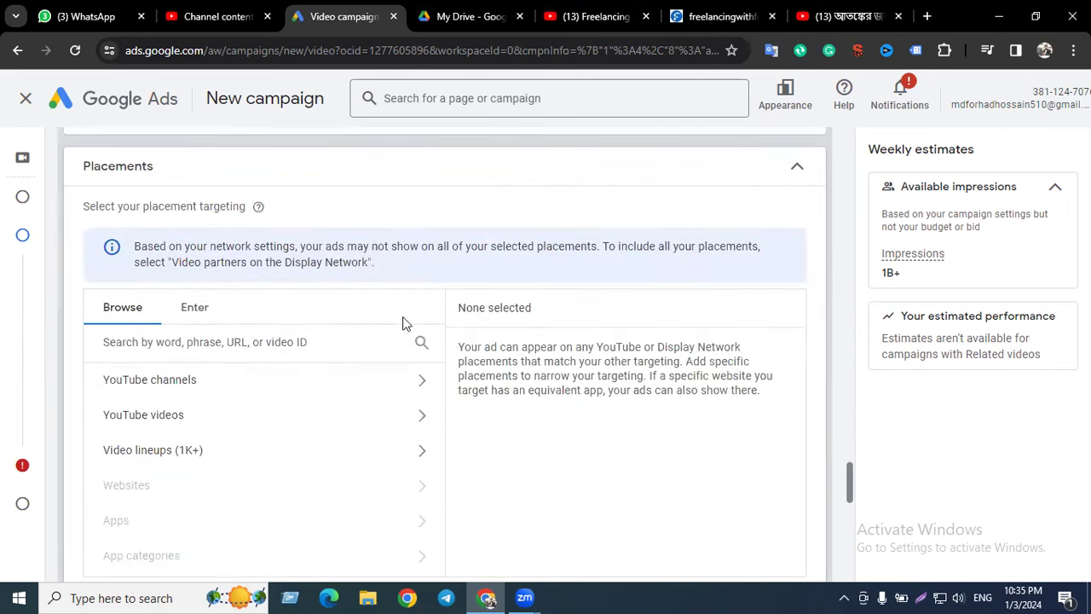
pyautogui.click(214, 388)
pyautogui.click(177, 344)
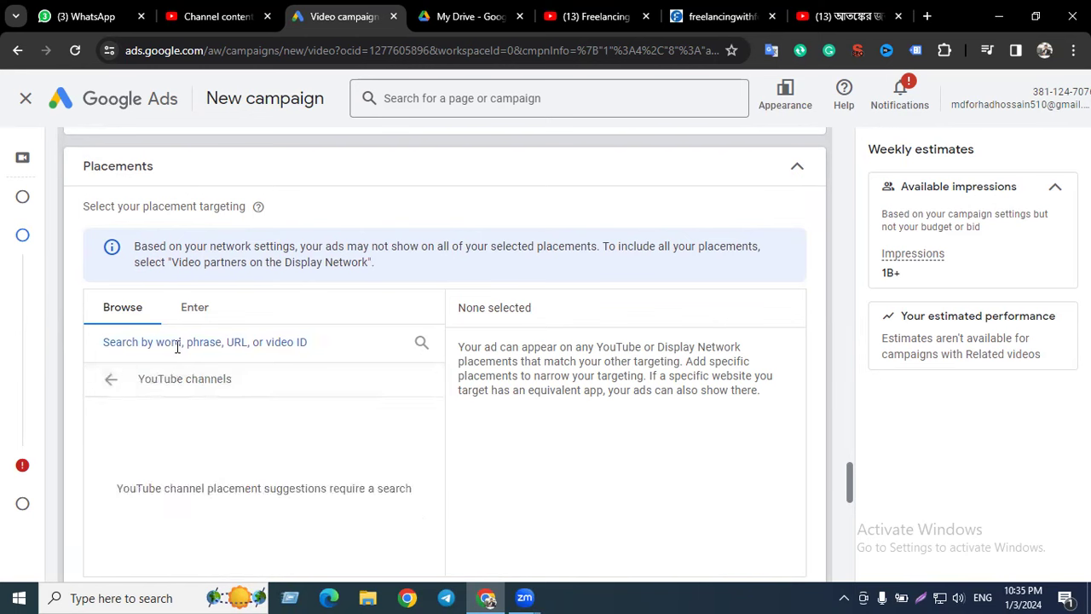
pyautogui.write('freelancing')
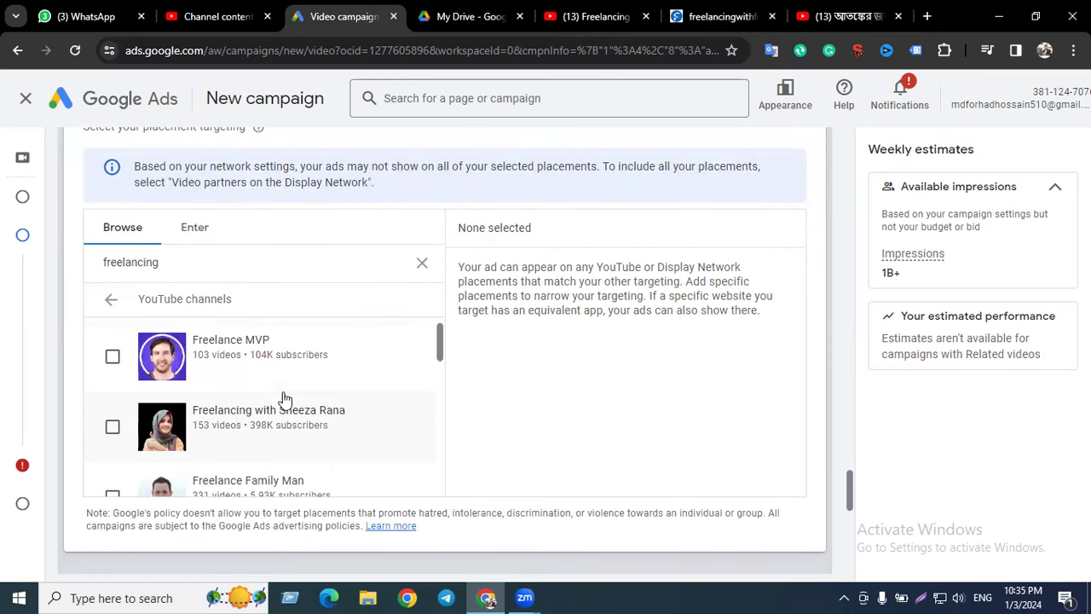
# - Look through the freelancing channel results for suitable placements, comparing their names, video counts and subscribers
pyautogui.scroll(-2, 275, 392)
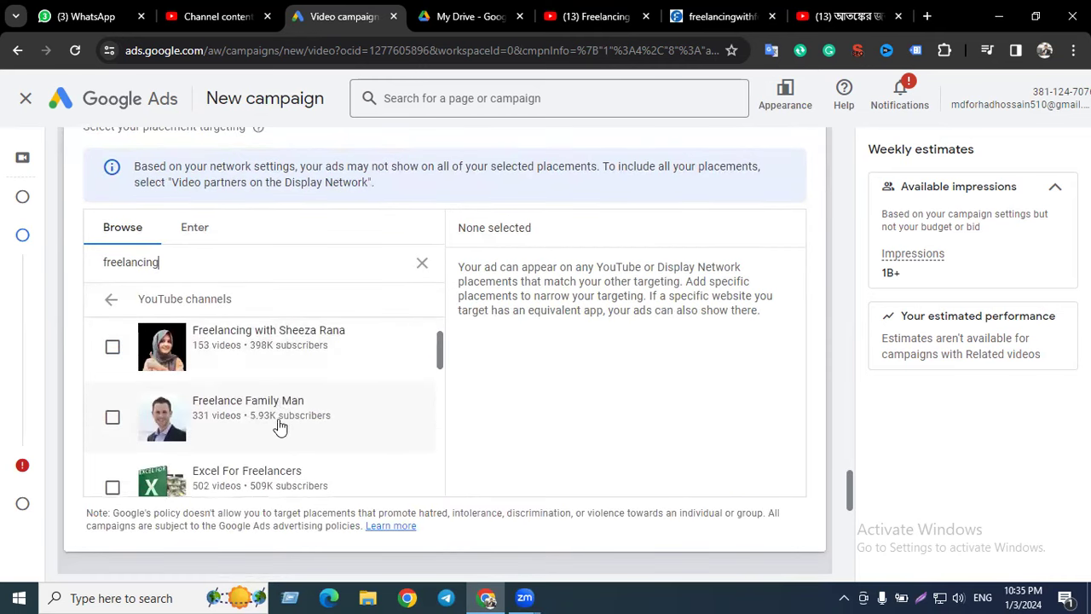
pyautogui.scroll(-4, 281, 426)
pyautogui.scroll(-4, 282, 427)
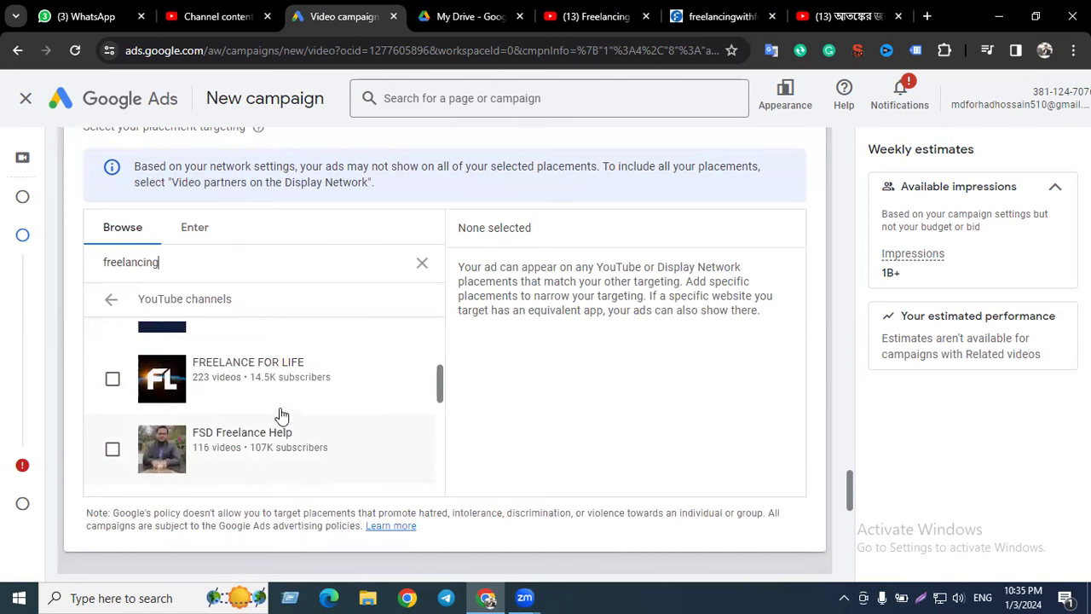
pyautogui.scroll(-2, 290, 400)
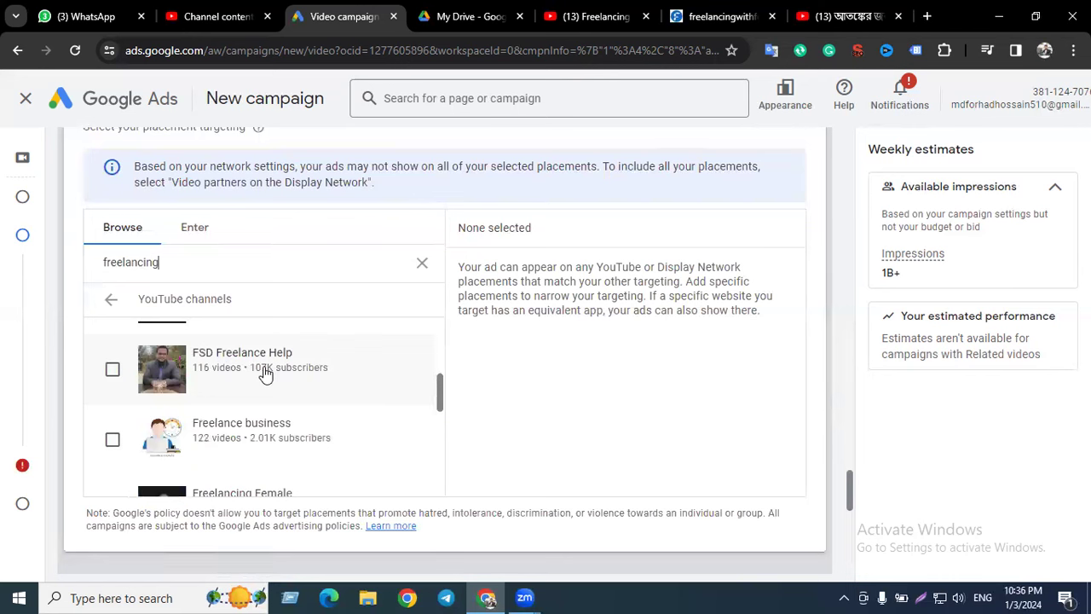
pyautogui.scroll(-1, 265, 373)
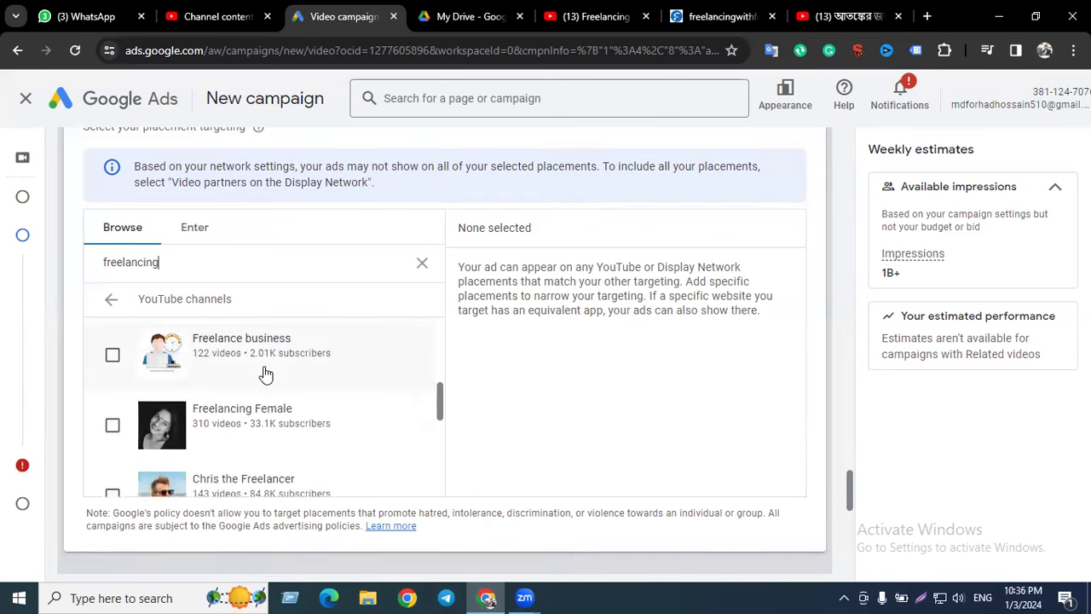
pyautogui.scroll(-2, 265, 373)
pyautogui.scroll(-1, 265, 374)
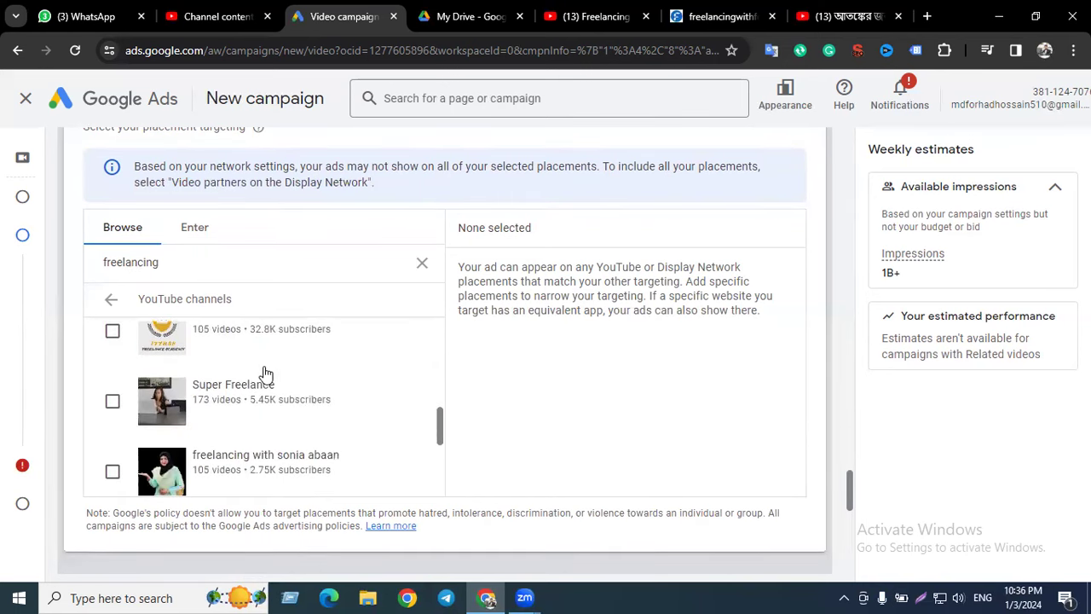
pyautogui.scroll(-2, 265, 373)
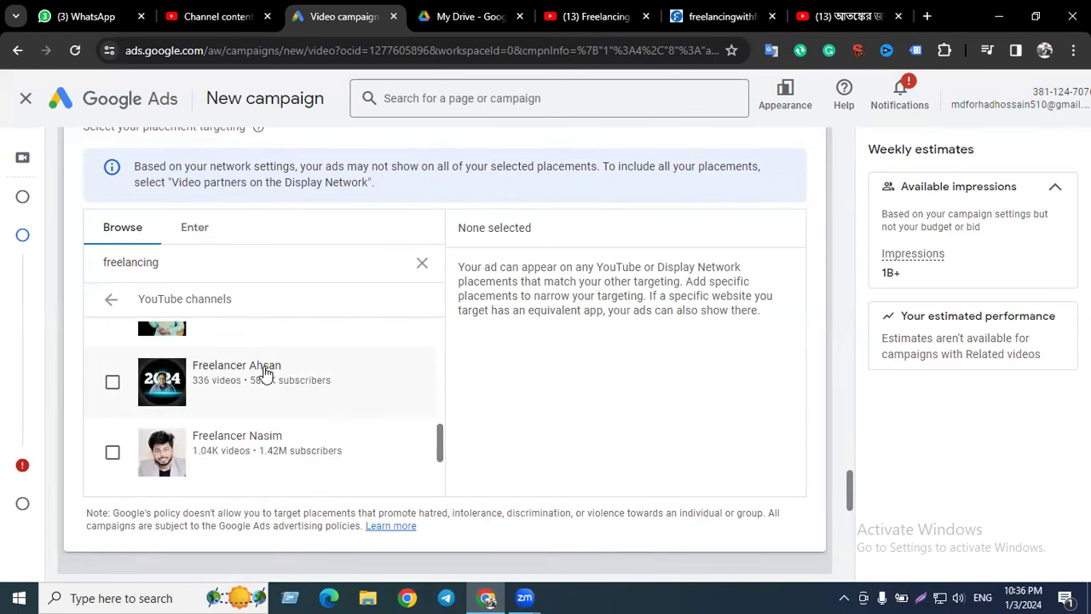
pyautogui.scroll(-2, 259, 375)
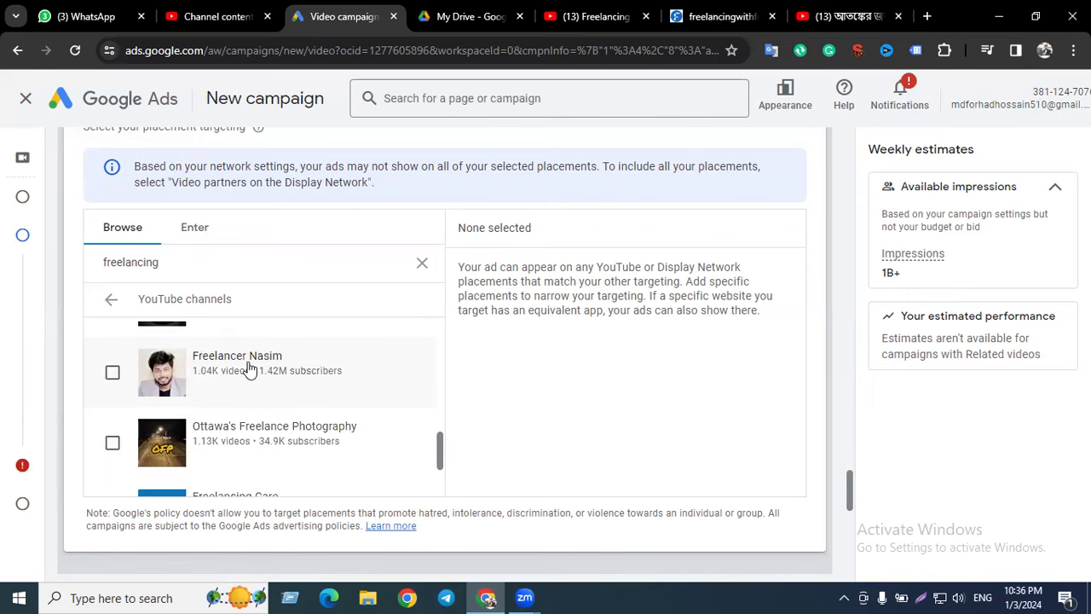
pyautogui.scroll(-1, 249, 367)
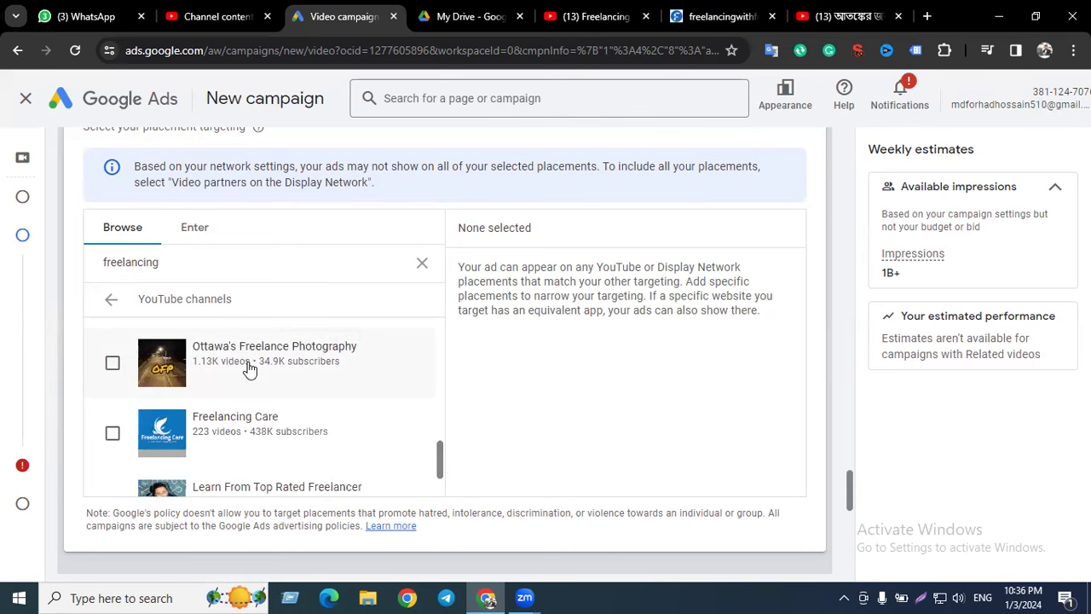
pyautogui.scroll(-1, 249, 367)
pyautogui.scroll(-1, 249, 368)
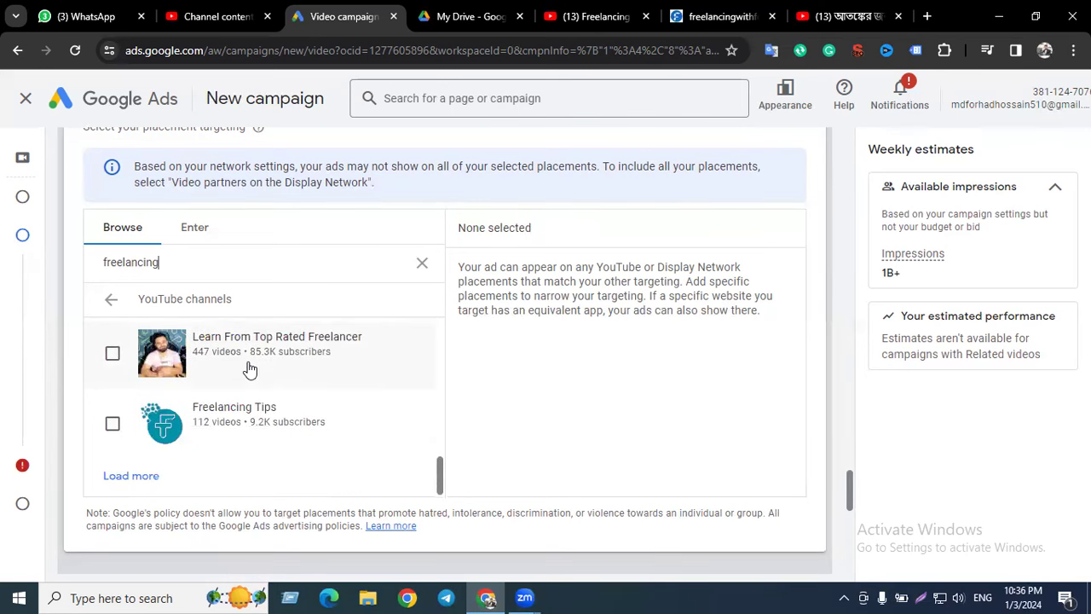
pyautogui.scroll(-4, 249, 367)
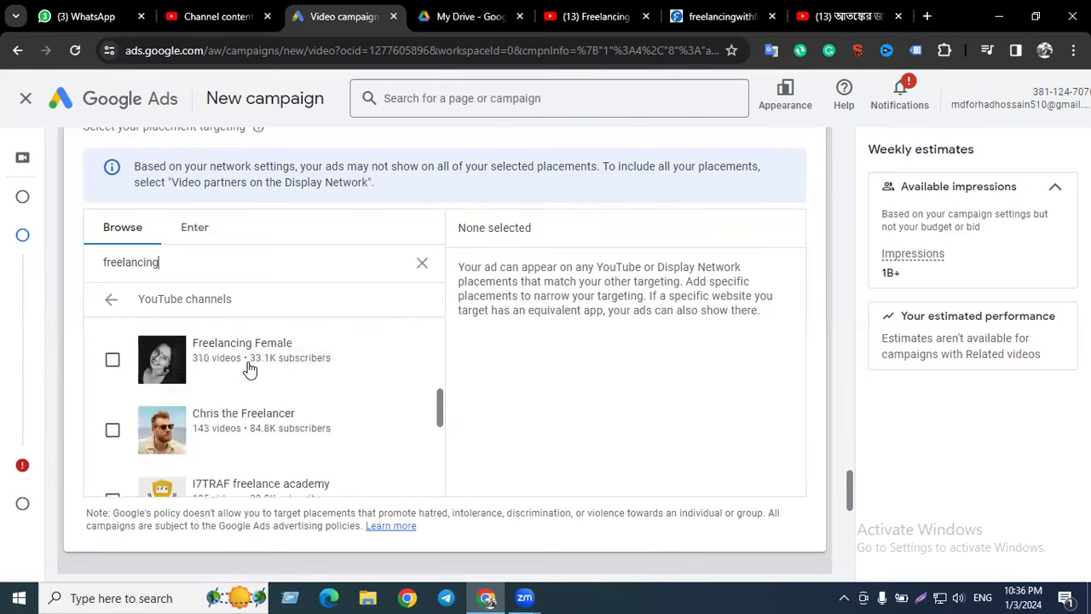
# - Select the FSD Freelance Help YouTube channel from the freelancing results as an ad placement
pyautogui.scroll(10, 249, 367)
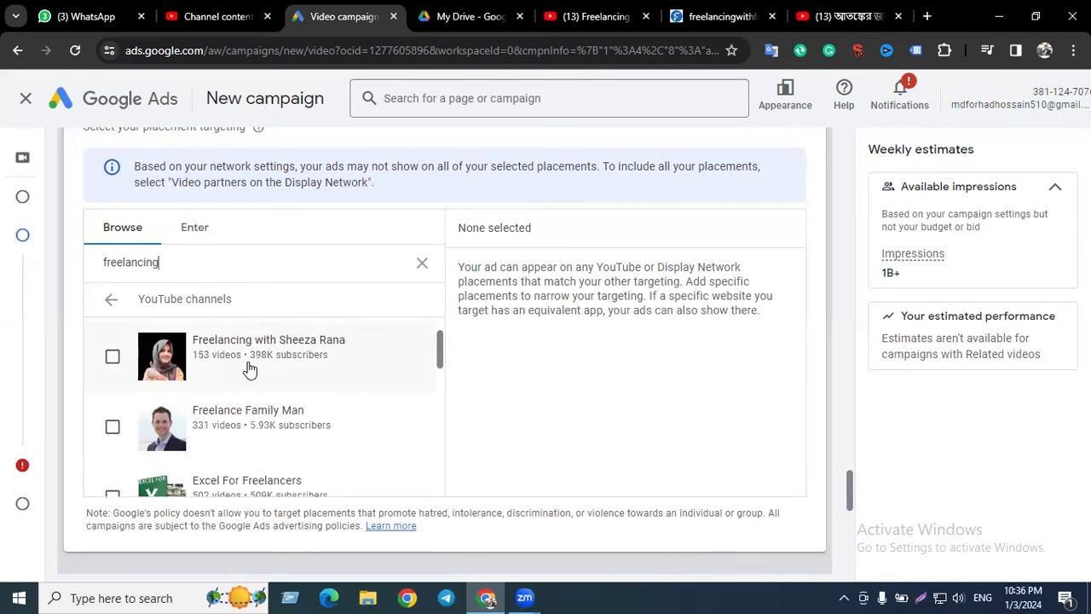
pyautogui.scroll(1, 249, 367)
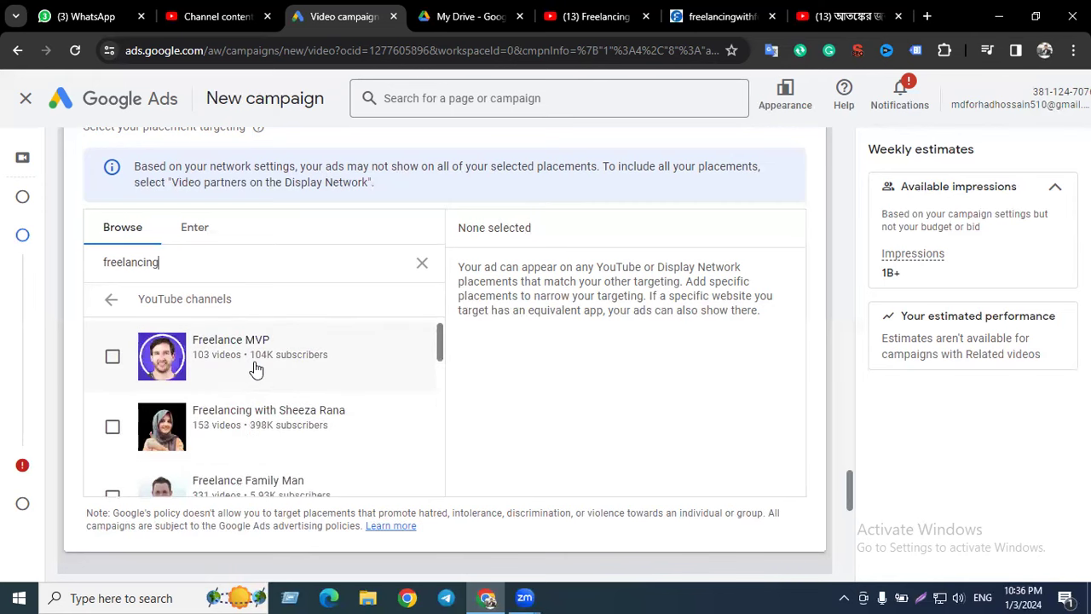
pyautogui.scroll(-1, 278, 363)
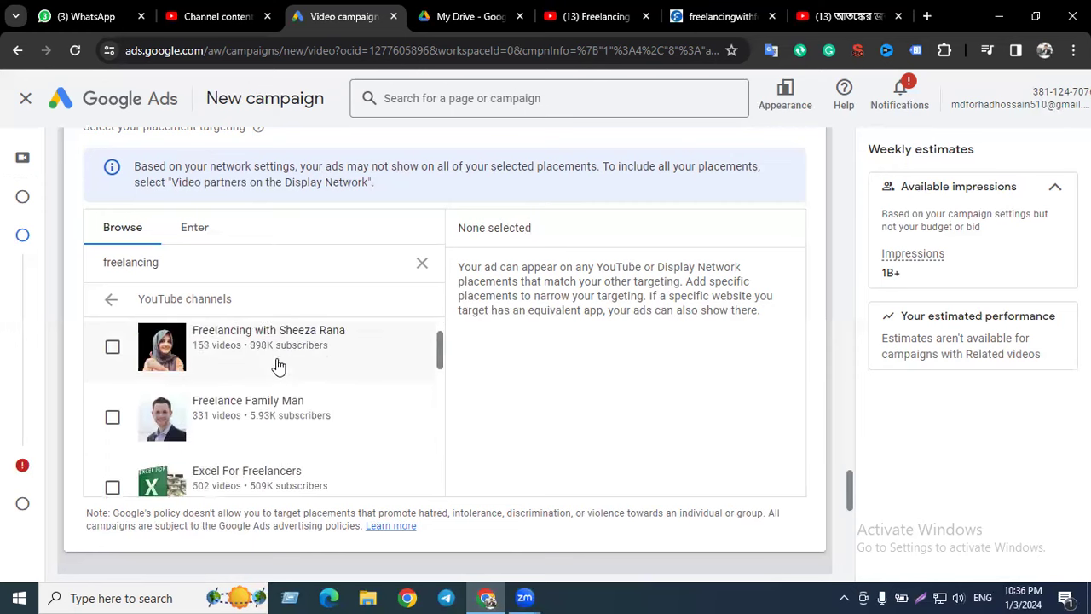
pyautogui.scroll(-5, 221, 412)
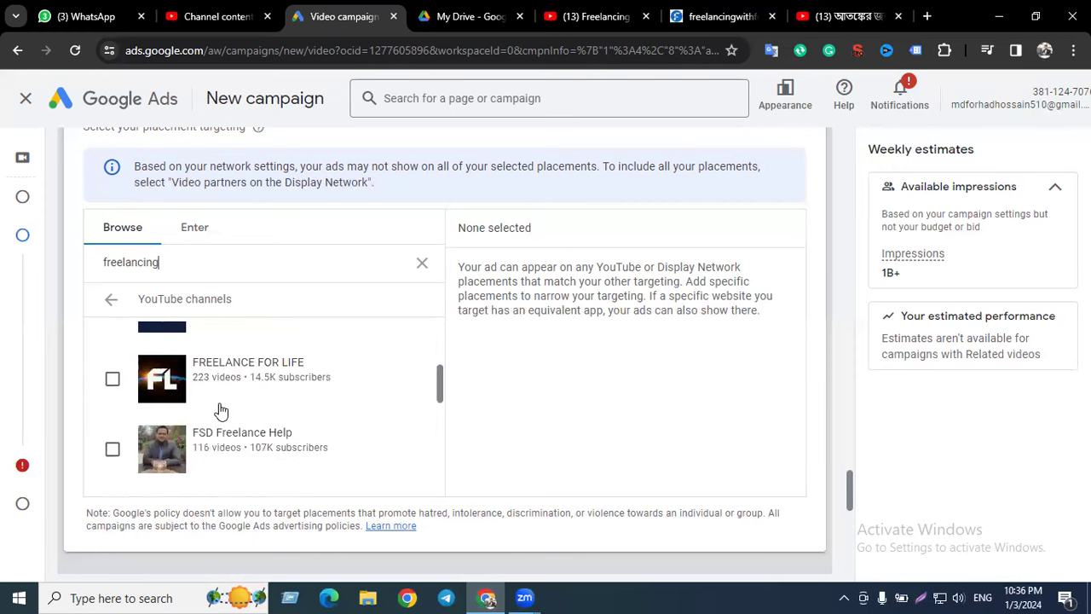
pyautogui.click(114, 450)
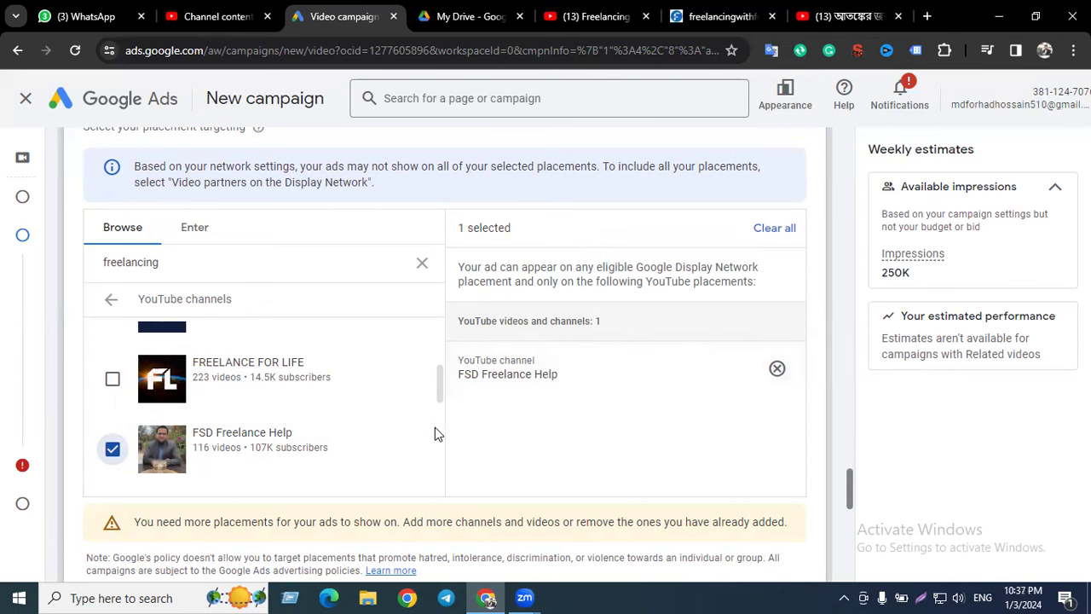
# - Add Freelance MVP, the two channels listed below it, Excel For Freelancers and The Freelance Movement to the selected placements
pyautogui.scroll(3, 237, 401)
pyautogui.scroll(2, 235, 401)
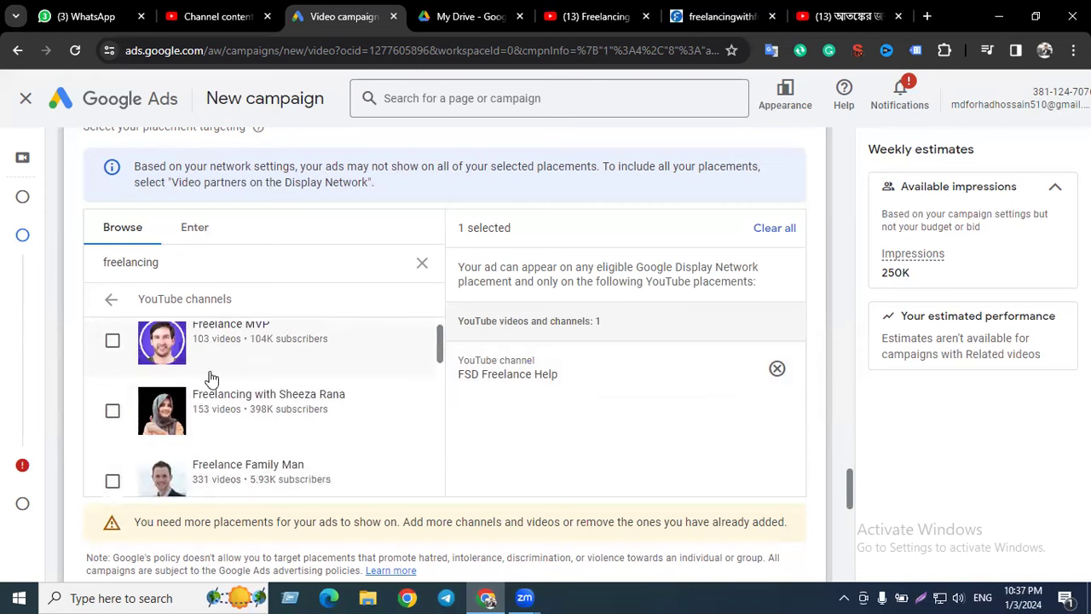
pyautogui.click(112, 356)
pyautogui.click(112, 427)
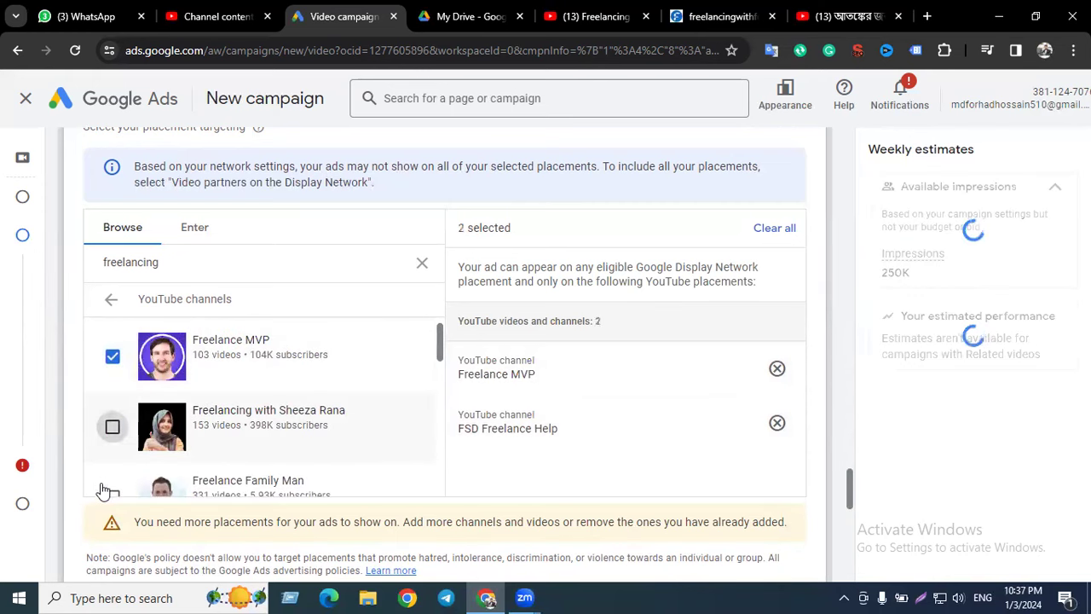
pyautogui.click(109, 492)
pyautogui.scroll(-2, 220, 390)
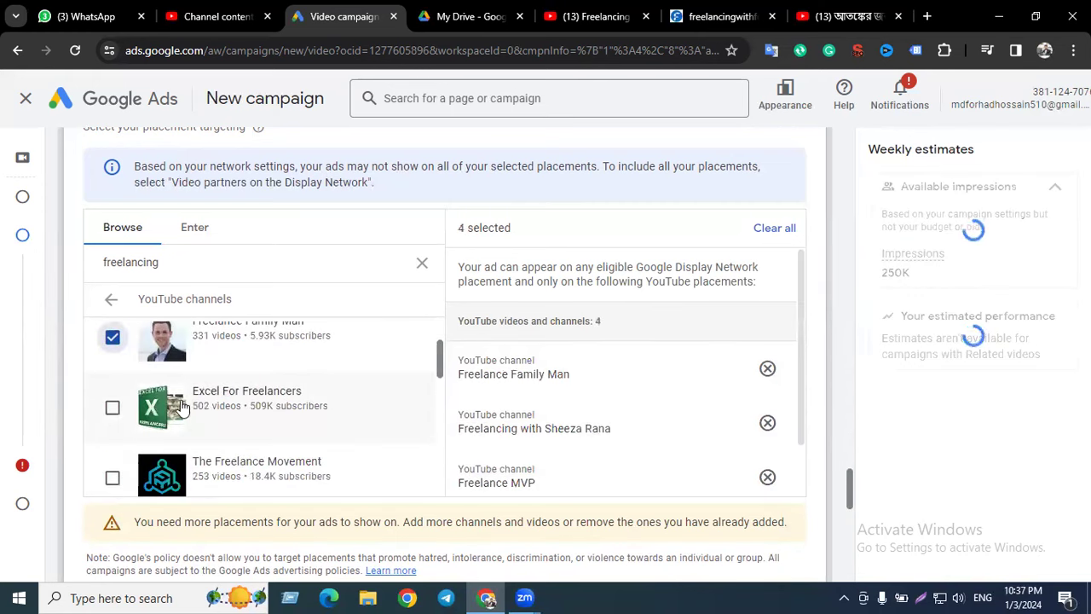
pyautogui.click(111, 407)
pyautogui.scroll(-1, 209, 407)
pyautogui.click(208, 402)
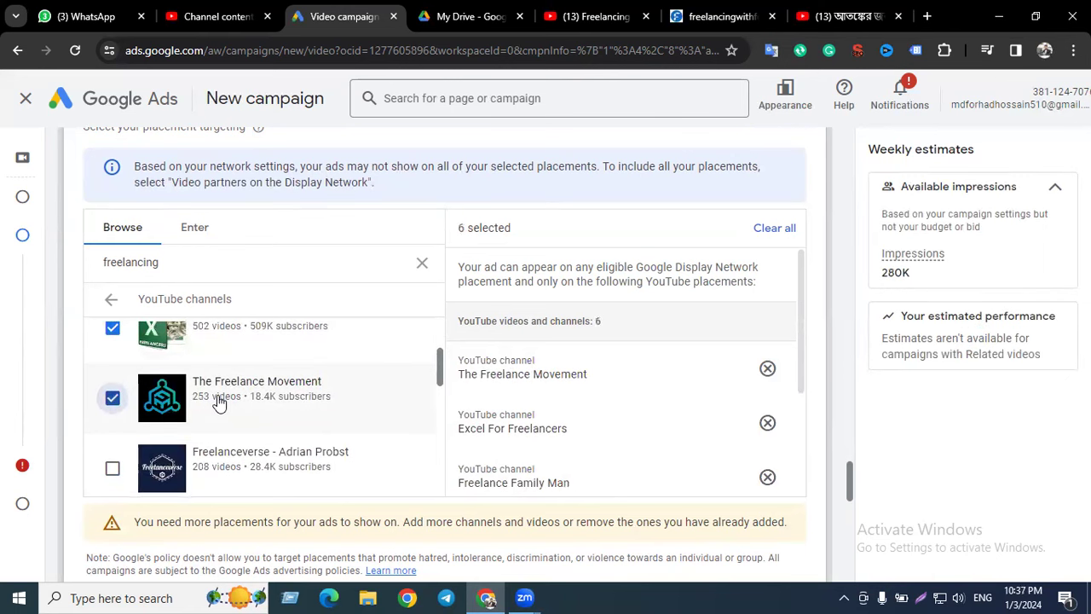
pyautogui.scroll(-2, 219, 402)
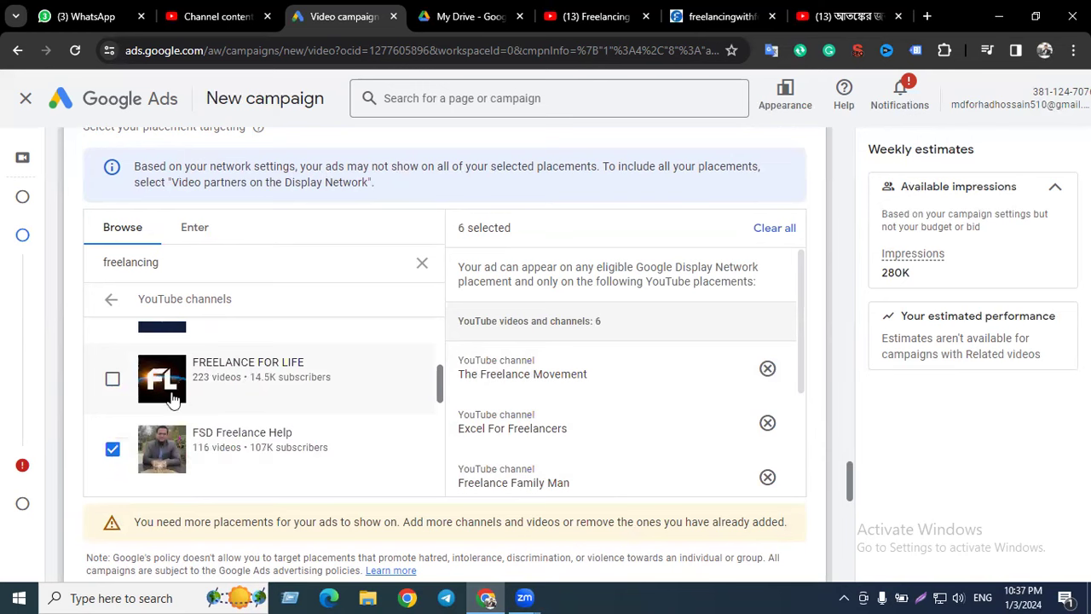
pyautogui.scroll(5, 170, 397)
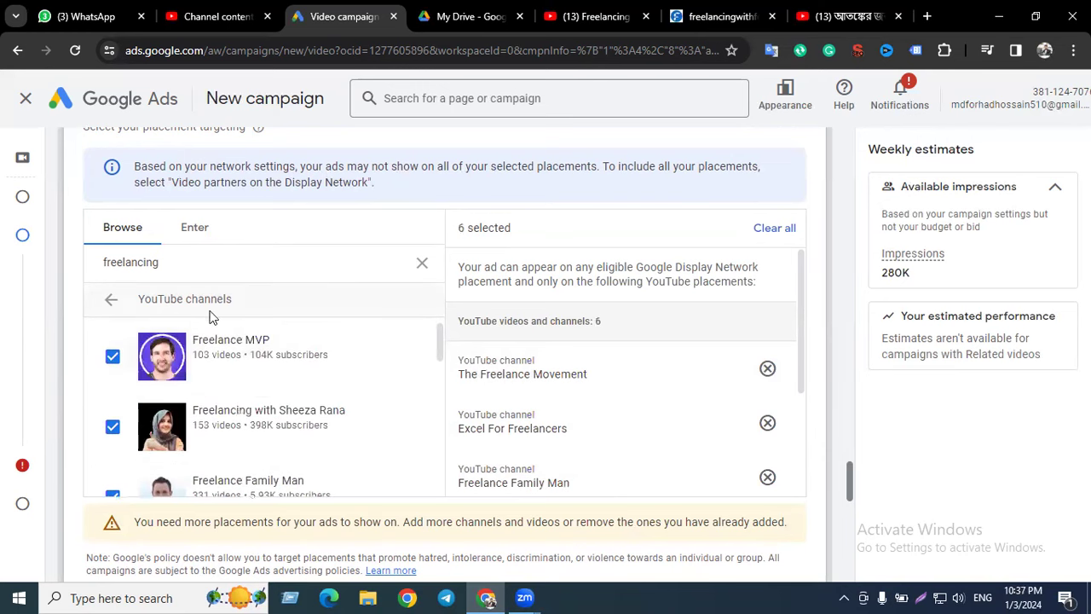
# - View the YouTube video results for "freelancing" and remove every selected channel from the placements
pyautogui.click(111, 300)
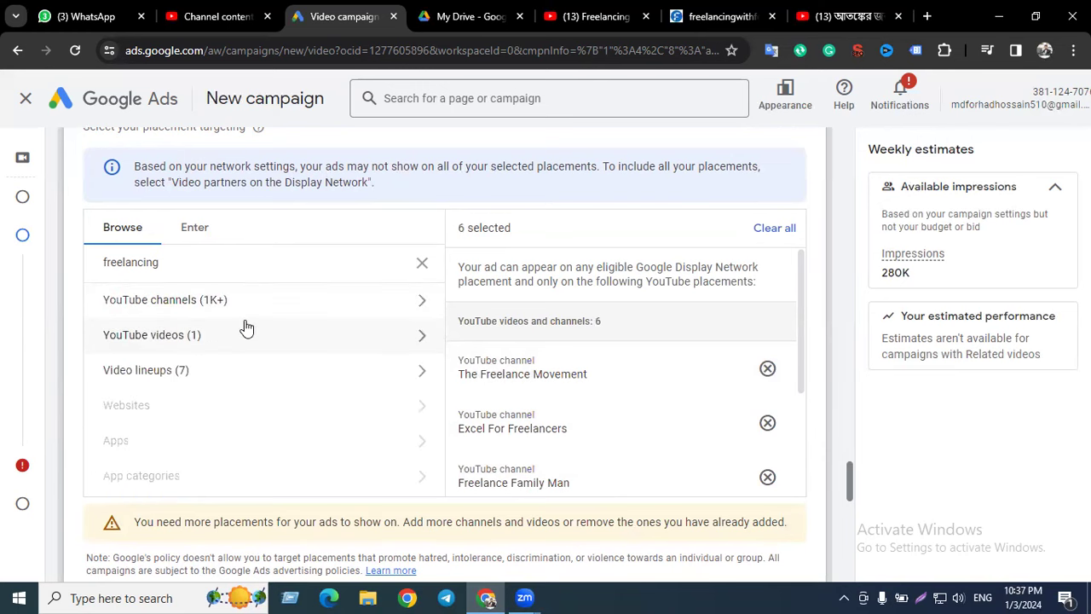
pyautogui.click(206, 337)
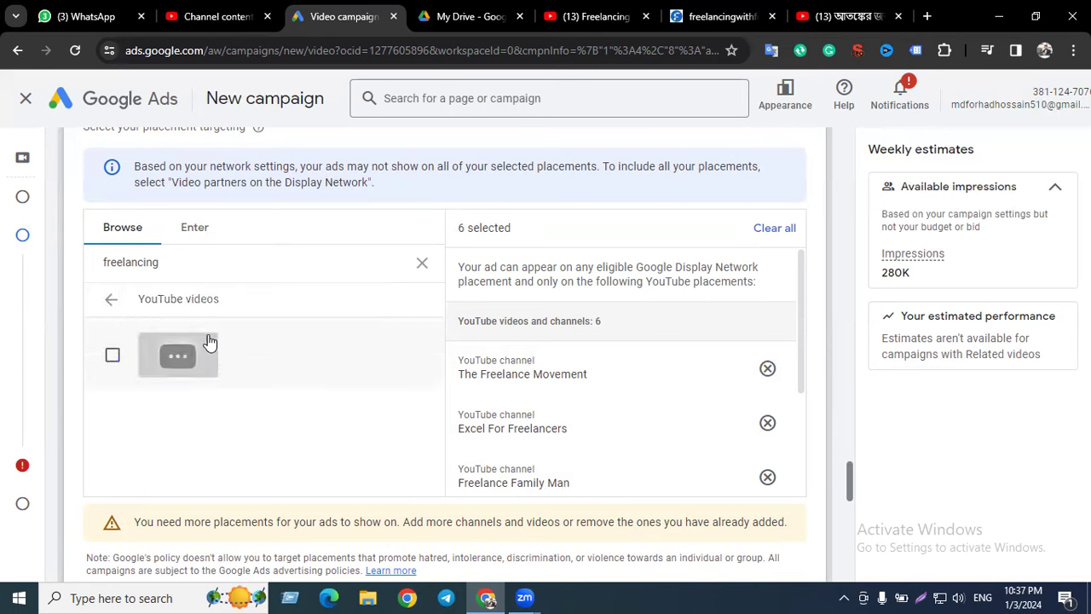
pyautogui.click(767, 370)
pyautogui.click(767, 370)
pyautogui.click(767, 370)
pyautogui.doubleClick(769, 370)
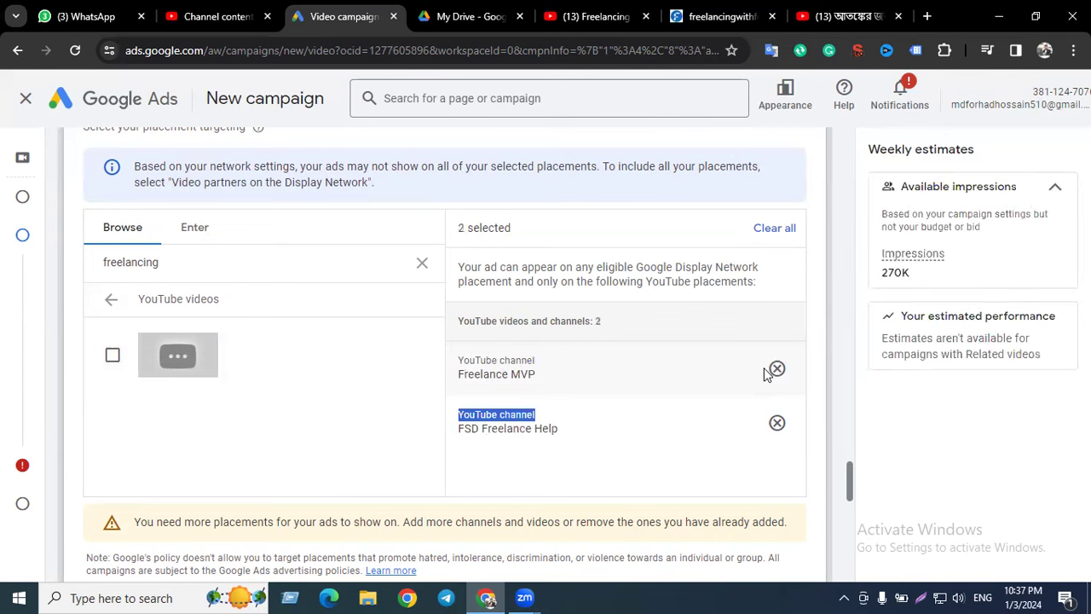
pyautogui.click(777, 370)
pyautogui.click(777, 370)
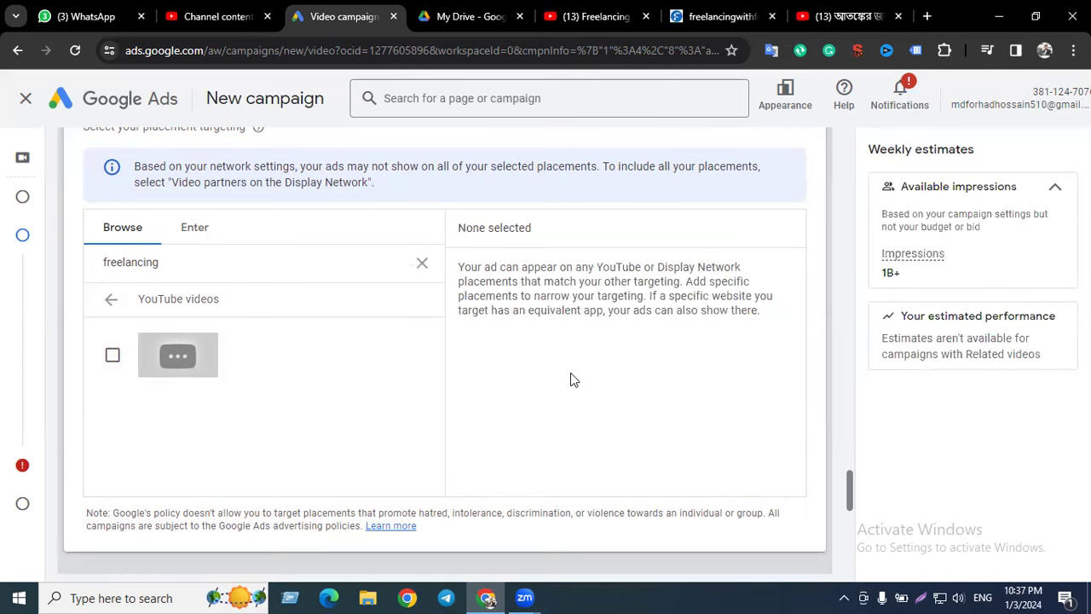
# - Clear the placement search term and open the YouTube videos placement category
pyautogui.click(164, 273)
pyautogui.press('BackSpace')
pyautogui.press('BackSpace')
pyautogui.press('BackSpace')
pyautogui.press('BackSpace')
pyautogui.press('BackSpace')
pyautogui.press('BackSpace')
pyautogui.press('BackSpace')
pyautogui.press('BackSpace')
pyautogui.press('BackSpace')
pyautogui.press('BackSpace')
pyautogui.press('BackSpace')
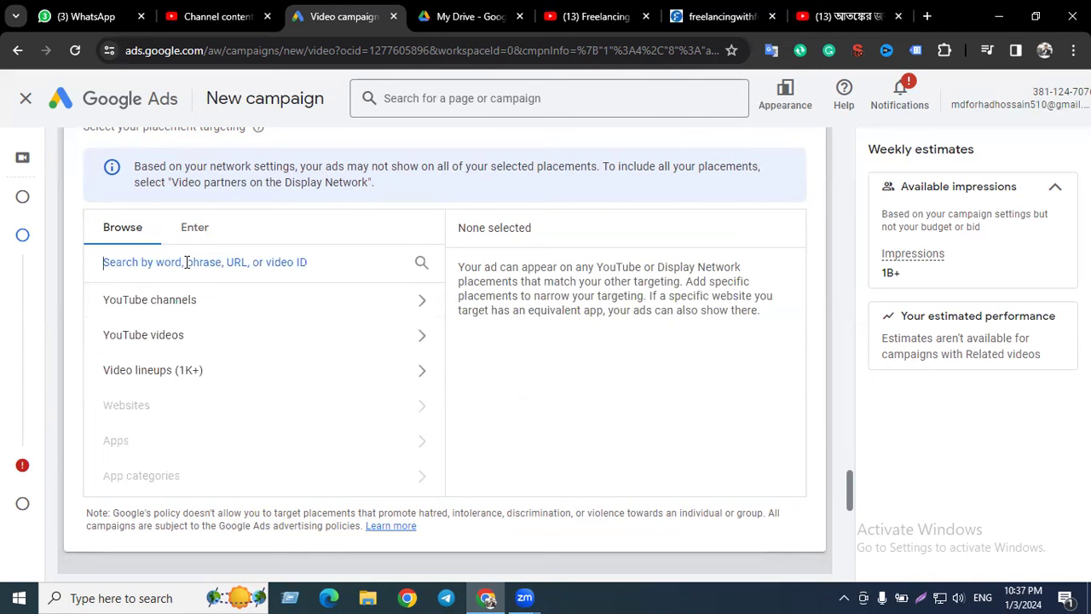
pyautogui.click(191, 341)
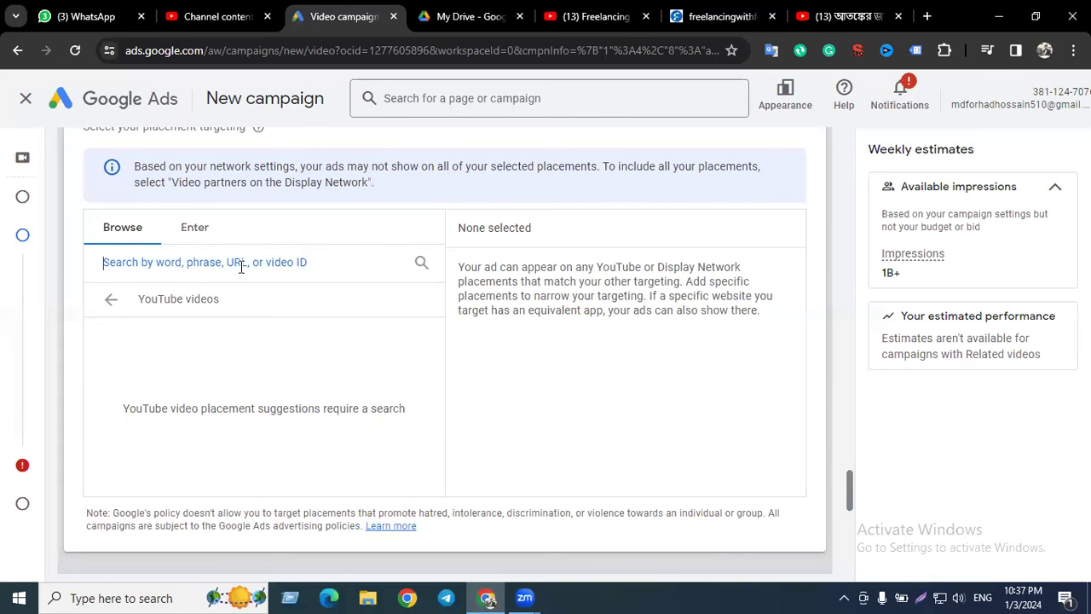
# - Switch to the ATN News crime investigation video on YouTube and copy its URL
pyautogui.click(588, 10)
pyautogui.click(828, 11)
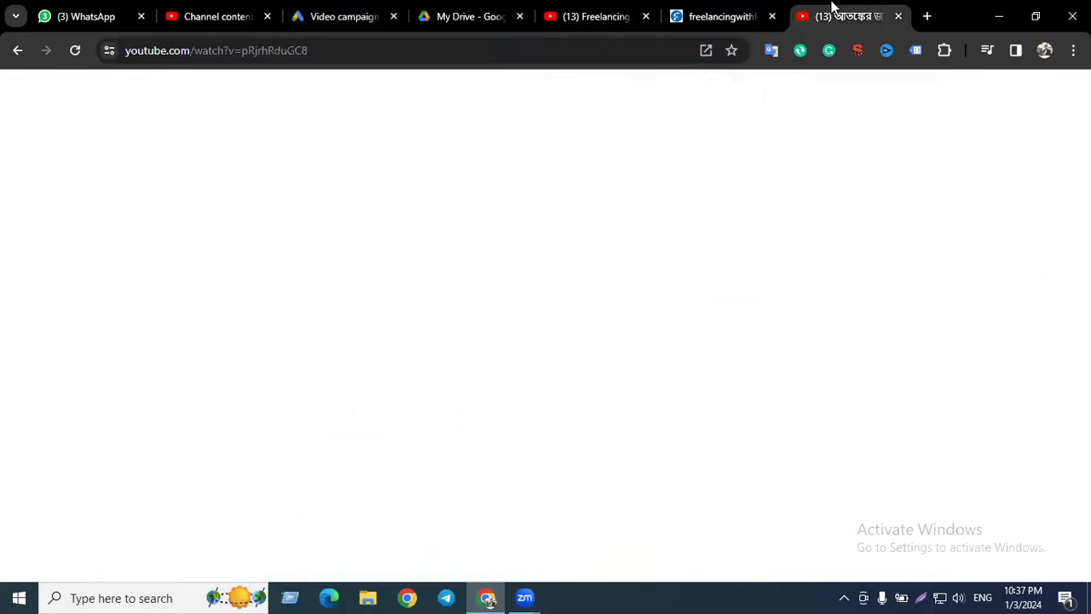
pyautogui.click(220, 50)
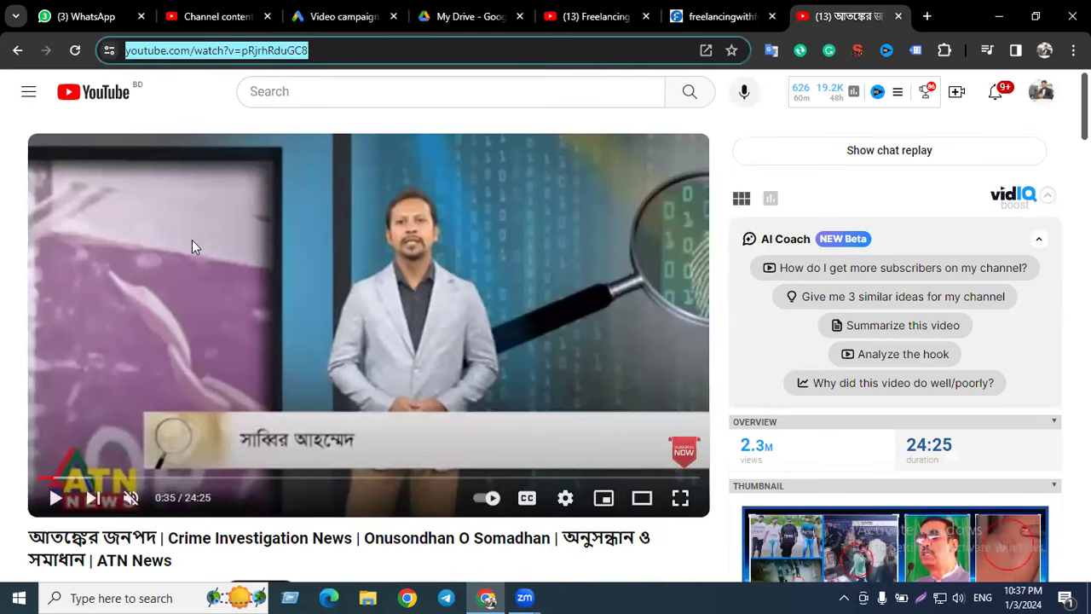
pyautogui.scroll(-3, 145, 377)
pyautogui.scroll(3, 179, 290)
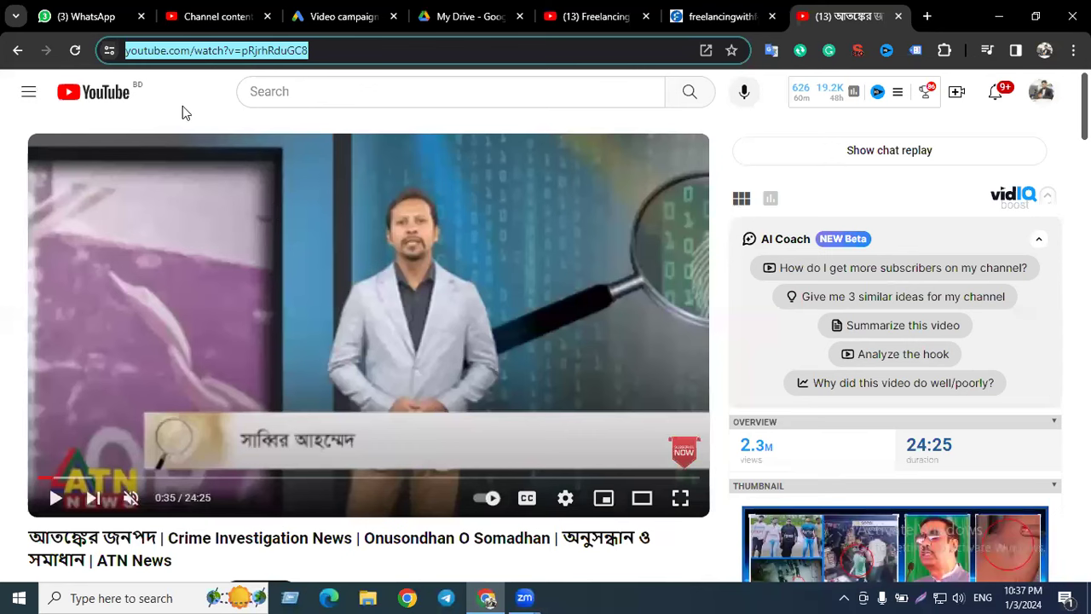
pyautogui.scroll(-3, 278, 333)
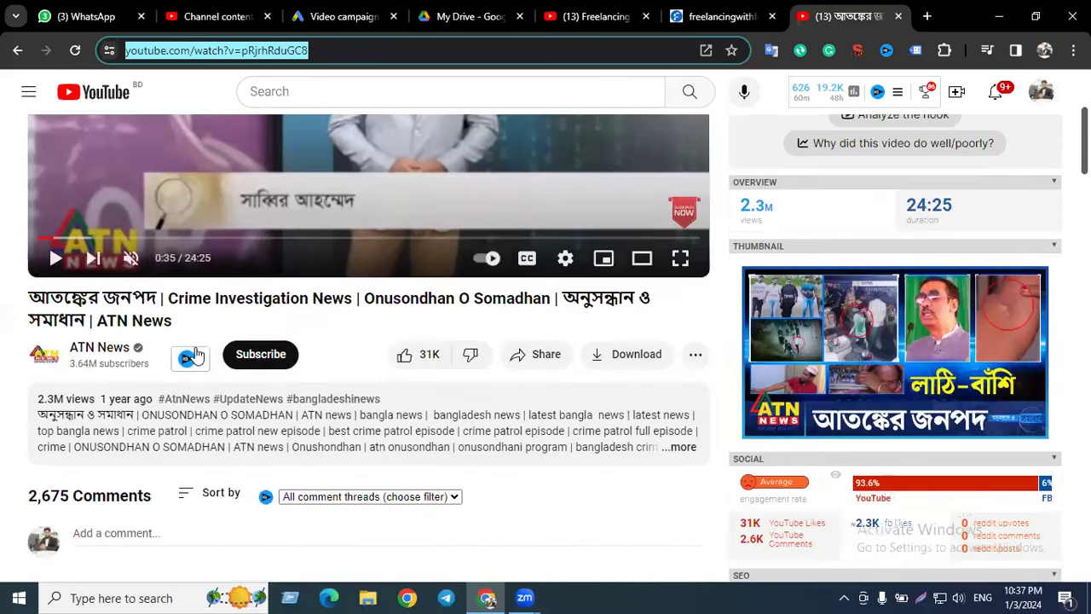
pyautogui.scroll(2, 242, 345)
pyautogui.scroll(1, 241, 341)
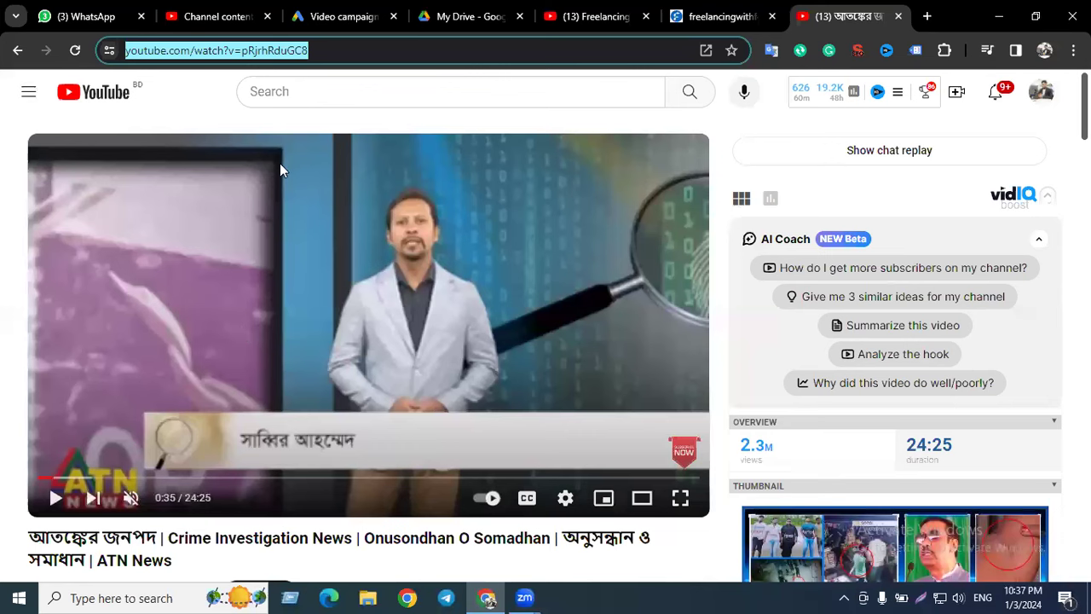
pyautogui.click(194, 114)
pyautogui.click(201, 51)
pyautogui.hotkey('ctrl', 'c')
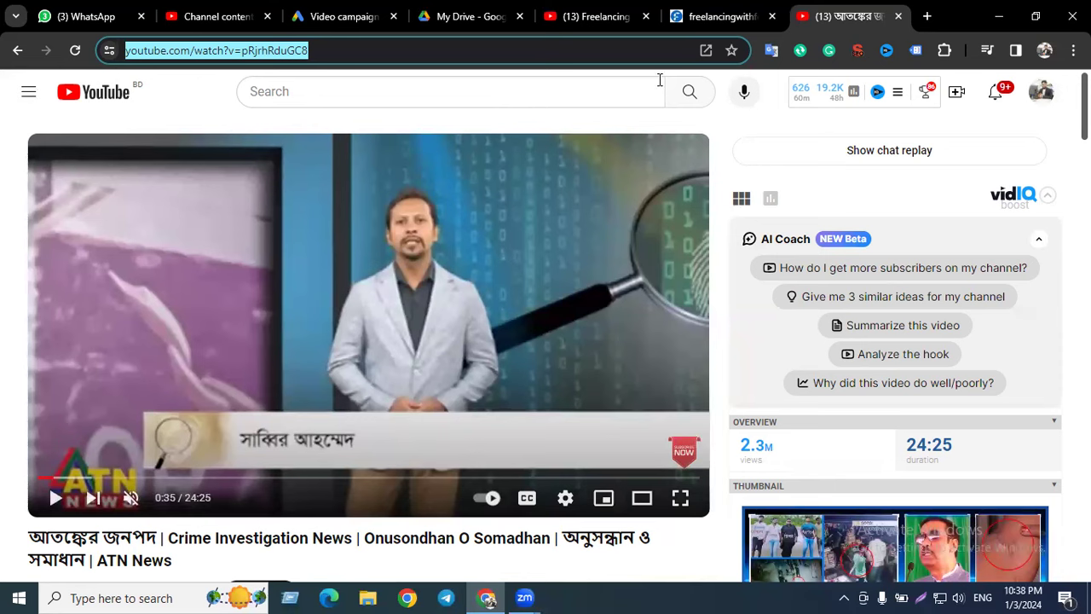
pyautogui.click(471, 14)
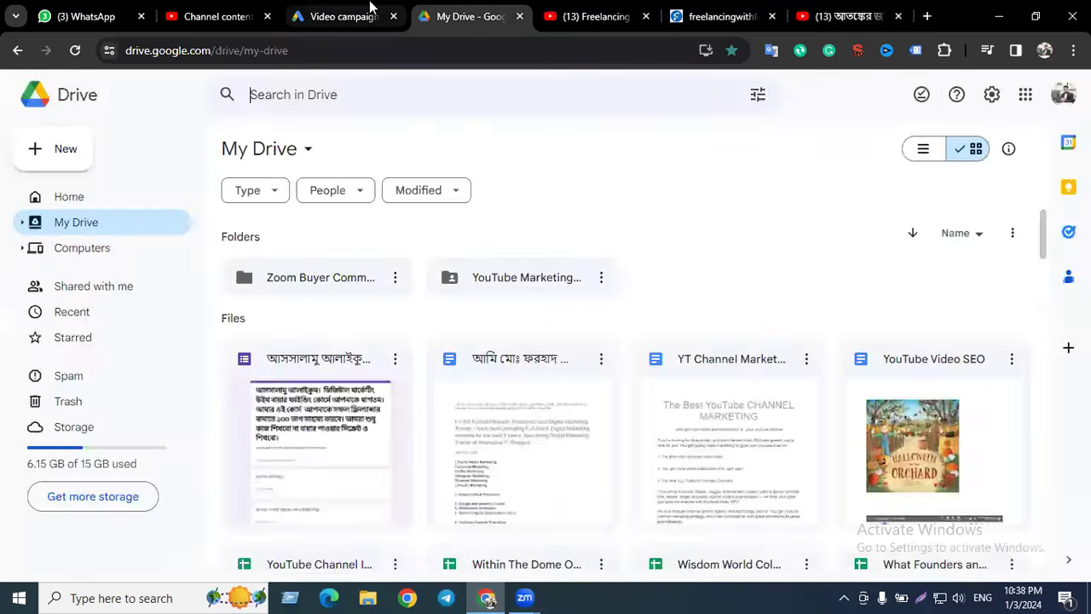
pyautogui.click(343, 16)
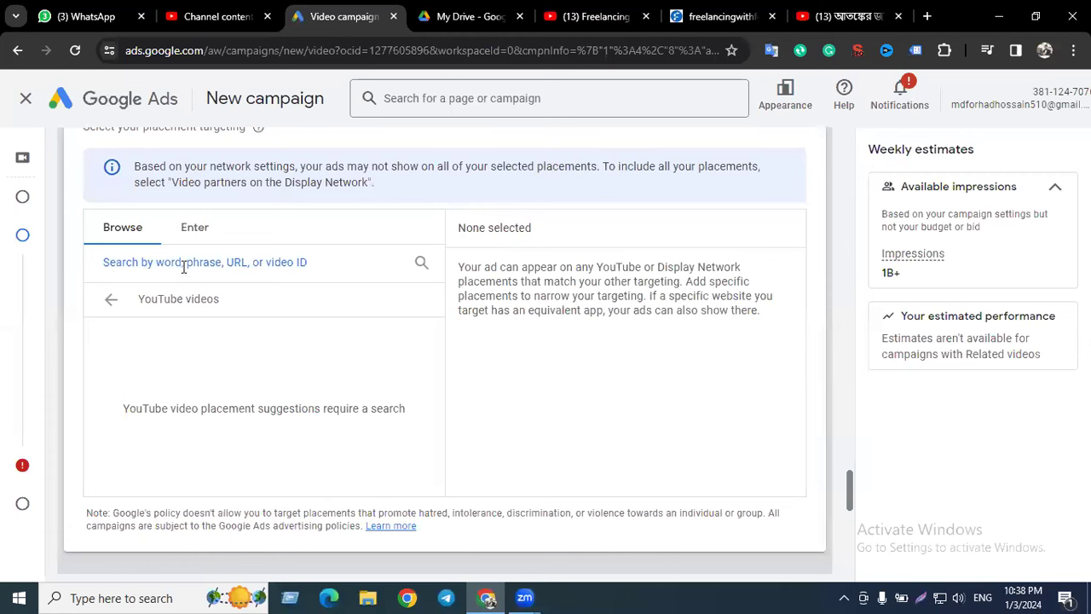
pyautogui.hotkey('ctrl', 'v')
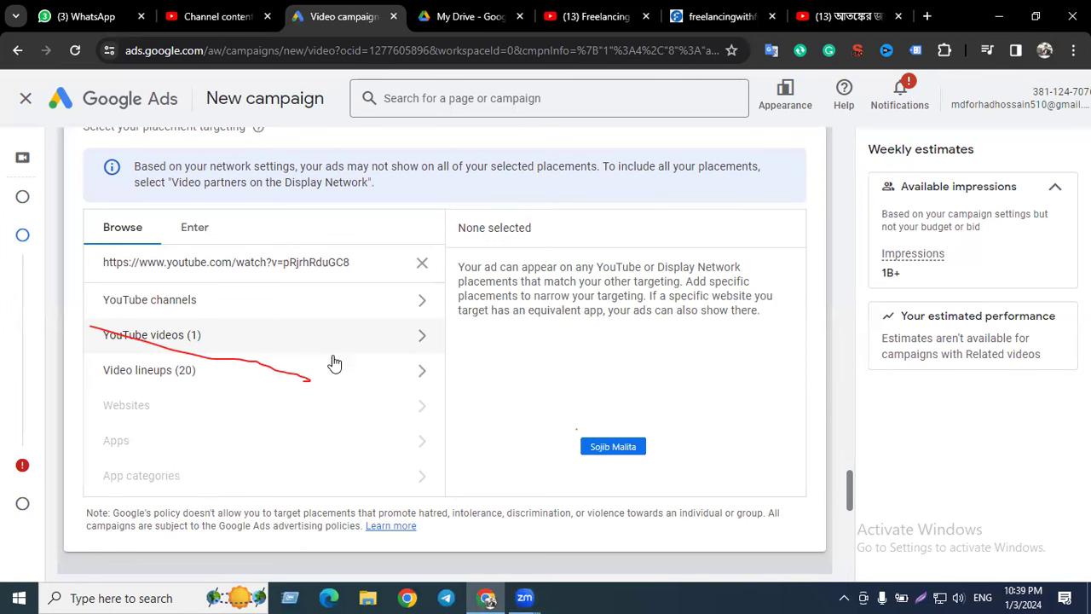
# - Examine the video lineups offered for the searched video URL and return to the placement categories
pyautogui.click(409, 375)
pyautogui.click(260, 380)
pyautogui.scroll(-3, 275, 400)
pyautogui.scroll(-3, 280, 416)
pyautogui.scroll(10, 256, 426)
pyautogui.scroll(-3, 278, 394)
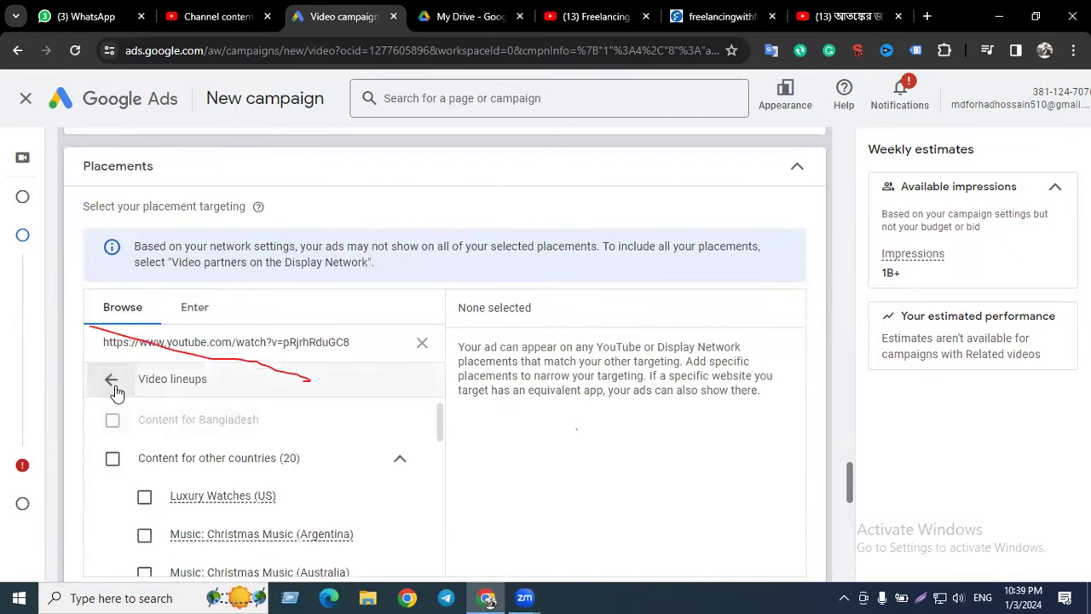
pyautogui.click(112, 380)
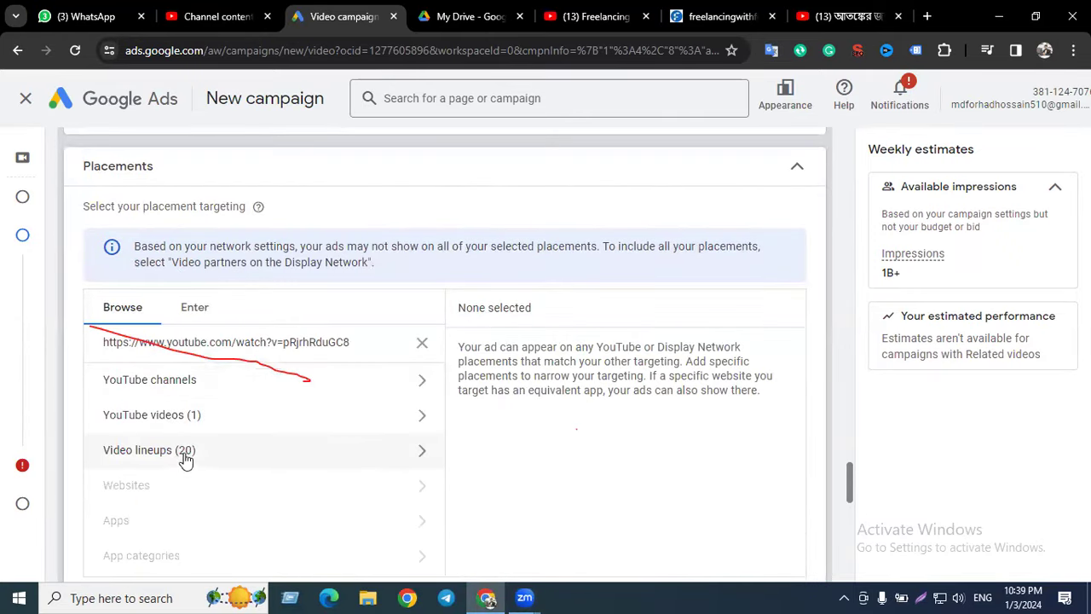
pyautogui.scroll(-2, 190, 429)
pyautogui.scroll(1, 178, 410)
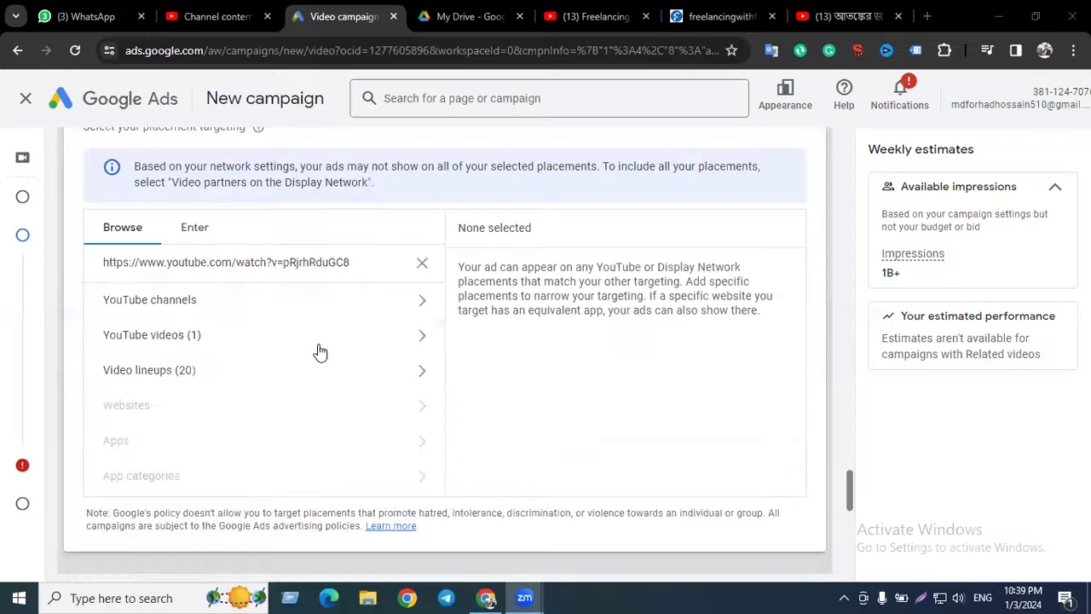
# - Open the campaign's Topics targeting and browse the list of topic categories
pyautogui.scroll(3, 282, 315)
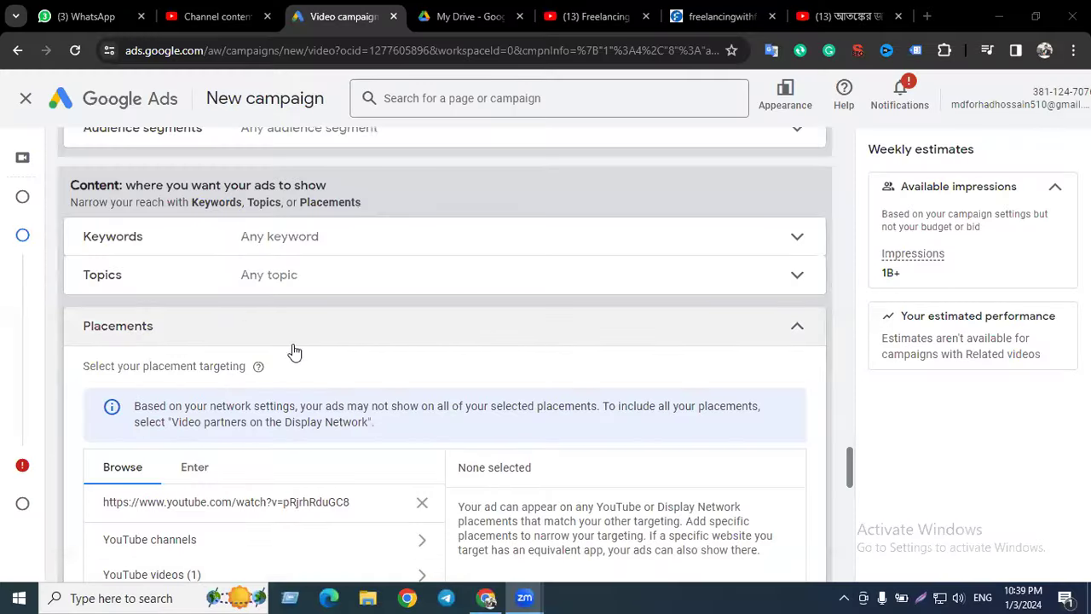
pyautogui.click(239, 288)
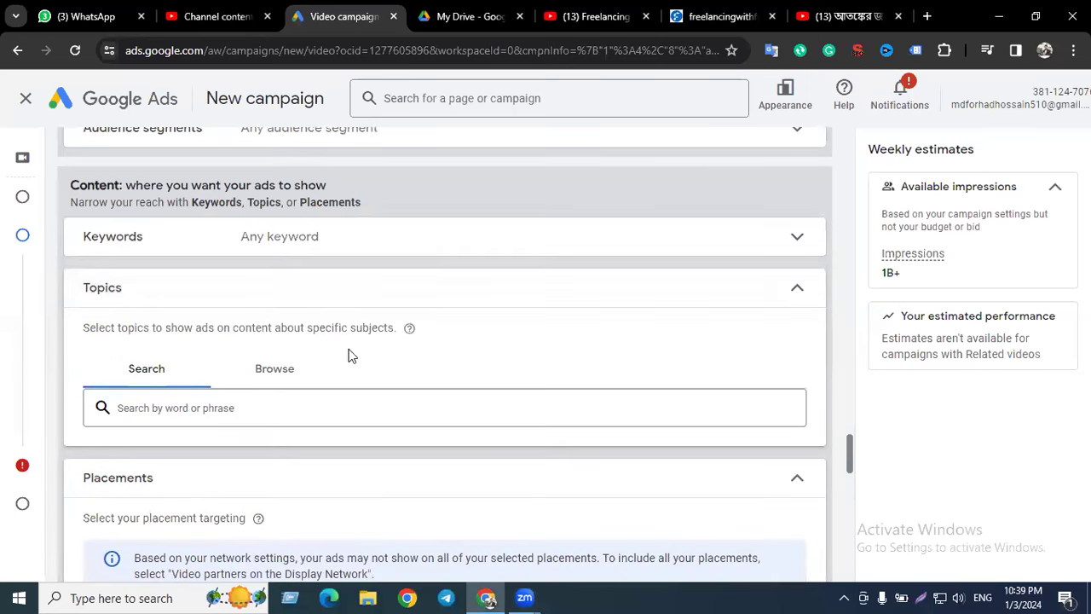
pyautogui.scroll(-3, 349, 355)
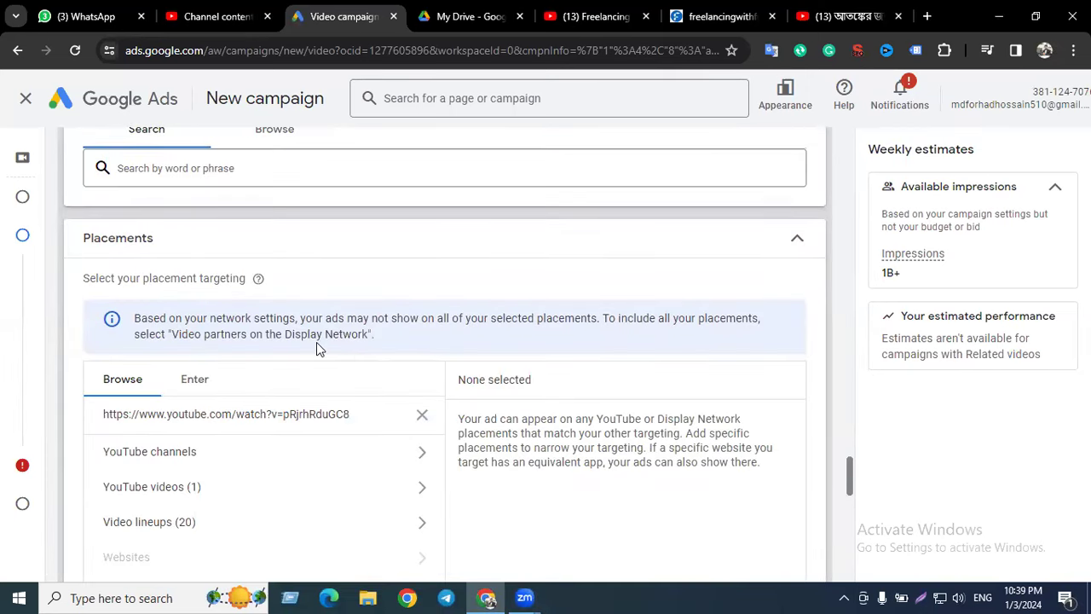
pyautogui.scroll(2, 316, 342)
pyautogui.click(262, 290)
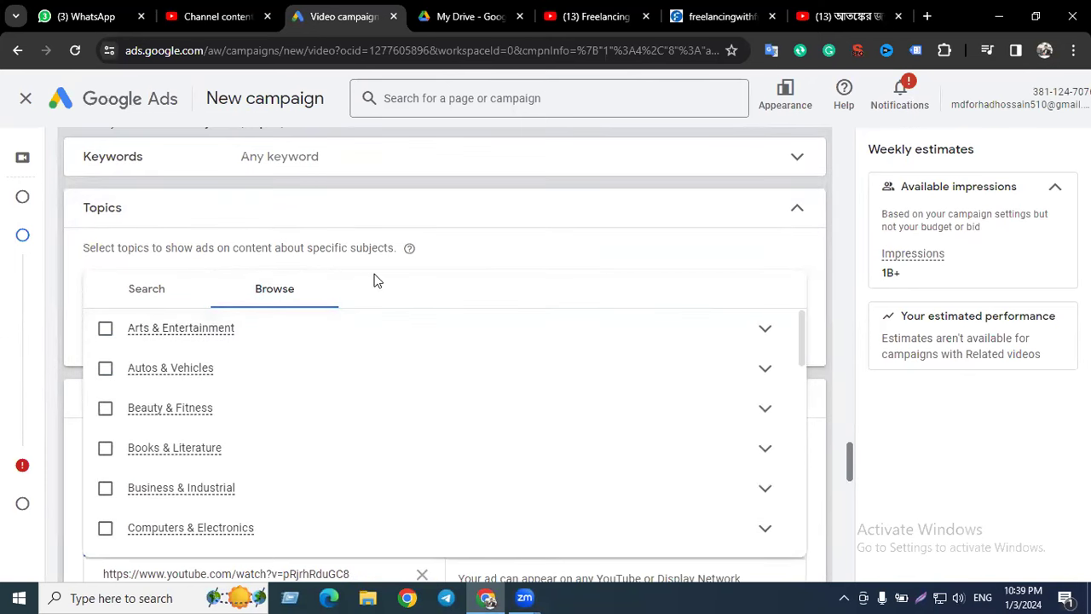
pyautogui.scroll(-2, 374, 279)
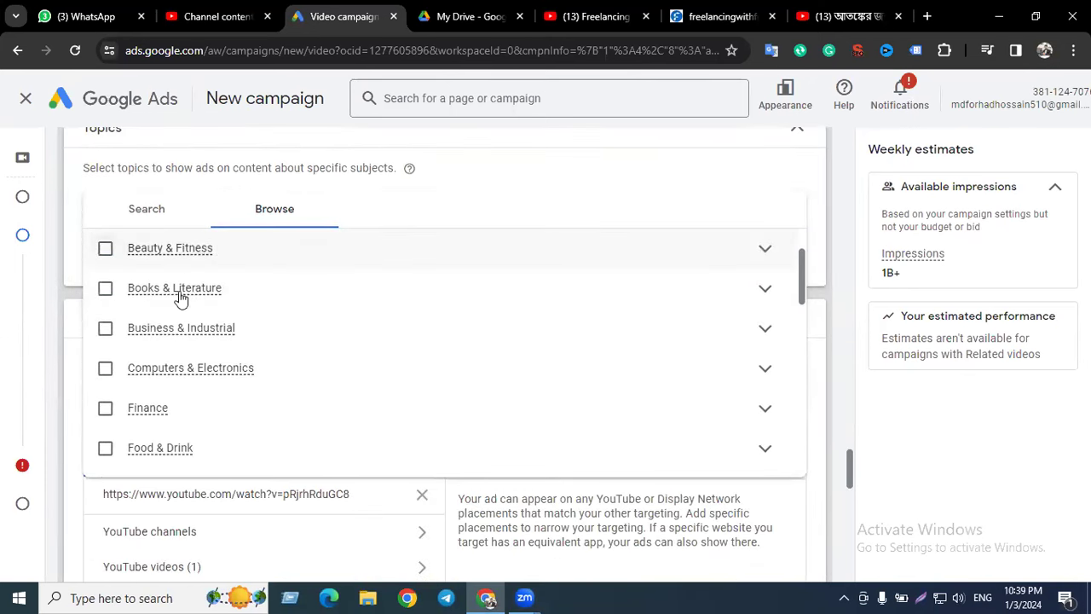
pyautogui.moveTo(214, 295)
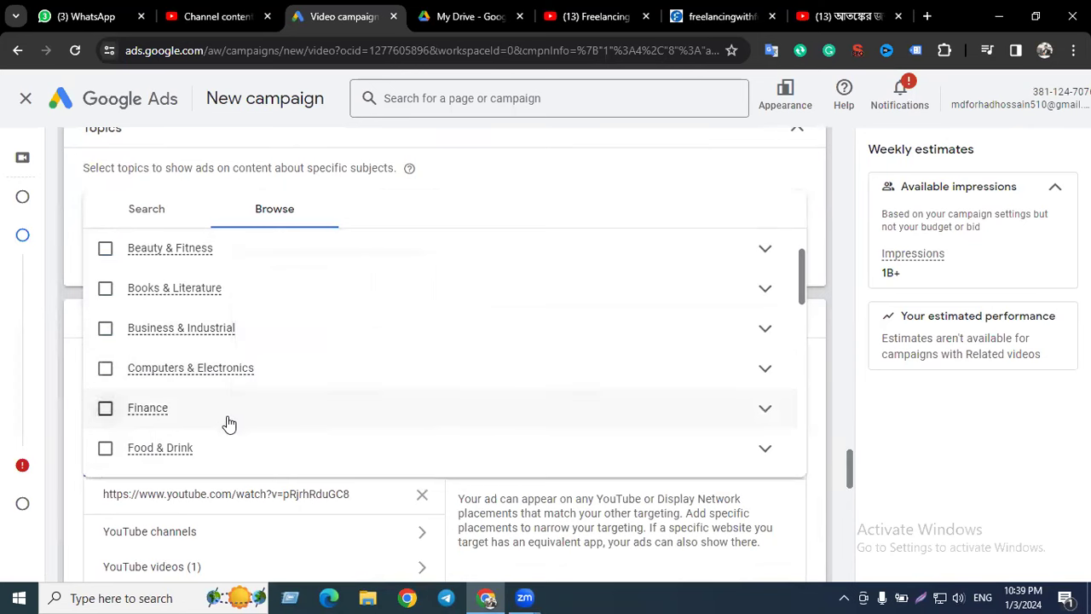
# - Try Beauty & Fitness as a topic target and remove it from the selection
pyautogui.scroll(1, 250, 412)
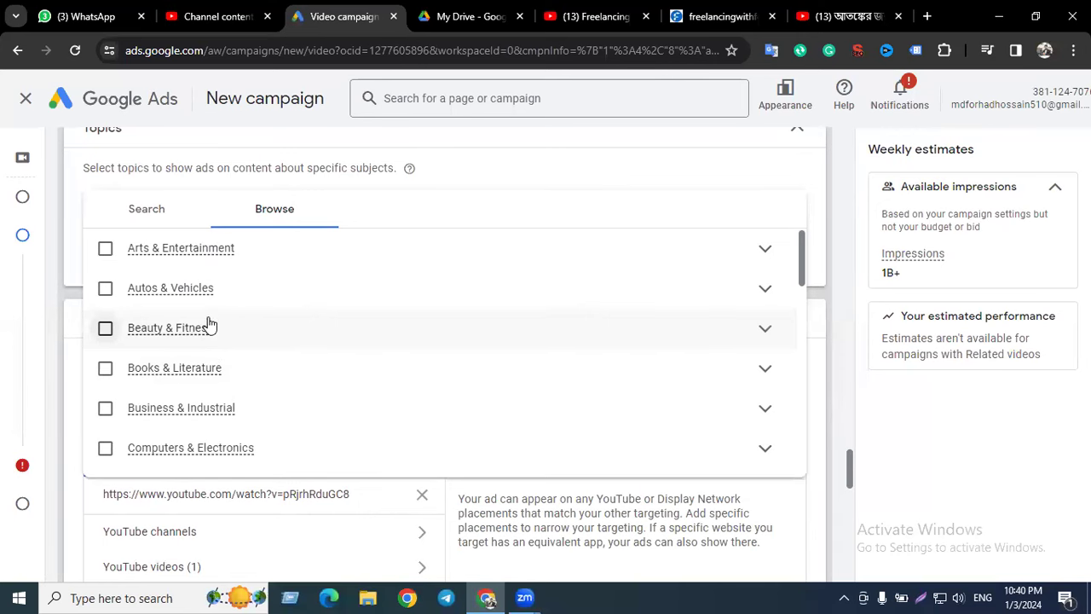
pyautogui.moveTo(156, 336)
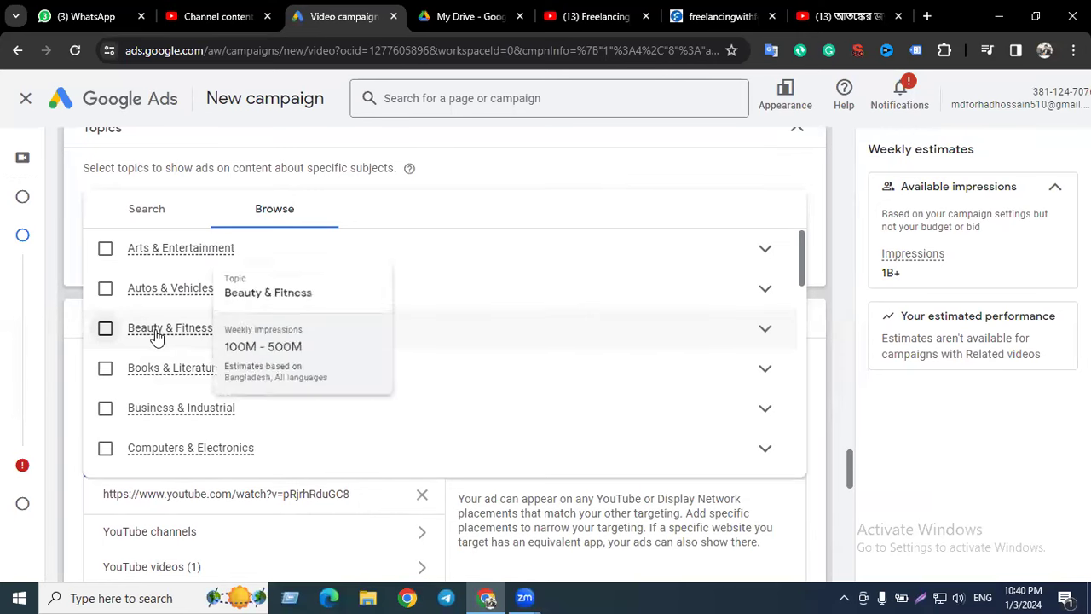
pyautogui.click(104, 329)
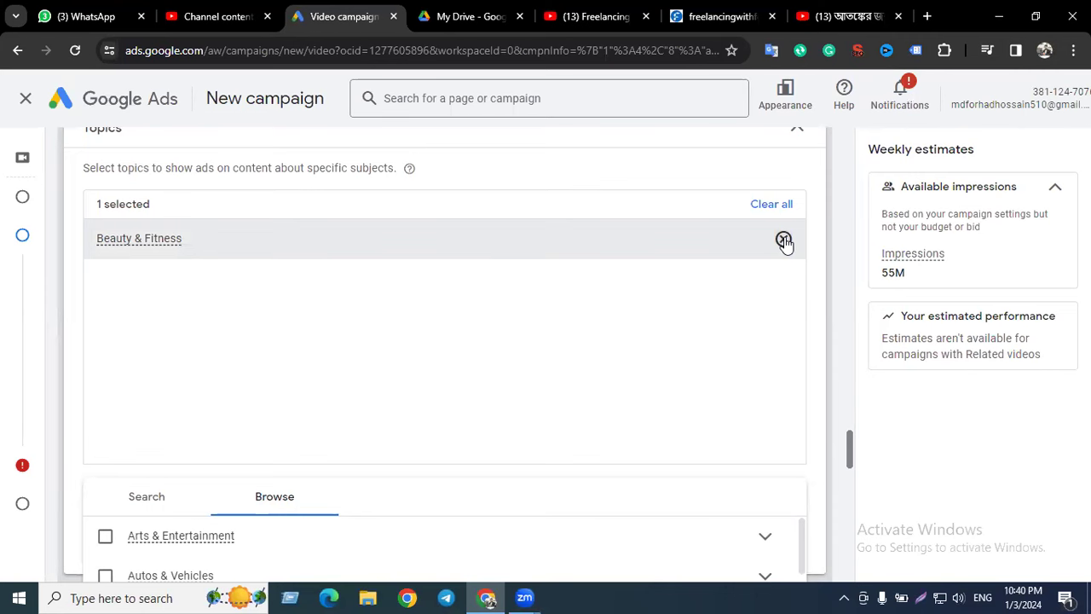
pyautogui.click(783, 240)
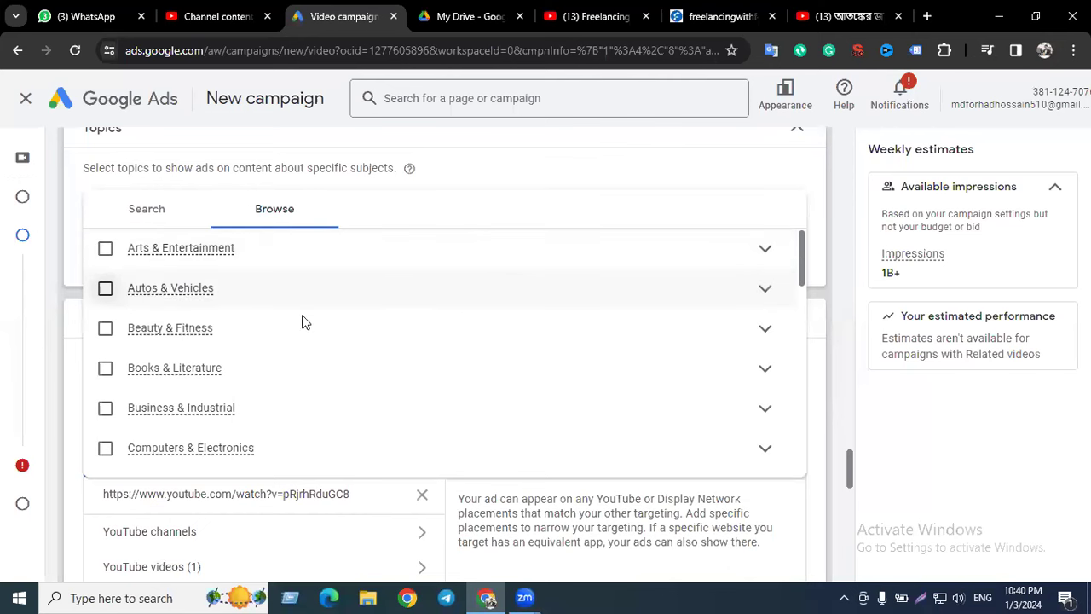
pyautogui.click(106, 329)
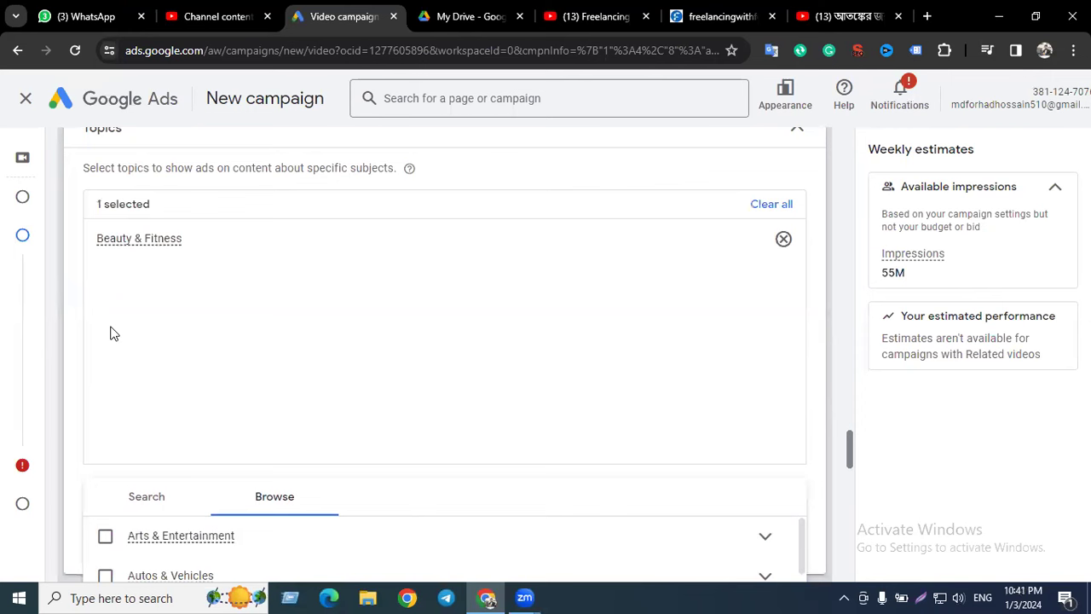
pyautogui.click(783, 239)
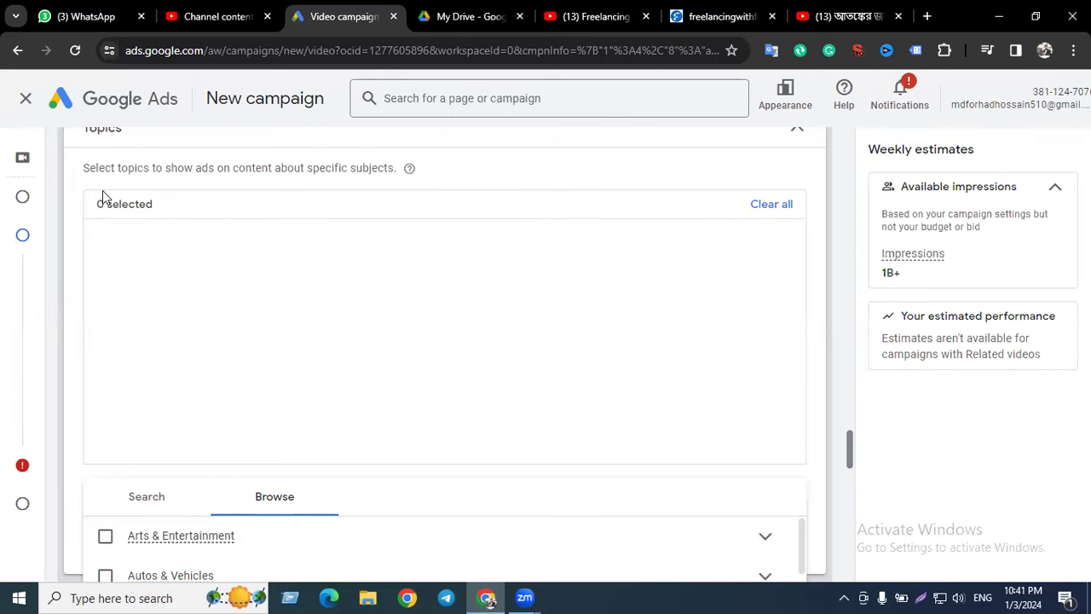
# - Open the Keywords targeting and enter the keywords "Digital marketing" and "client huntng" on separate lines
pyautogui.scroll(2, 324, 299)
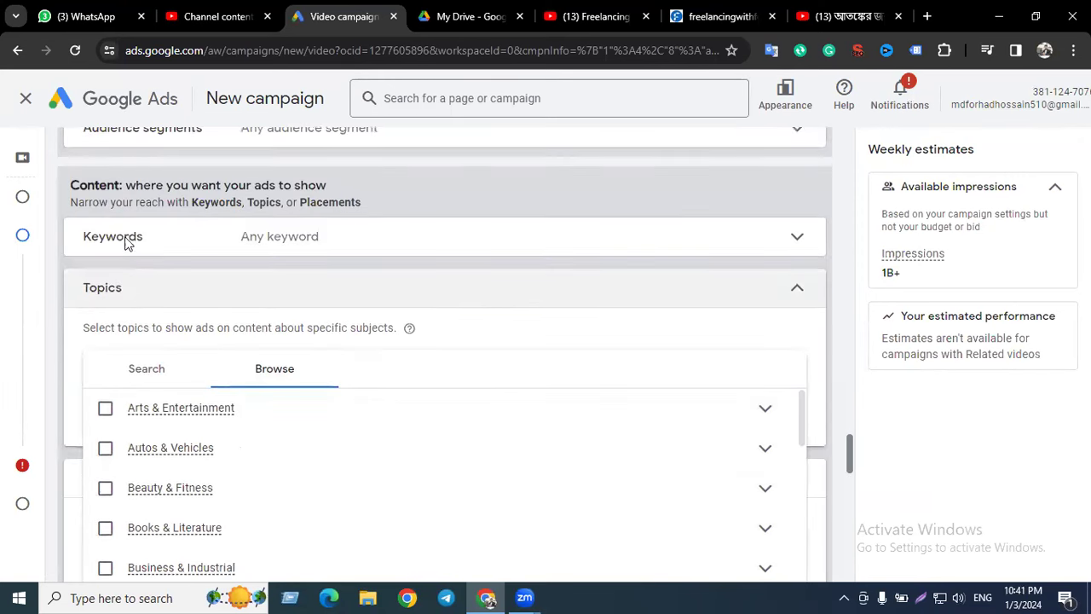
pyautogui.click(125, 241)
pyautogui.click(286, 347)
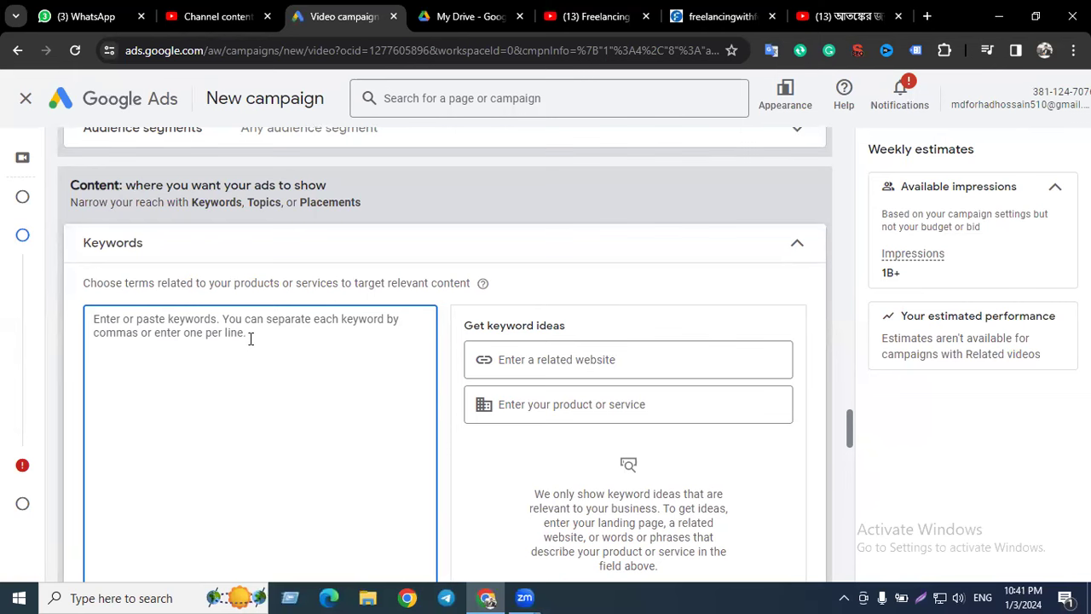
pyautogui.write('Di')
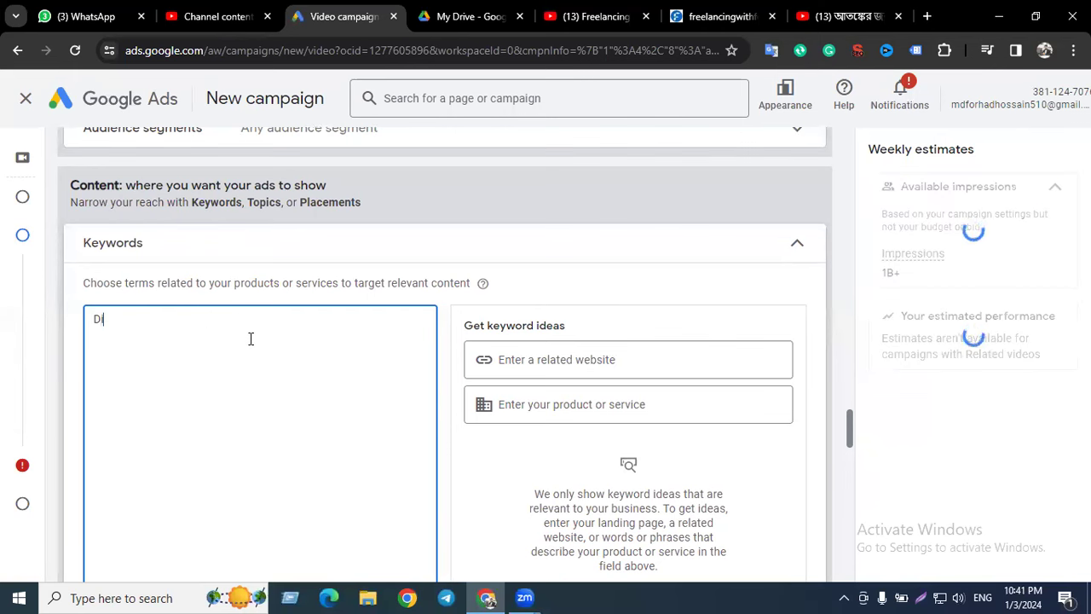
pyautogui.write('gita')
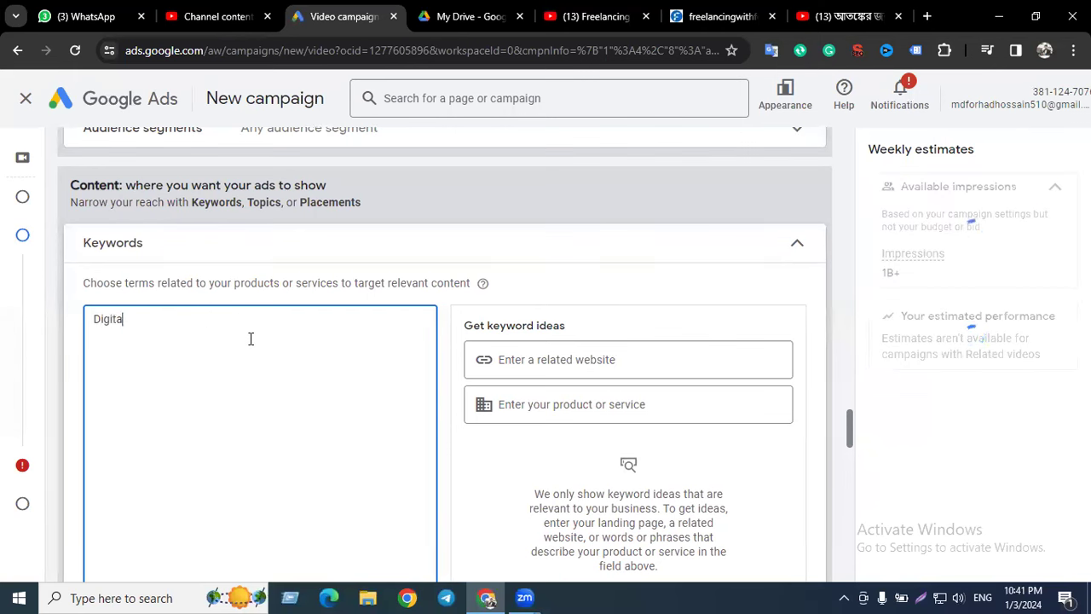
pyautogui.write('l mar')
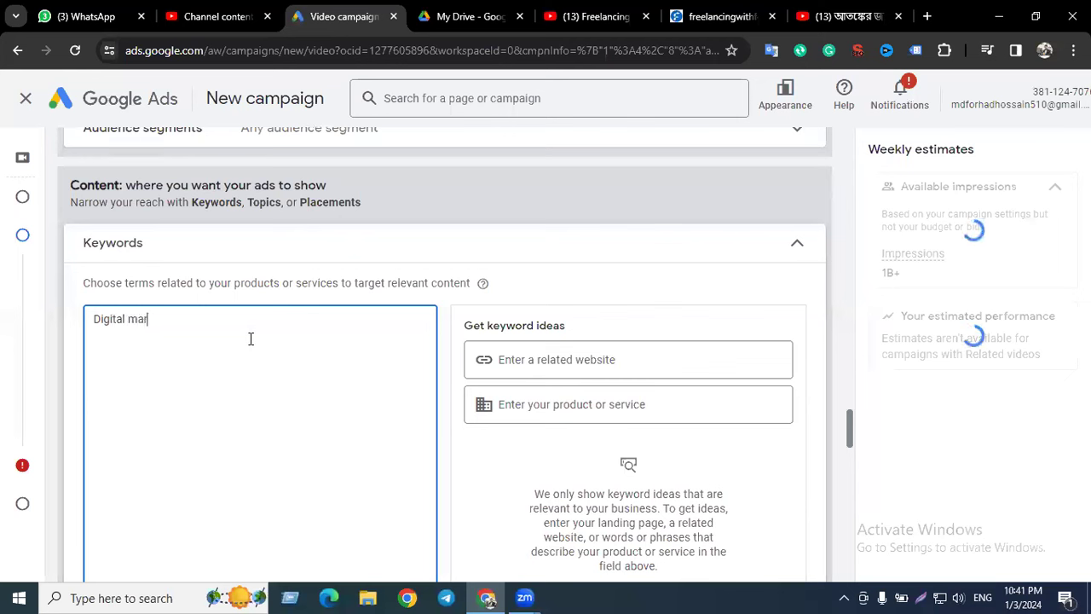
pyautogui.write('keting')
pyautogui.press('Return')
pyautogui.write('cli')
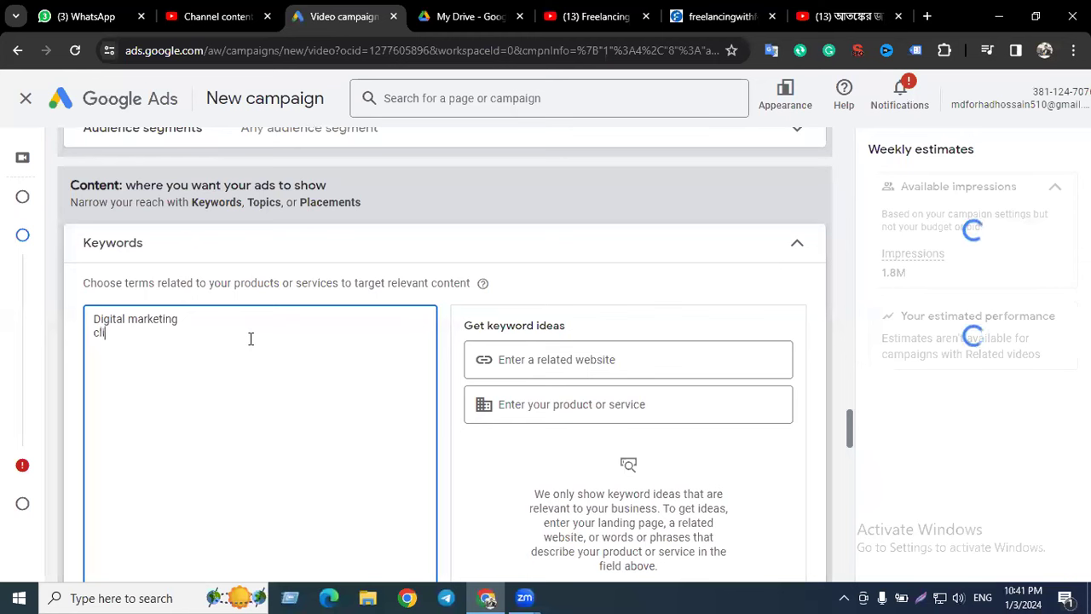
pyautogui.write('ent huntng')
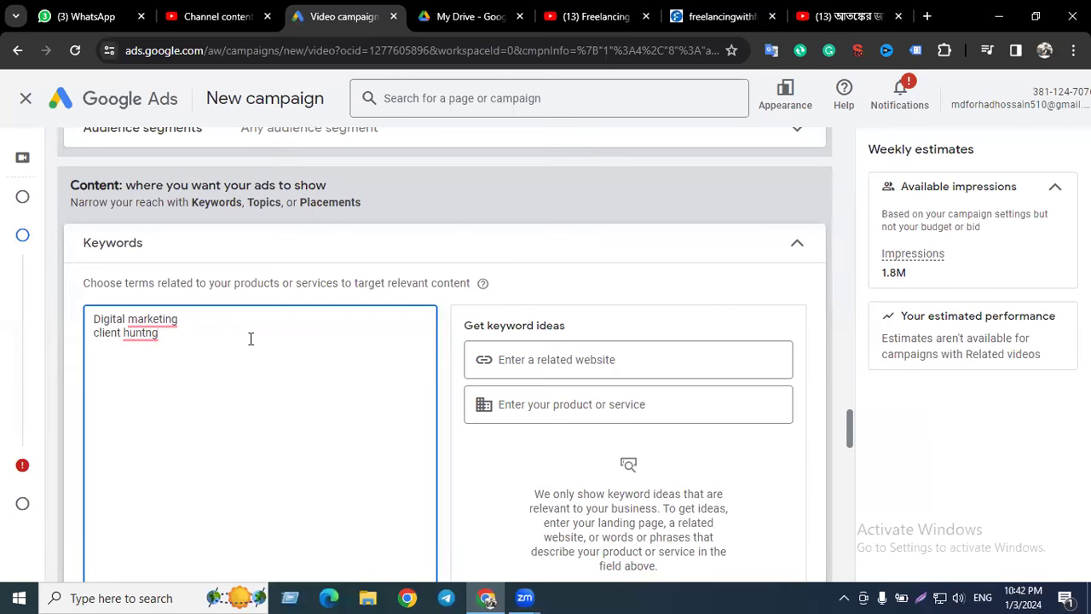
# - Review the People and Content targeting sections, including the note on narrowing reach with keywords, topics or placements
pyautogui.scroll(3, 338, 344)
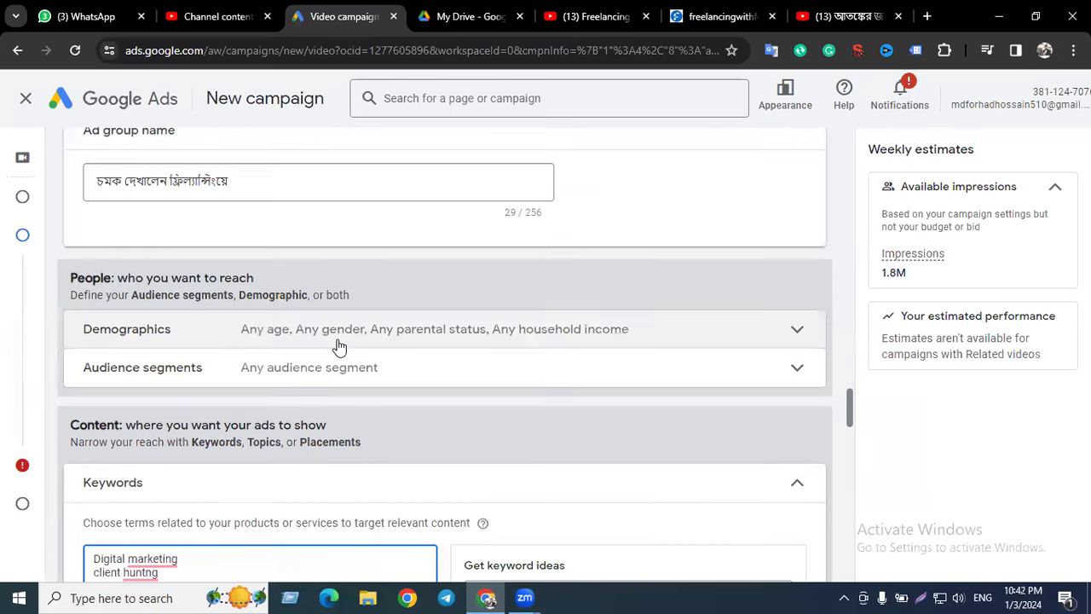
pyautogui.scroll(-1, 380, 341)
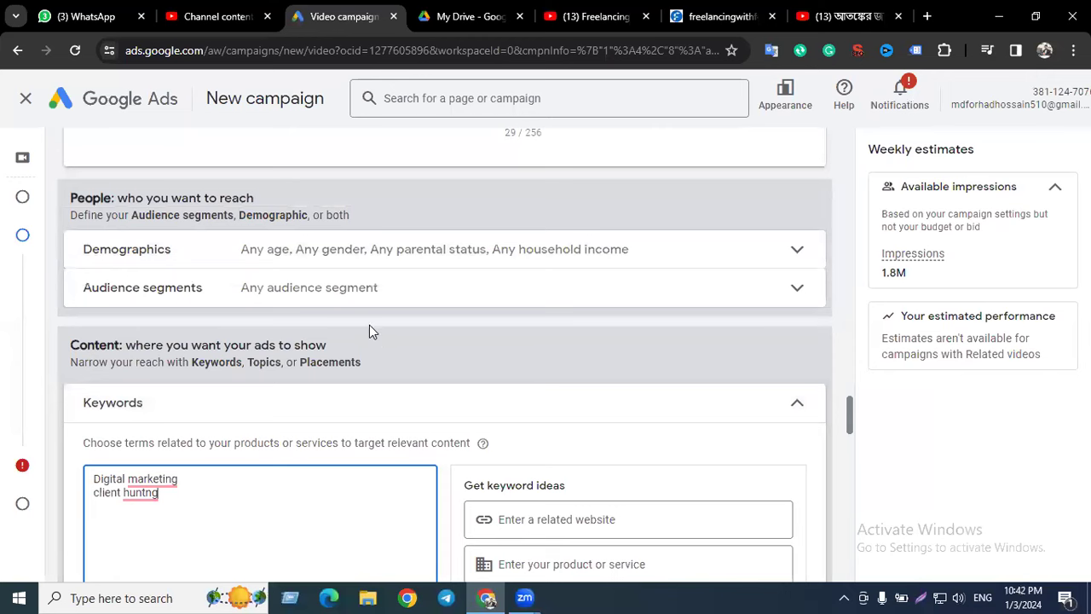
pyautogui.scroll(-1, 369, 329)
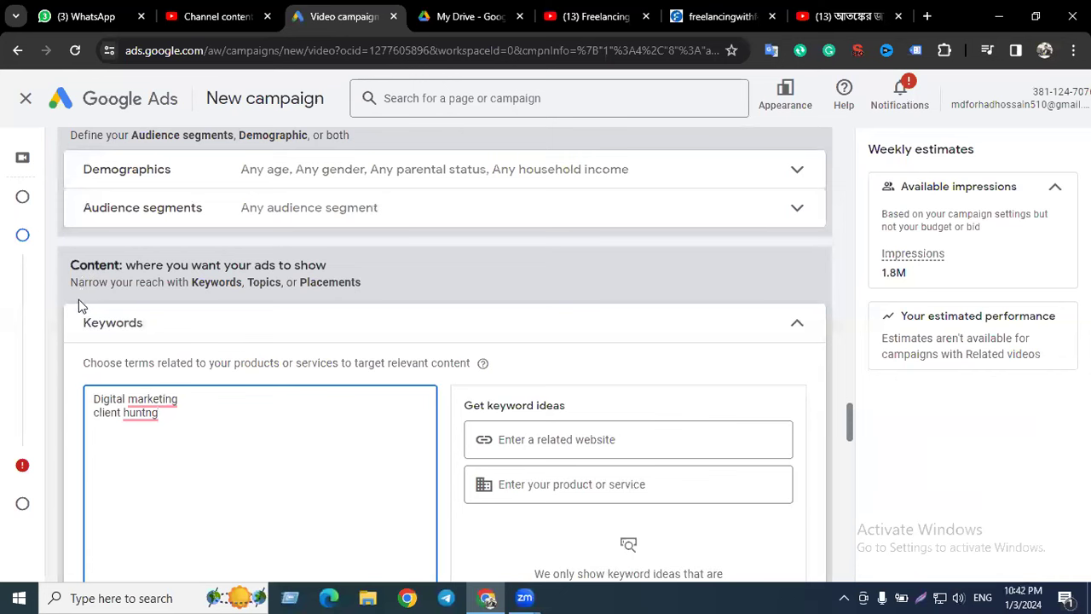
pyautogui.moveTo(73, 282); pyautogui.dragTo(191, 286)
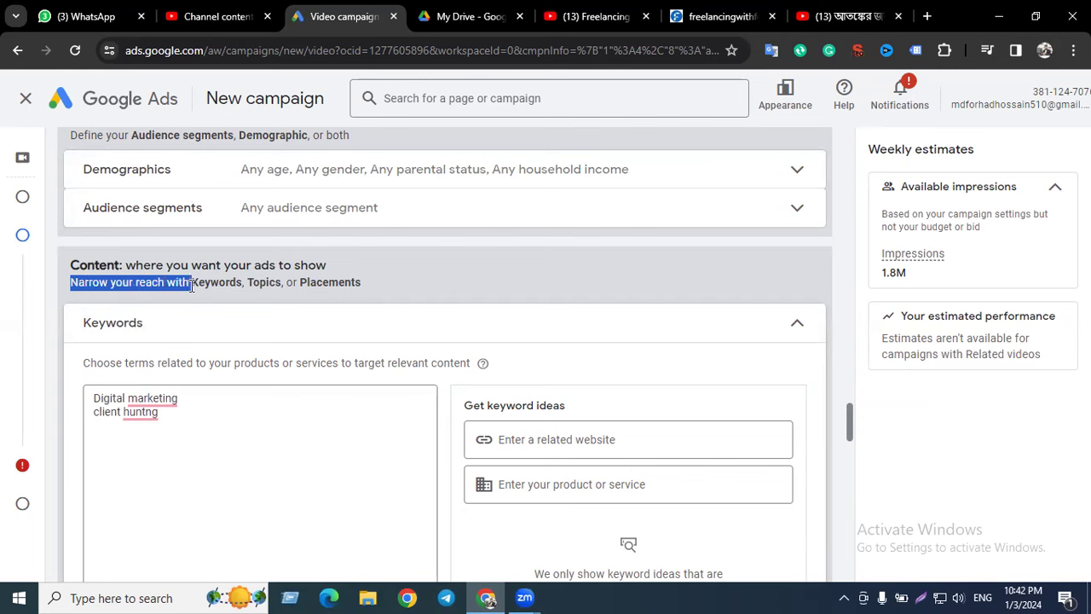
pyautogui.moveTo(192, 286); pyautogui.dragTo(69, 282)
pyautogui.click(90, 282)
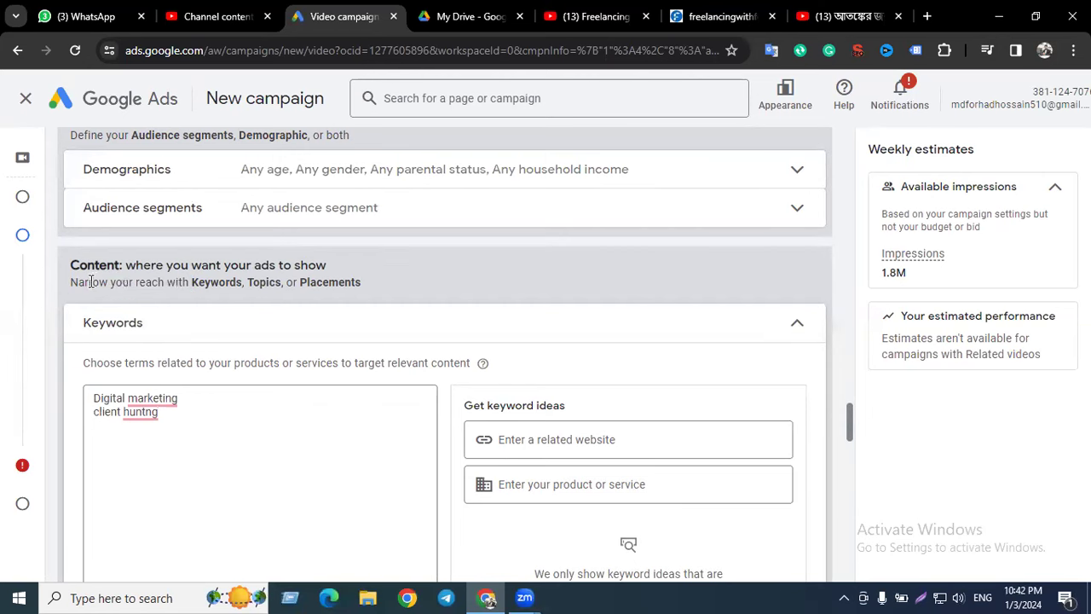
# - Open the Audience segments, examine the affinity categories for interests and habits, and return to the segment types
pyautogui.scroll(2, 94, 279)
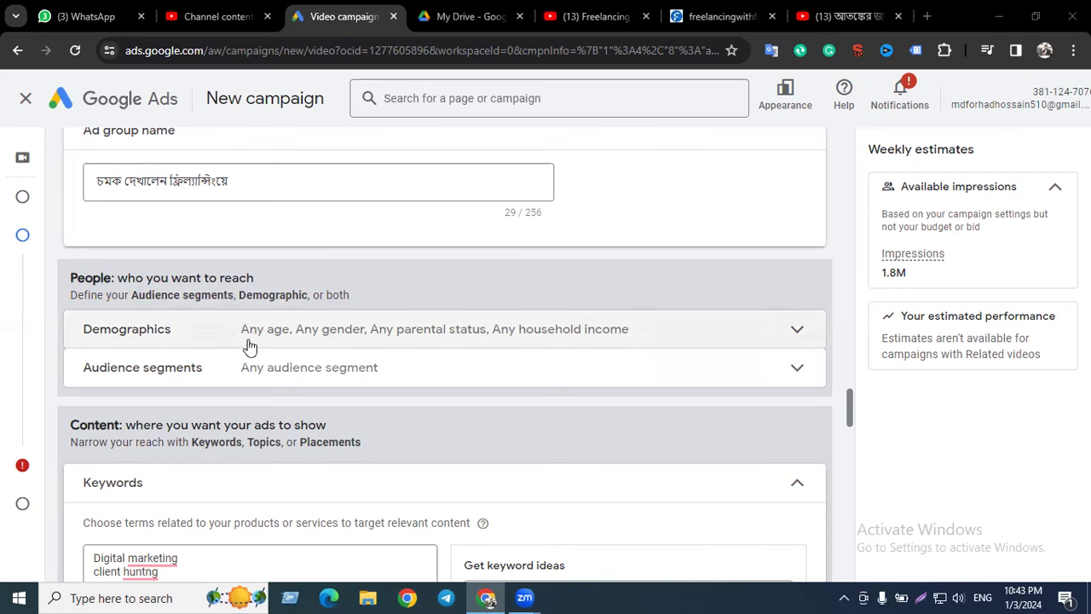
pyautogui.click(232, 372)
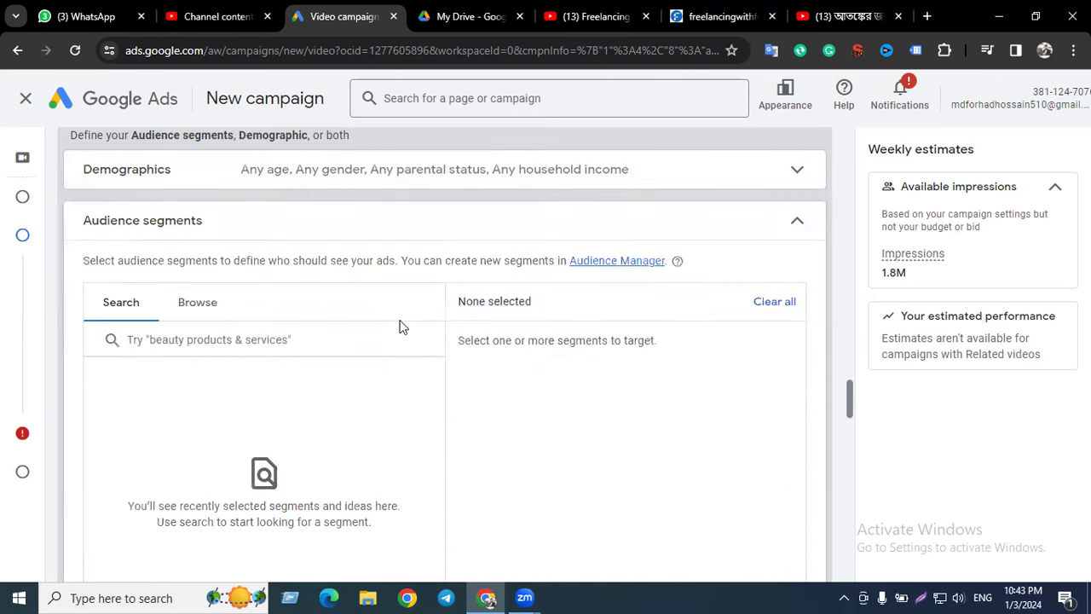
pyautogui.click(214, 305)
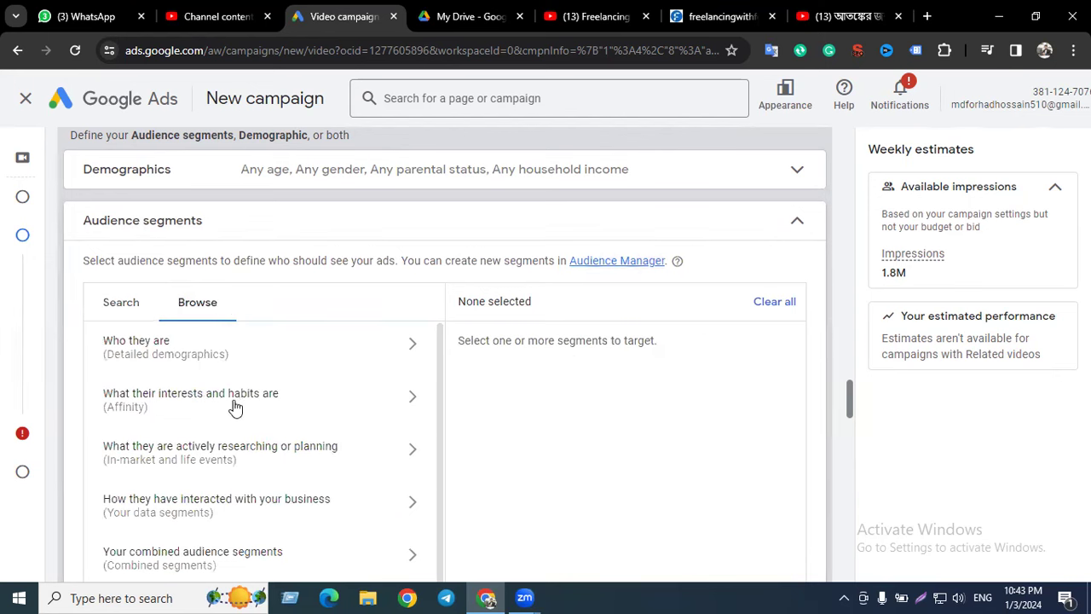
pyautogui.click(298, 405)
pyautogui.scroll(-2, 199, 447)
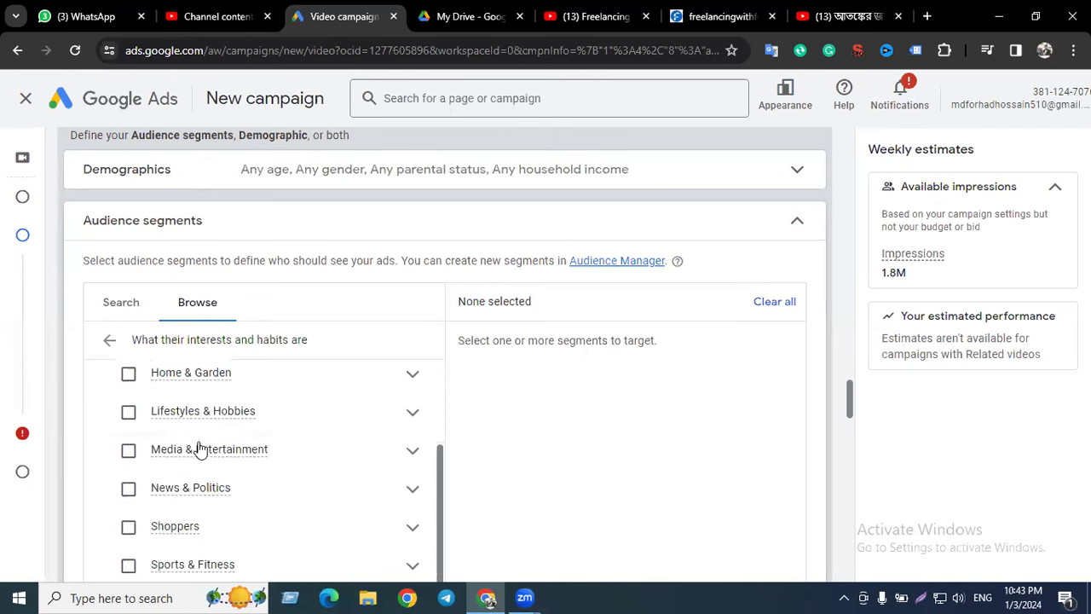
pyautogui.scroll(2, 199, 447)
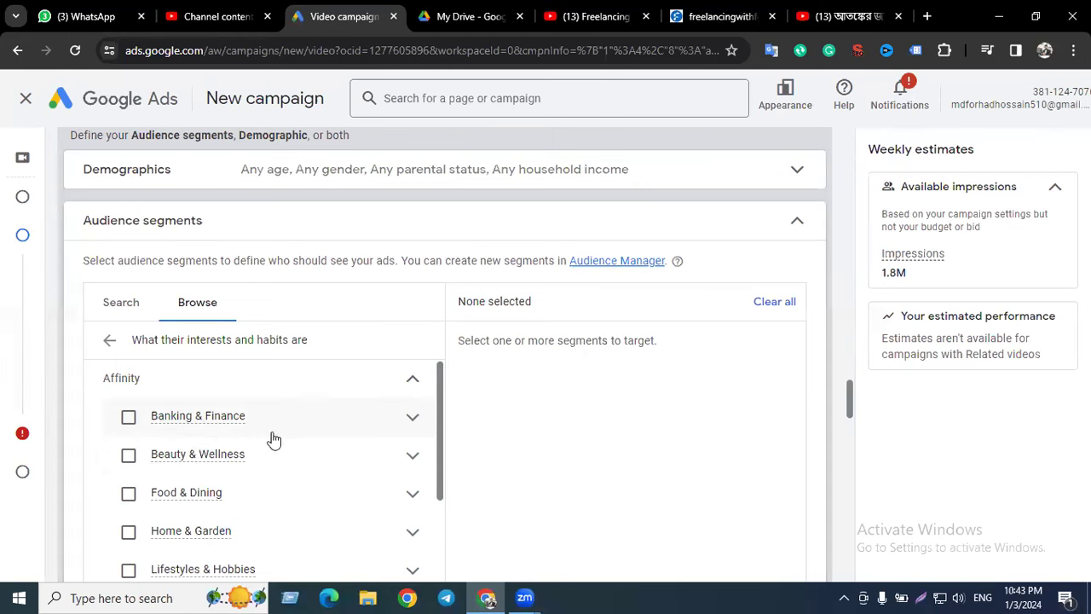
pyautogui.scroll(-3, 166, 445)
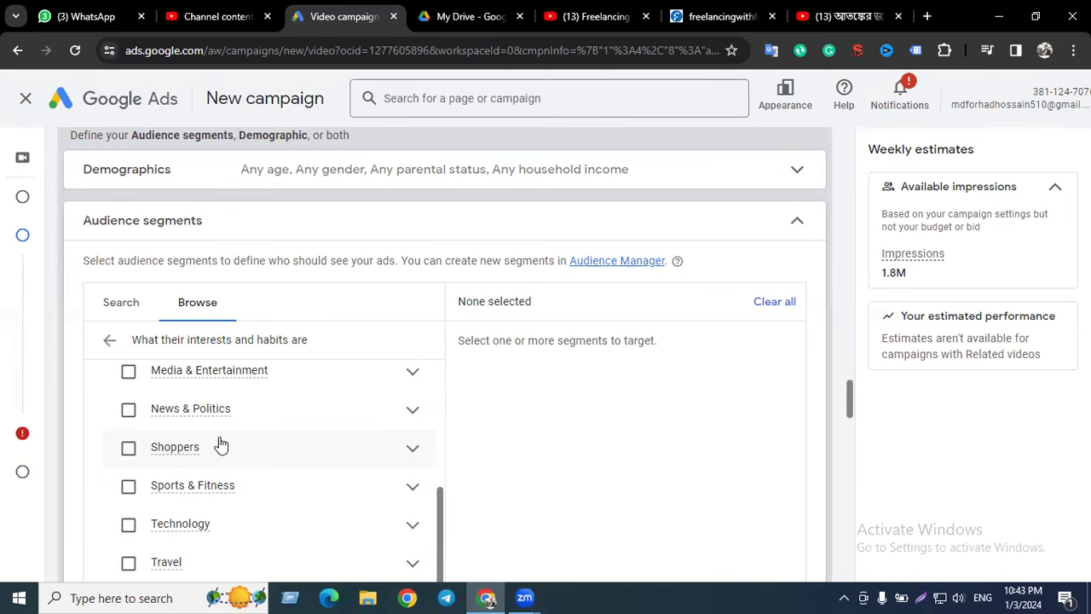
pyautogui.scroll(-3, 206, 421)
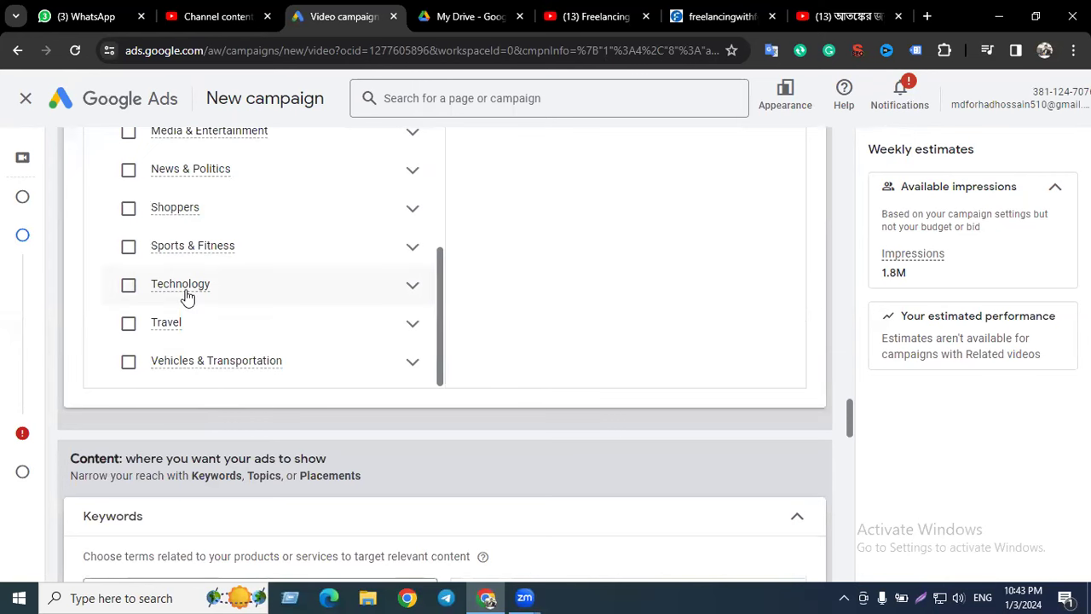
pyautogui.scroll(5, 182, 295)
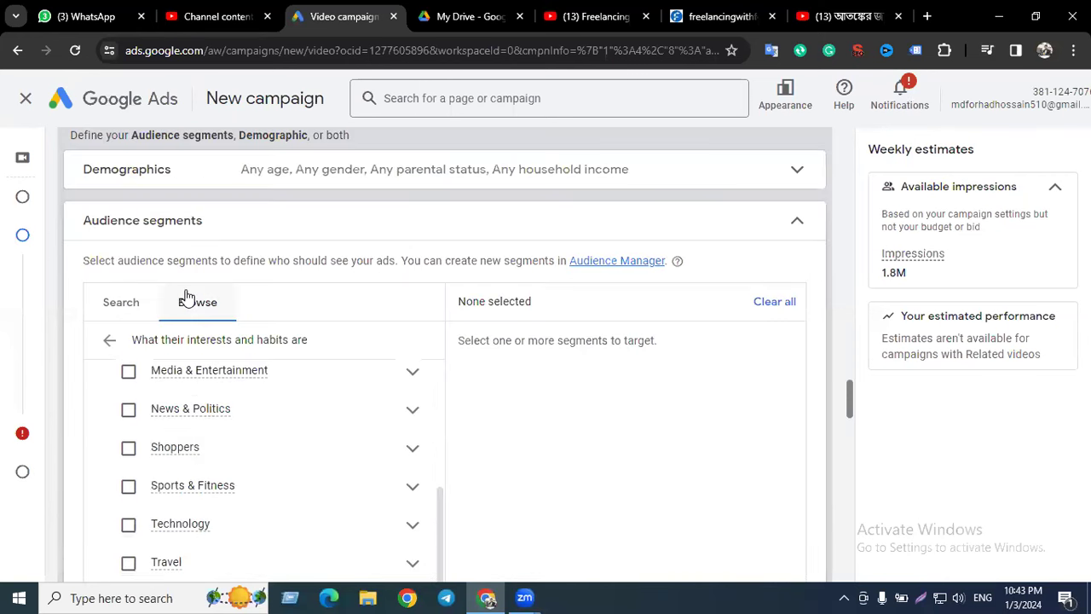
pyautogui.click(109, 340)
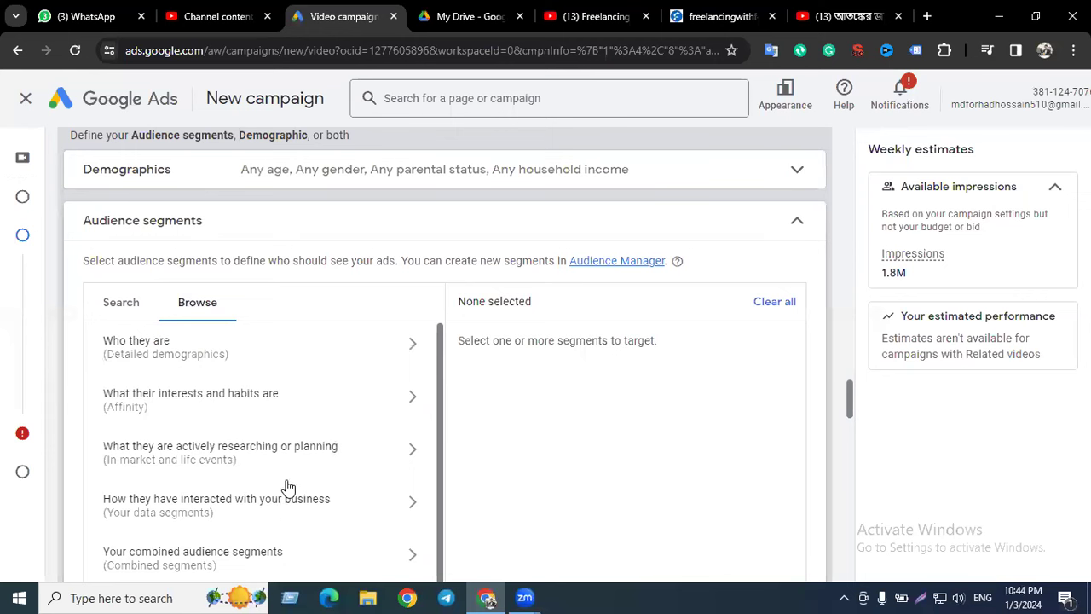
# - Reopen the interests and habits segments and look through the affinity list again for a suitable category
pyautogui.click(118, 407)
pyautogui.scroll(-1, 209, 473)
pyautogui.scroll(-5, 220, 443)
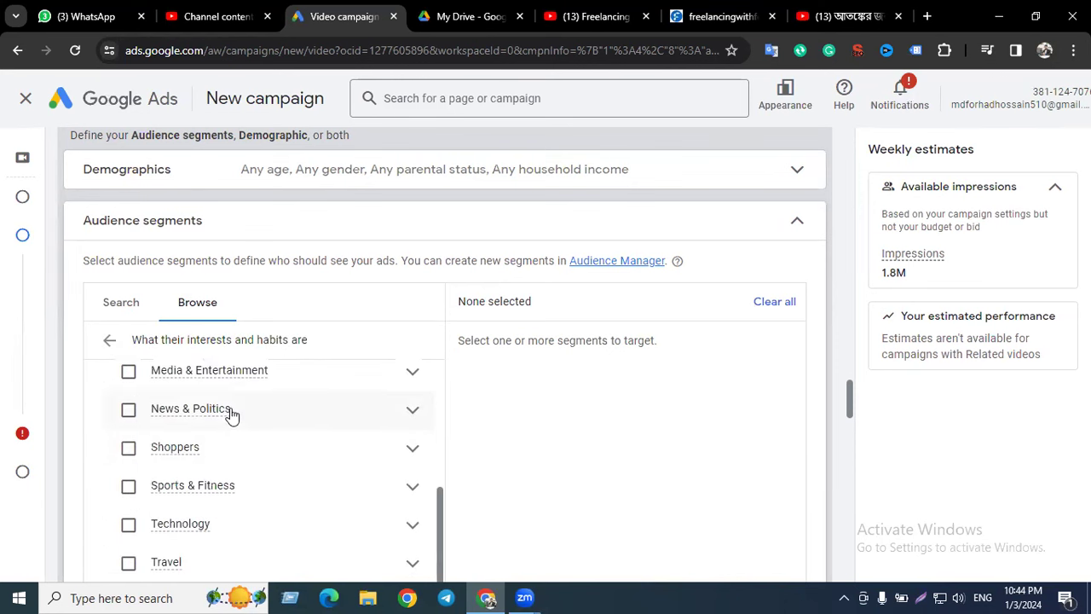
pyautogui.scroll(3, 219, 358)
pyautogui.scroll(4, 201, 311)
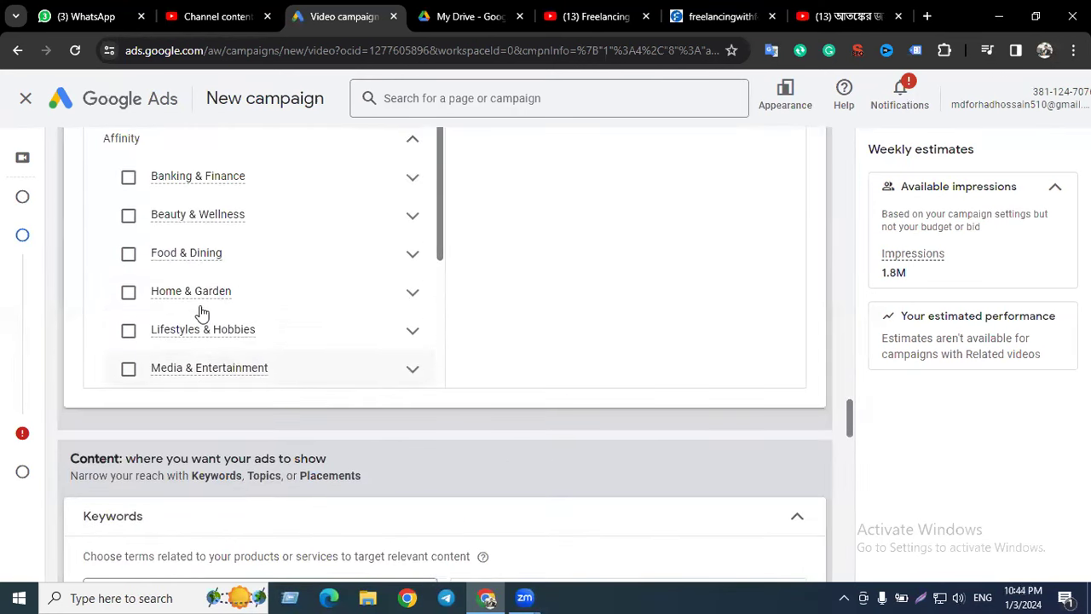
# - Leave the affinity list and exclude the 18 - 24 and 25 - 34 age groups from the ad group's demographic targeting
pyautogui.click(111, 342)
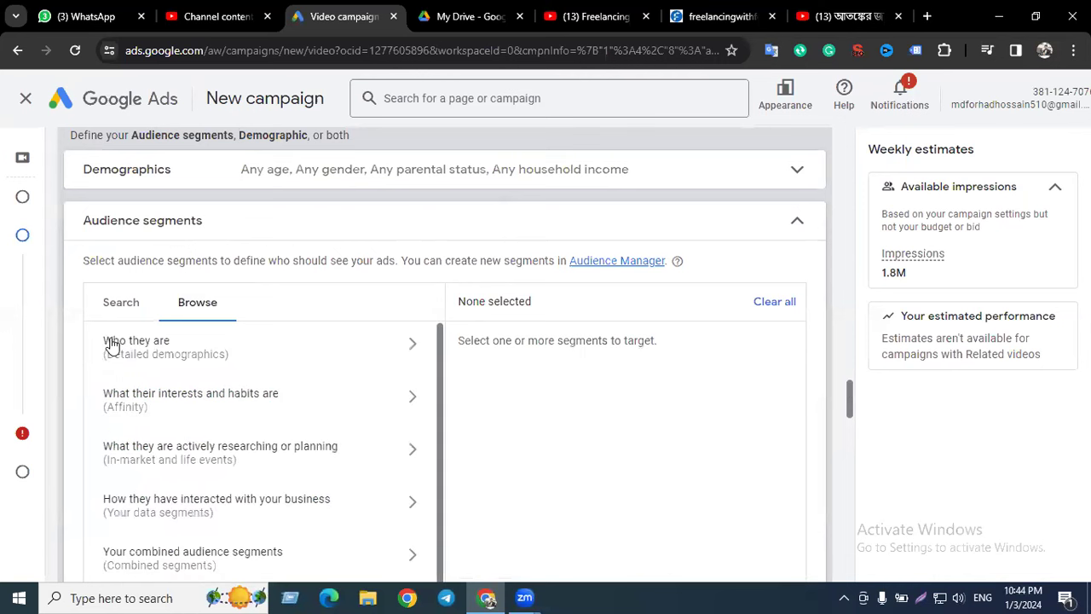
pyautogui.scroll(1, 196, 269)
pyautogui.scroll(1, 211, 274)
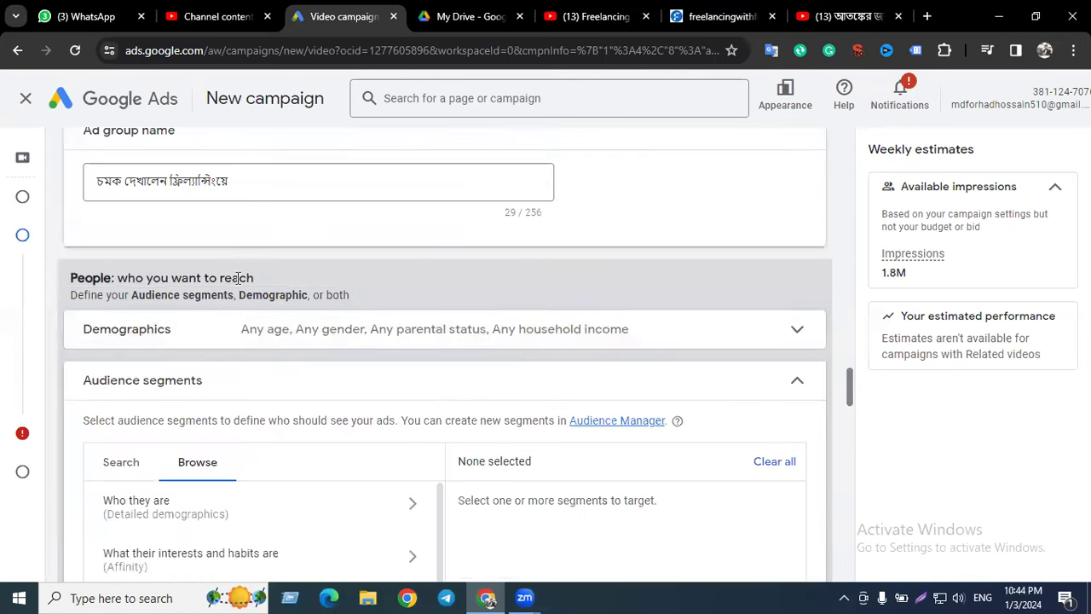
pyautogui.click(274, 334)
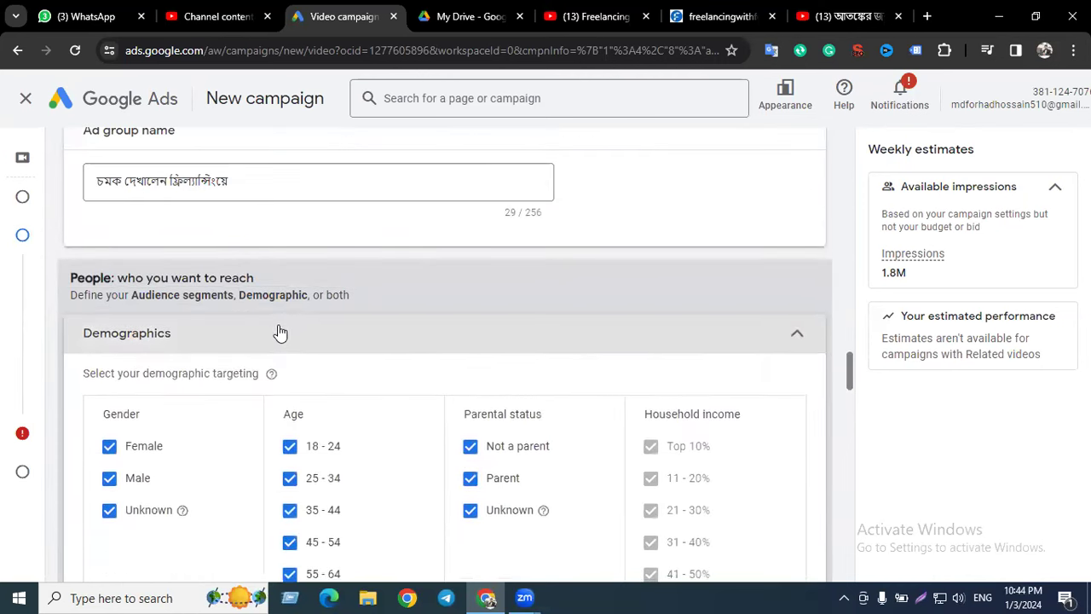
pyautogui.scroll(-2, 289, 324)
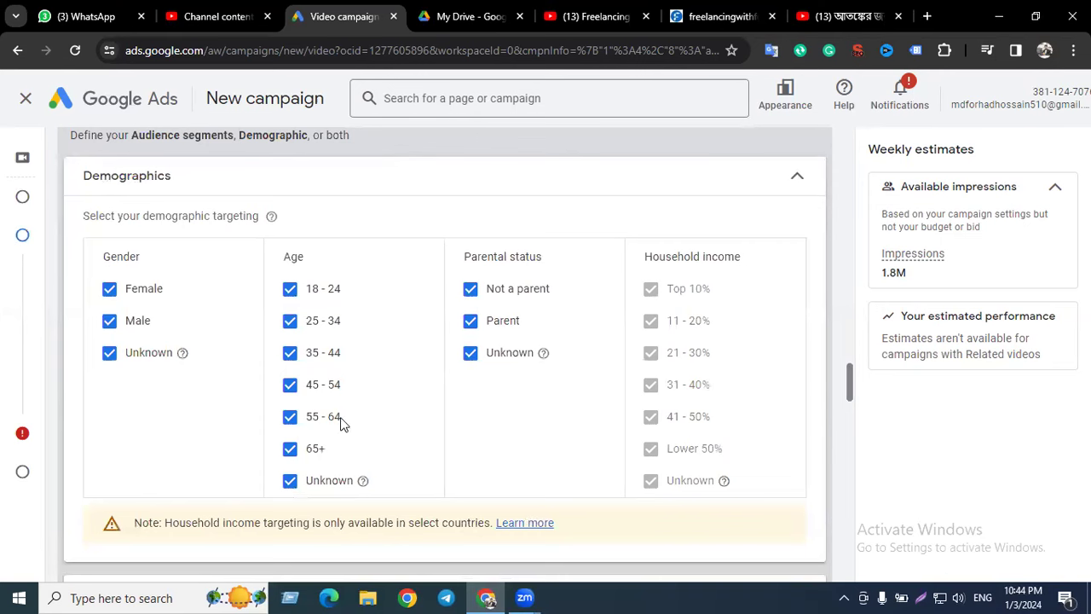
pyautogui.click(291, 323)
pyautogui.click(290, 289)
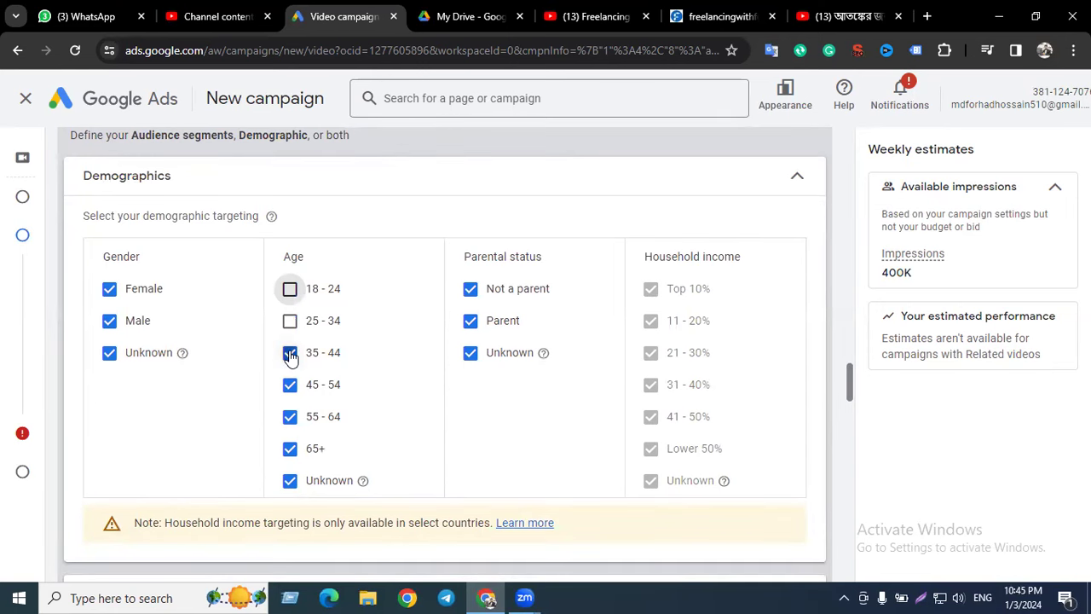
# - Collapse the Demographics and Audience segments sections, and review the campaign's ad schedule, end date and network settings
pyautogui.scroll(2, 261, 290)
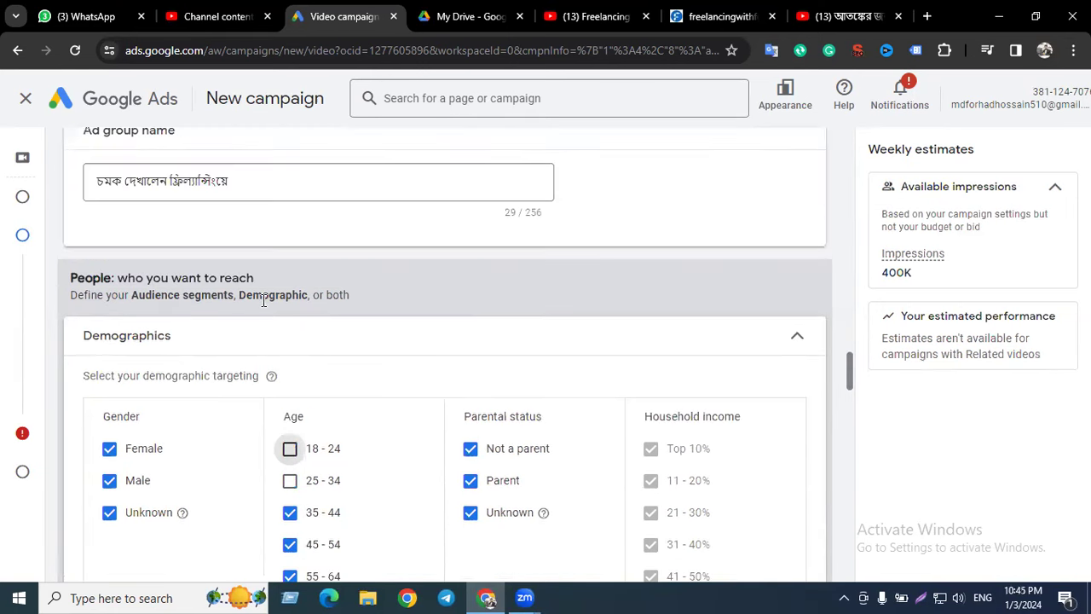
pyautogui.click(785, 333)
pyautogui.scroll(-1, 334, 295)
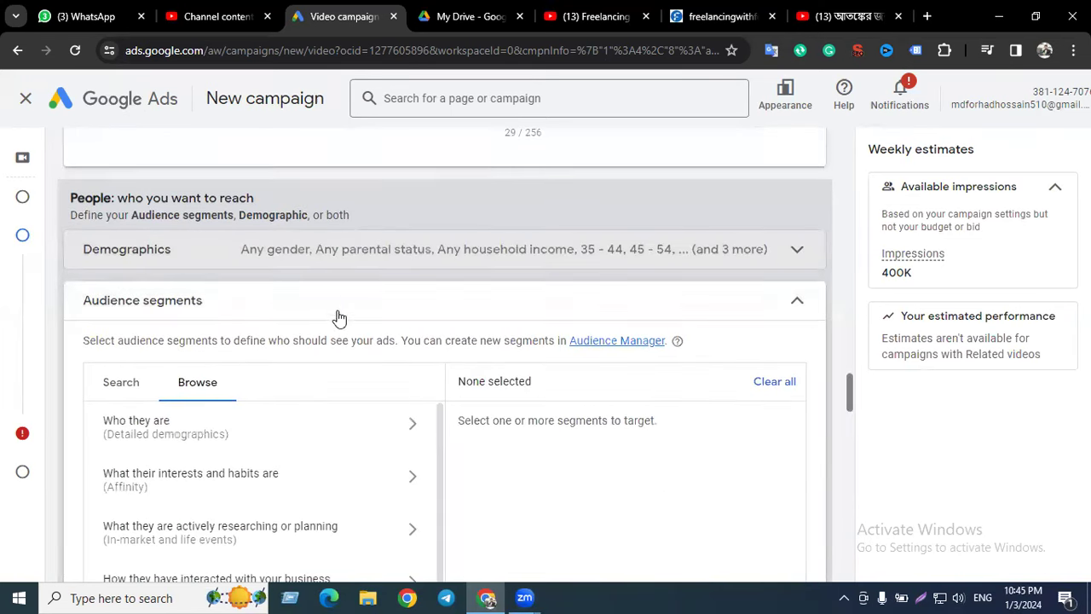
pyautogui.click(796, 304)
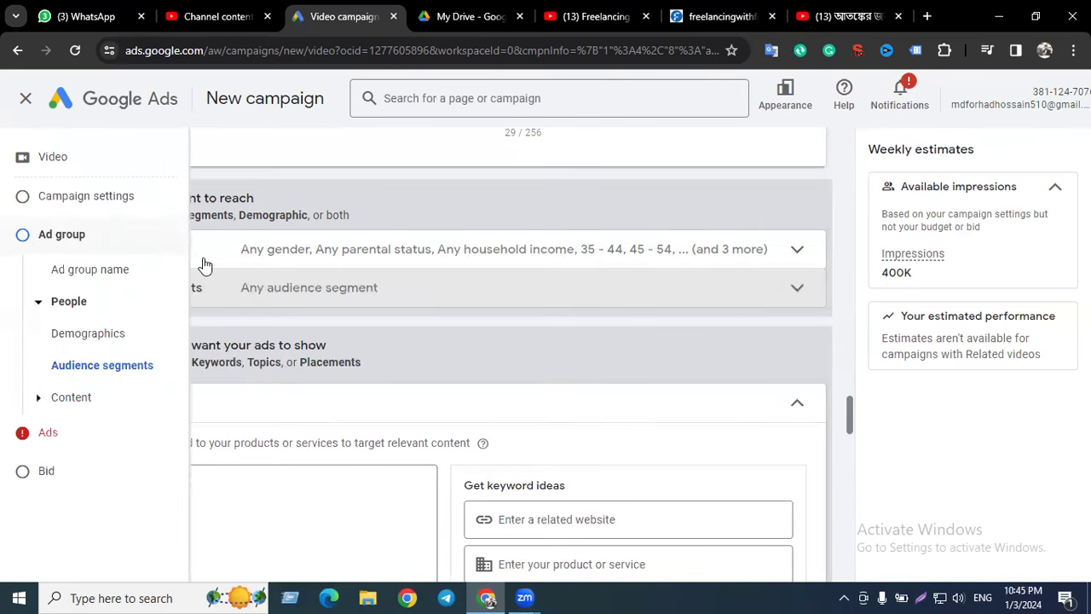
pyautogui.scroll(1, 290, 251)
pyautogui.scroll(15, 293, 248)
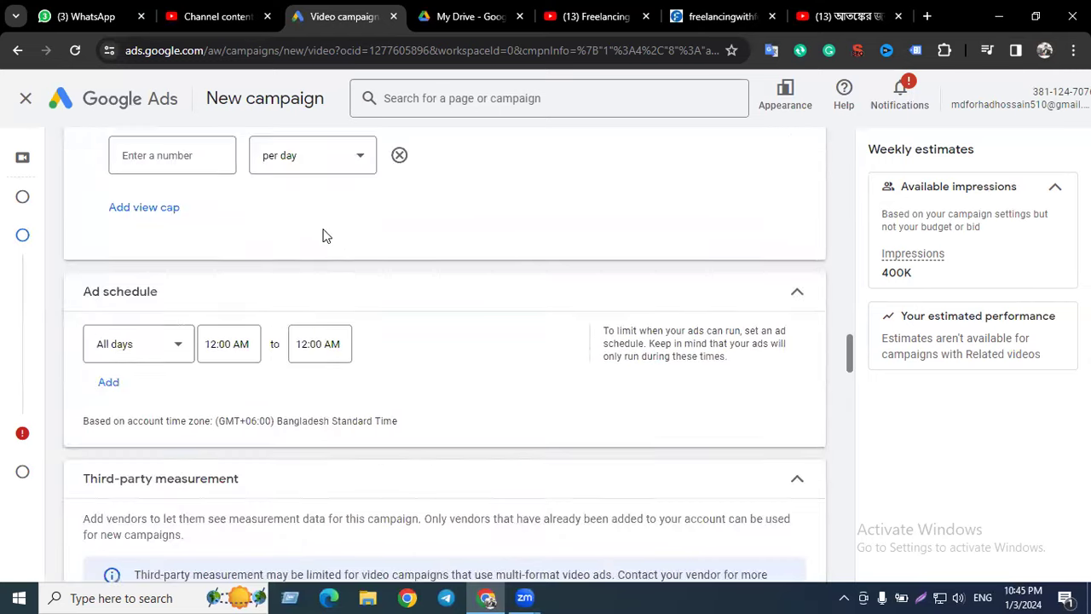
pyautogui.scroll(12, 320, 243)
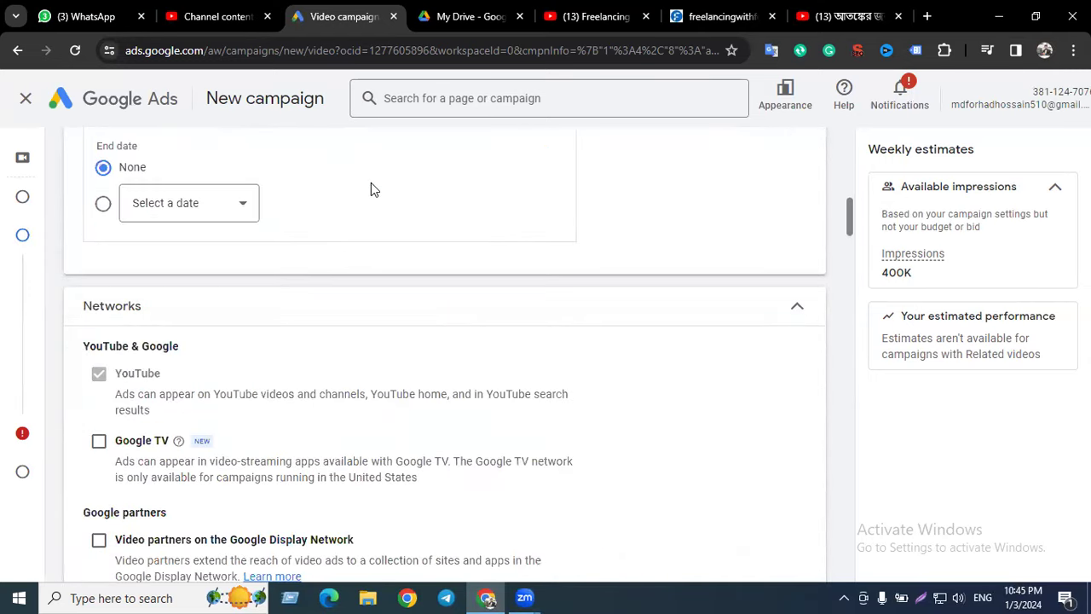
# - Switch to the open YouTube channel page and search for "youtube ads campain by" followed by the channel owner's first name
pyautogui.click(581, 16)
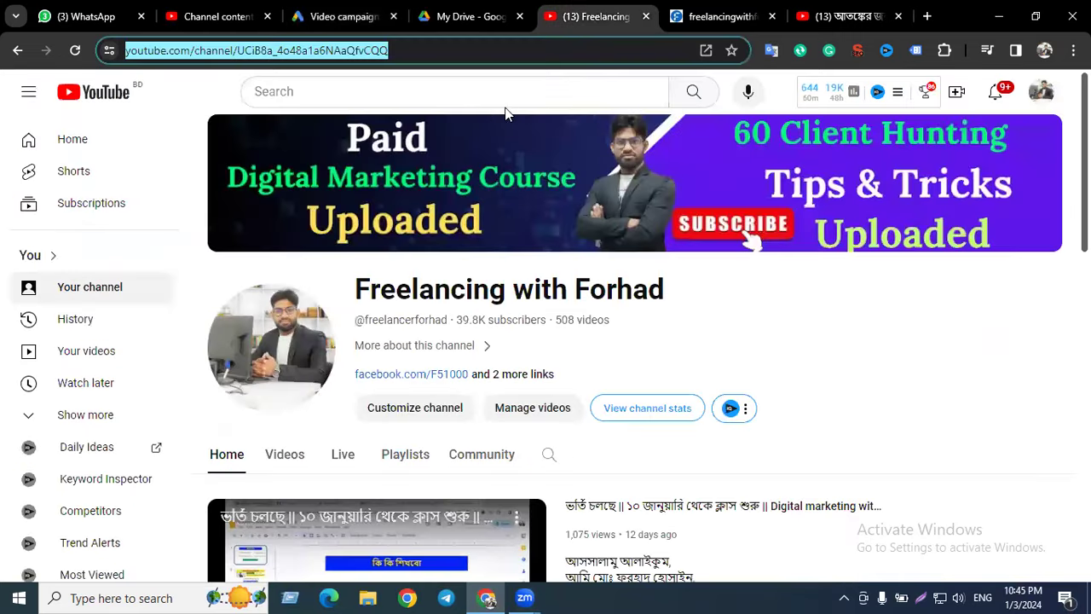
pyautogui.click(461, 84)
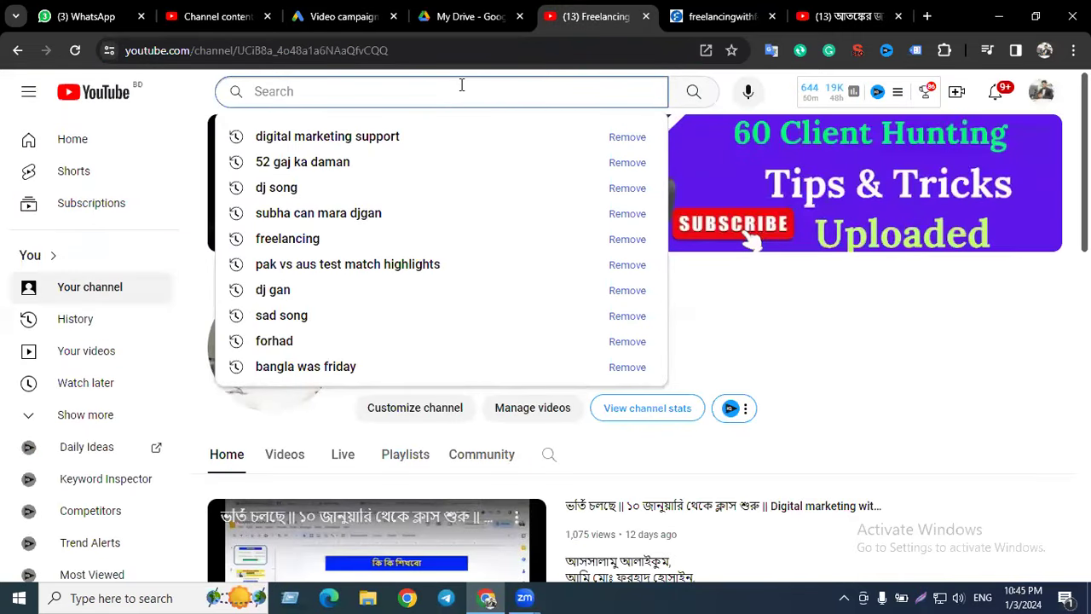
pyautogui.write('yout')
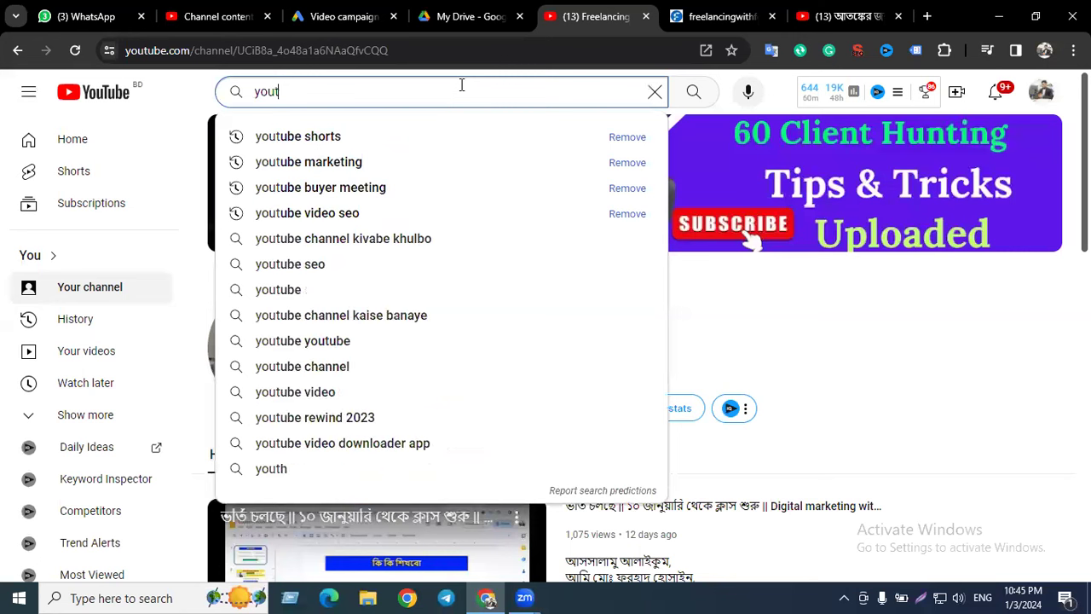
pyautogui.write('ube')
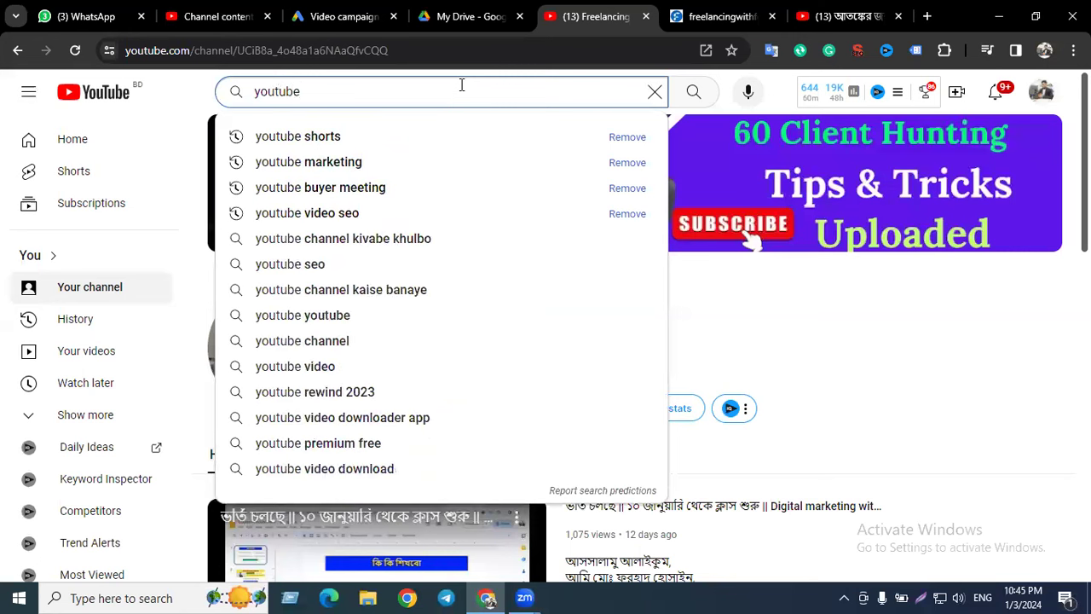
pyautogui.write(' ads ')
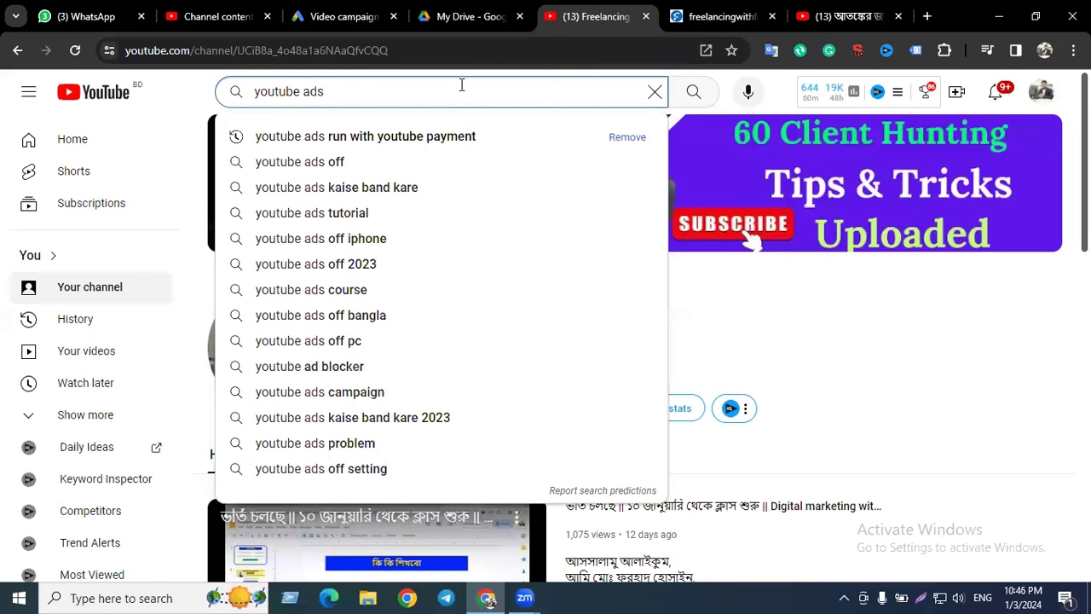
pyautogui.write('c')
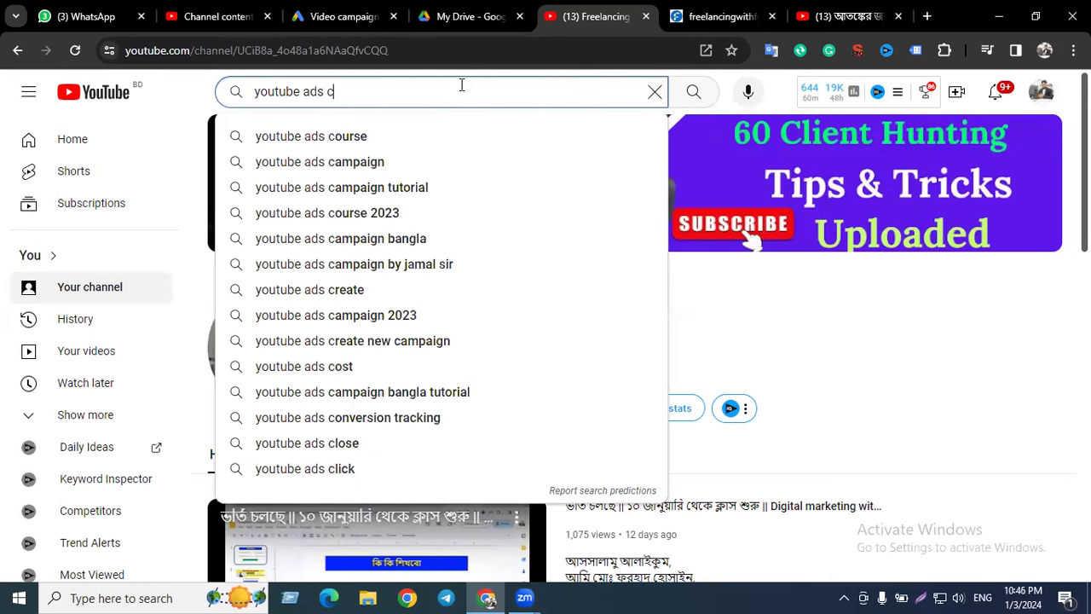
pyautogui.write('ampa')
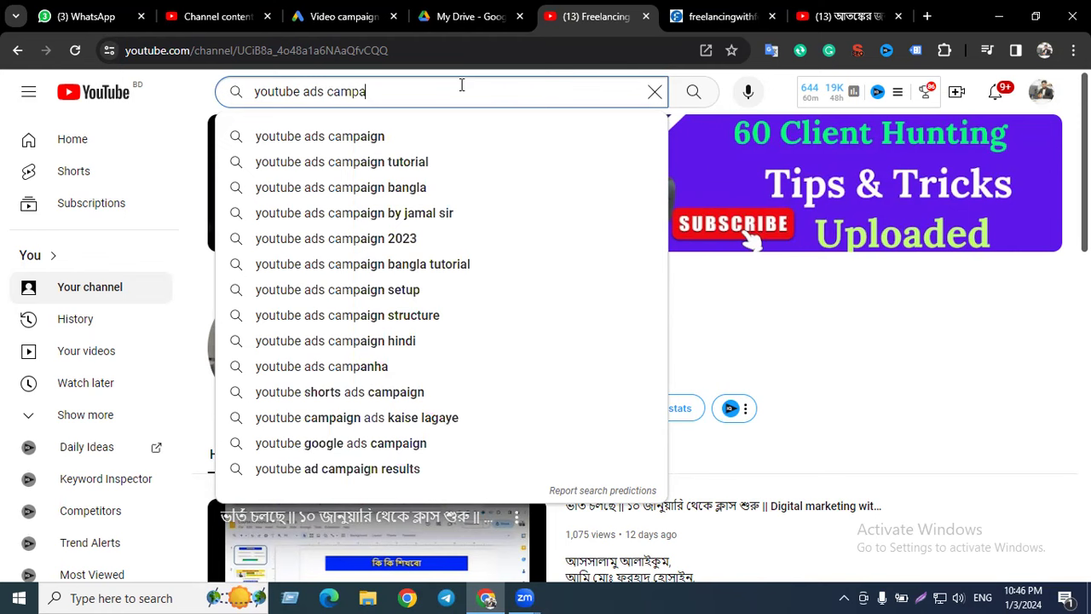
pyautogui.write('in by ')
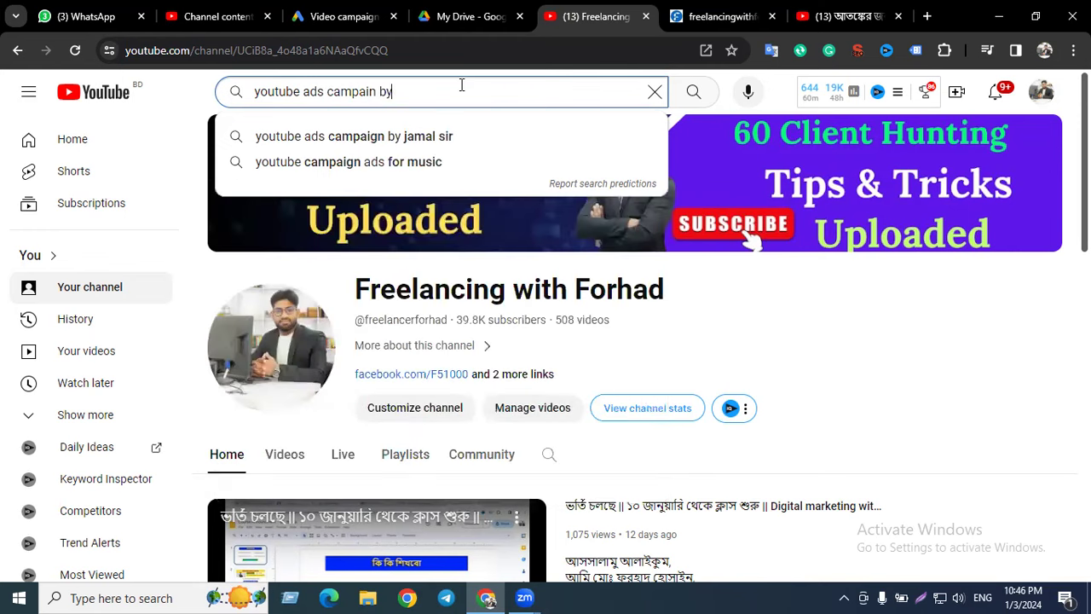
pyautogui.write('fo')
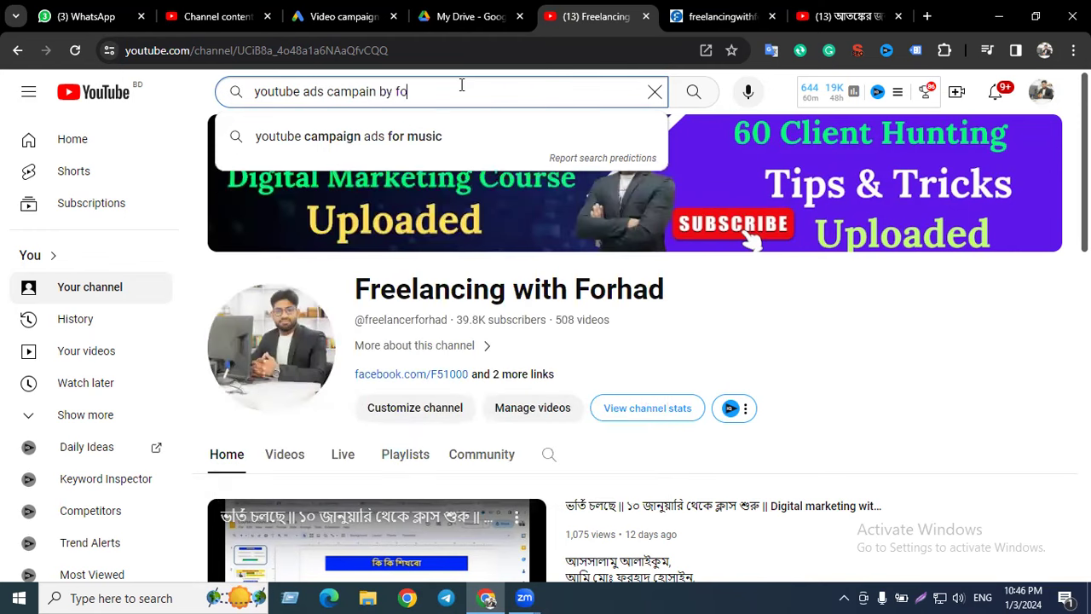
pyautogui.write('rhad')
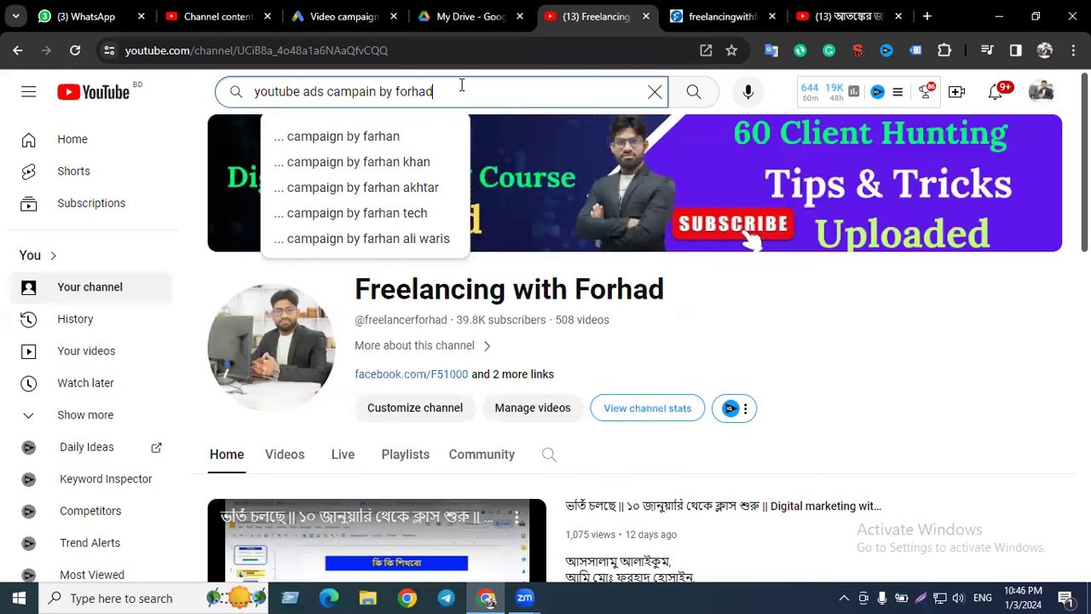
pyautogui.press('Return')
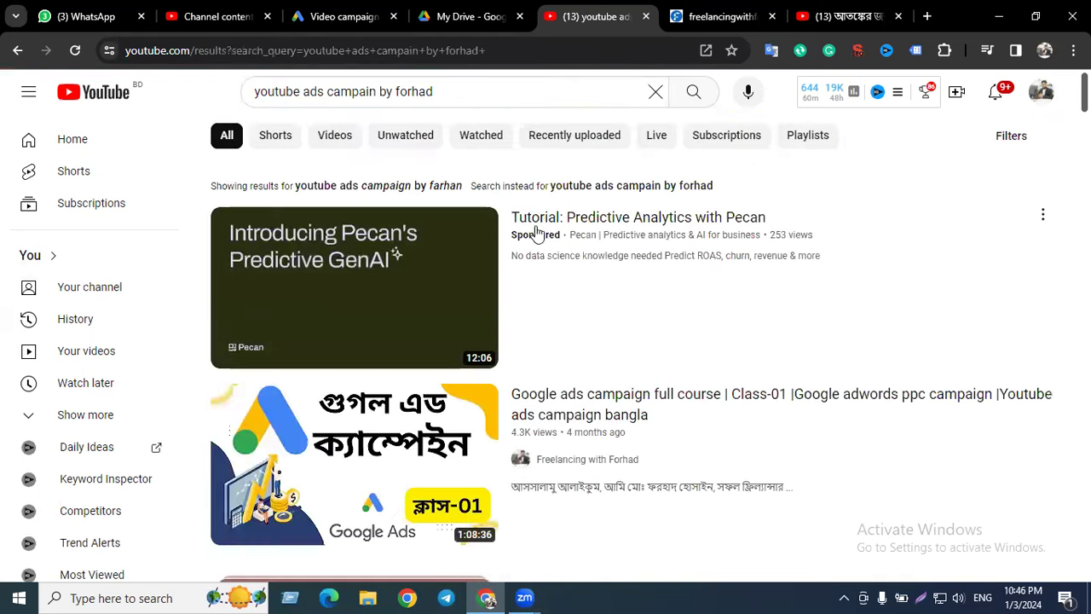
# - Look through the YouTube search results for the channel's own video about YouTube ads campaigns
pyautogui.scroll(-1, 556, 238)
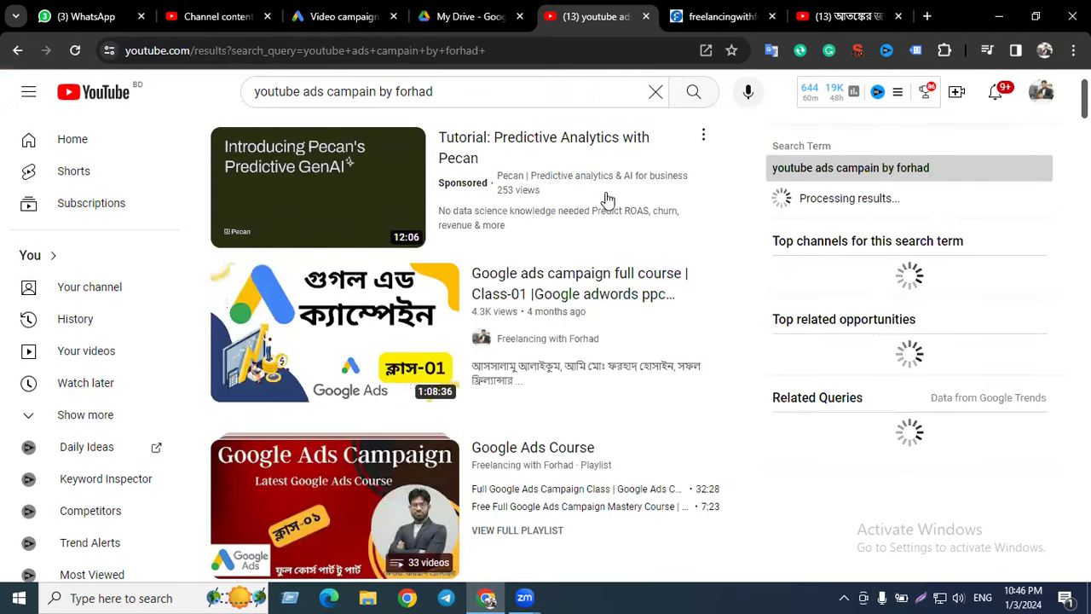
pyautogui.scroll(-6, 605, 198)
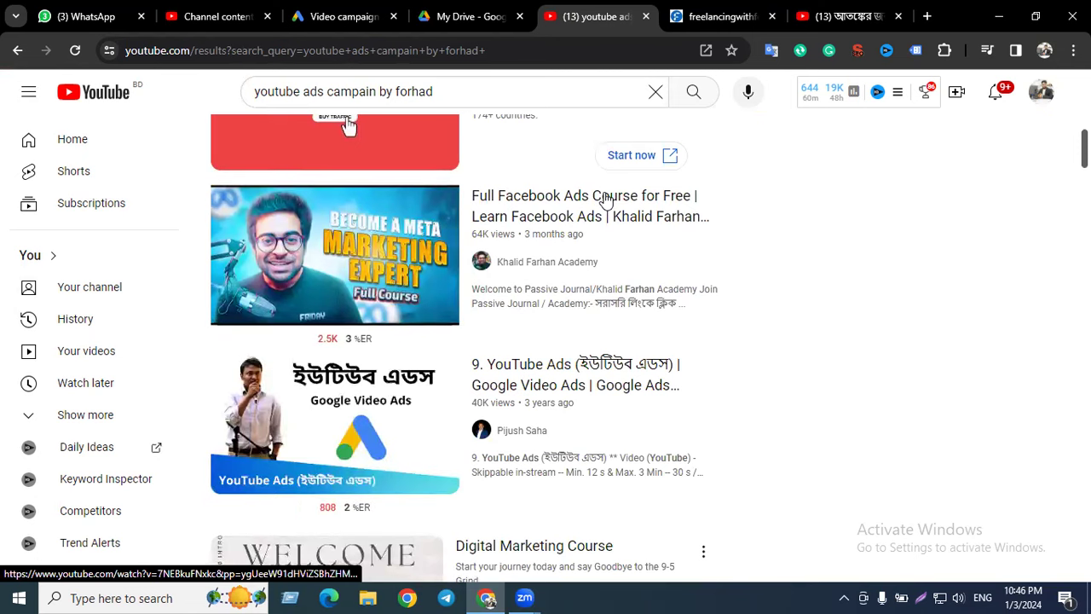
pyautogui.scroll(-4, 605, 199)
pyautogui.scroll(-5, 605, 198)
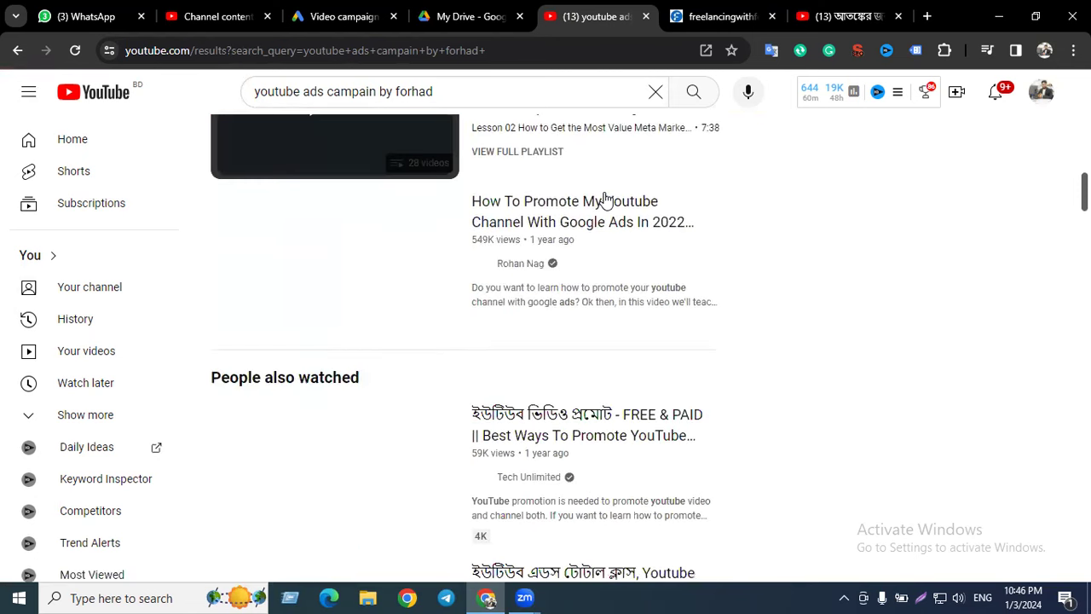
pyautogui.scroll(3, 605, 198)
pyautogui.scroll(-12, 606, 198)
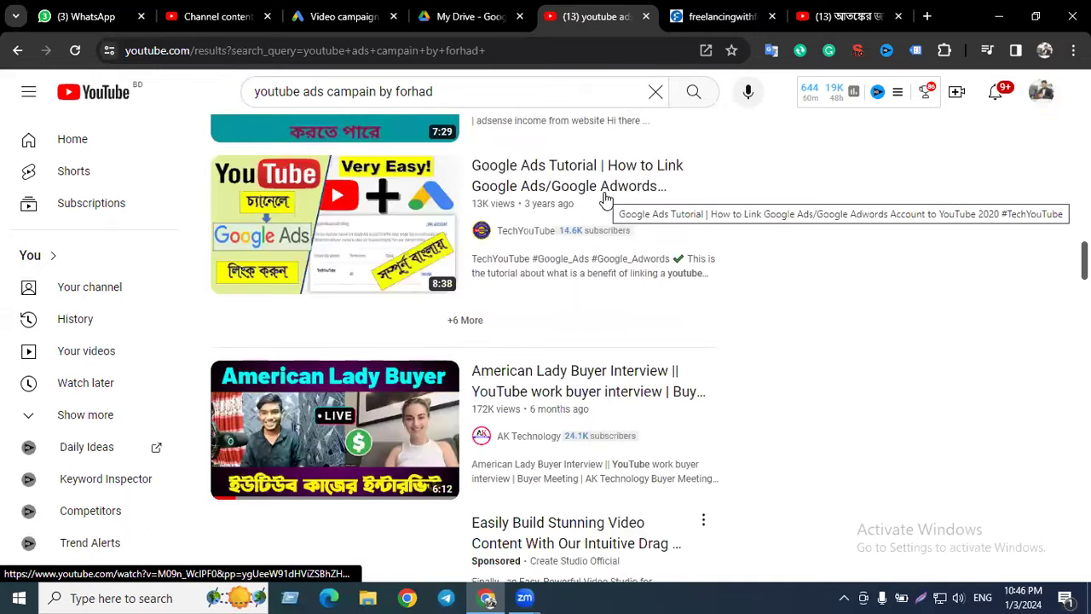
pyautogui.scroll(-9, 605, 199)
pyautogui.scroll(-4, 605, 200)
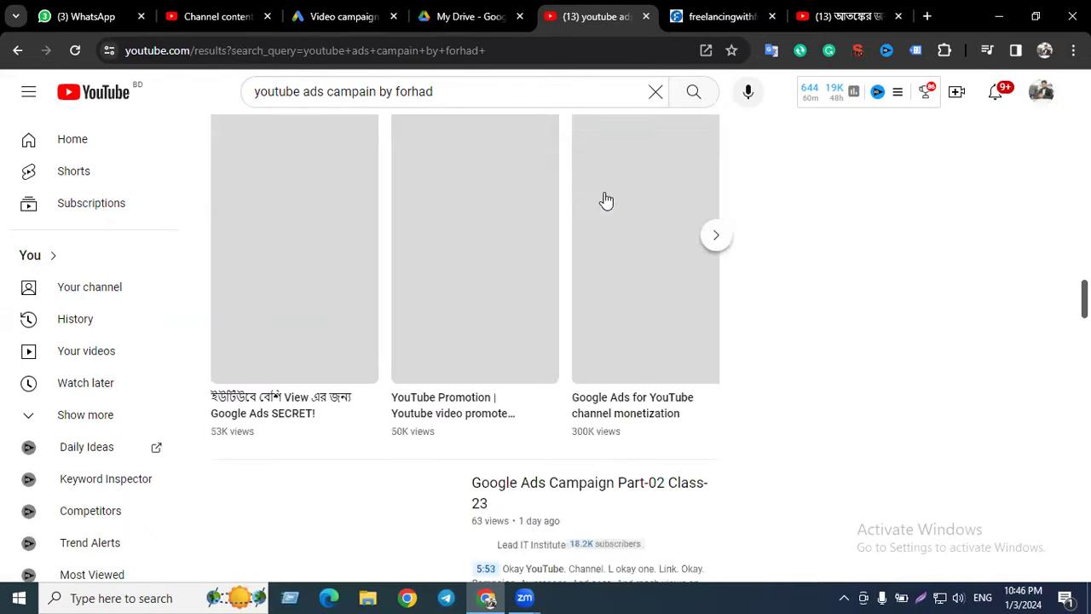
pyautogui.scroll(-5, 605, 199)
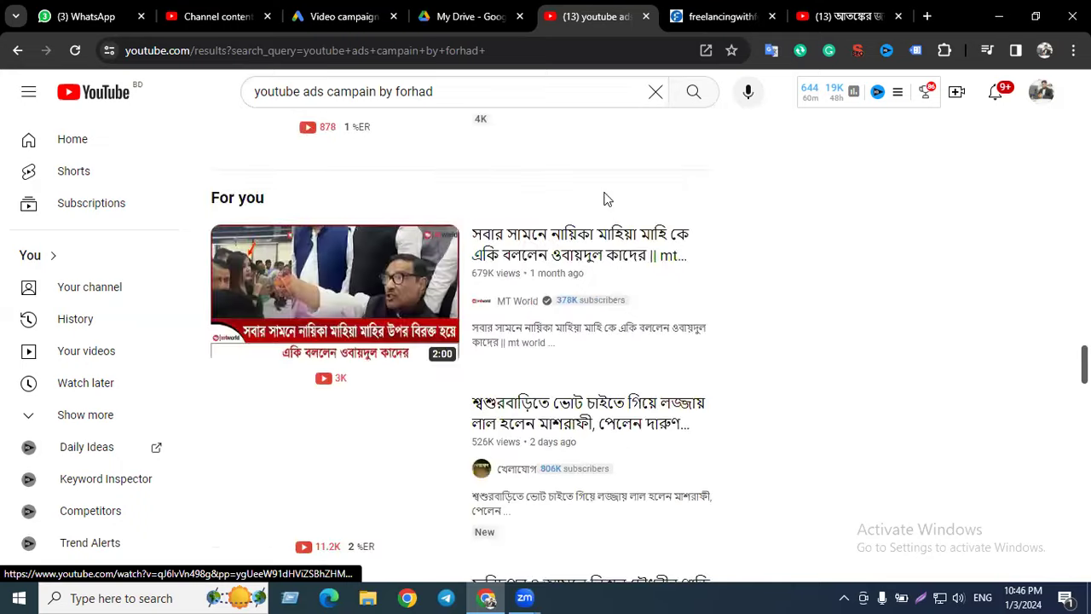
pyautogui.scroll(-5, 601, 197)
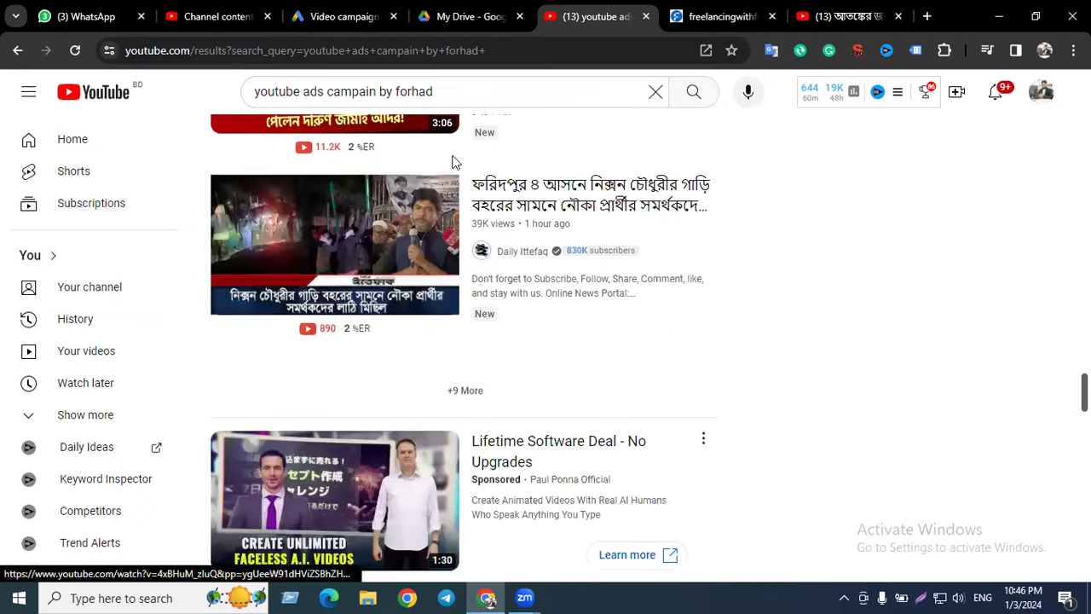
# - Refine the YouTube search by adding "setup" after "youtube ads campain", and look through the results for the channel's own setup video
pyautogui.click(377, 92)
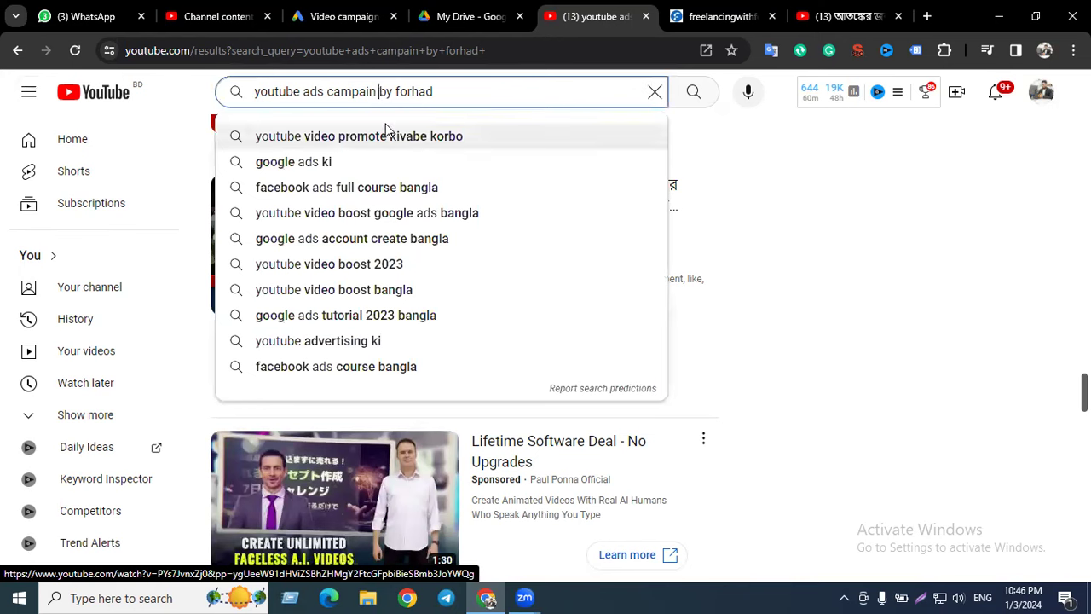
pyautogui.write('setup')
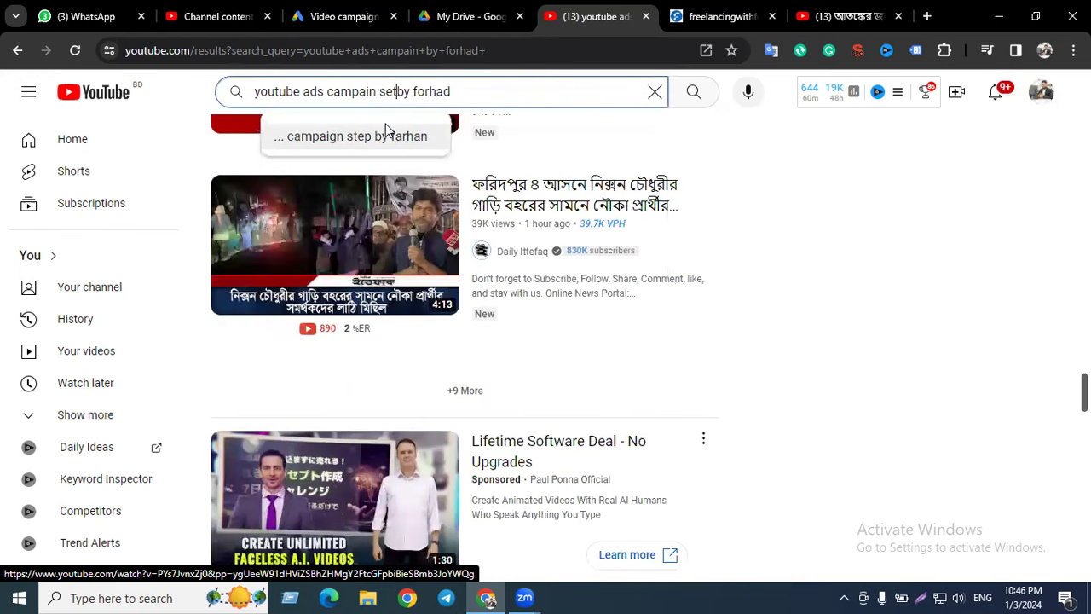
pyautogui.press('Return')
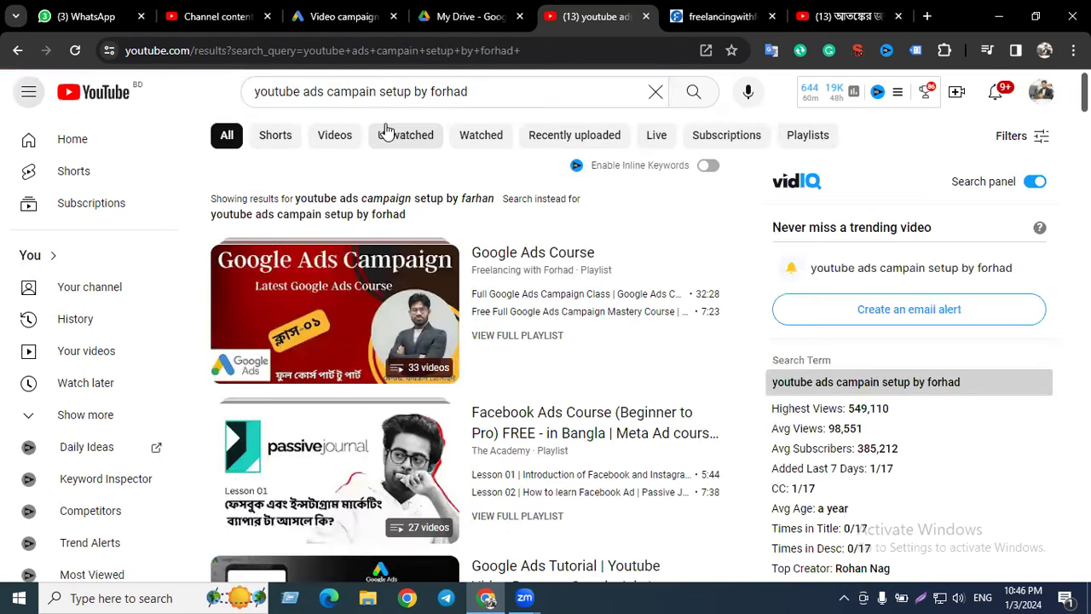
pyautogui.scroll(-4, 541, 232)
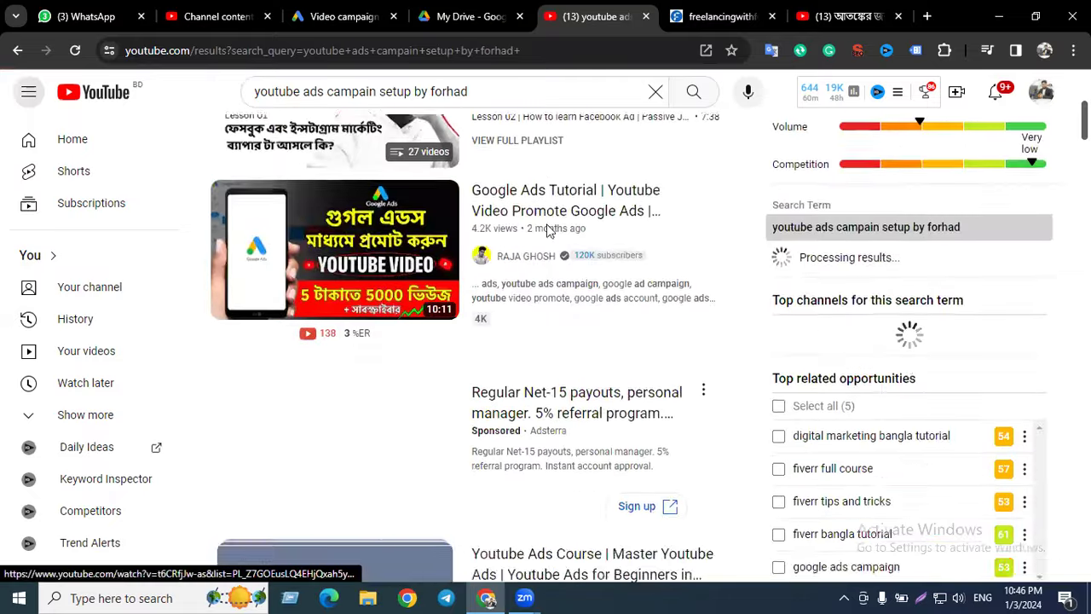
pyautogui.scroll(-2, 548, 230)
pyautogui.scroll(-3, 549, 166)
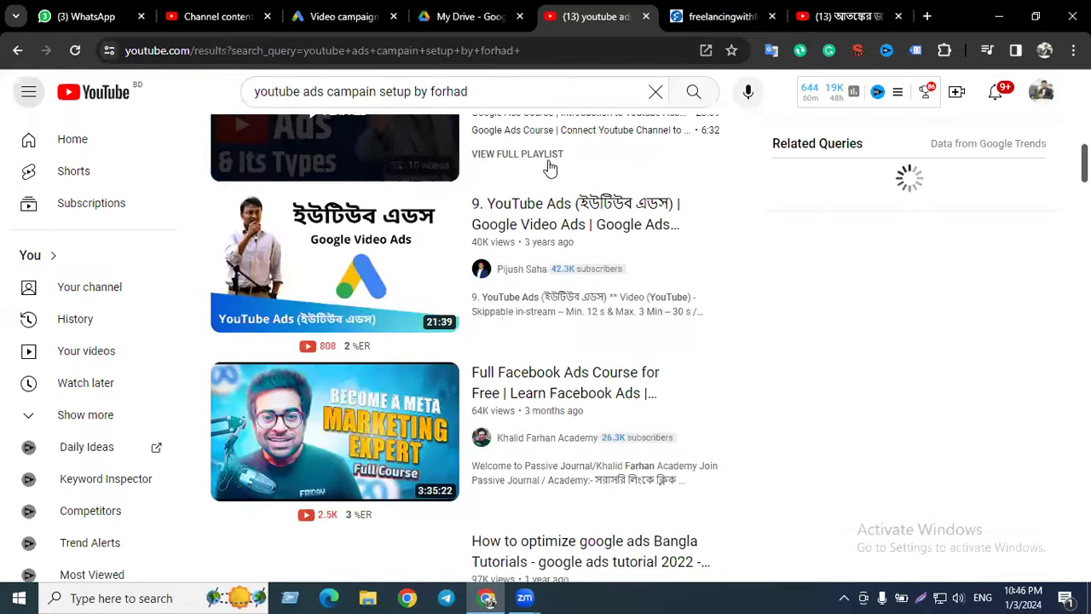
pyautogui.scroll(-3, 550, 166)
pyautogui.scroll(-3, 550, 166)
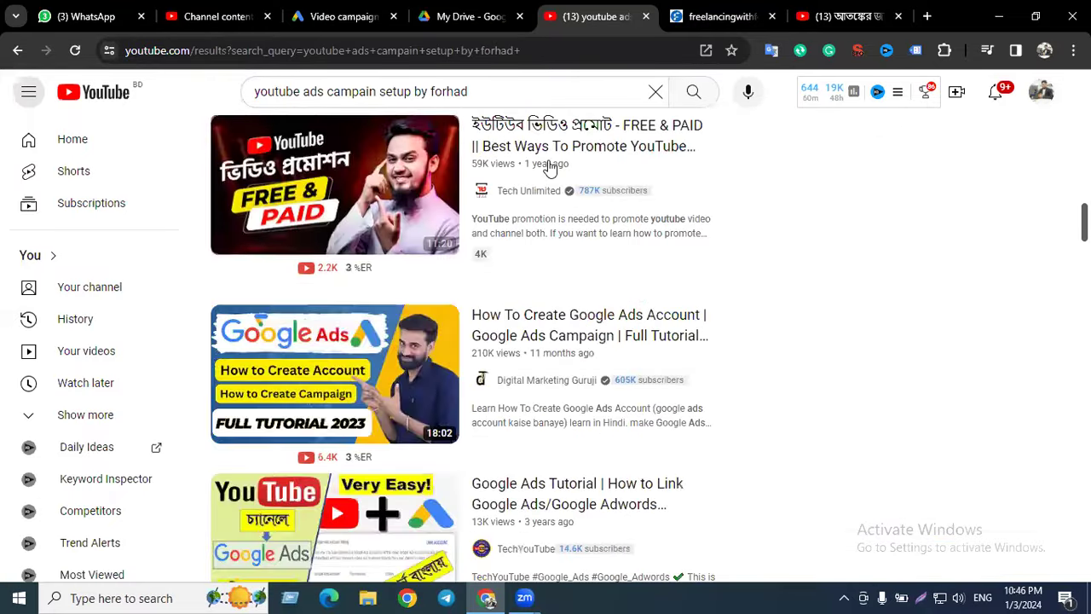
pyautogui.scroll(-3, 550, 166)
pyautogui.scroll(-3, 550, 166)
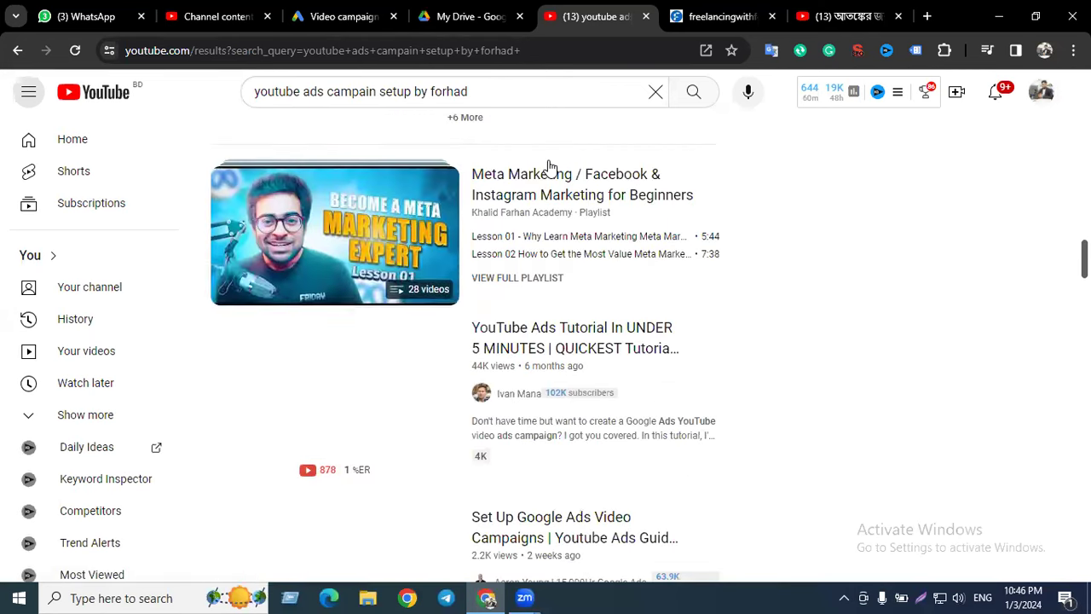
# - Look further down the YouTube results for the channel's own setup video, and switch to Google Ads to view the new campaign's general settings
pyautogui.scroll(-4, 549, 171)
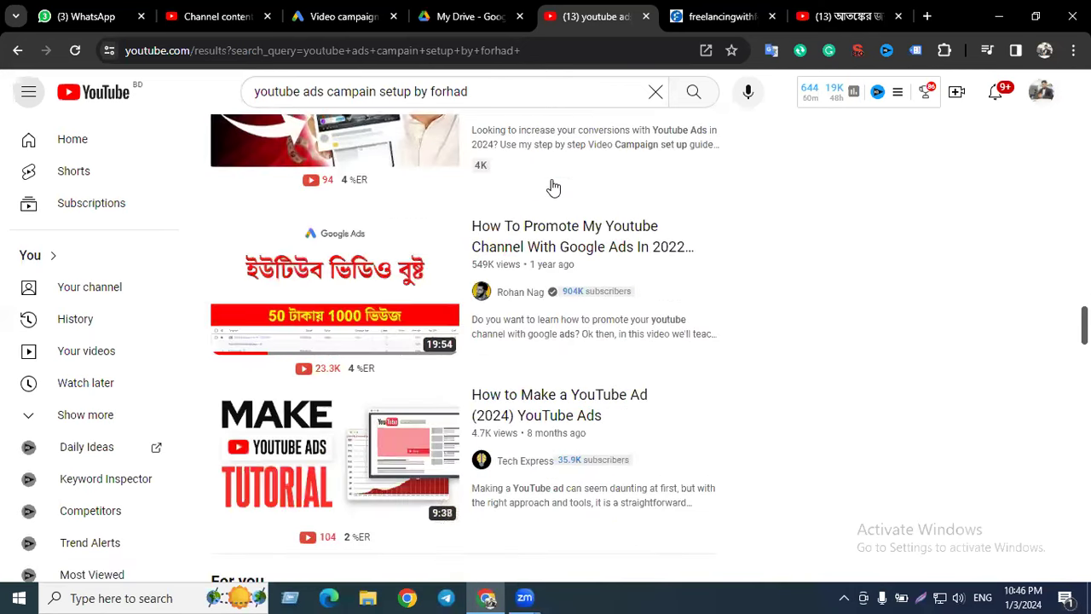
pyautogui.scroll(-12, 553, 187)
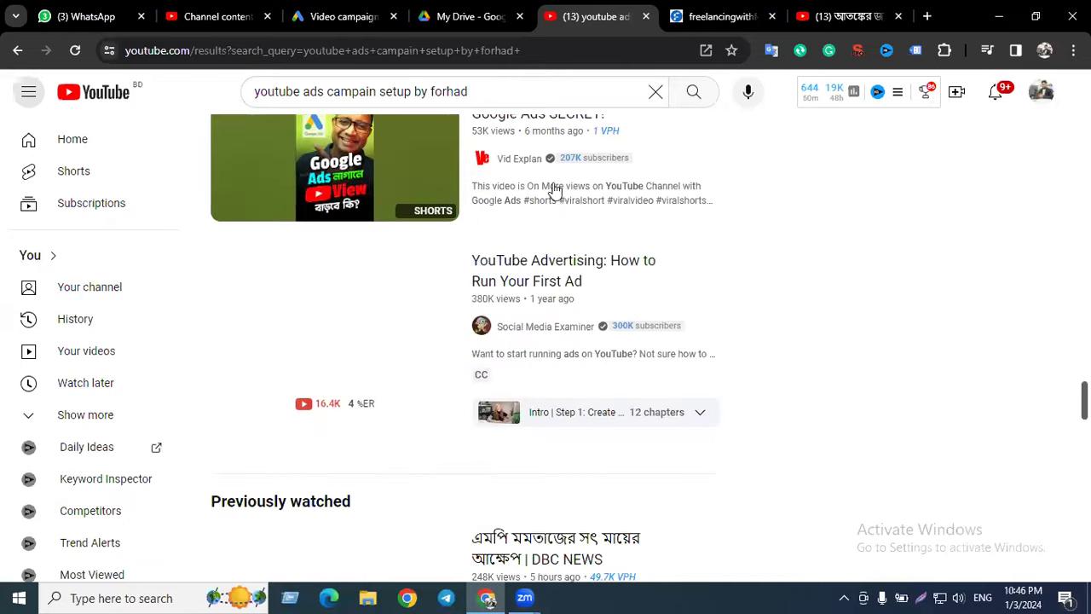
pyautogui.scroll(-5, 614, 246)
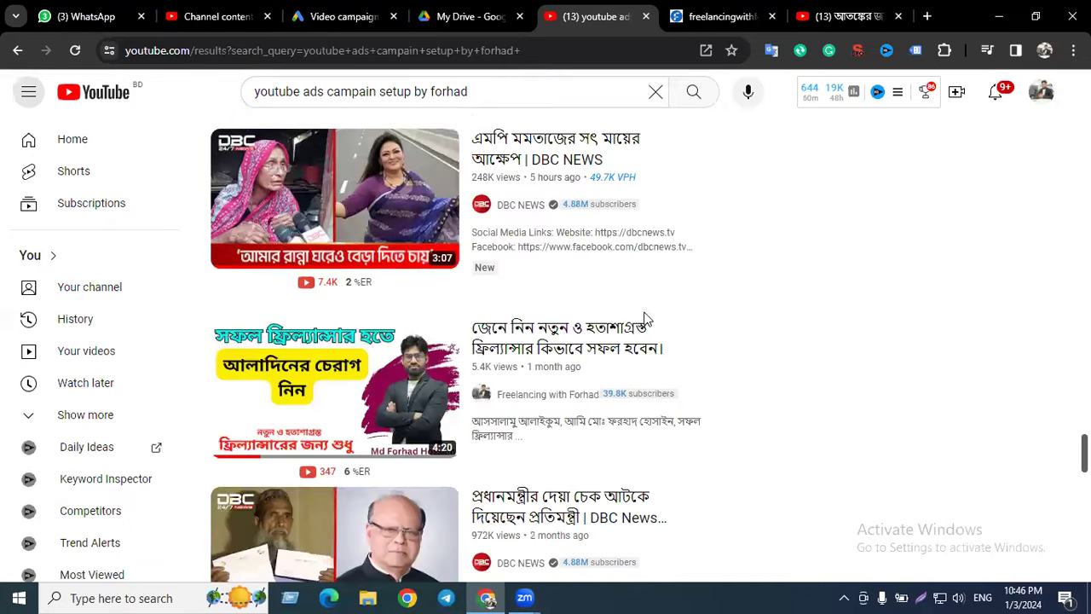
pyautogui.scroll(-4, 648, 320)
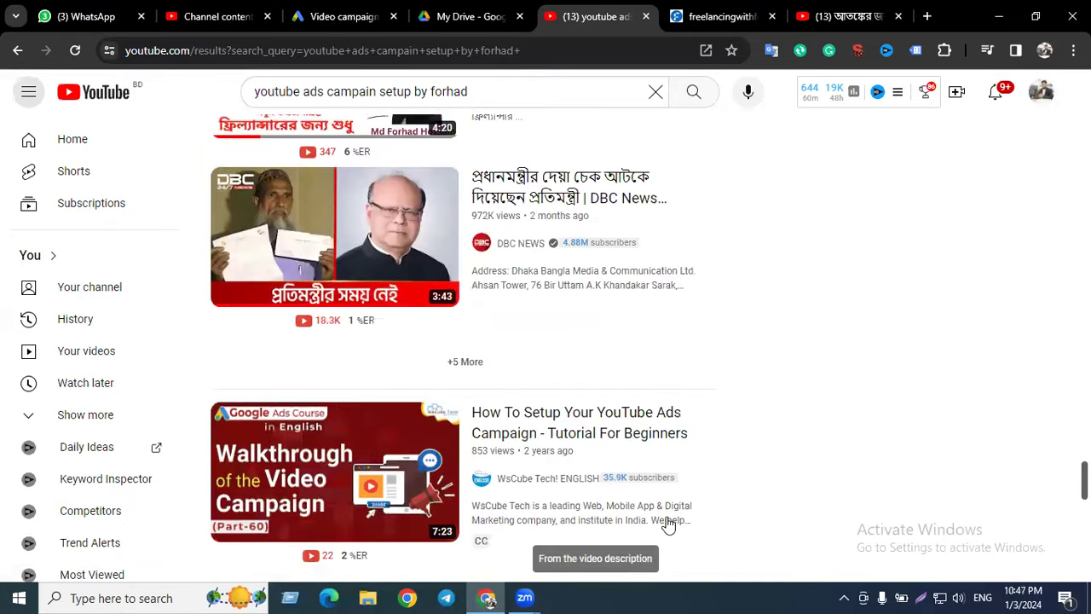
pyautogui.click(338, 8)
pyautogui.scroll(10, 345, 143)
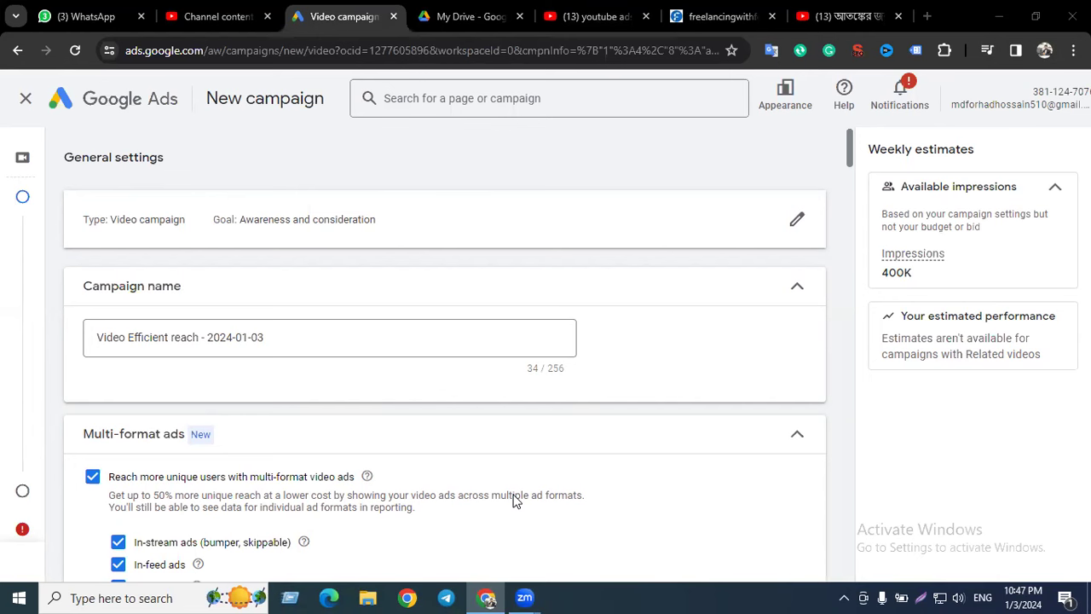
# - Return to the YouTube search, correct "campain" to "campaign" in the query and run the search again
pyautogui.click(573, 14)
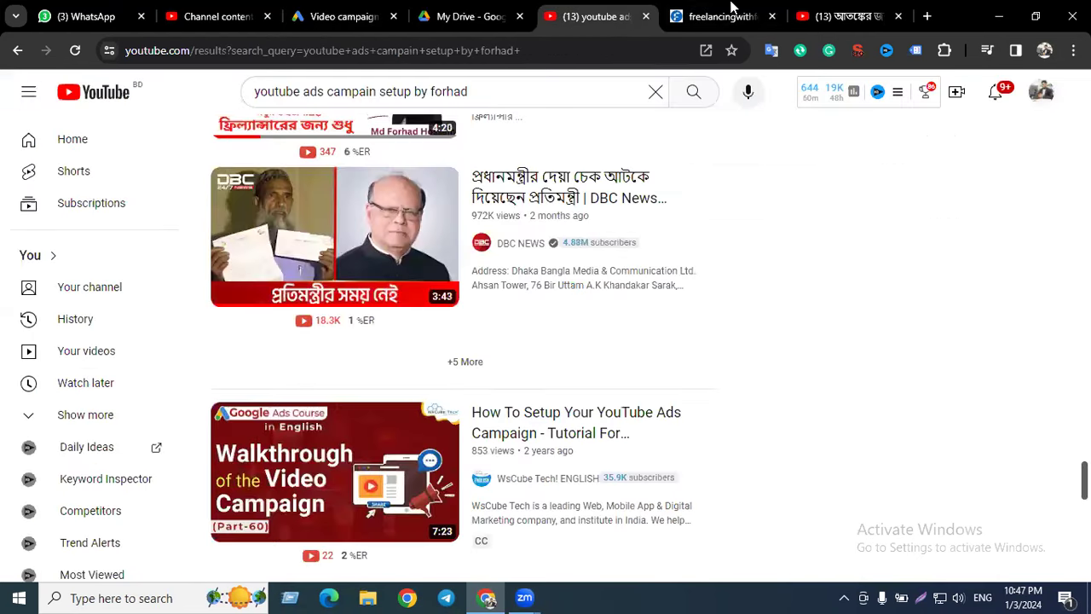
pyautogui.scroll(10, 529, 151)
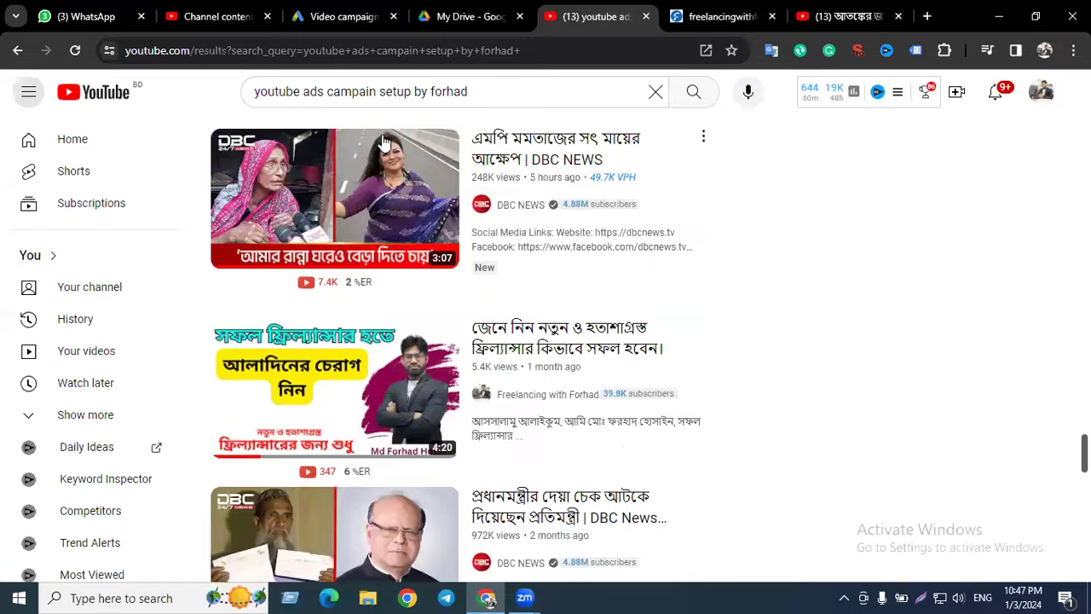
pyautogui.click(375, 92)
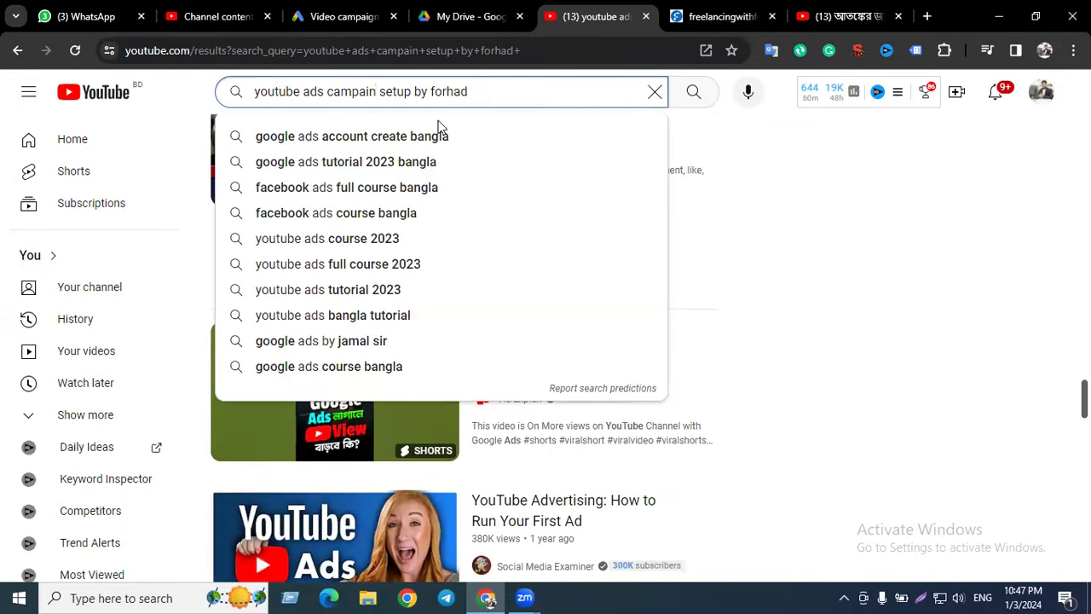
pyautogui.press('BackSpace')
pyautogui.press('BackSpace')
pyautogui.write('gn')
pyautogui.press('Return')
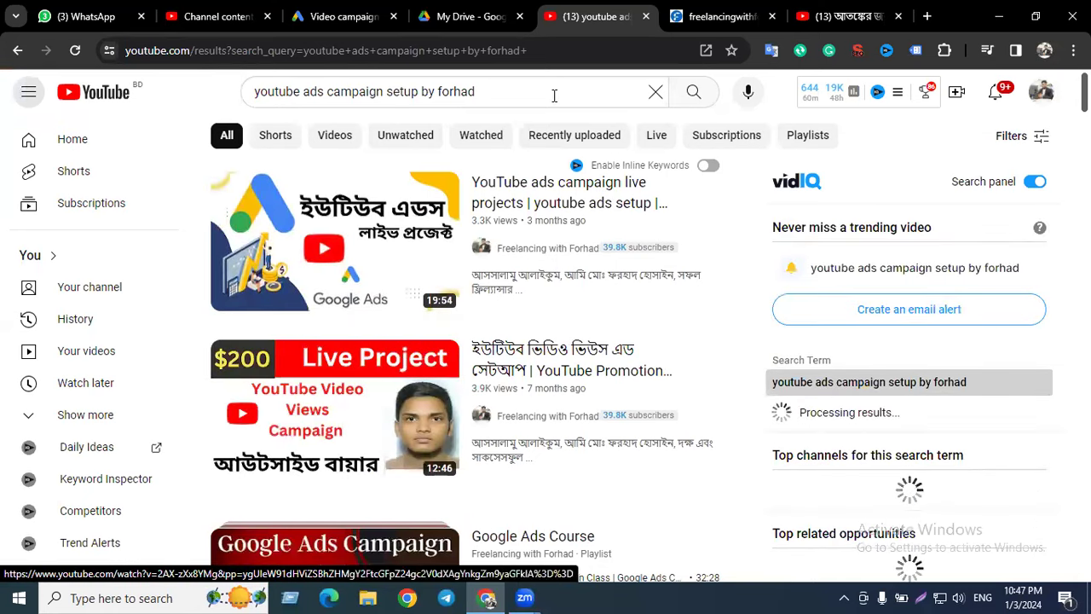
# - Copy the link address of the "YouTube ads campaign live projects | youtube ads setup" video and switch to Telegram
pyautogui.rightClick(517, 199)
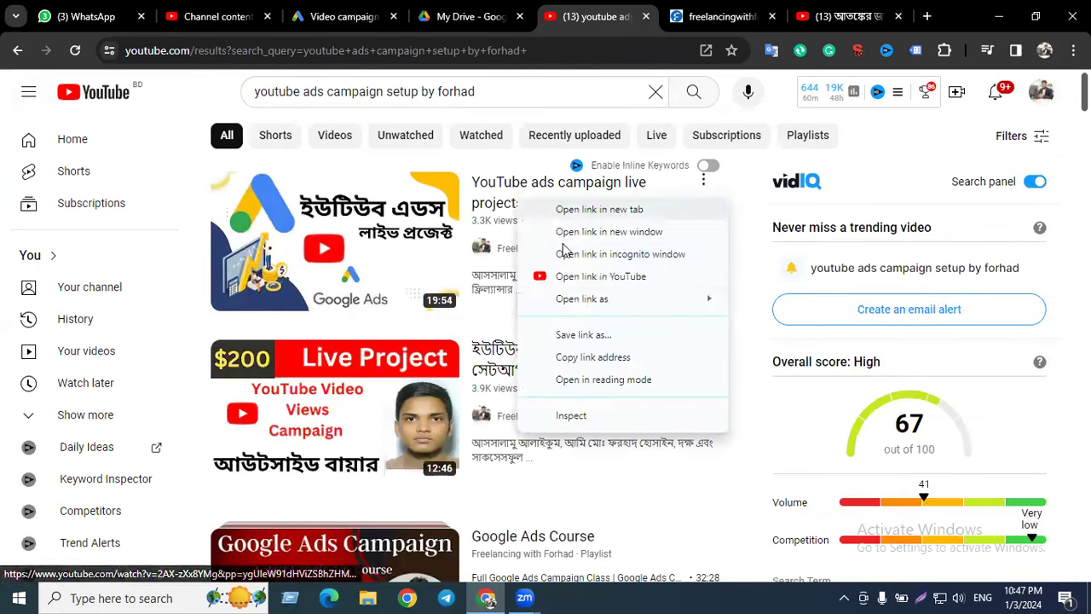
pyautogui.click(587, 358)
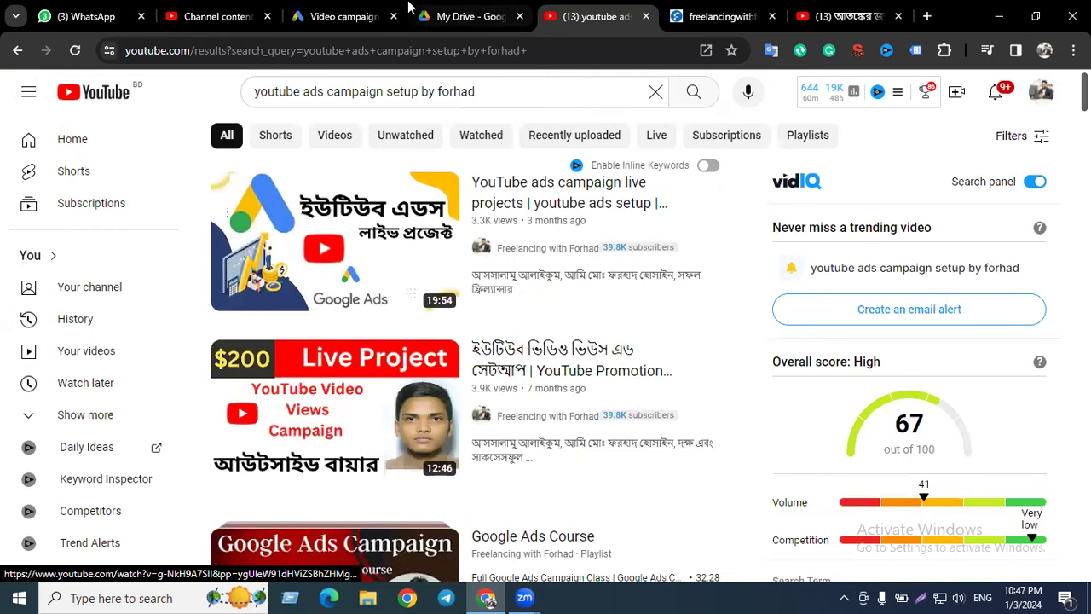
pyautogui.click(447, 596)
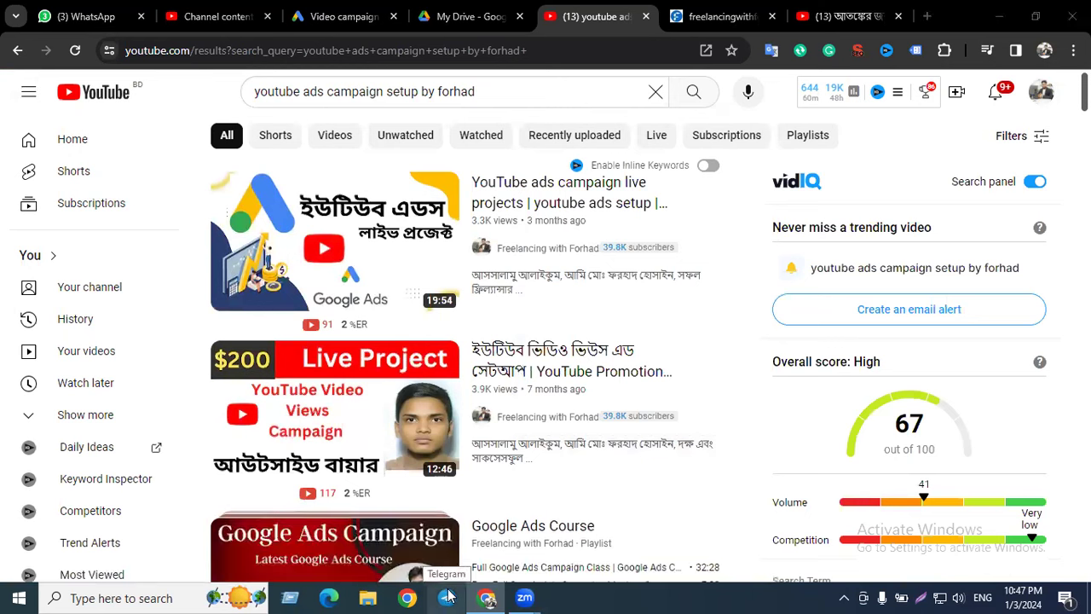